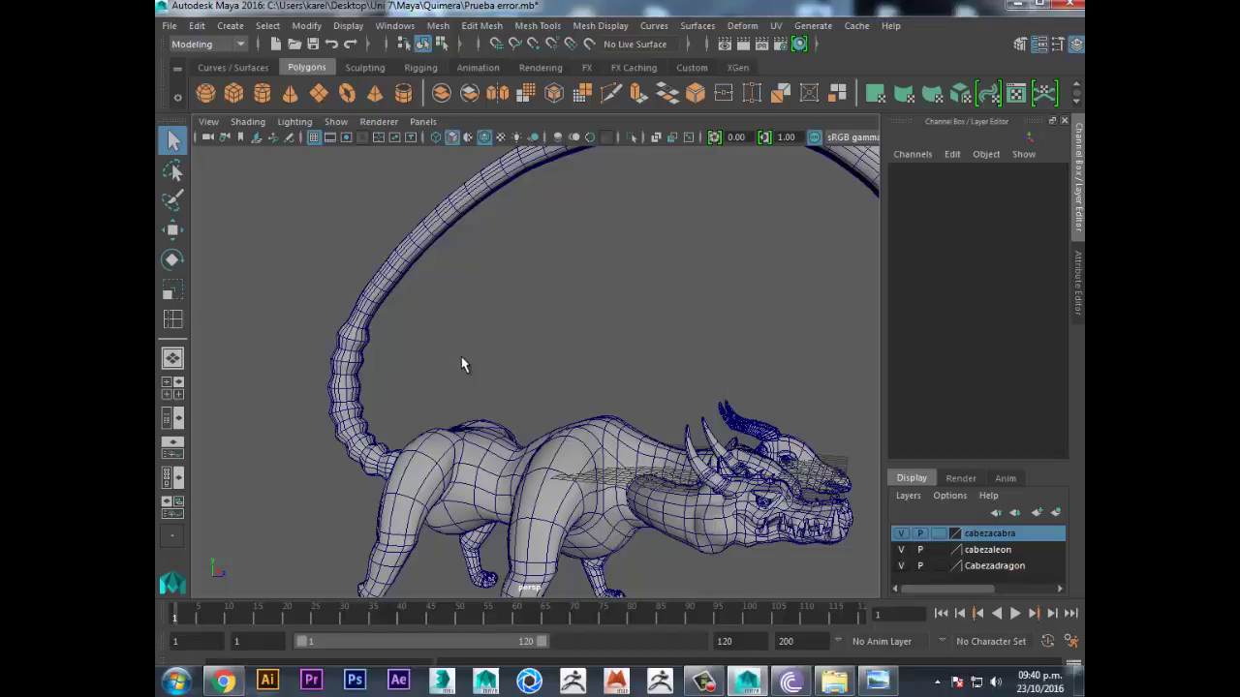
- Orbit and zoom the view so the creature's tail fills the viewport at a diagonal
{"action": "mouse_move", "coordinate": [517, 332]}
{"action": "left_mouse_down", "text": "alt"}
{"action": "mouse_move", "coordinate": [433, 403]}
{"action": "mouse_move", "coordinate": [460, 386]}
{"action": "left_mouse_up", "text": "alt"}
{"action": "scroll", "coordinate": [460, 385], "scroll_direction": "up", "scroll_amount": 3}
{"action": "scroll", "coordinate": [391, 384], "scroll_direction": "up", "scroll_amount": 3}
{"action": "scroll", "coordinate": [392, 384], "scroll_direction": "up", "scroll_amount": 3}
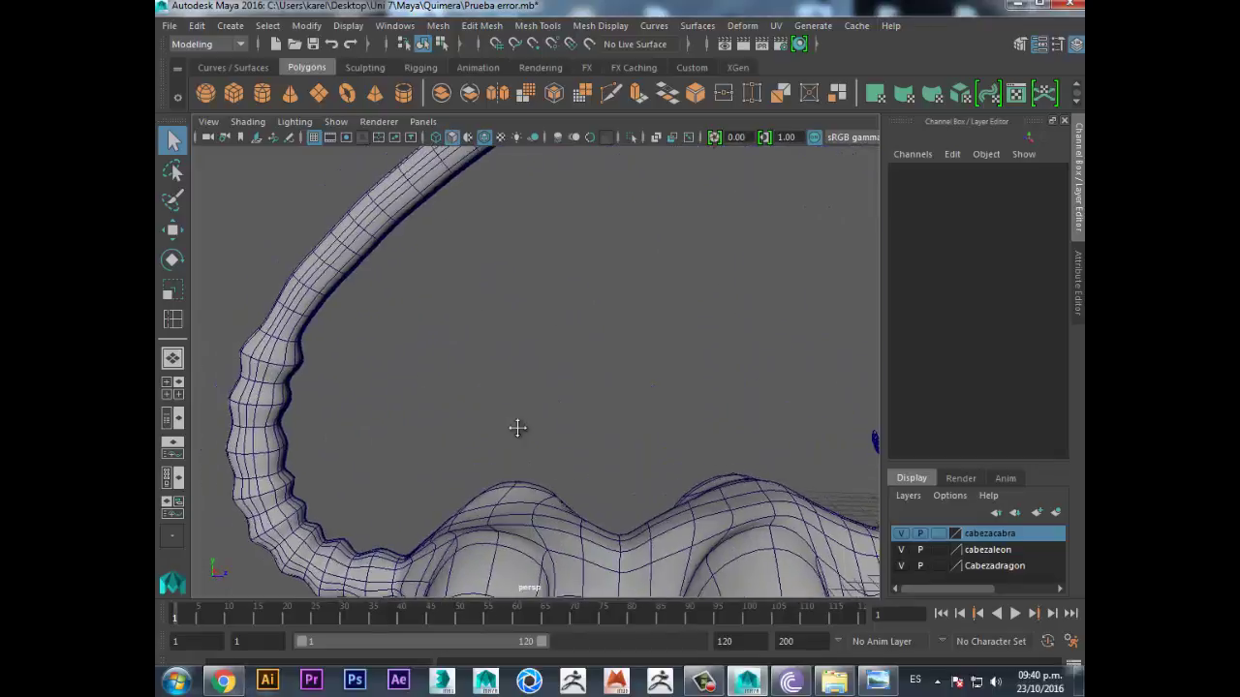
{"action": "left_click_drag", "start_coordinate": [514, 426], "coordinate": [434, 368], "text": "alt"}
{"action": "scroll", "coordinate": [436, 388], "scroll_direction": "up", "scroll_amount": 3}
{"action": "left_click_drag", "start_coordinate": [414, 234], "coordinate": [518, 492], "text": "alt"}
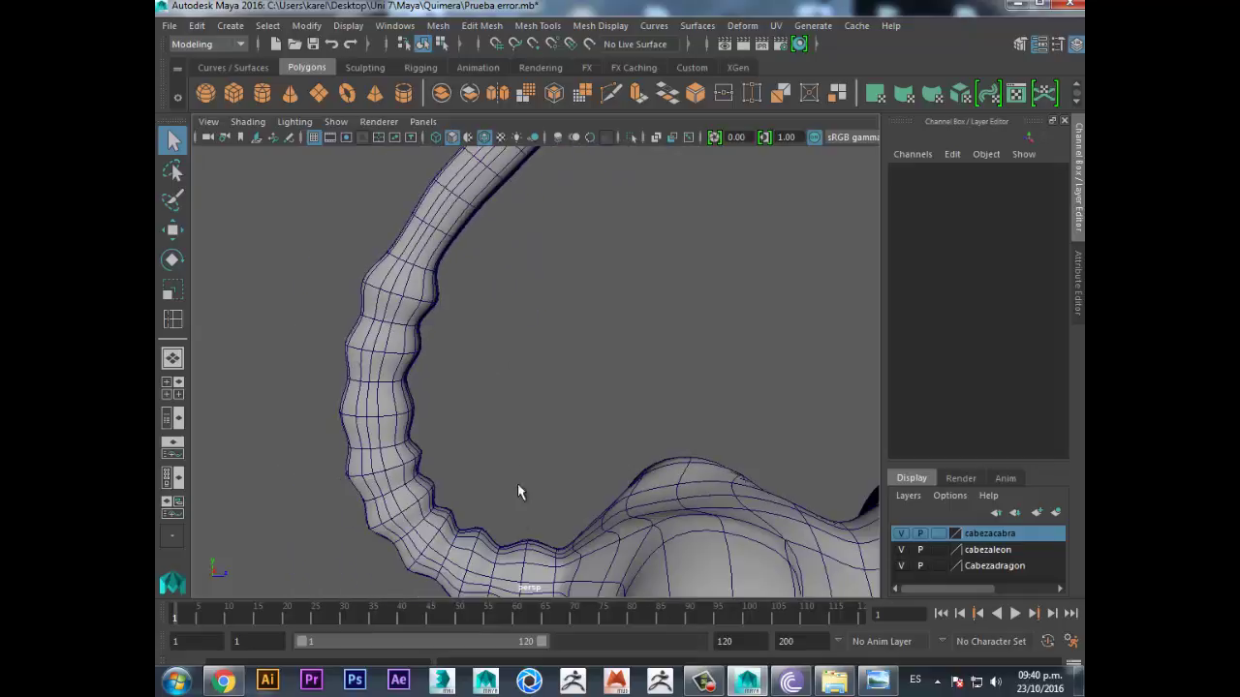
{"action": "mouse_move", "coordinate": [387, 315]}
{"action": "left_mouse_down", "text": "alt"}
{"action": "mouse_move", "coordinate": [471, 463]}
{"action": "mouse_move", "coordinate": [403, 400]}
{"action": "left_mouse_up", "text": "alt"}
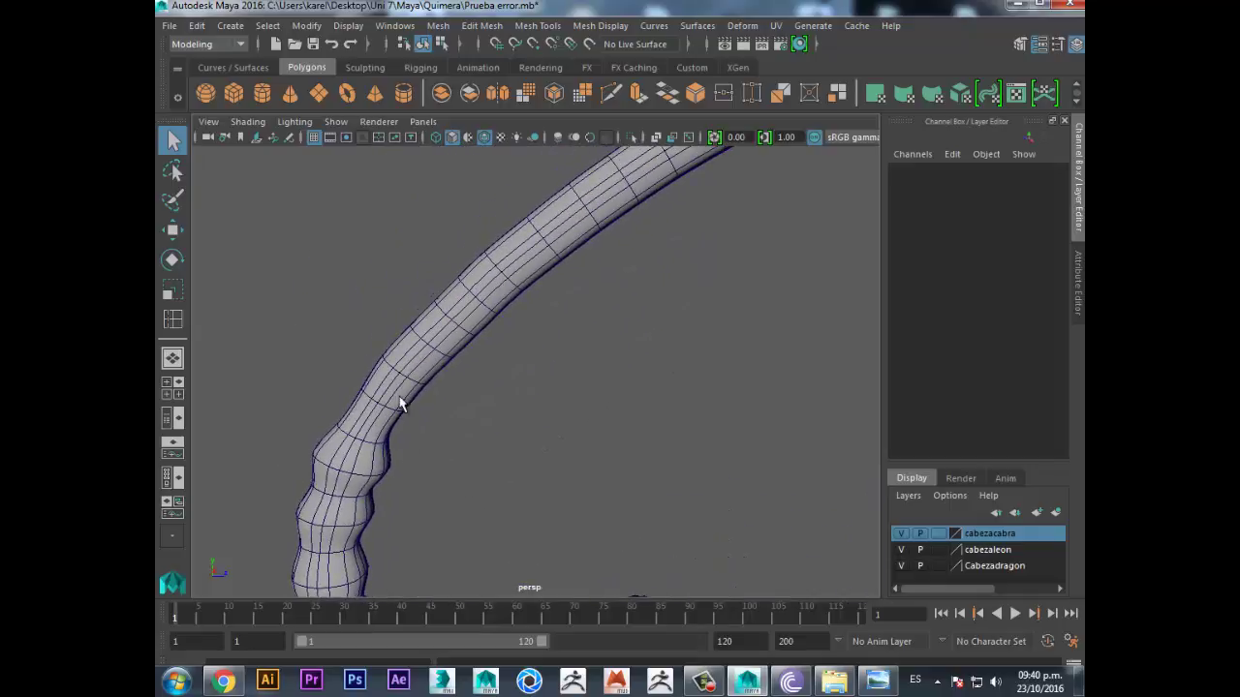
- Select the tail mesh and switch it to Vertex component mode
{"action": "left_click", "coordinate": [407, 400]}
{"action": "right_click", "coordinate": [411, 397]}
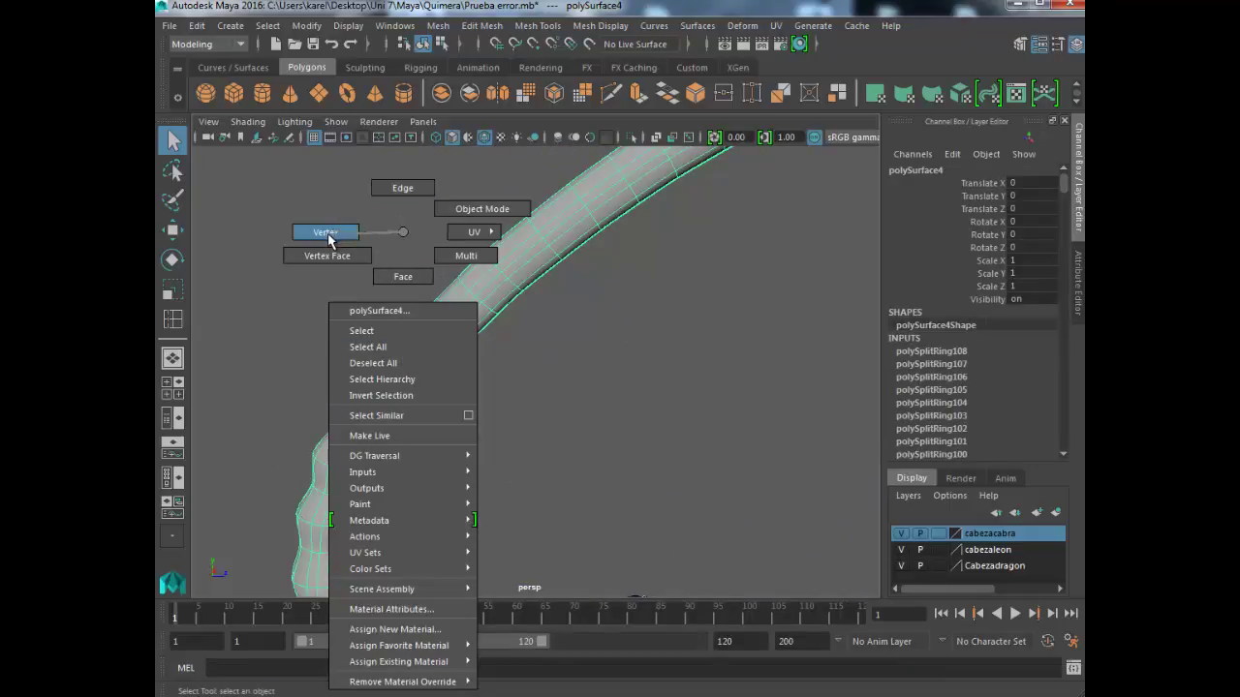
{"action": "right_click_drag", "start_coordinate": [401, 350], "coordinate": [326, 233]}
{"action": "left_click_drag", "start_coordinate": [387, 386], "coordinate": [431, 390], "text": "alt"}
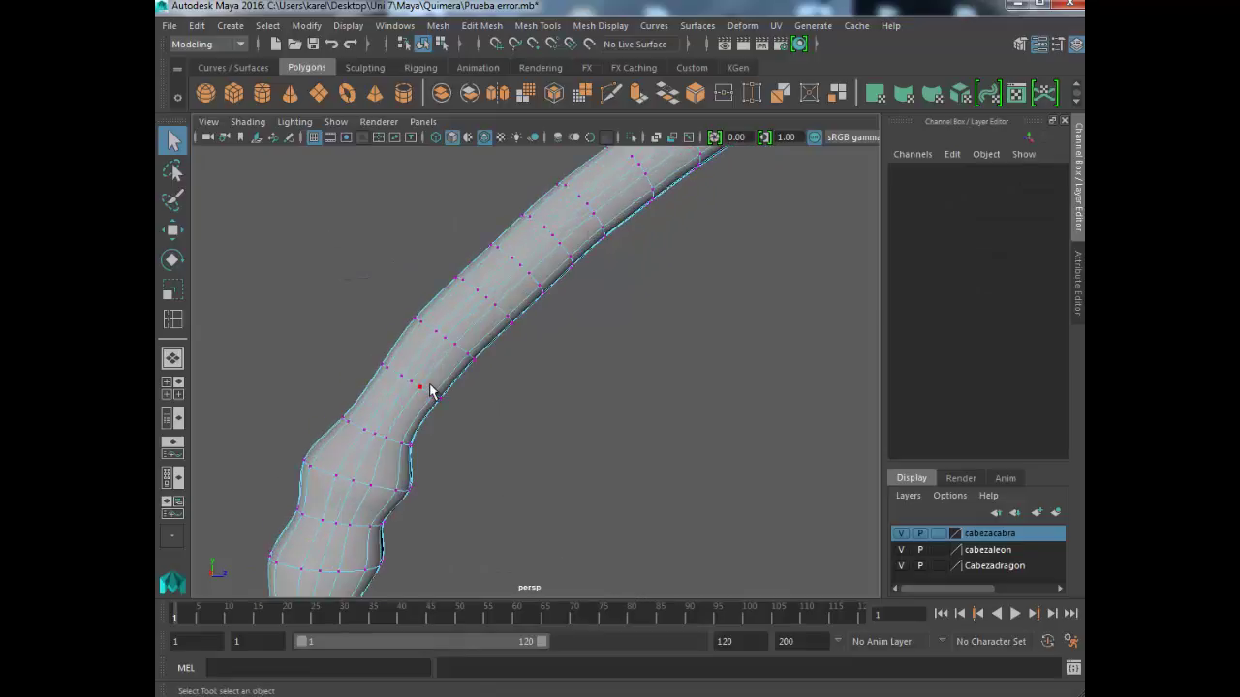
- Widen the first vertex ring on the tail with the Scale tool
{"action": "left_click", "coordinate": [413, 388]}
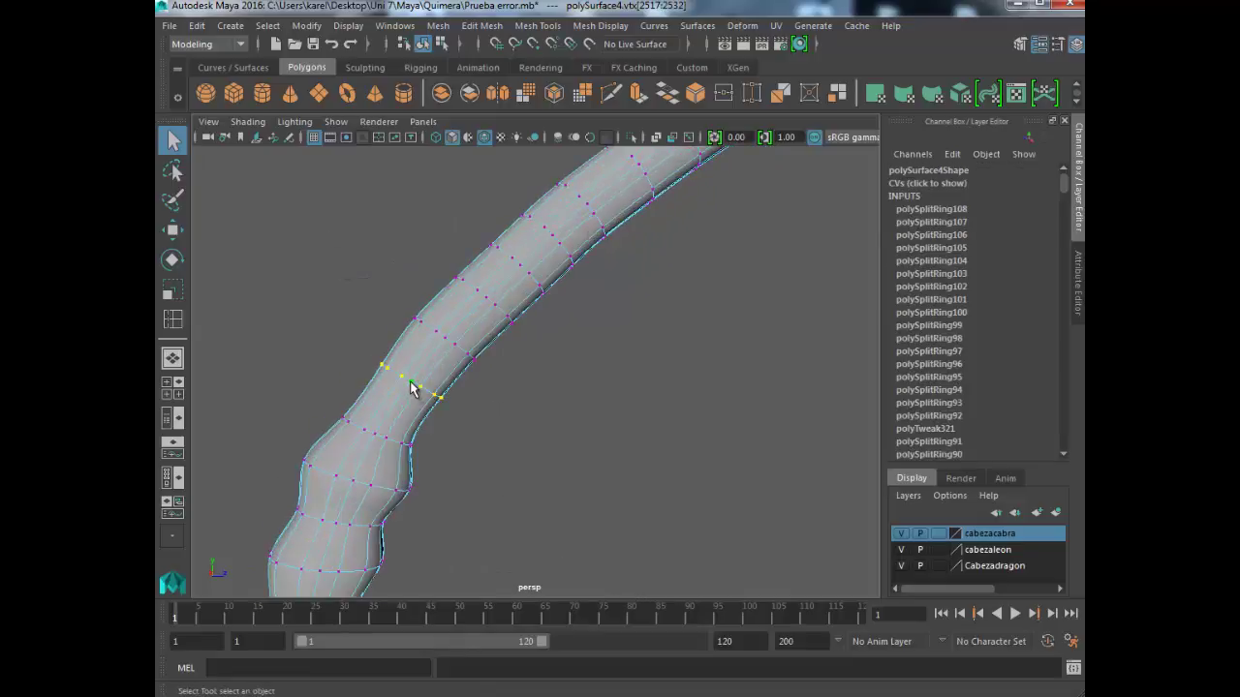
{"action": "key", "text": "r"}
{"action": "middle_click_drag", "start_coordinate": [449, 402], "coordinate": [463, 402]}
{"action": "mouse_move", "coordinate": [463, 402]}
{"action": "left_mouse_down", "text": "alt"}
{"action": "mouse_move", "coordinate": [355, 449]}
{"action": "mouse_move", "coordinate": [310, 435]}
{"action": "mouse_move", "coordinate": [493, 443]}
{"action": "mouse_move", "coordinate": [402, 441]}
{"action": "mouse_move", "coordinate": [453, 438]}
{"action": "mouse_move", "coordinate": [437, 452]}
{"action": "mouse_move", "coordinate": [452, 382]}
{"action": "left_mouse_up", "text": "alt"}
{"action": "key", "text": "q"}
{"action": "double_click", "coordinate": [406, 446]}
{"action": "key", "text": "r"}
{"action": "key", "text": "q"}
- Scale the next two tail rings outward so the tail bulges
{"action": "left_click", "coordinate": [451, 384]}
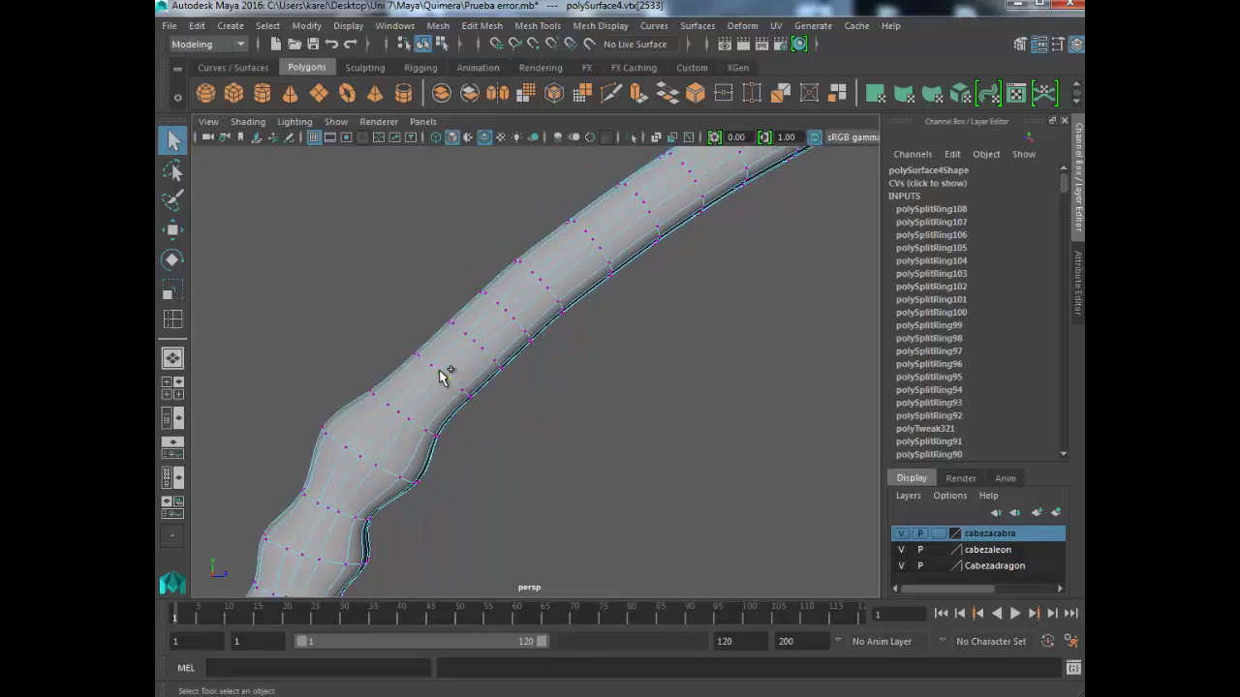
{"action": "key", "text": "r"}
{"action": "left_click_drag", "start_coordinate": [444, 376], "coordinate": [484, 407]}
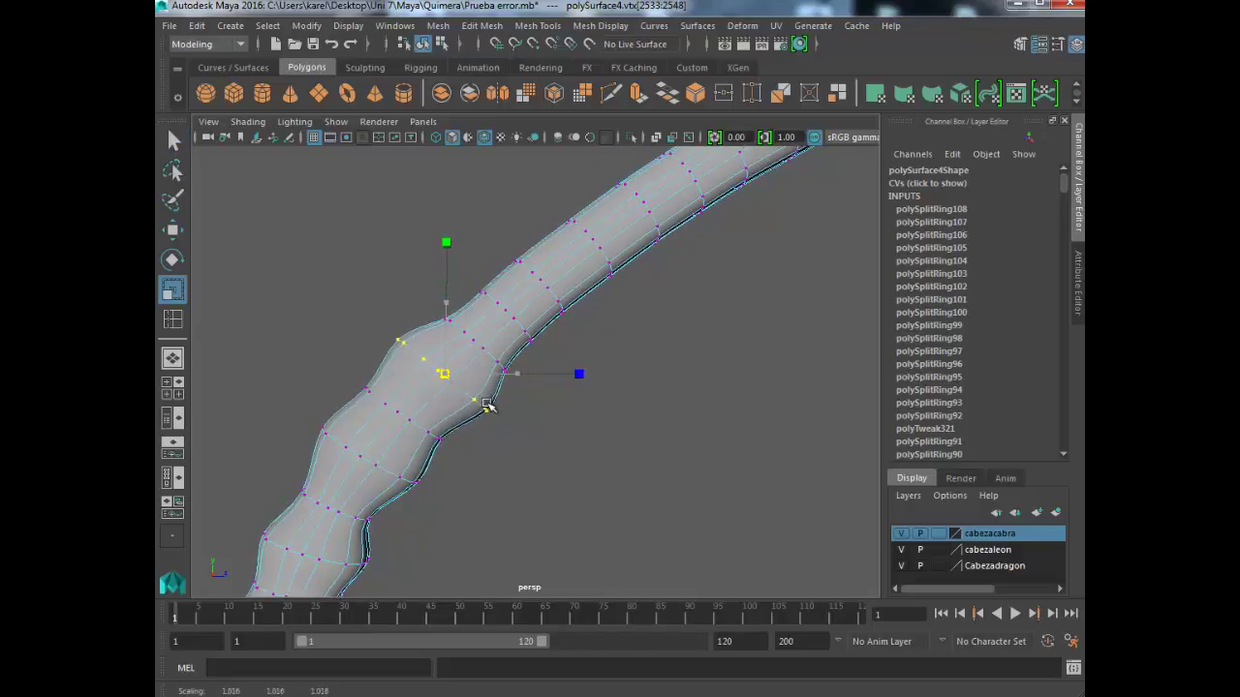
{"action": "key", "text": "q"}
{"action": "left_click", "coordinate": [489, 409]}
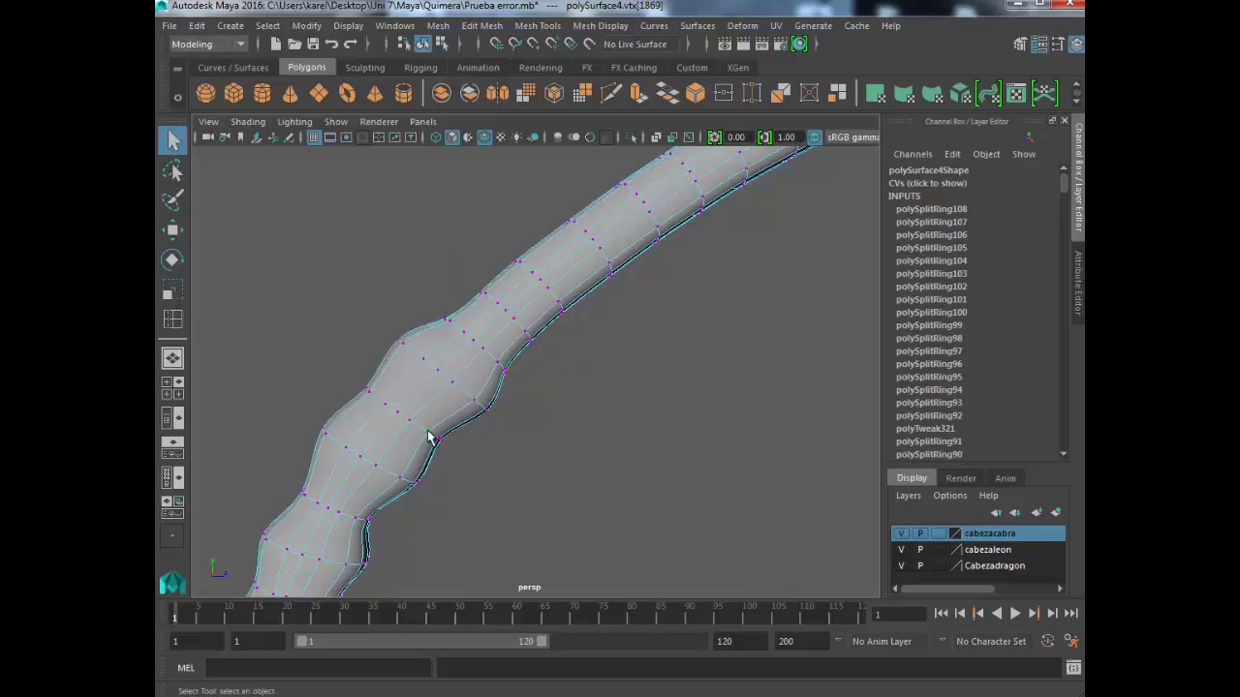
{"action": "double_click", "coordinate": [417, 424], "text": "shift"}
{"action": "key", "text": "r"}
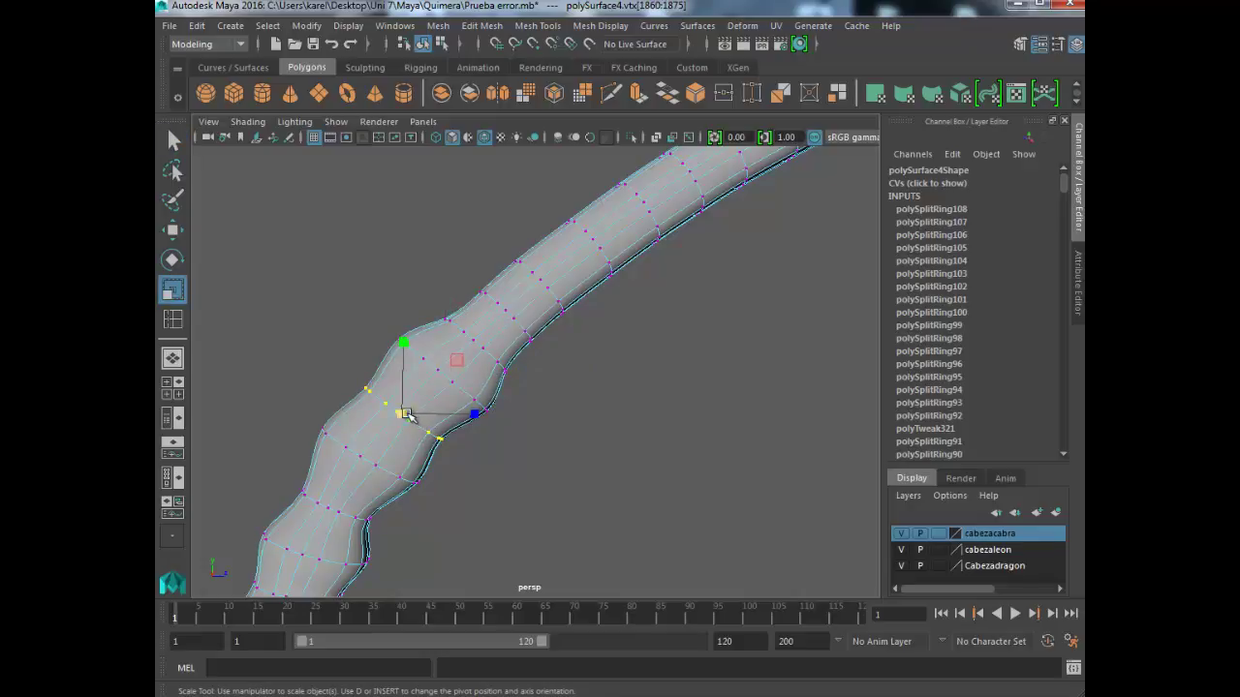
{"action": "mouse_move", "coordinate": [407, 414]}
{"action": "left_mouse_down"}
{"action": "mouse_move", "coordinate": [437, 435]}
{"action": "mouse_move", "coordinate": [344, 427]}
{"action": "mouse_move", "coordinate": [534, 368]}
{"action": "mouse_move", "coordinate": [504, 448]}
{"action": "left_mouse_up"}
{"action": "key", "text": "q"}
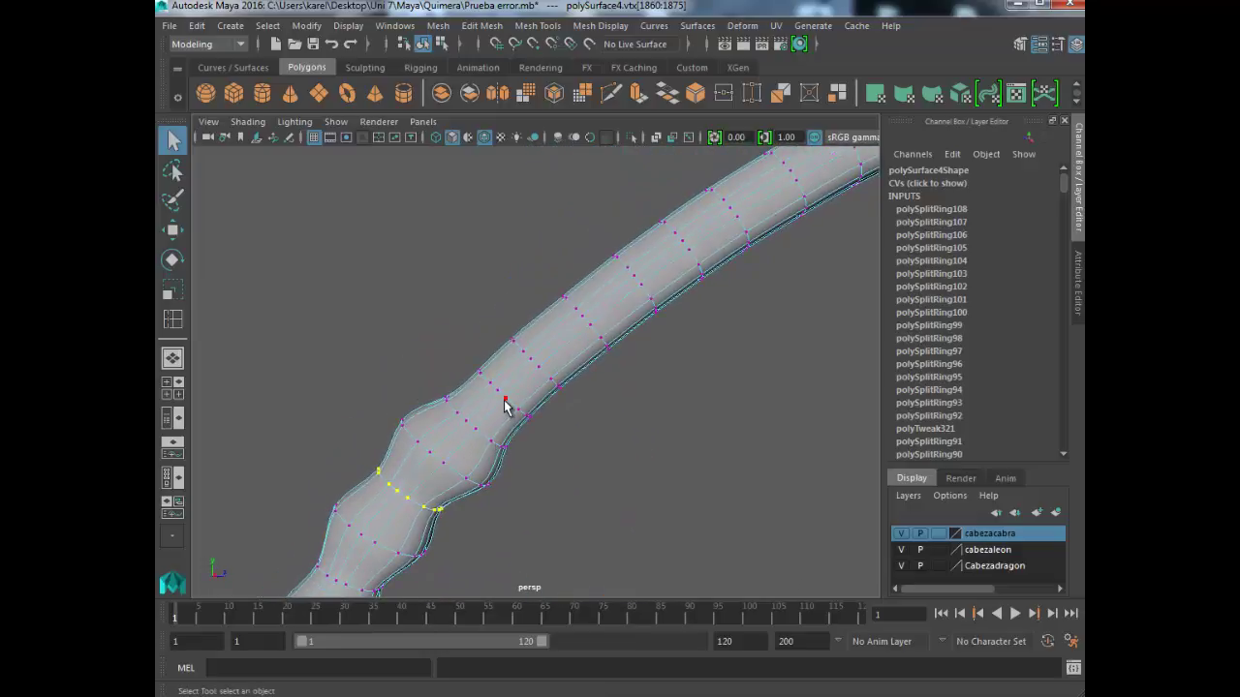
- Shrink the next loop slightly and enlarge the following loop about 1.7 times
{"action": "left_click", "coordinate": [476, 426]}
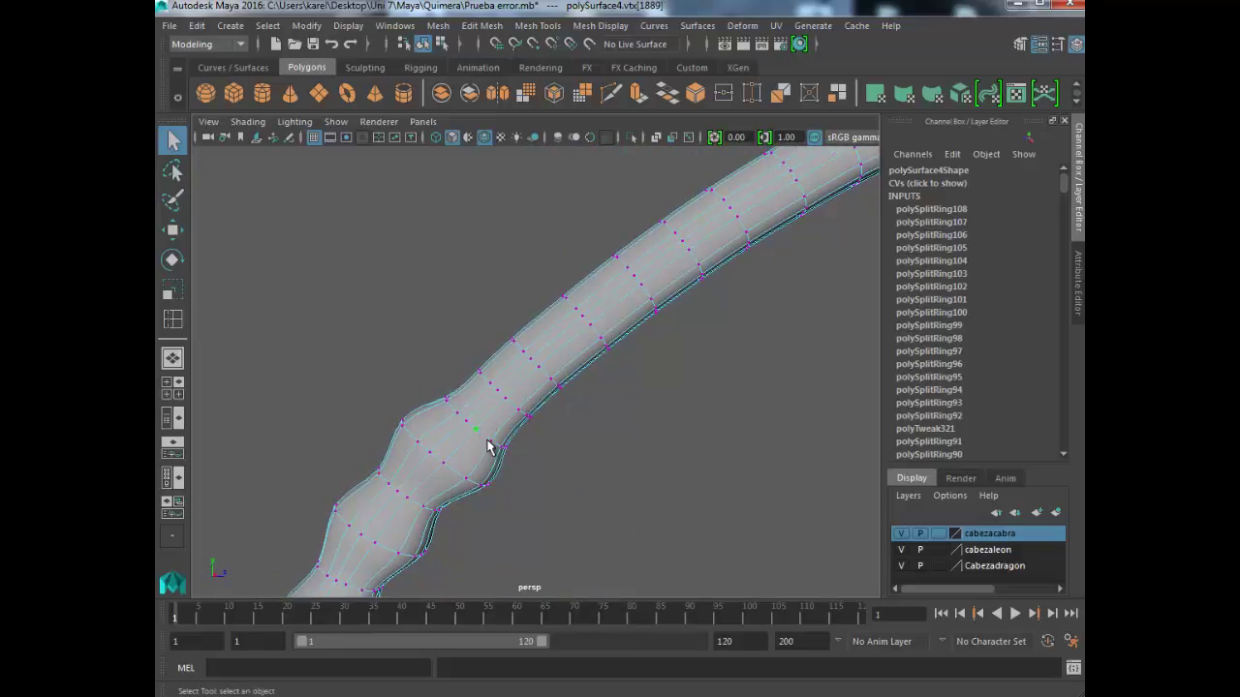
{"action": "double_click", "coordinate": [500, 445], "text": "shift"}
{"action": "key", "text": "r"}
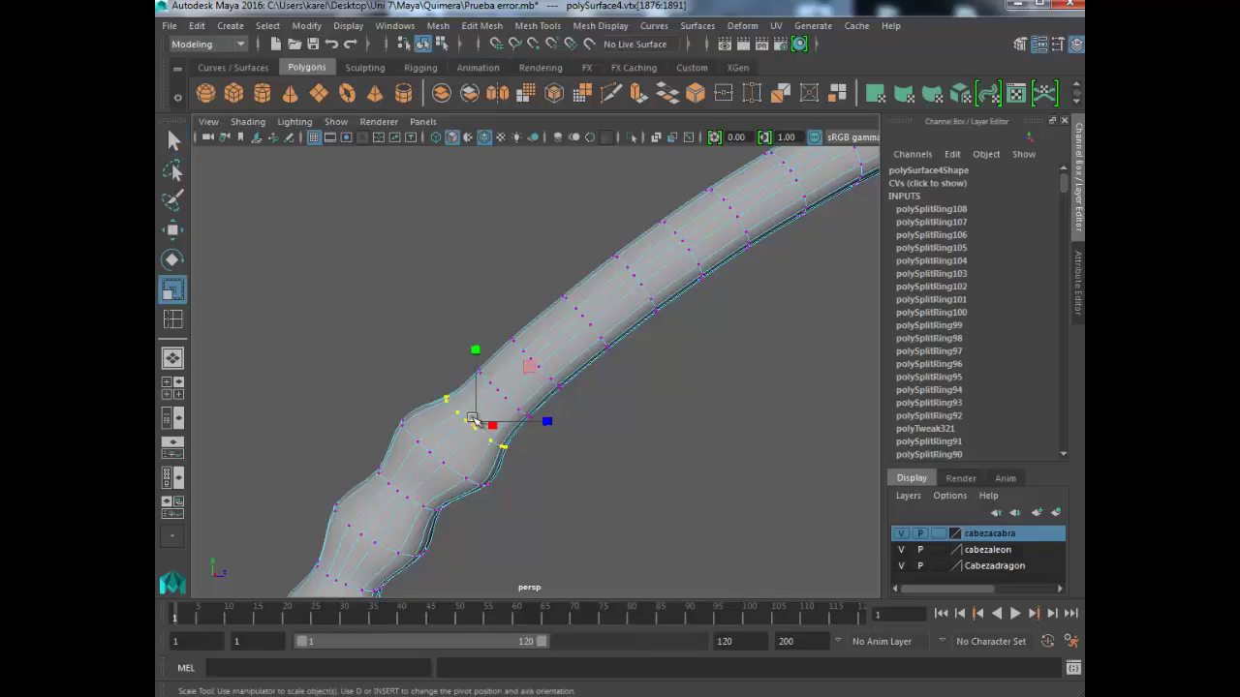
{"action": "left_click_drag", "start_coordinate": [472, 418], "coordinate": [463, 420]}
{"action": "key", "text": "q"}
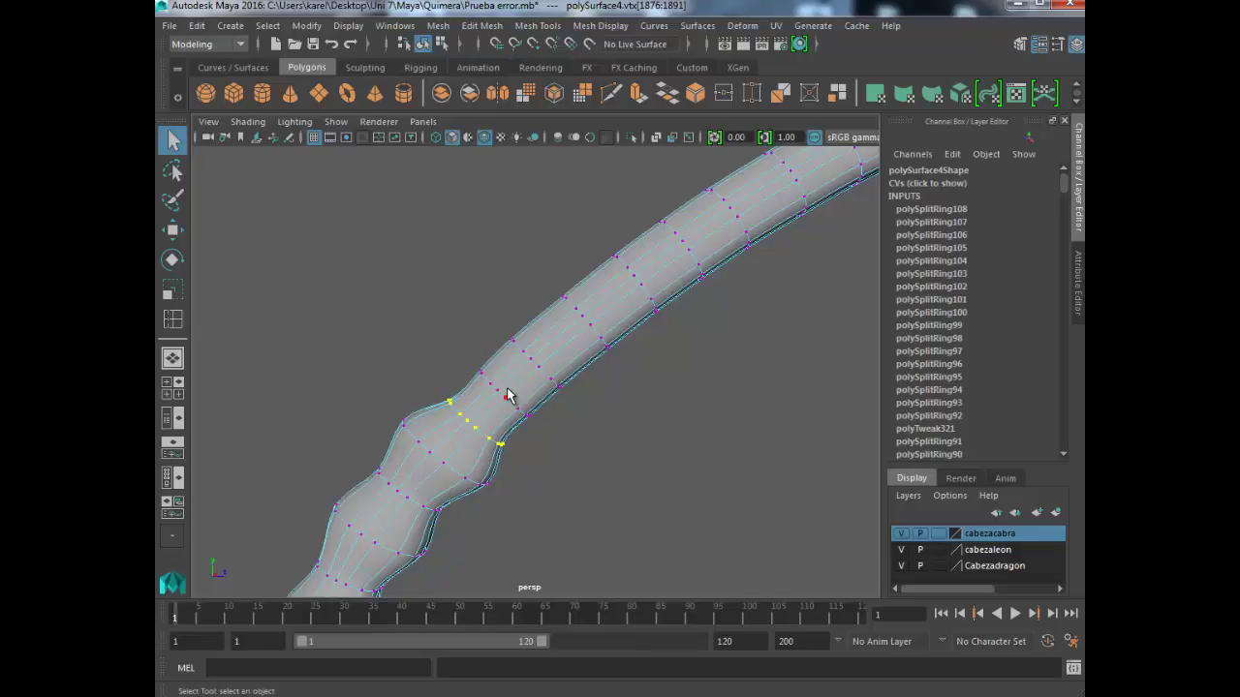
{"action": "double_click", "coordinate": [518, 426]}
{"action": "key", "text": "r"}
{"action": "left_click_drag", "start_coordinate": [526, 407], "coordinate": [541, 425]}
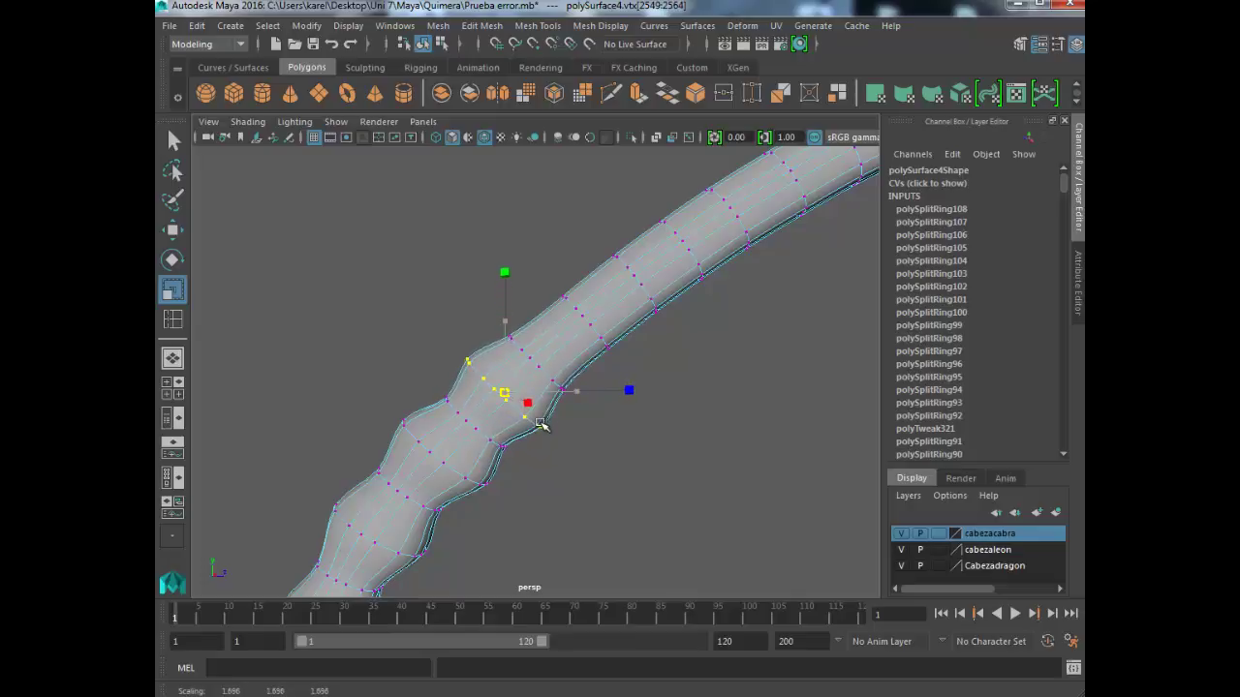
{"action": "key", "text": "q"}
- Resize the vertex loop further up the tail
{"action": "left_click", "coordinate": [554, 383]}
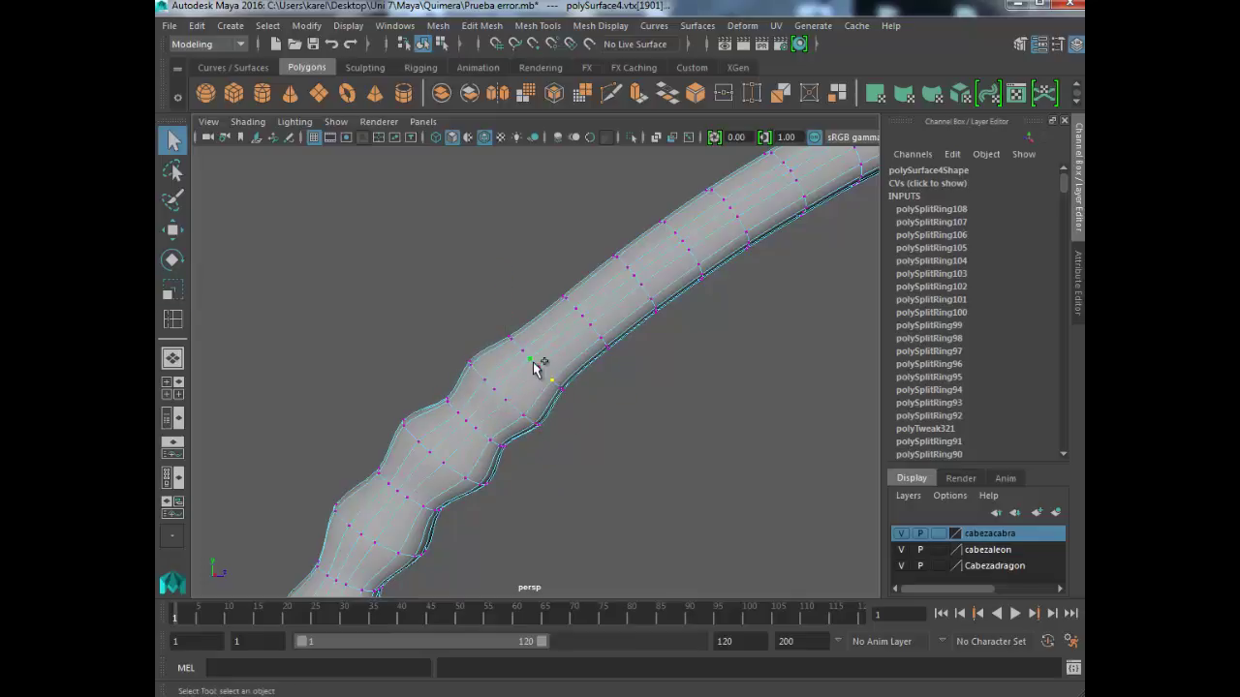
{"action": "double_click", "coordinate": [537, 363]}
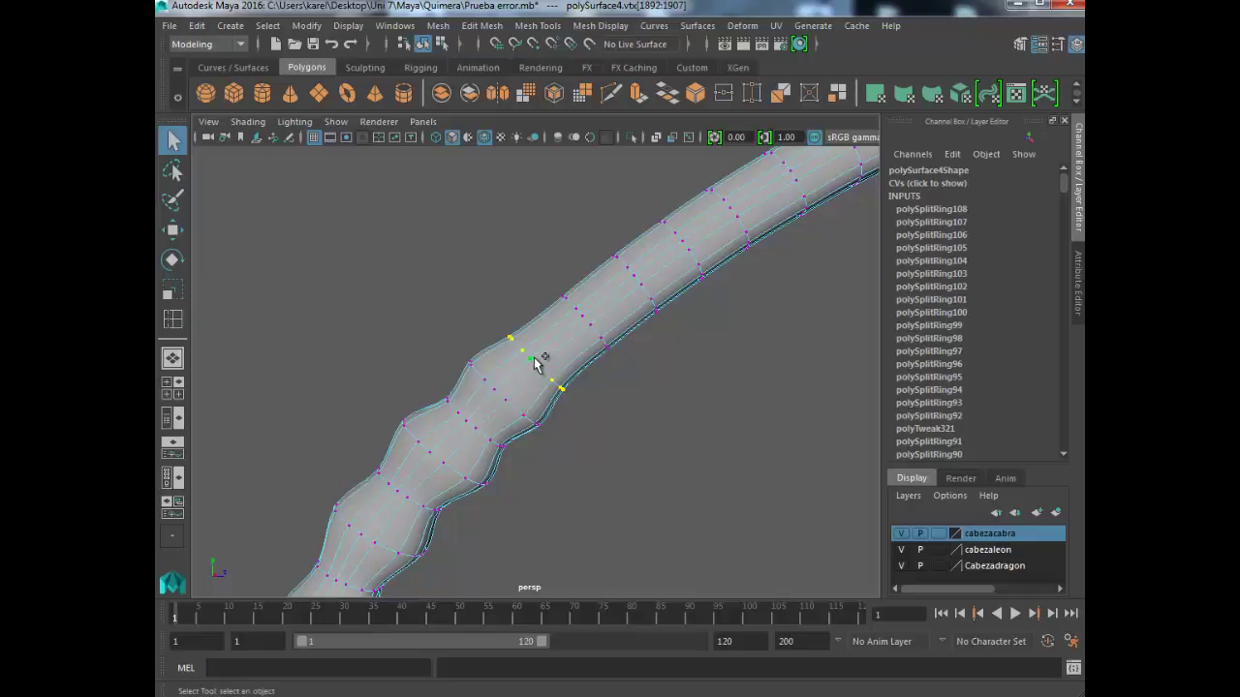
{"action": "key", "text": "r"}
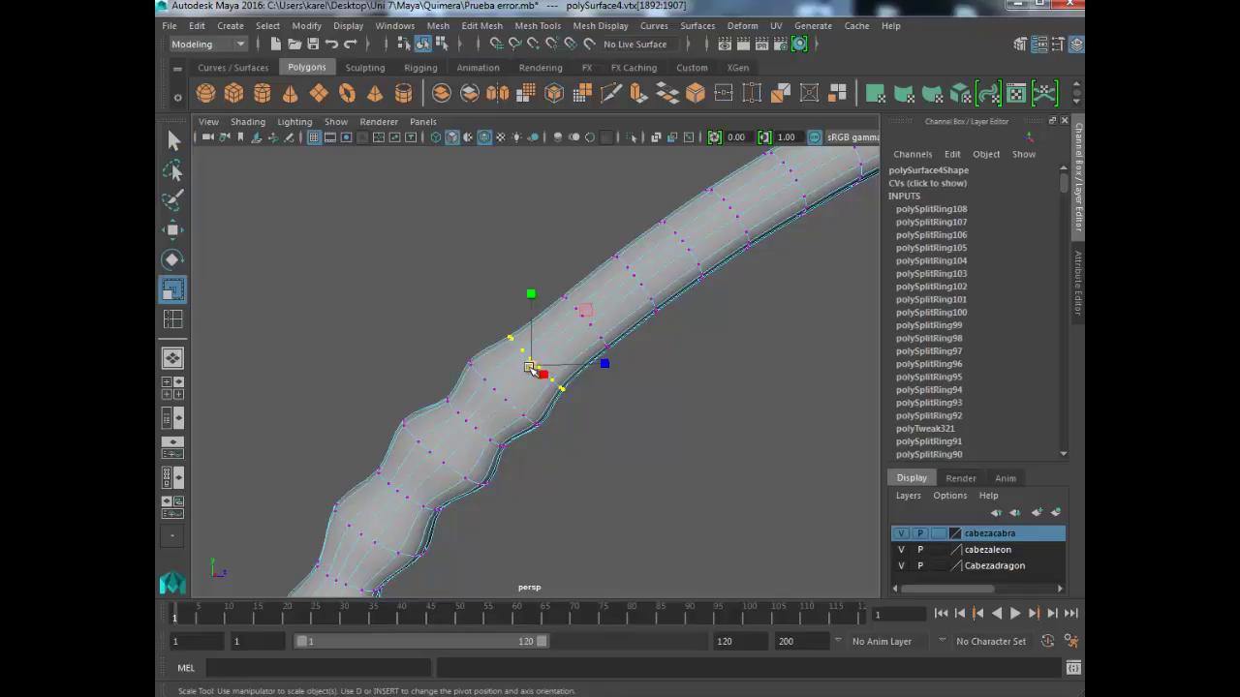
{"action": "left_click_drag", "start_coordinate": [534, 364], "coordinate": [522, 374]}
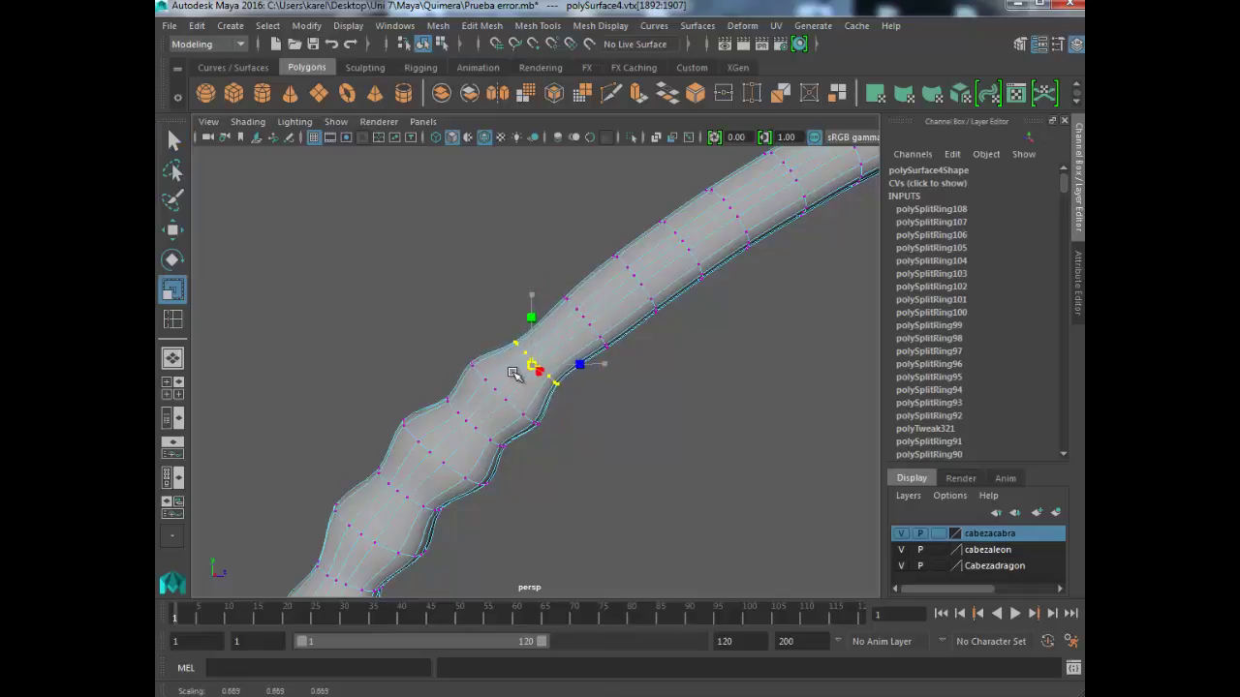
{"action": "key", "text": "q"}
{"action": "middle_click_drag", "start_coordinate": [528, 373], "coordinate": [528, 391], "text": "alt"}
{"action": "left_click_drag", "start_coordinate": [526, 407], "coordinate": [548, 420], "text": "alt"}
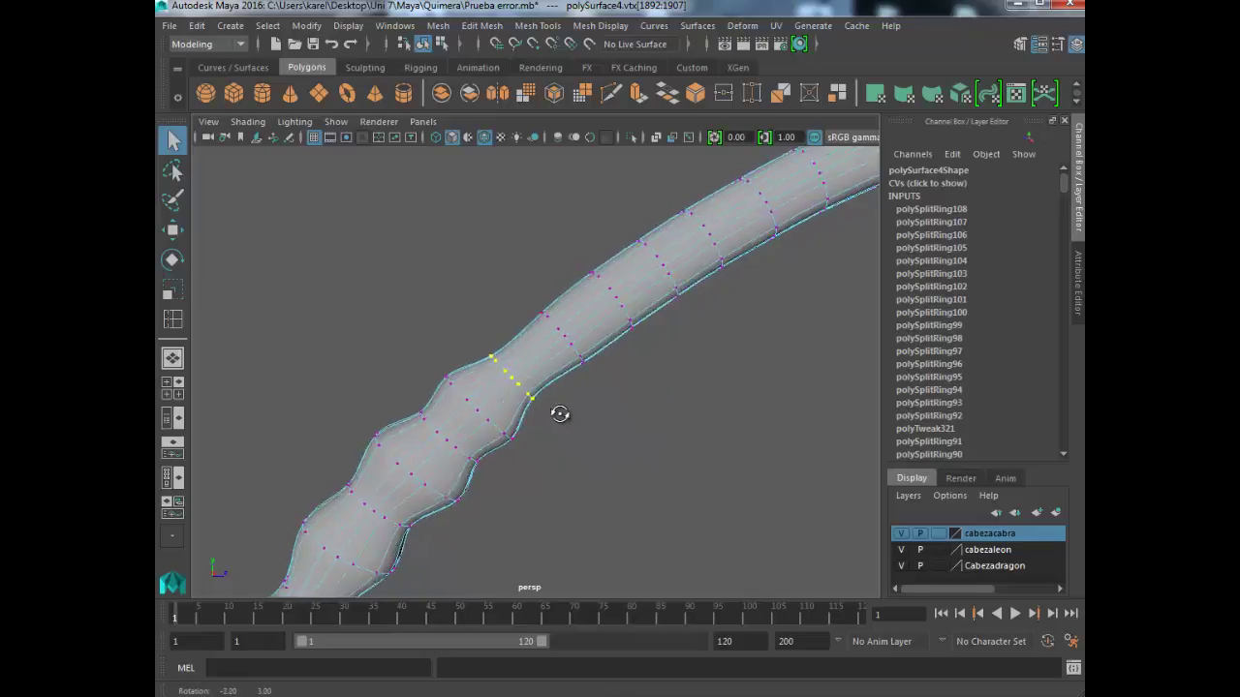
- Enlarge two vertex loops up the tail so the tube bulges
{"action": "left_click", "coordinate": [487, 420]}
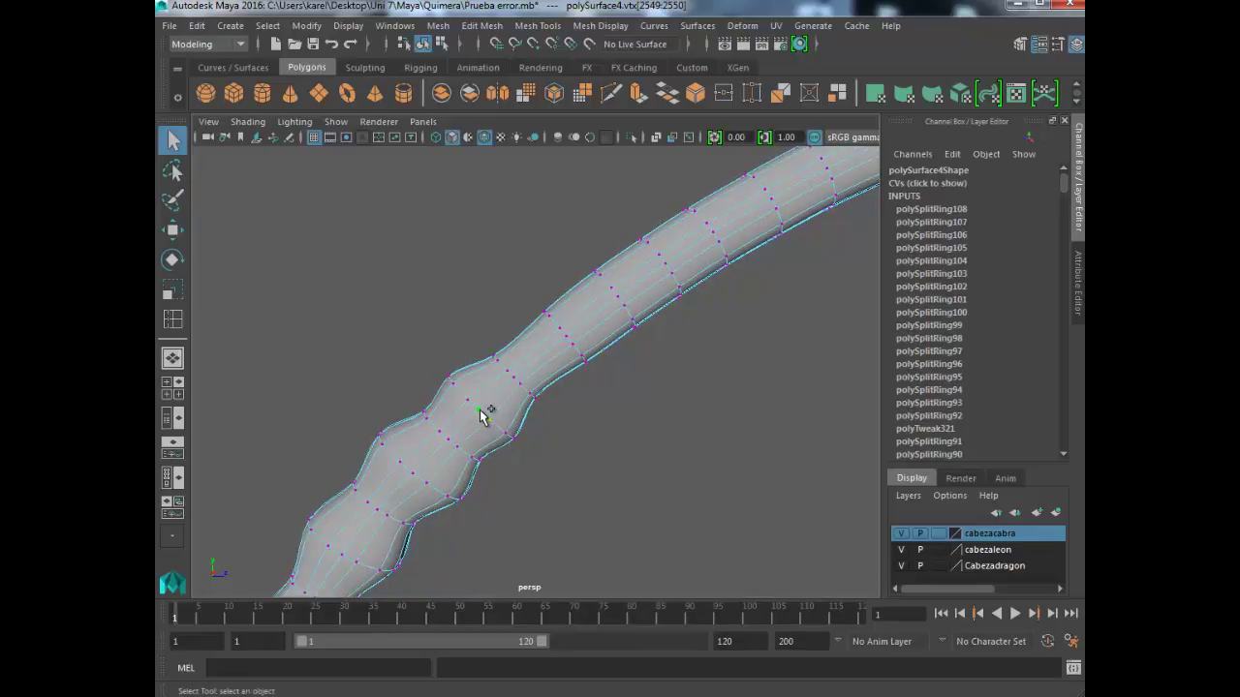
{"action": "key", "text": "e"}
{"action": "key", "text": "r"}
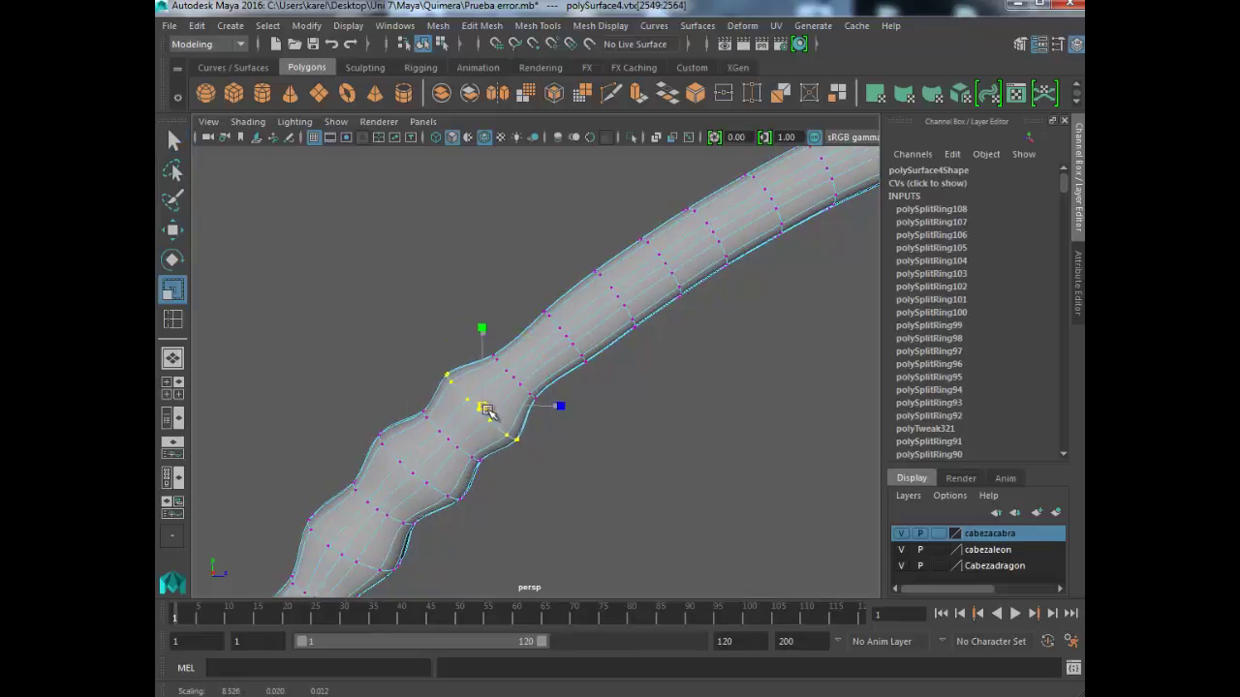
{"action": "left_click_drag", "start_coordinate": [481, 407], "coordinate": [475, 401]}
{"action": "key", "text": "q"}
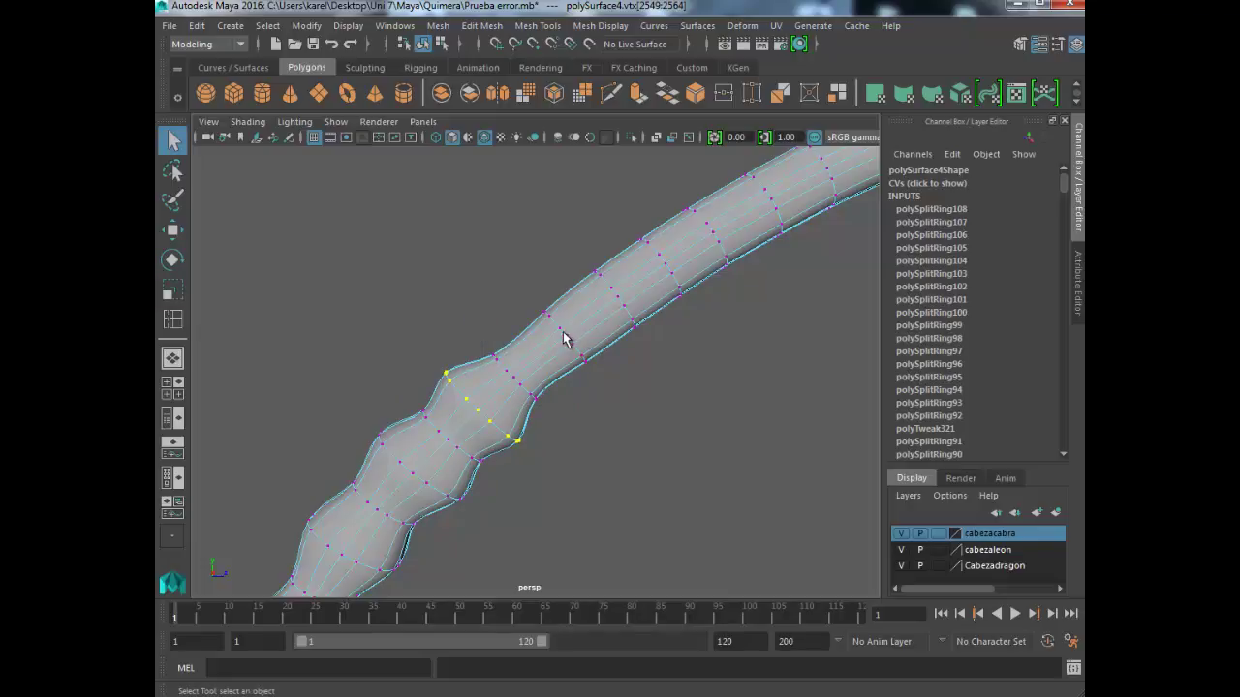
{"action": "left_click", "coordinate": [561, 331]}
{"action": "double_click", "coordinate": [572, 353], "text": "shift"}
{"action": "key", "text": "r"}
{"action": "left_click_drag", "start_coordinate": [569, 351], "coordinate": [604, 368]}
{"action": "key", "text": "q"}
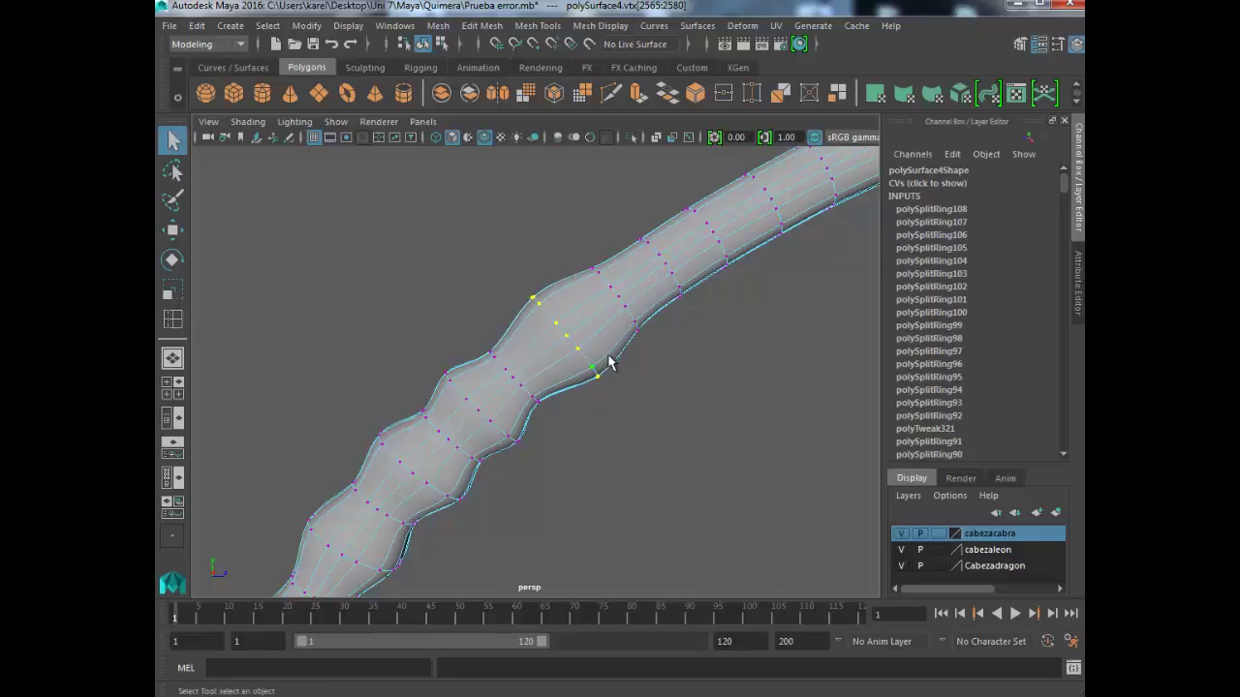
{"action": "middle_click_drag", "start_coordinate": [608, 362], "coordinate": [531, 468], "text": "alt"}
- Shrink the next vertex loop along the neck
{"action": "left_click", "coordinate": [563, 360]}
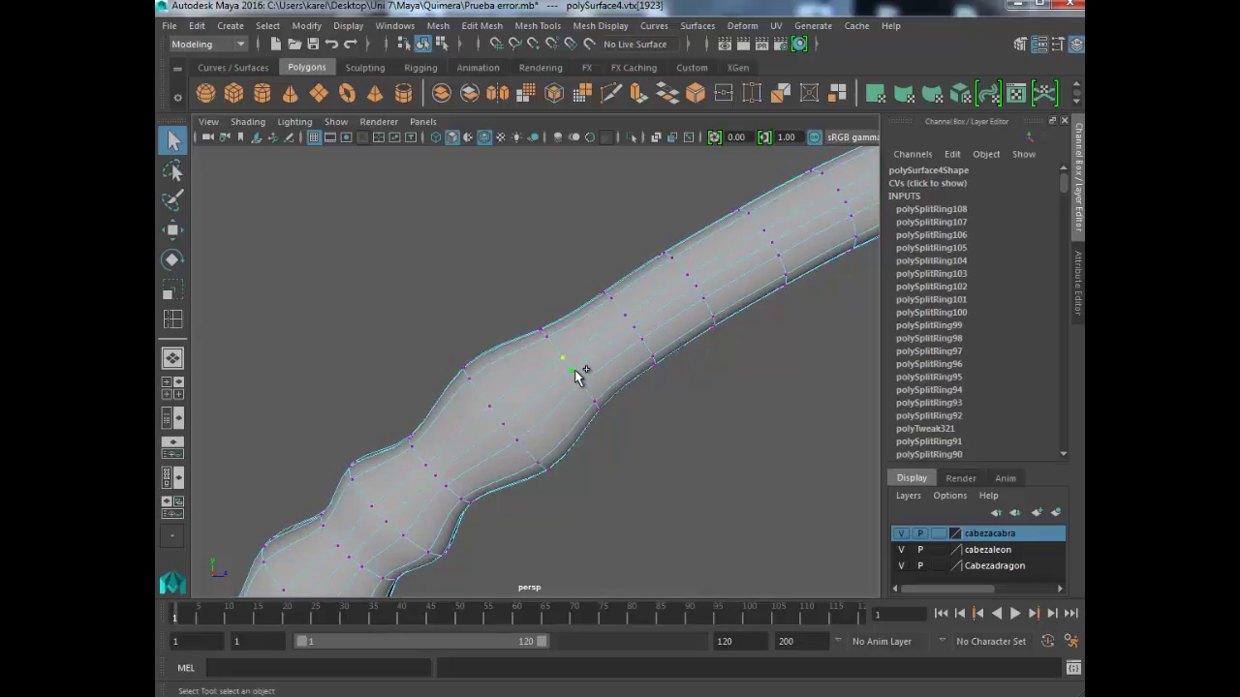
{"action": "double_click", "coordinate": [575, 374], "text": "shift"}
{"action": "key", "text": "r"}
{"action": "left_click_drag", "start_coordinate": [582, 379], "coordinate": [547, 373]}
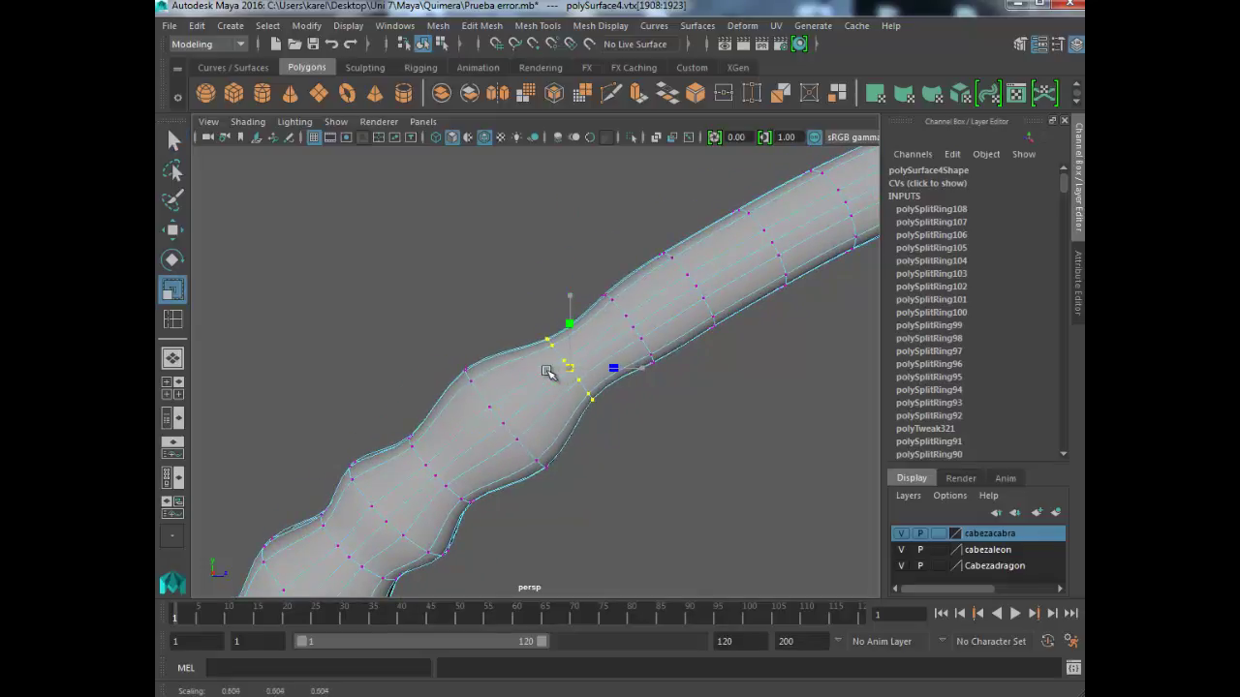
{"action": "key", "text": "q"}
{"action": "middle_click_drag", "start_coordinate": [636, 374], "coordinate": [581, 389], "text": "alt"}
- Shift the next vertex ring along X, raise it slightly, and widen it
{"action": "left_click", "coordinate": [580, 356]}
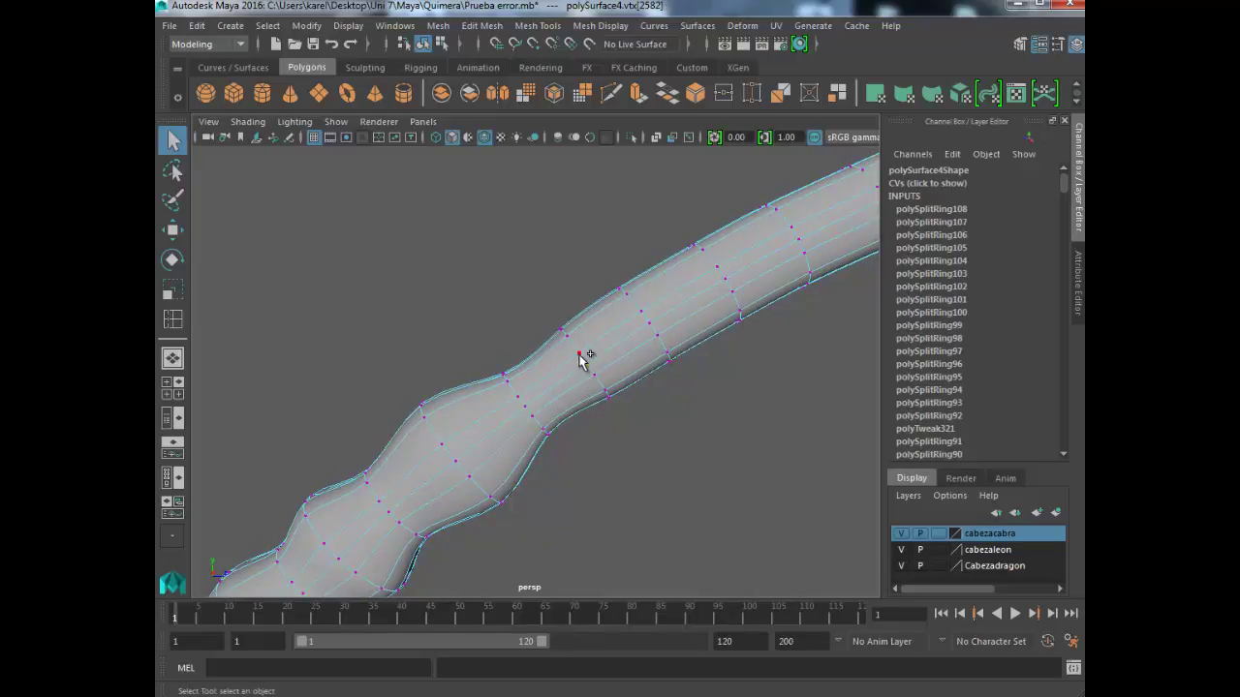
{"action": "double_click", "coordinate": [578, 356], "text": "shift"}
{"action": "key", "text": "w"}
{"action": "left_click_drag", "start_coordinate": [653, 361], "coordinate": [673, 362]}
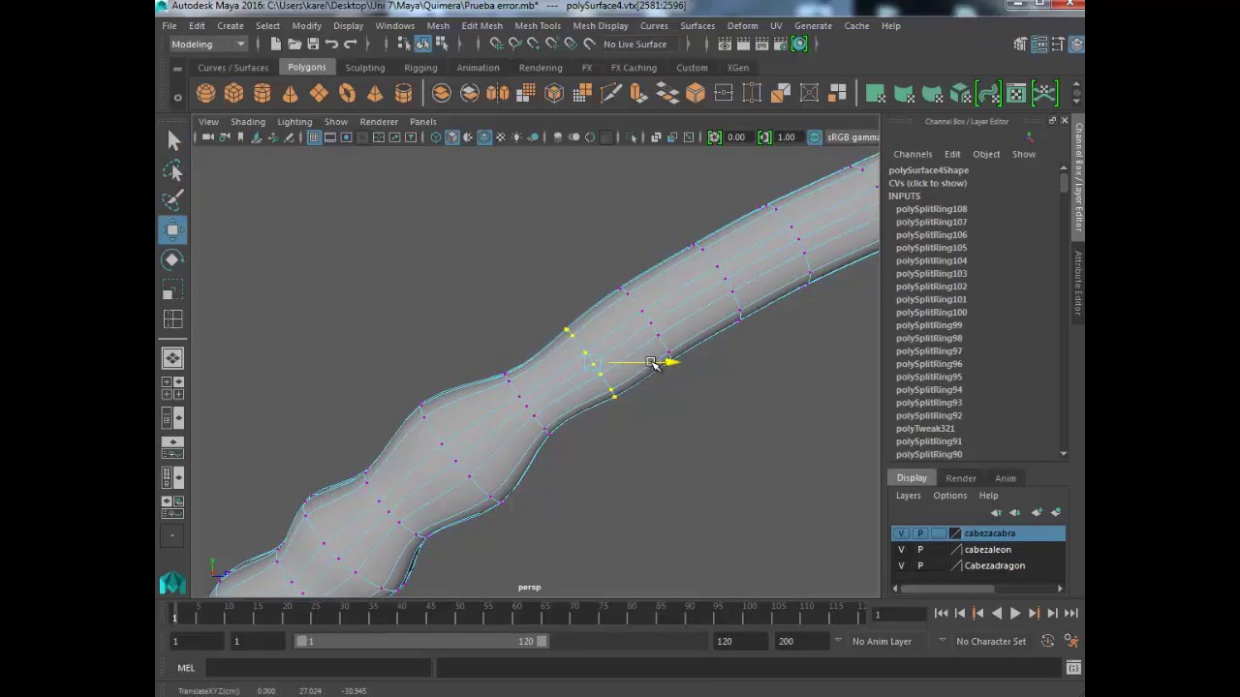
{"action": "left_click_drag", "start_coordinate": [592, 308], "coordinate": [590, 302]}
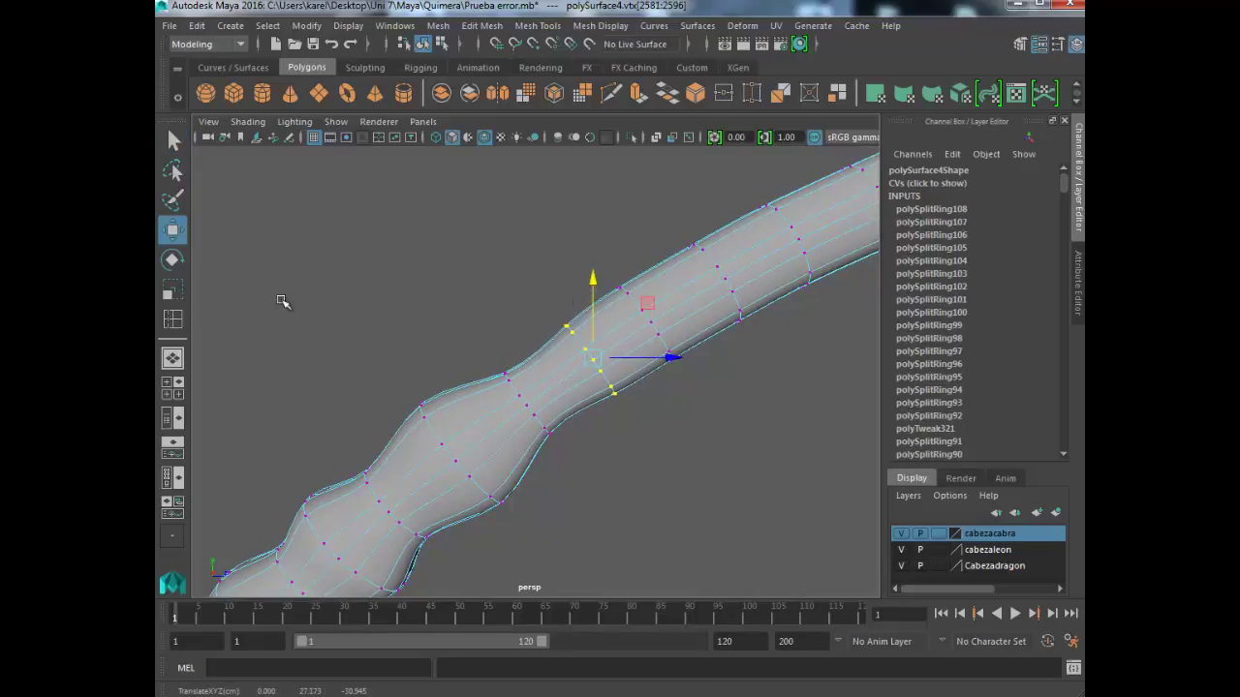
{"action": "key", "text": "r"}
{"action": "left_click_drag", "start_coordinate": [611, 355], "coordinate": [633, 375]}
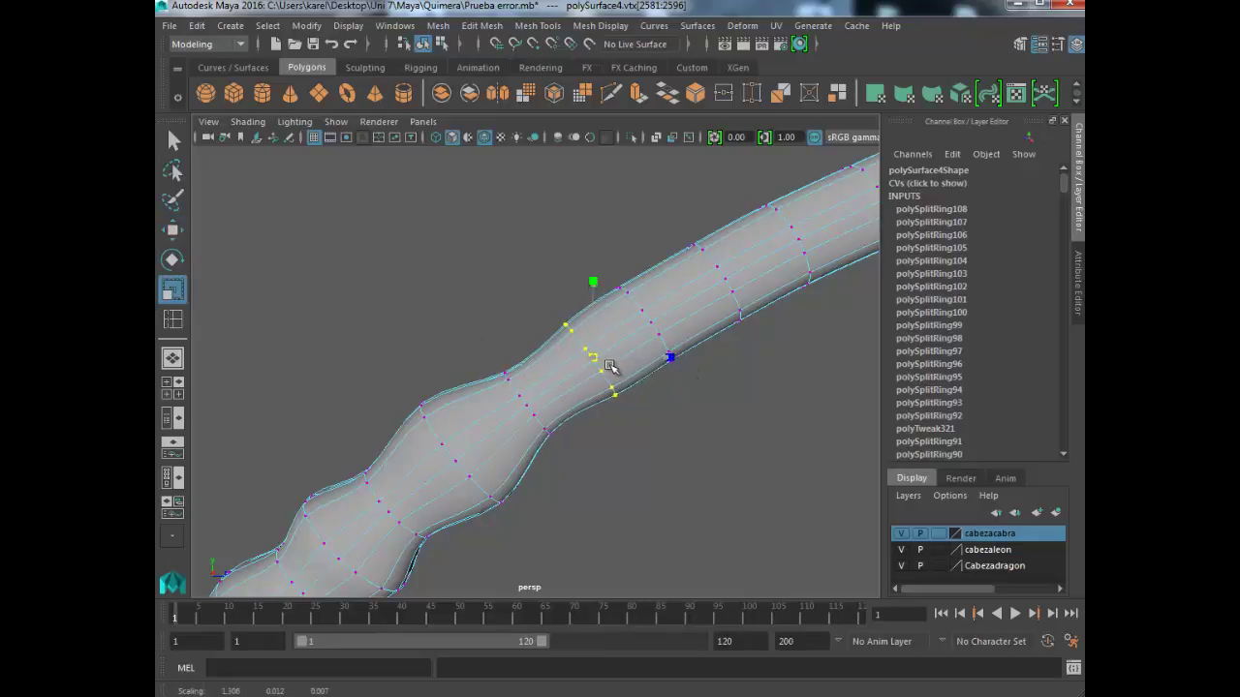
{"action": "key", "text": "q"}
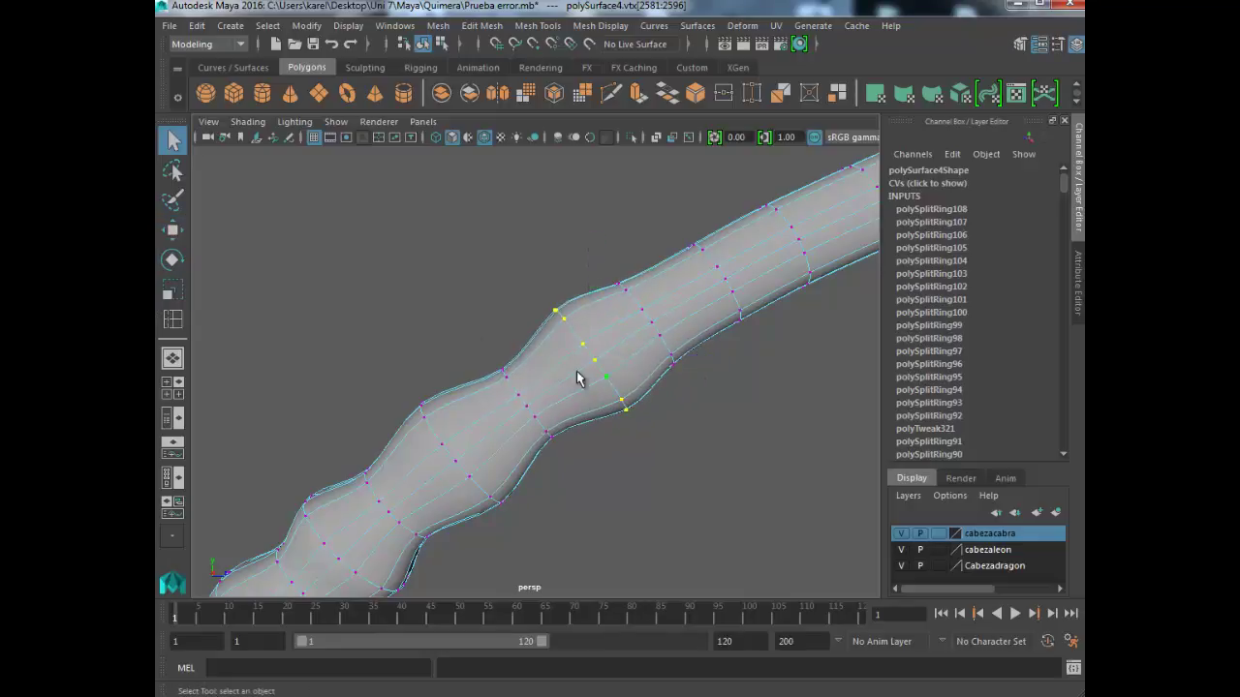
- Rescale the following vertex ring around the neck
{"action": "double_click", "coordinate": [523, 400]}
{"action": "key", "text": "r"}
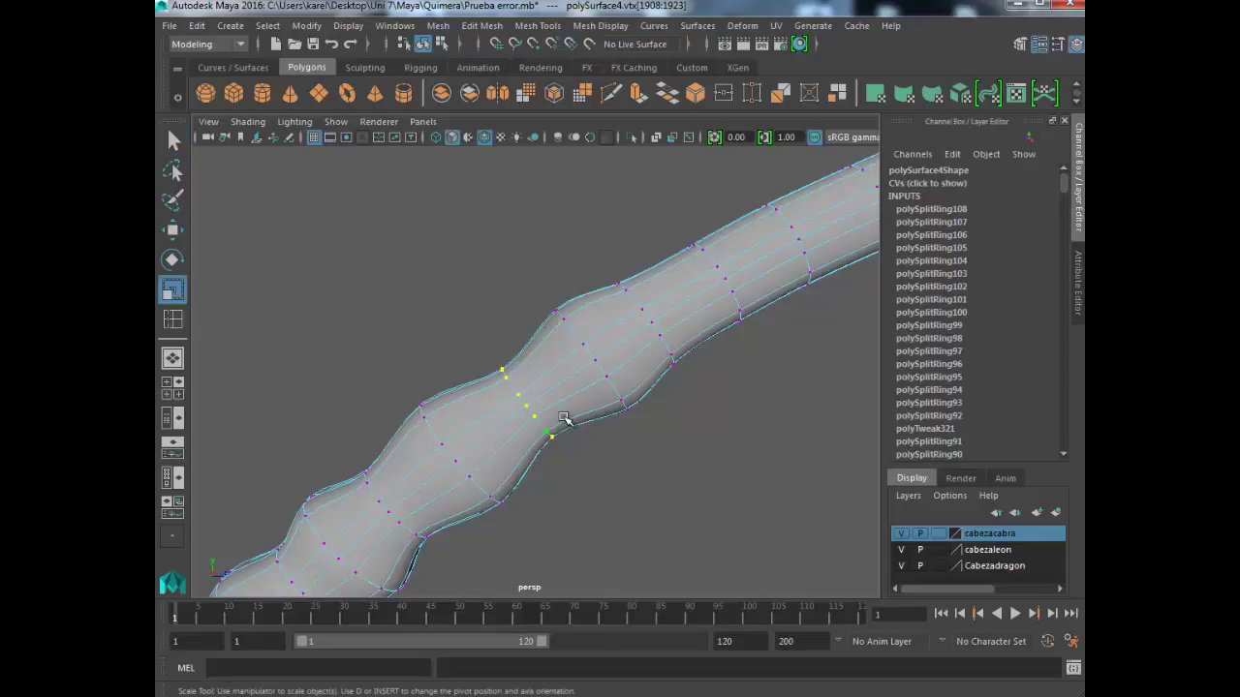
{"action": "mouse_move", "coordinate": [531, 412]}
{"action": "left_mouse_down"}
{"action": "mouse_move", "coordinate": [520, 407]}
{"action": "mouse_move", "coordinate": [582, 378]}
{"action": "mouse_move", "coordinate": [576, 389]}
{"action": "mouse_move", "coordinate": [627, 394]}
{"action": "mouse_move", "coordinate": [581, 417]}
{"action": "mouse_move", "coordinate": [531, 419]}
{"action": "mouse_move", "coordinate": [609, 359]}
{"action": "left_mouse_up"}
{"action": "key", "text": "q"}
- Narrow one neck ring and stretch the neighbouring ring larger
{"action": "left_click", "coordinate": [559, 377]}
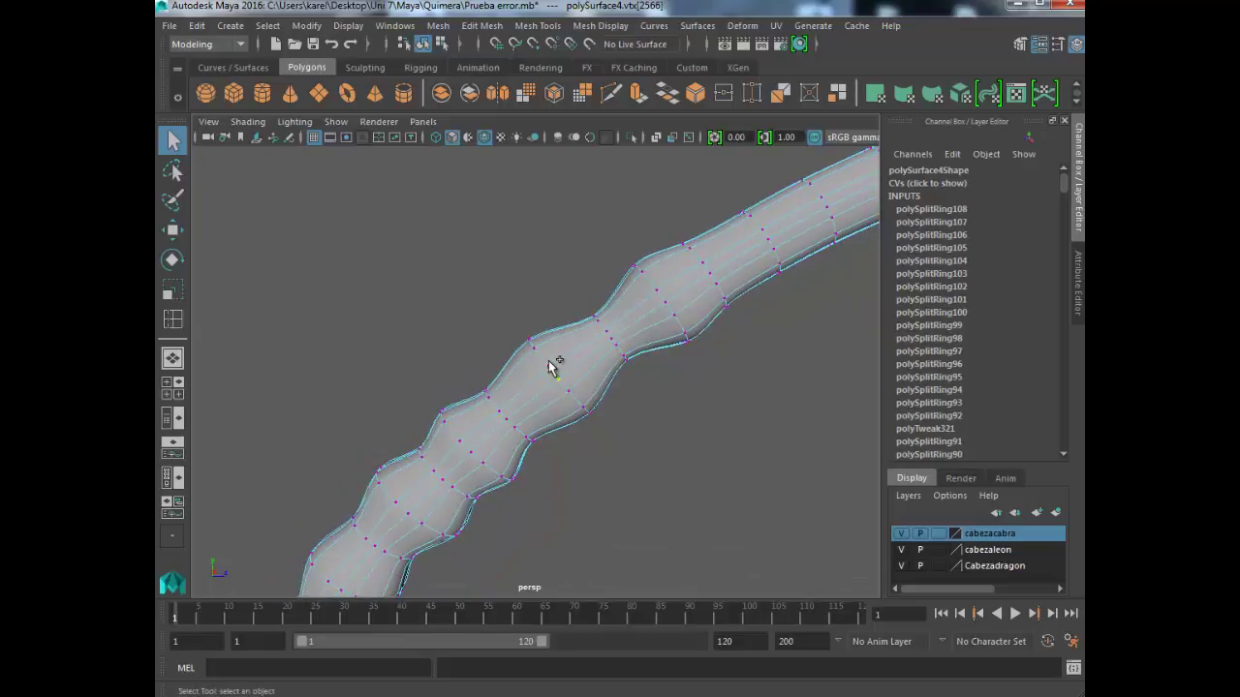
{"action": "mouse_move", "coordinate": [706, 415]}
{"action": "left_mouse_down", "text": "alt"}
{"action": "mouse_move", "coordinate": [500, 409]}
{"action": "mouse_move", "coordinate": [653, 406]}
{"action": "mouse_move", "coordinate": [626, 473]}
{"action": "mouse_move", "coordinate": [642, 467]}
{"action": "mouse_move", "coordinate": [612, 407]}
{"action": "left_mouse_up", "text": "alt"}
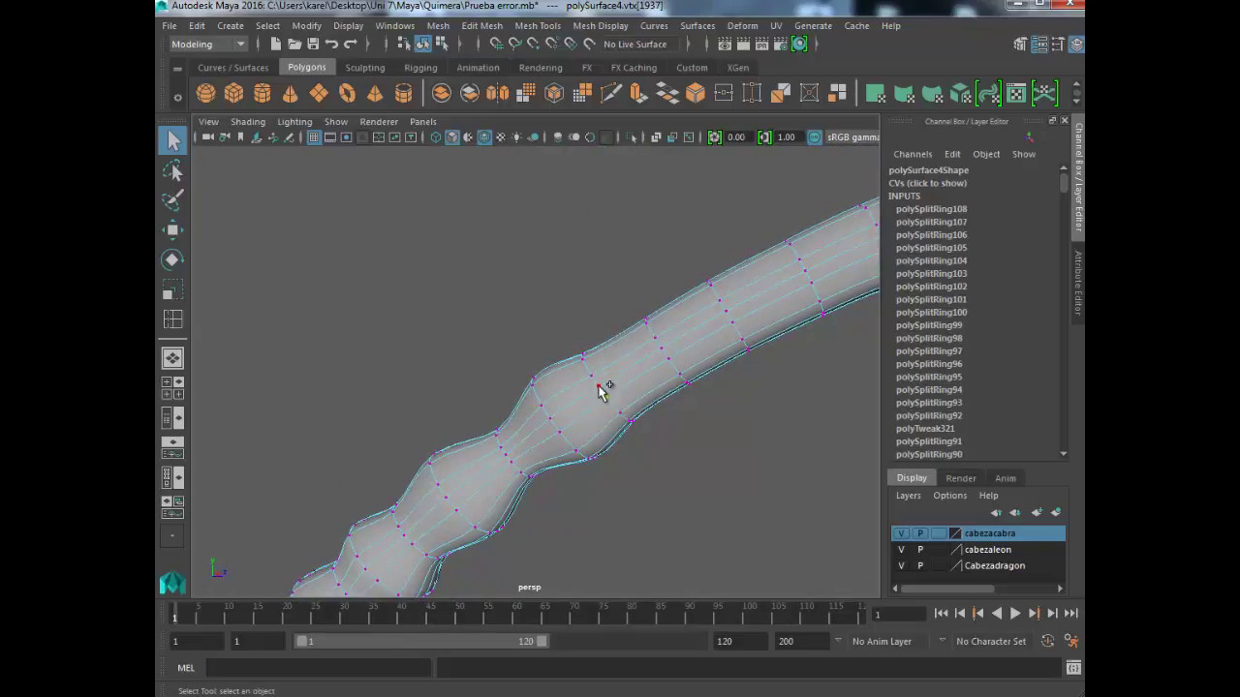
{"action": "double_click", "coordinate": [600, 387]}
{"action": "key", "text": "r"}
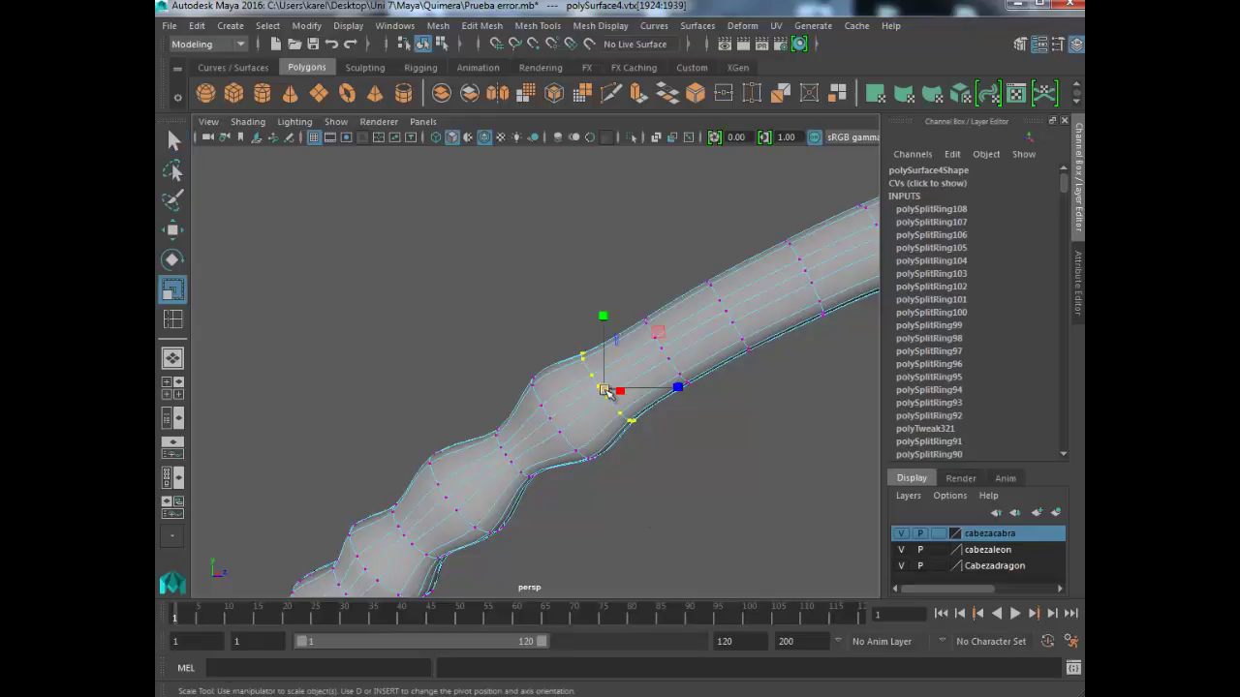
{"action": "left_click_drag", "start_coordinate": [606, 392], "coordinate": [593, 391]}
{"action": "key", "text": "q"}
{"action": "left_click", "coordinate": [662, 349]}
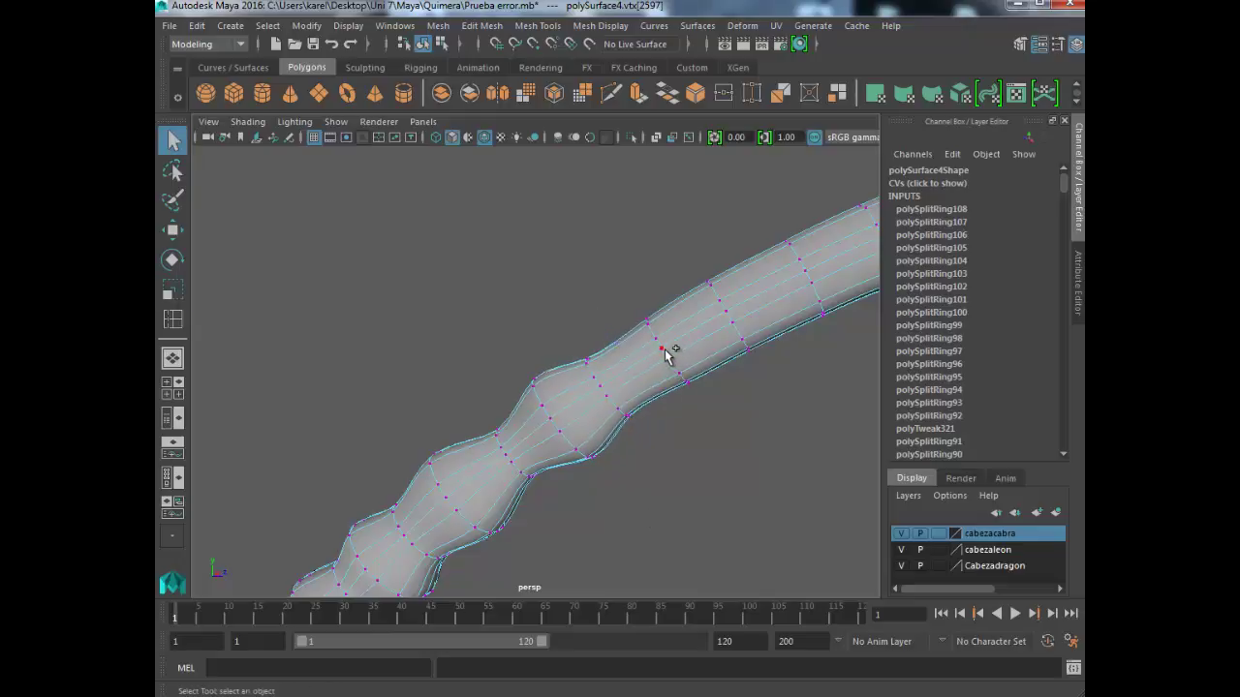
{"action": "key", "text": "r"}
{"action": "left_click_drag", "start_coordinate": [678, 354], "coordinate": [698, 360]}
{"action": "key", "text": "q"}
{"action": "middle_click_drag", "start_coordinate": [694, 368], "coordinate": [634, 416], "text": "alt"}
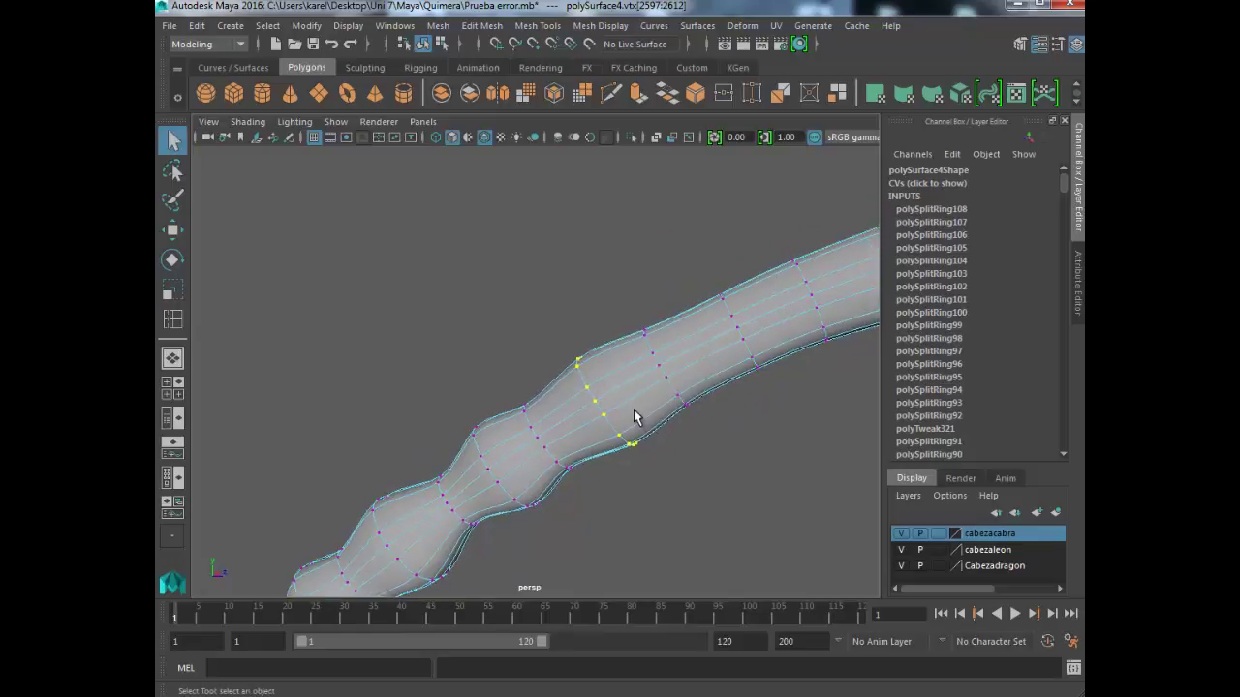
- Shrink the next vertex ring along the neck slightly
{"action": "left_click", "coordinate": [663, 367]}
{"action": "double_click", "coordinate": [663, 367], "text": "shift"}
{"action": "key", "text": "r"}
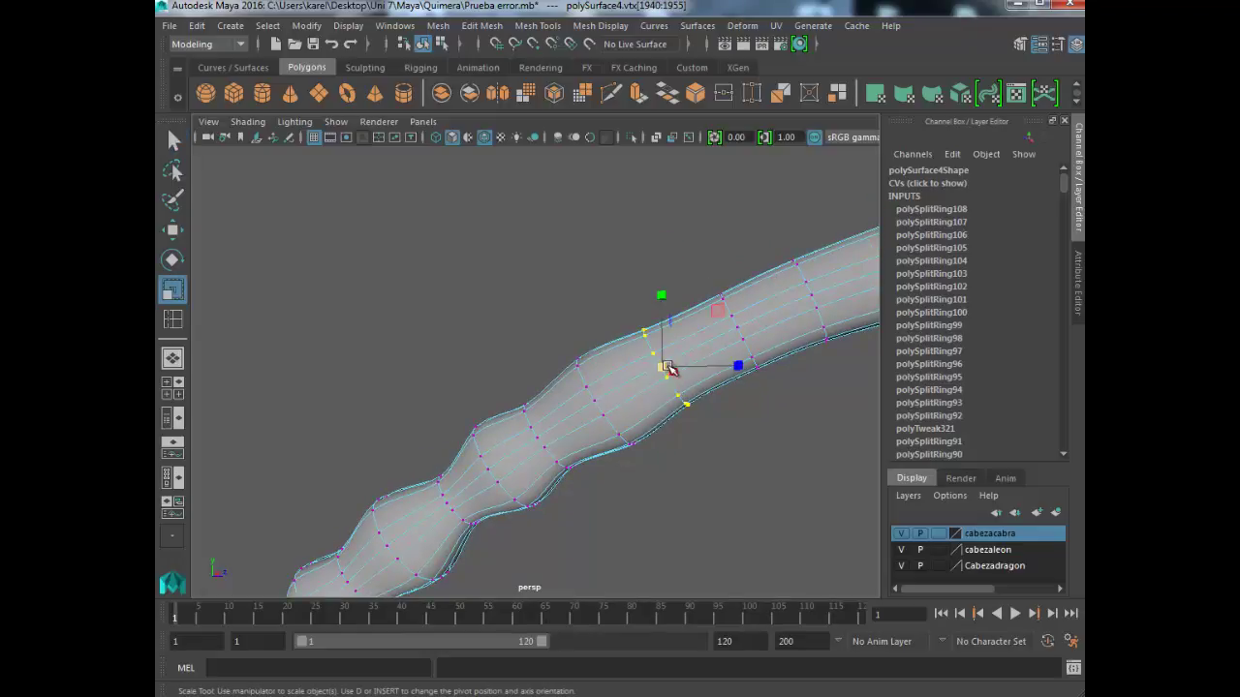
{"action": "left_click_drag", "start_coordinate": [663, 368], "coordinate": [609, 462]}
{"action": "middle_click_drag", "start_coordinate": [609, 462], "coordinate": [656, 423], "text": "alt"}
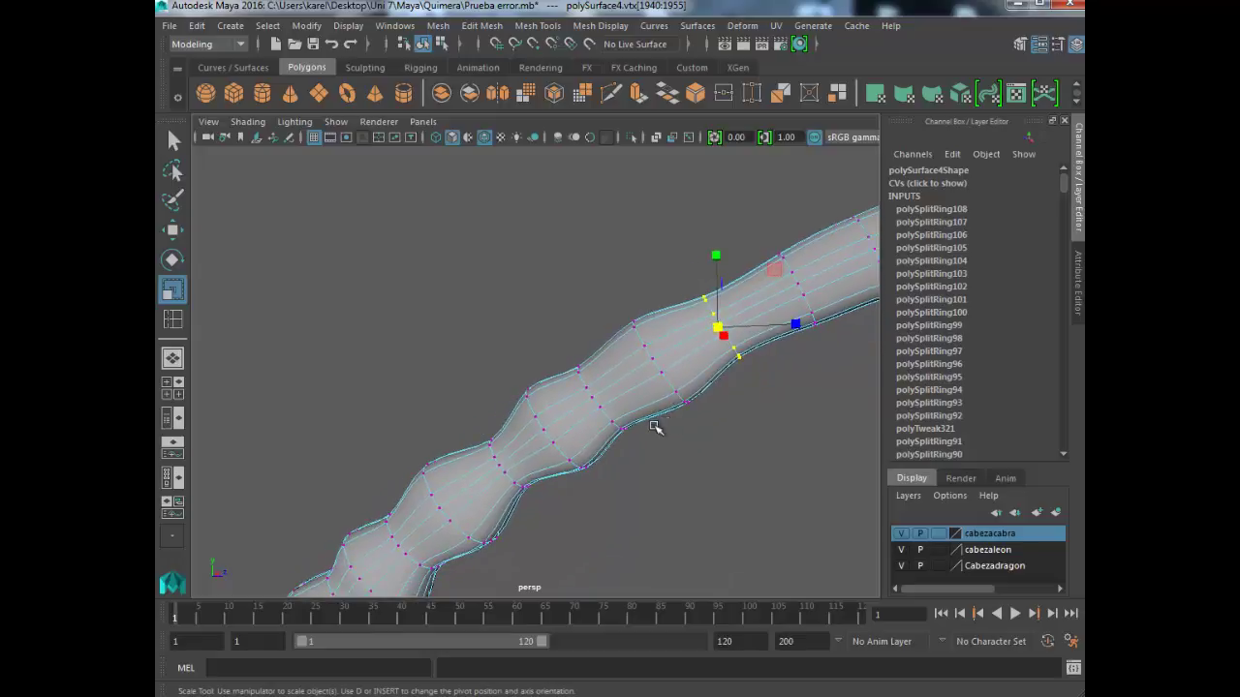
{"action": "key", "text": "q"}
- Rescale a ring on the earlier stretch of the neck
{"action": "left_click", "coordinate": [601, 407]}
{"action": "double_click", "coordinate": [607, 410], "text": "shift"}
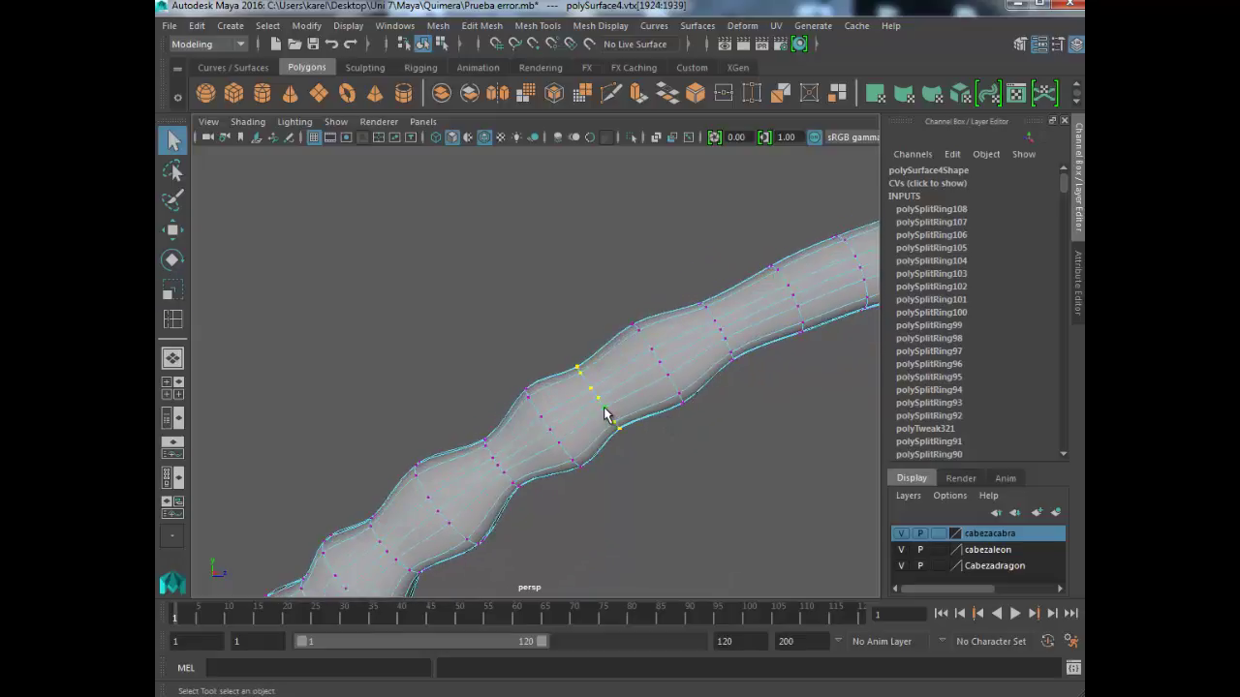
{"action": "key", "text": "r"}
{"action": "left_click", "coordinate": [541, 415]}
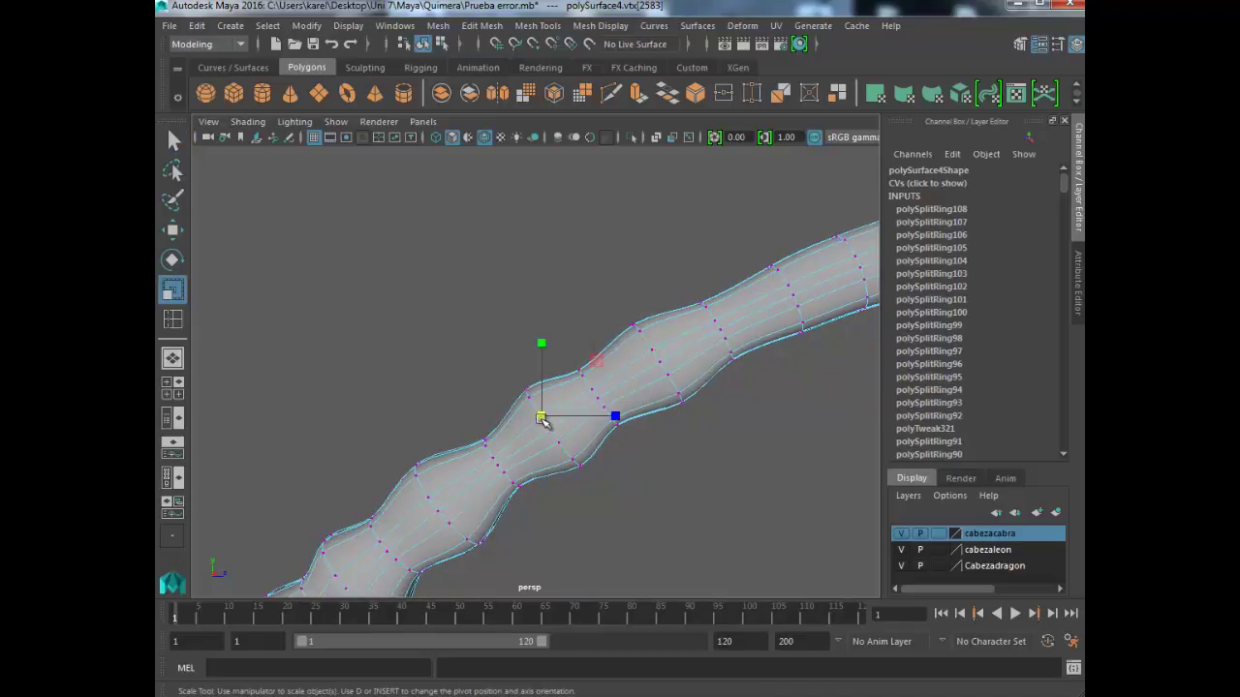
{"action": "double_click", "coordinate": [557, 424], "text": "shift"}
{"action": "key", "text": "q"}
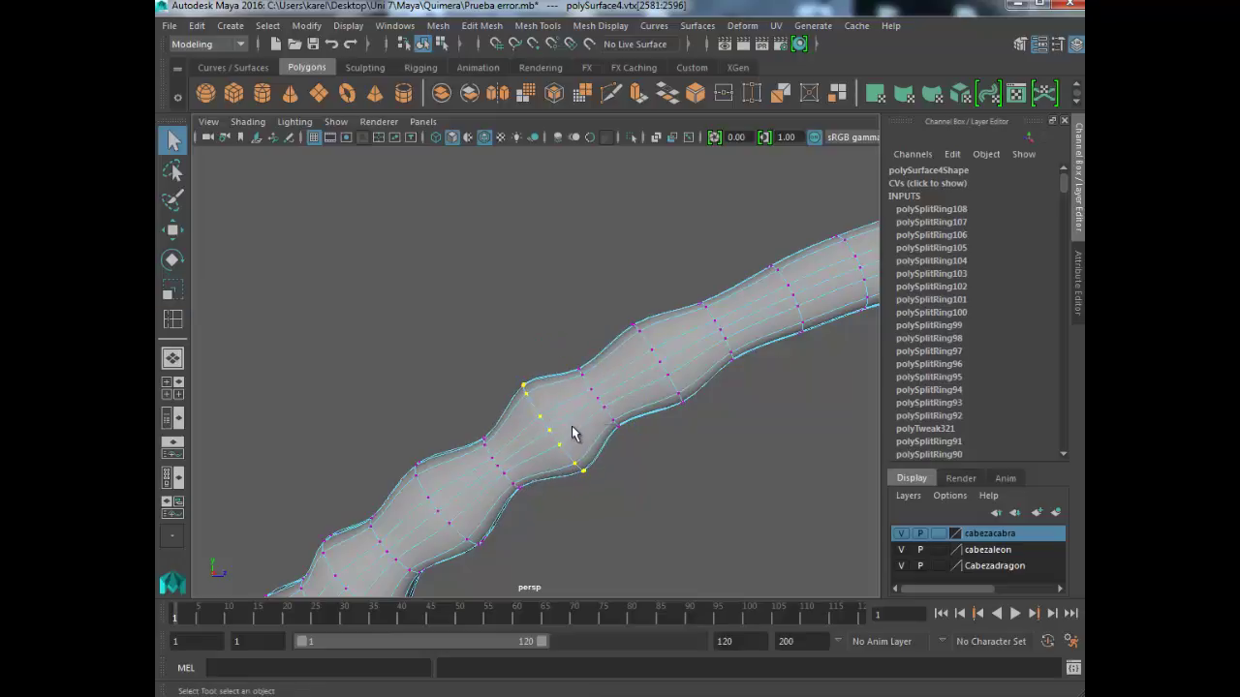
{"action": "left_click_drag", "start_coordinate": [570, 434], "coordinate": [569, 422], "text": "alt"}
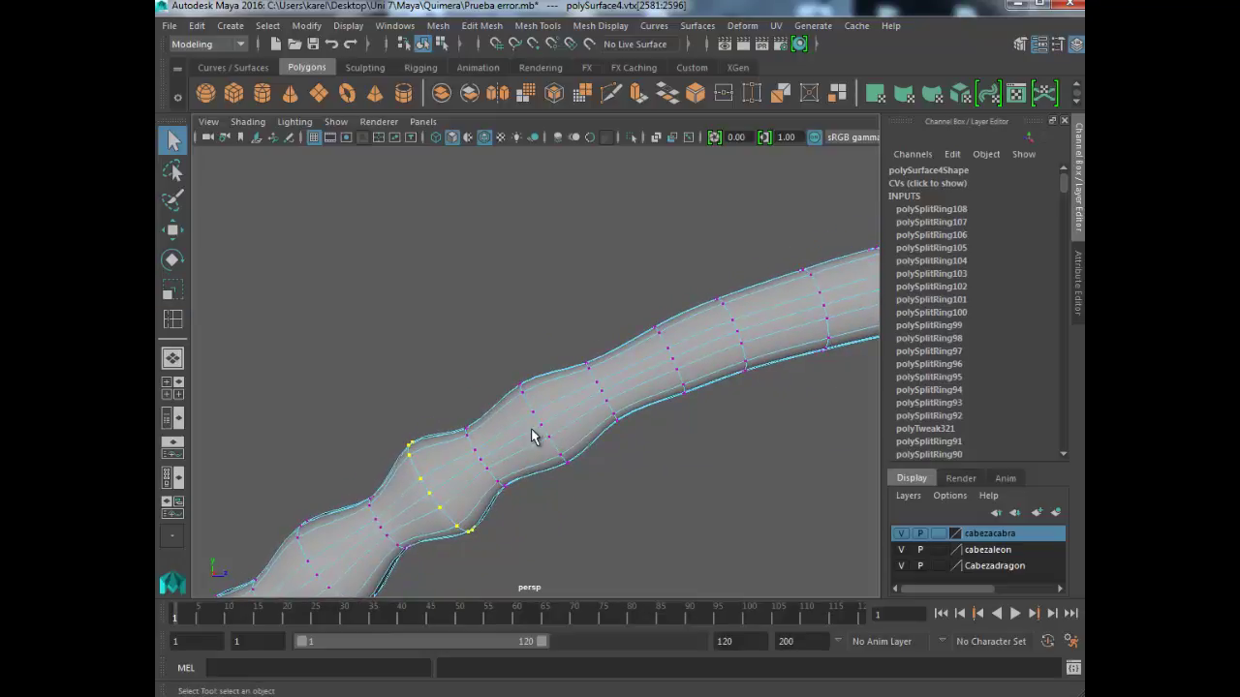
{"action": "left_click", "coordinate": [534, 414]}
{"action": "key", "text": "r"}
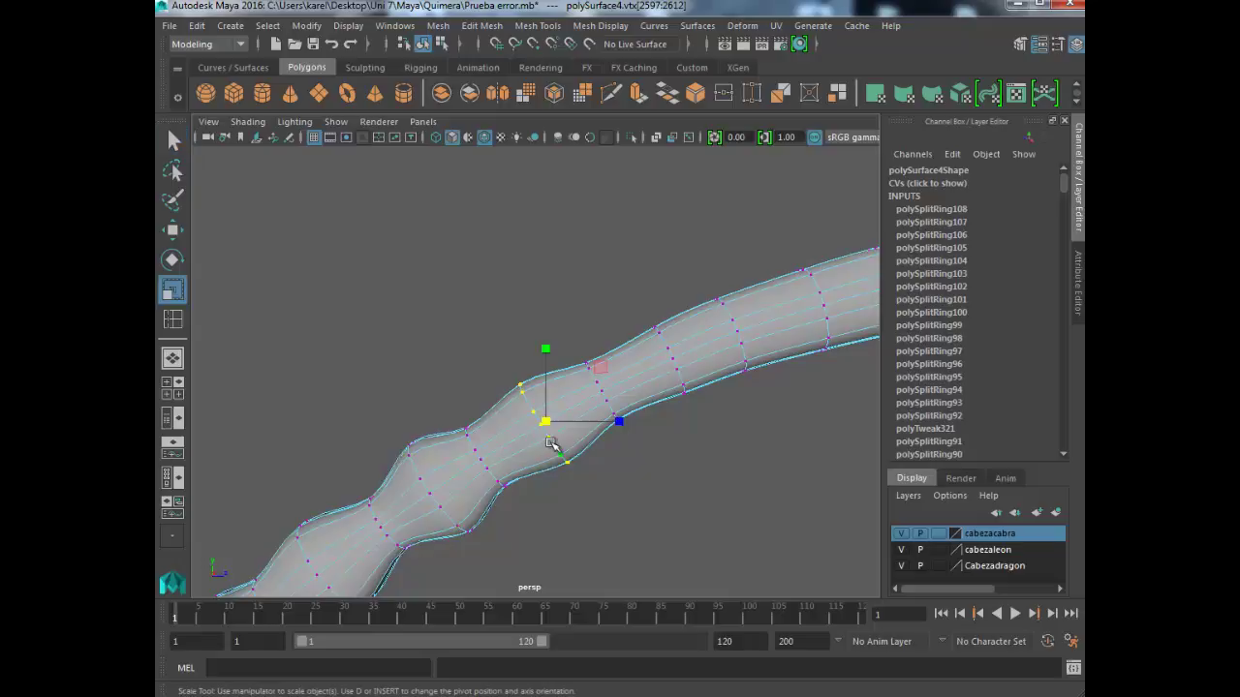
{"action": "left_click_drag", "start_coordinate": [547, 423], "coordinate": [553, 423]}
{"action": "key", "text": "q"}
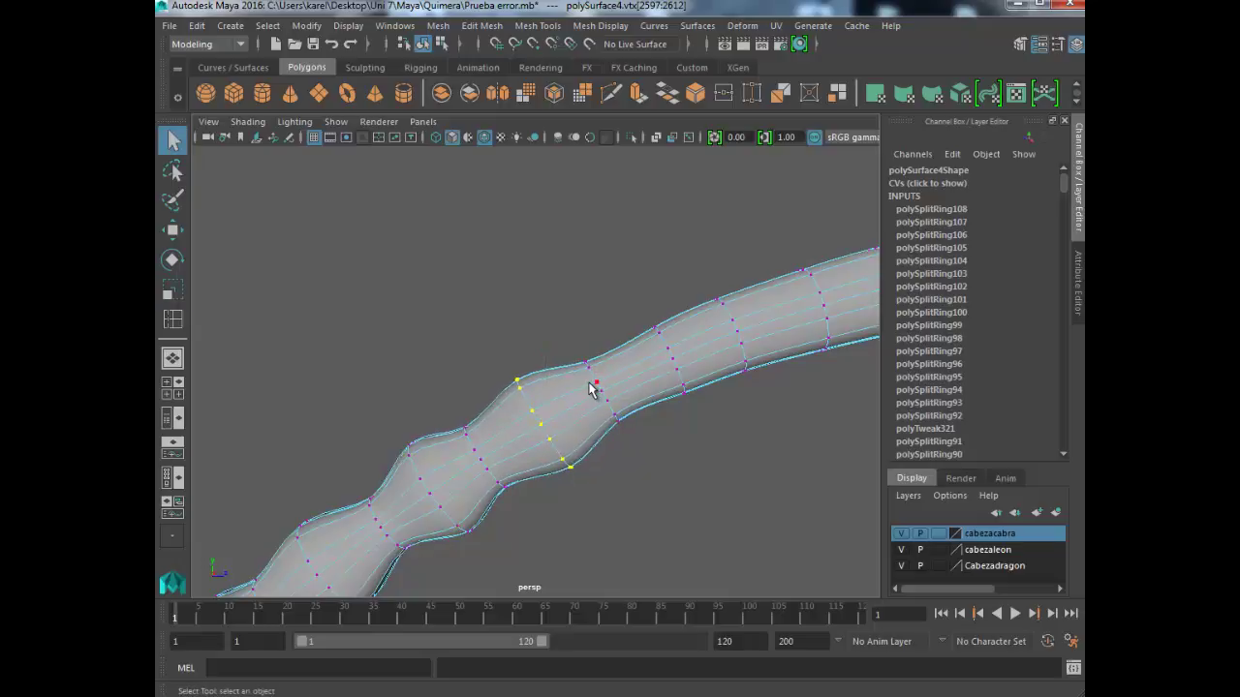
- Shrink the adjacent ring slightly and enlarge the next one by about half
{"action": "double_click", "coordinate": [595, 385]}
{"action": "key", "text": "r"}
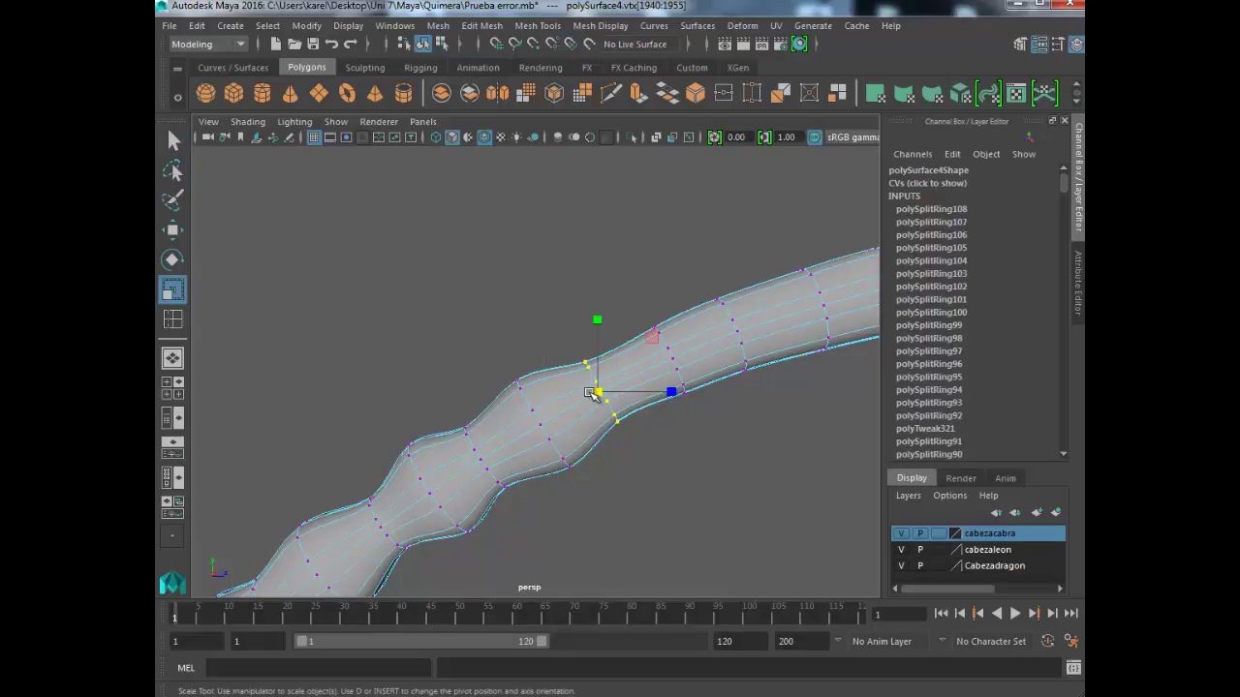
{"action": "left_click_drag", "start_coordinate": [597, 394], "coordinate": [581, 392]}
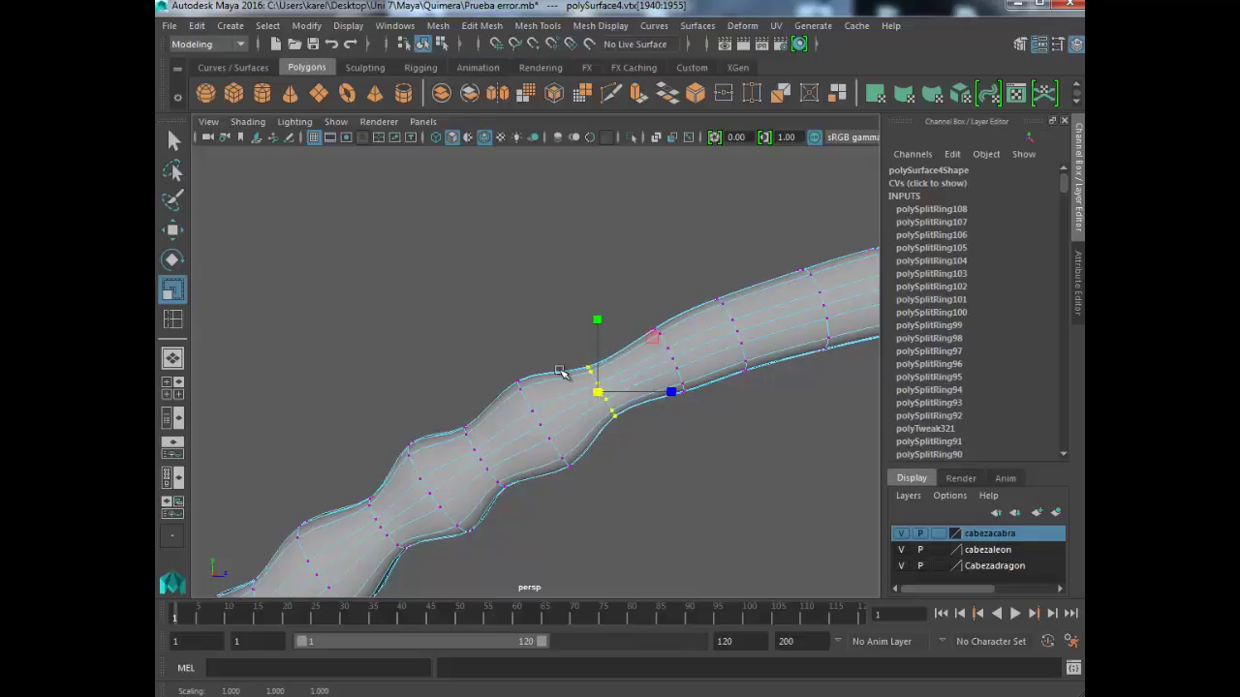
{"action": "key", "text": "q"}
{"action": "middle_click_drag", "start_coordinate": [608, 374], "coordinate": [529, 399], "text": "alt"}
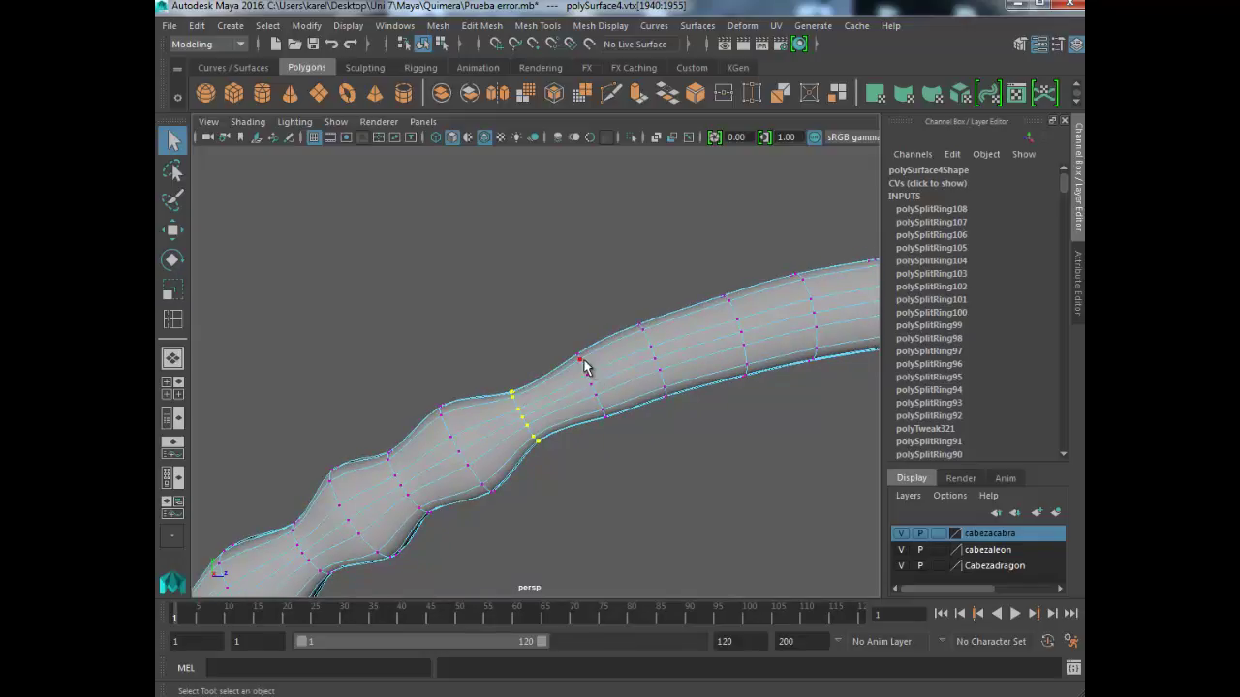
{"action": "left_click", "coordinate": [583, 365]}
{"action": "key", "text": "e"}
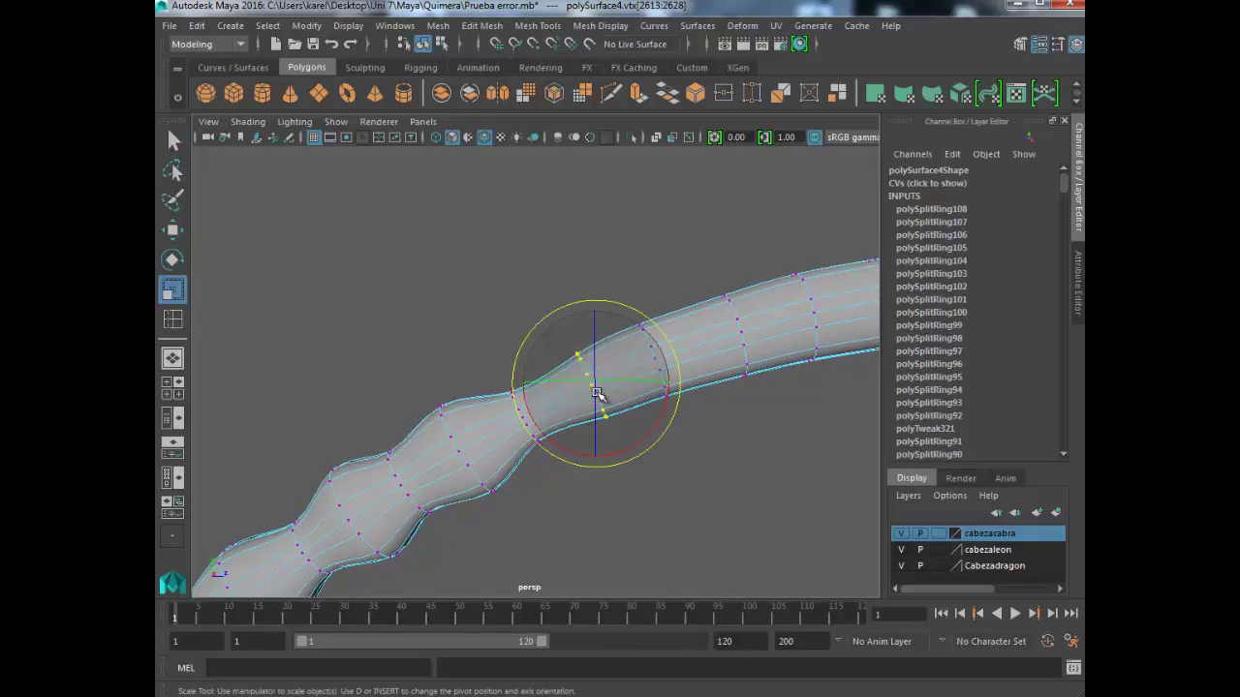
{"action": "key", "text": "r"}
{"action": "left_click_drag", "start_coordinate": [595, 386], "coordinate": [628, 394]}
{"action": "key", "text": "q"}
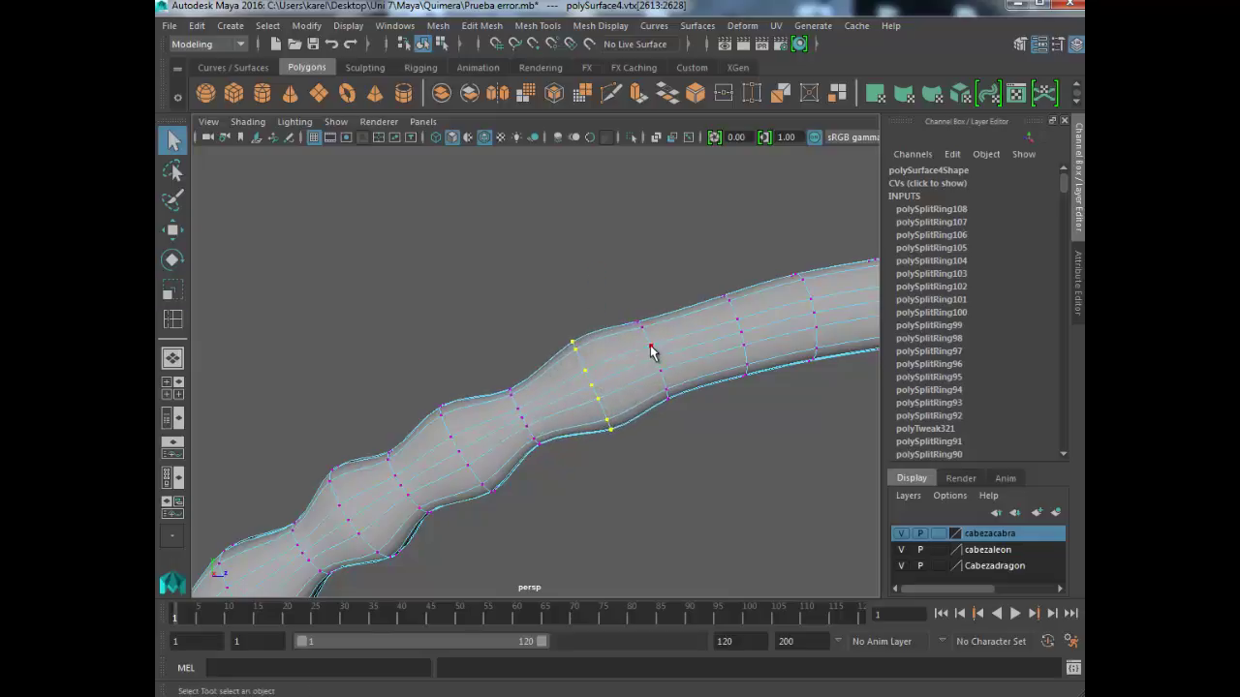
- Rescale the next vertex ring further along the neck
{"action": "double_click", "coordinate": [655, 357]}
{"action": "key", "text": "r"}
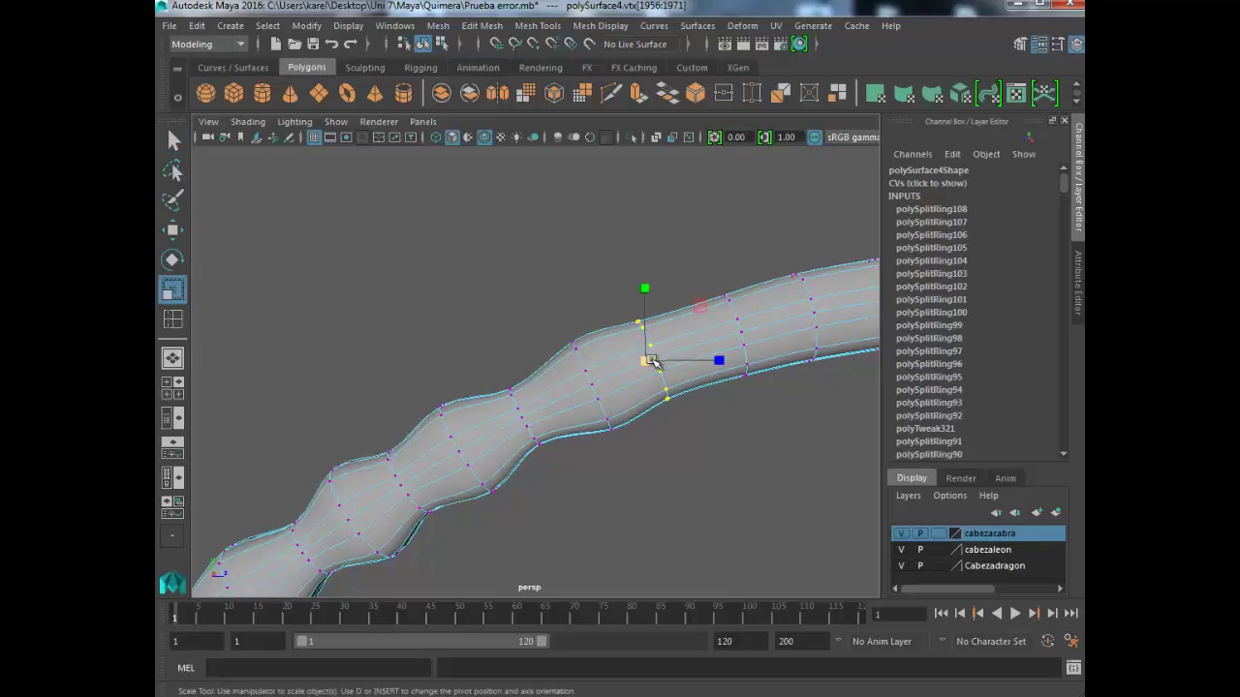
{"action": "mouse_move", "coordinate": [651, 360]}
{"action": "left_mouse_down"}
{"action": "mouse_move", "coordinate": [623, 380]}
{"action": "mouse_move", "coordinate": [666, 387]}
{"action": "mouse_move", "coordinate": [641, 393]}
{"action": "left_mouse_up"}
{"action": "key", "text": "q"}
{"action": "left_click", "coordinate": [633, 373]}
{"action": "double_click", "coordinate": [637, 373]}
{"action": "key", "text": "r"}
{"action": "key", "text": "q"}
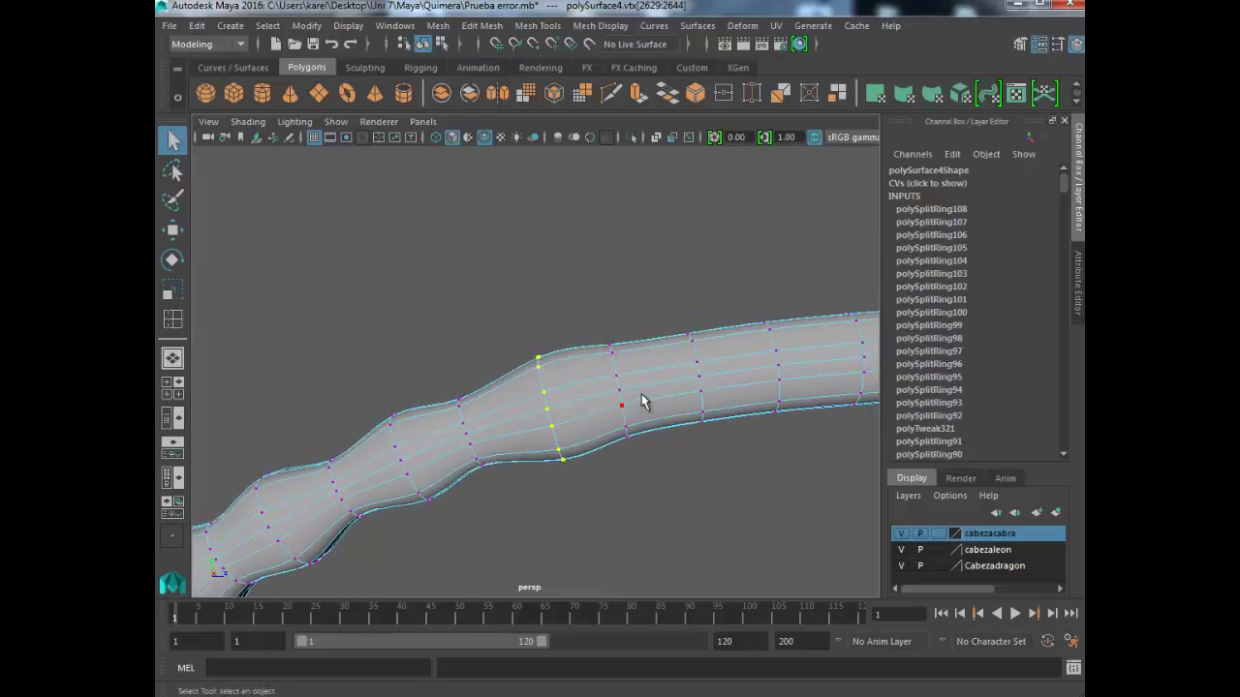
- Shrink the following ring slightly and enlarge the one after it
{"action": "left_click", "coordinate": [616, 376]}
{"action": "key", "text": "r"}
{"action": "mouse_move", "coordinate": [621, 391]}
{"action": "left_mouse_down"}
{"action": "mouse_move", "coordinate": [602, 393]}
{"action": "mouse_move", "coordinate": [655, 404]}
{"action": "mouse_move", "coordinate": [647, 366]}
{"action": "left_mouse_up"}
{"action": "key", "text": "q"}
{"action": "left_click", "coordinate": [645, 363]}
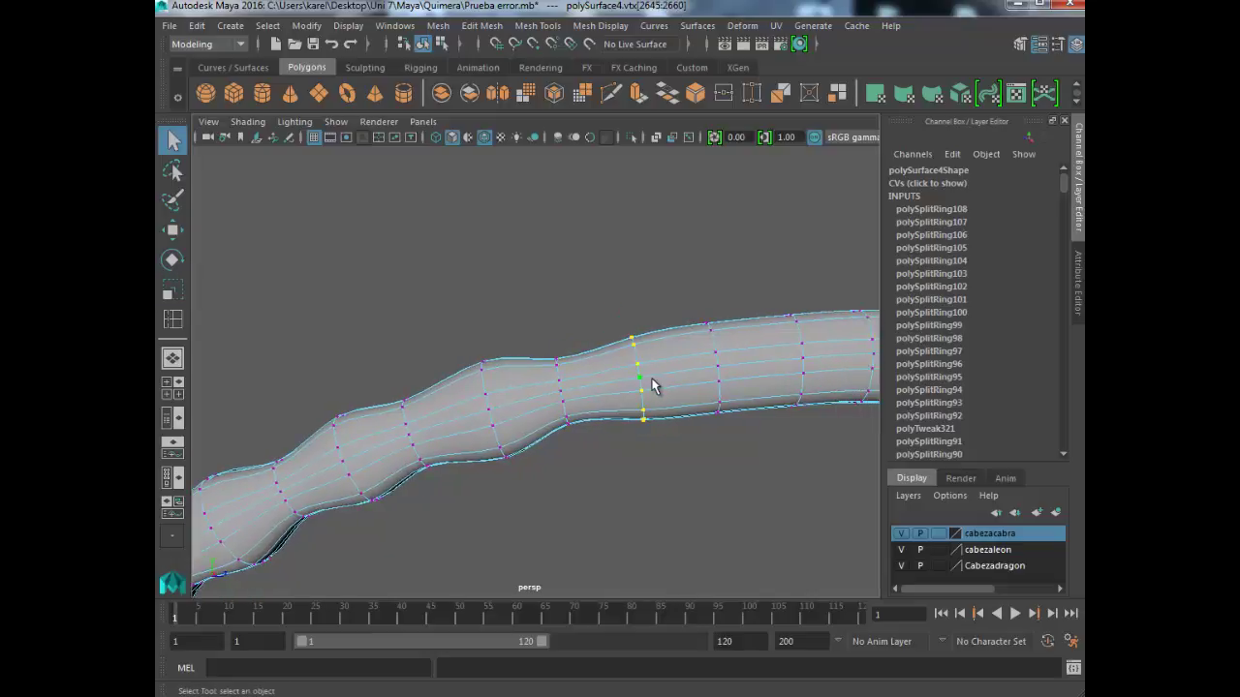
{"action": "key", "text": "r"}
{"action": "left_click_drag", "start_coordinate": [639, 380], "coordinate": [675, 382]}
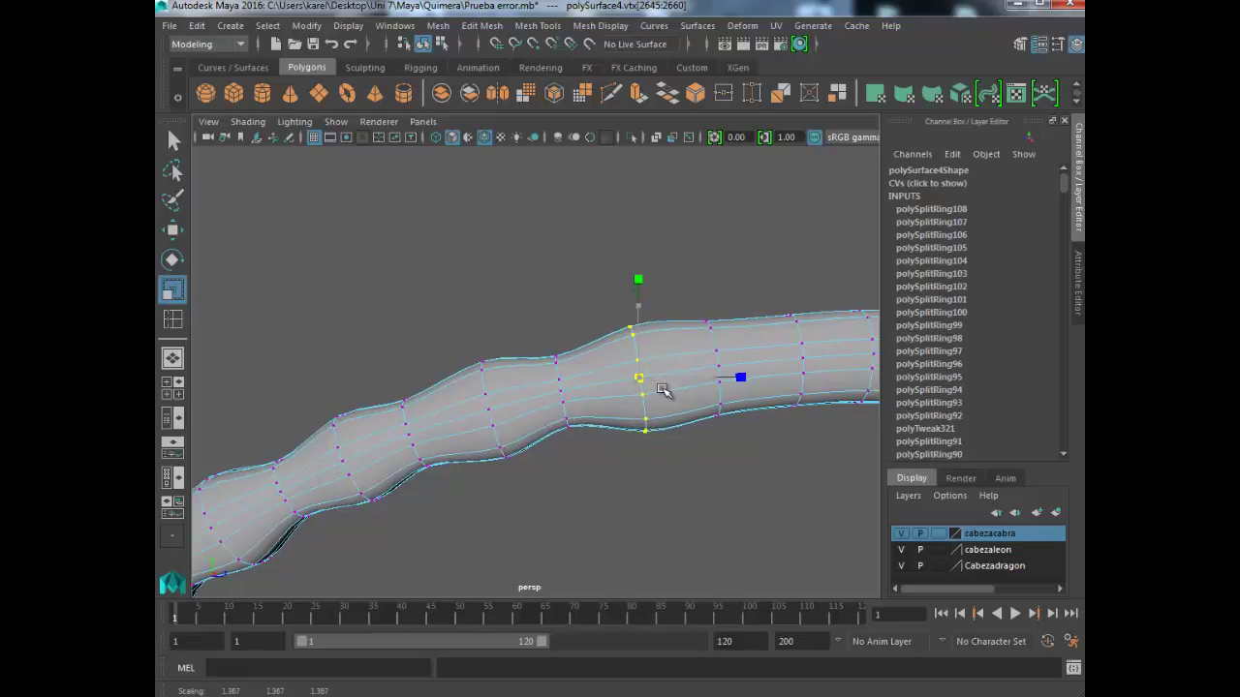
{"action": "key", "text": "q"}
- Rescale the next ring evenly and select the ring beyond it
{"action": "double_click", "coordinate": [720, 355]}
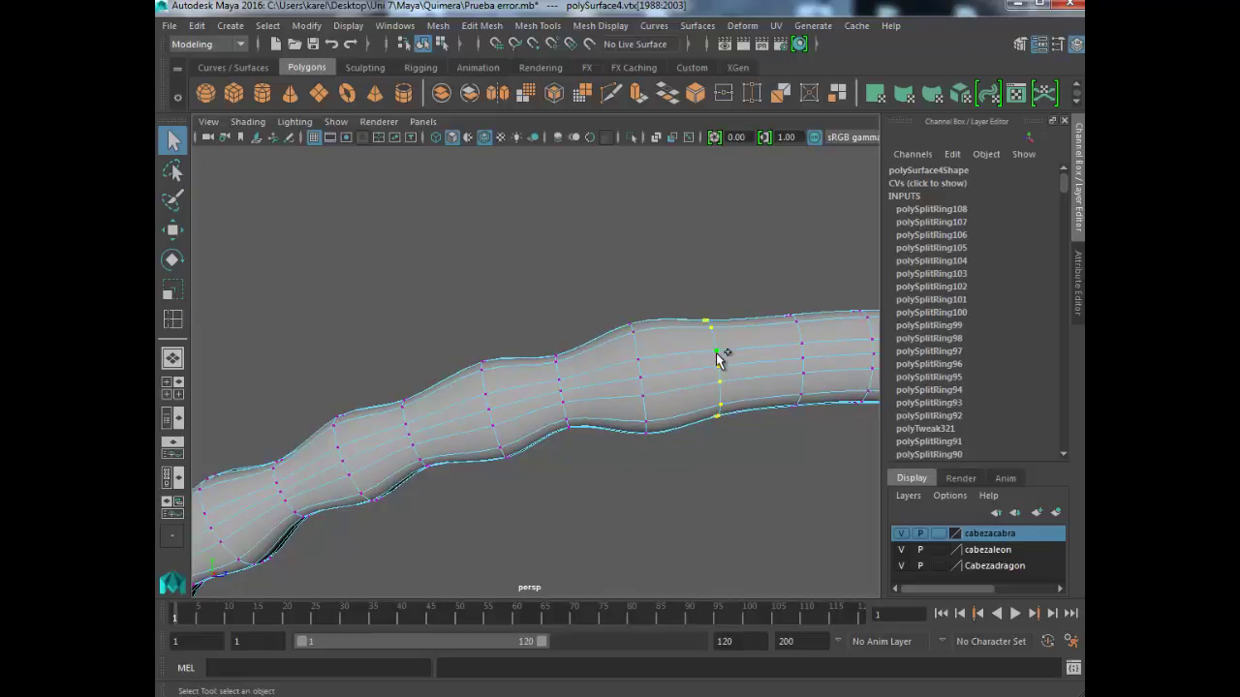
{"action": "key", "text": "r"}
{"action": "mouse_move", "coordinate": [710, 369]}
{"action": "left_mouse_down"}
{"action": "mouse_move", "coordinate": [681, 368]}
{"action": "mouse_move", "coordinate": [630, 435]}
{"action": "mouse_move", "coordinate": [685, 388]}
{"action": "mouse_move", "coordinate": [700, 390]}
{"action": "mouse_move", "coordinate": [664, 381]}
{"action": "left_mouse_up"}
{"action": "key", "text": "q"}
{"action": "double_click", "coordinate": [668, 383]}
- Scale down the next full vertex ring along the neck to narrow the tube
{"action": "key", "text": "r"}
{"action": "key", "text": "q"}
{"action": "double_click", "coordinate": [665, 384]}
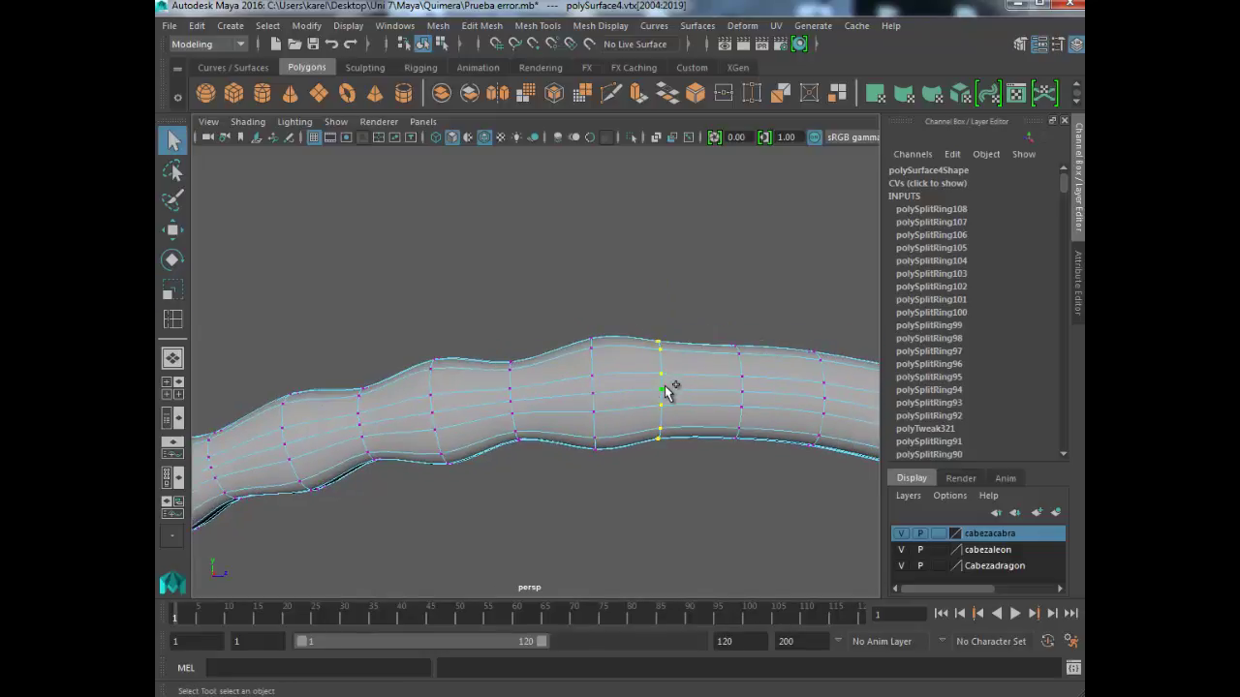
{"action": "key", "text": "r"}
{"action": "mouse_move", "coordinate": [653, 387]}
{"action": "left_mouse_down"}
{"action": "mouse_move", "coordinate": [637, 388]}
{"action": "mouse_move", "coordinate": [623, 456]}
{"action": "mouse_move", "coordinate": [650, 449]}
{"action": "left_mouse_up"}
{"action": "key", "text": "q"}
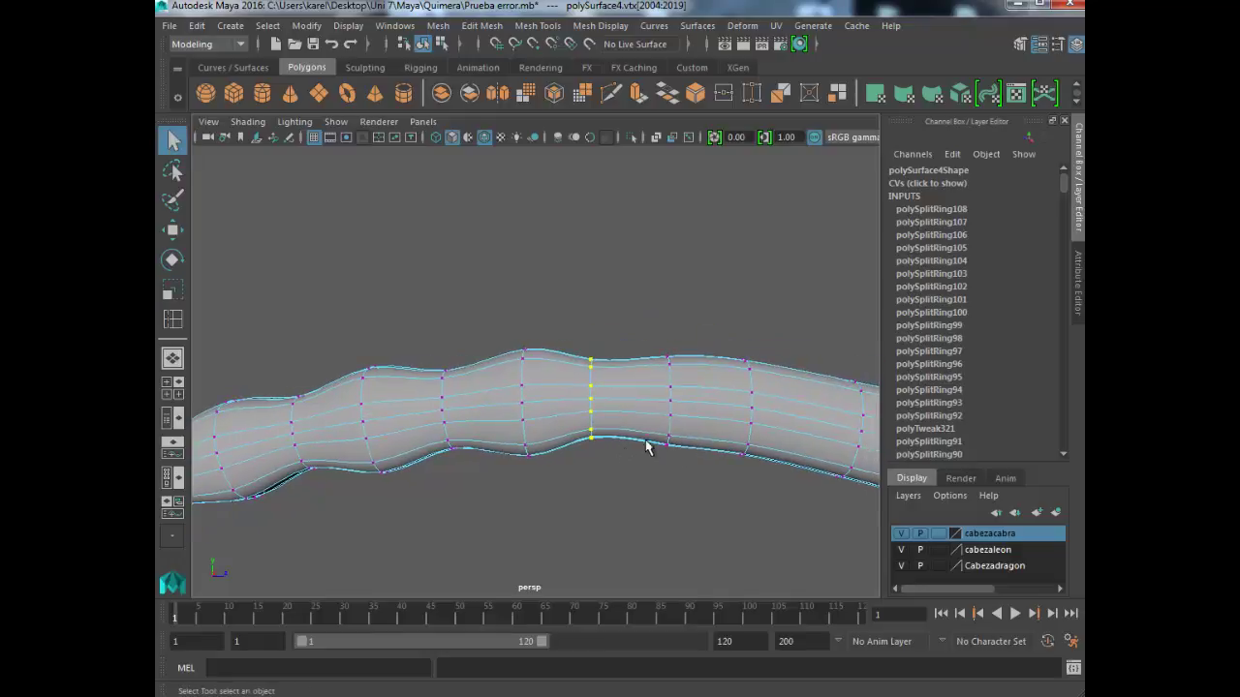
{"action": "key", "text": "r"}
{"action": "left_click_drag", "start_coordinate": [590, 396], "coordinate": [579, 397]}
- Select two vertices on the next ring and scale them outward to widen the tube
{"action": "key", "text": "w"}
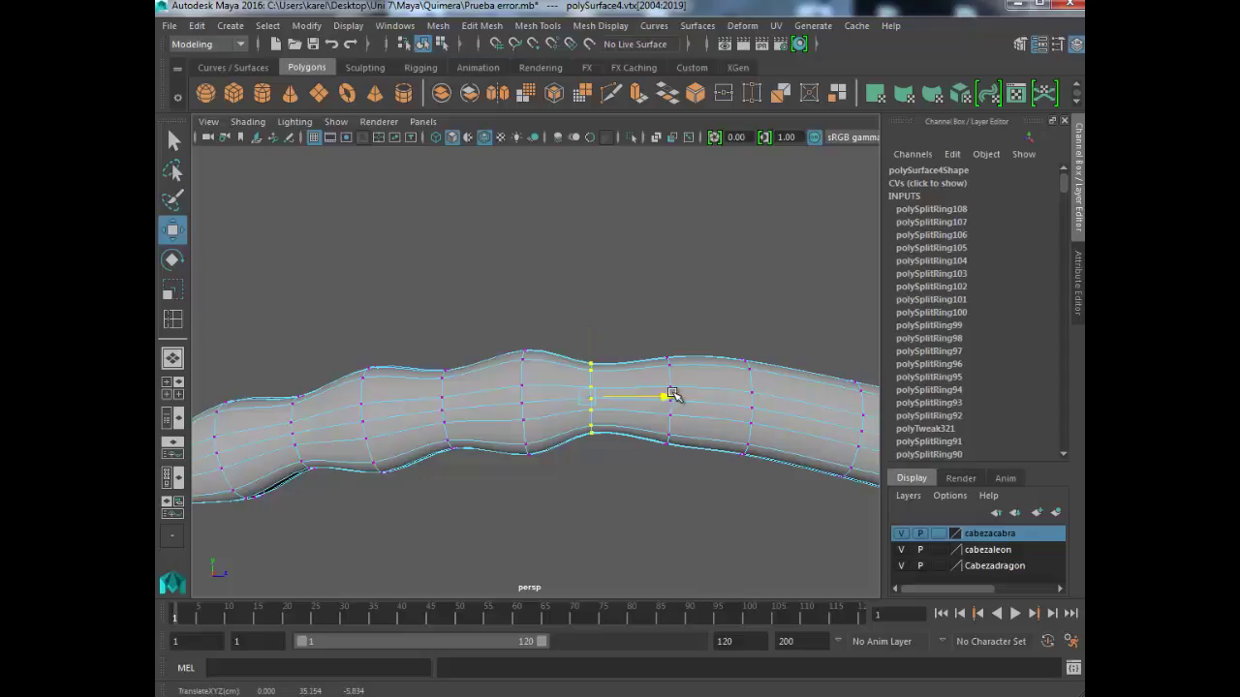
{"action": "key", "text": "q"}
{"action": "left_click", "coordinate": [673, 403]}
{"action": "left_click", "coordinate": [670, 401], "text": "shift"}
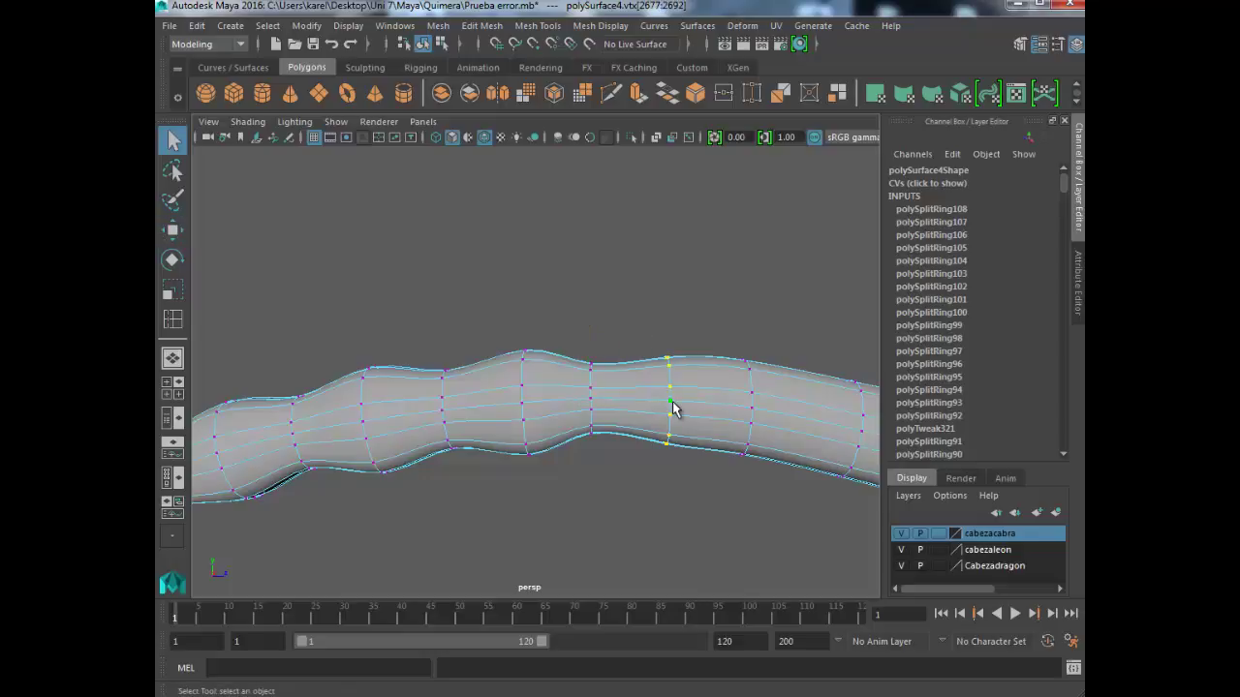
{"action": "key", "text": "r"}
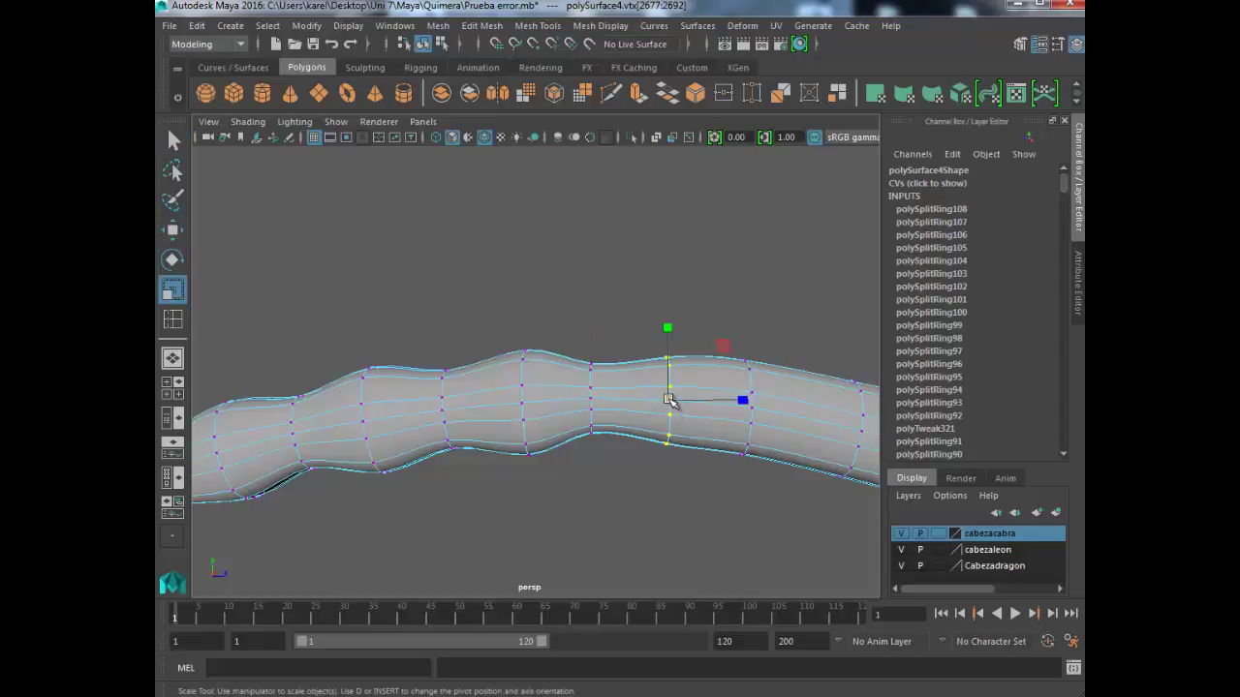
{"action": "left_click_drag", "start_coordinate": [669, 399], "coordinate": [695, 410]}
{"action": "key", "text": "q"}
- Slide the next vertex ring slightly along the neck and scale it narrower
{"action": "middle_click_drag", "start_coordinate": [695, 414], "coordinate": [642, 427], "text": "alt"}
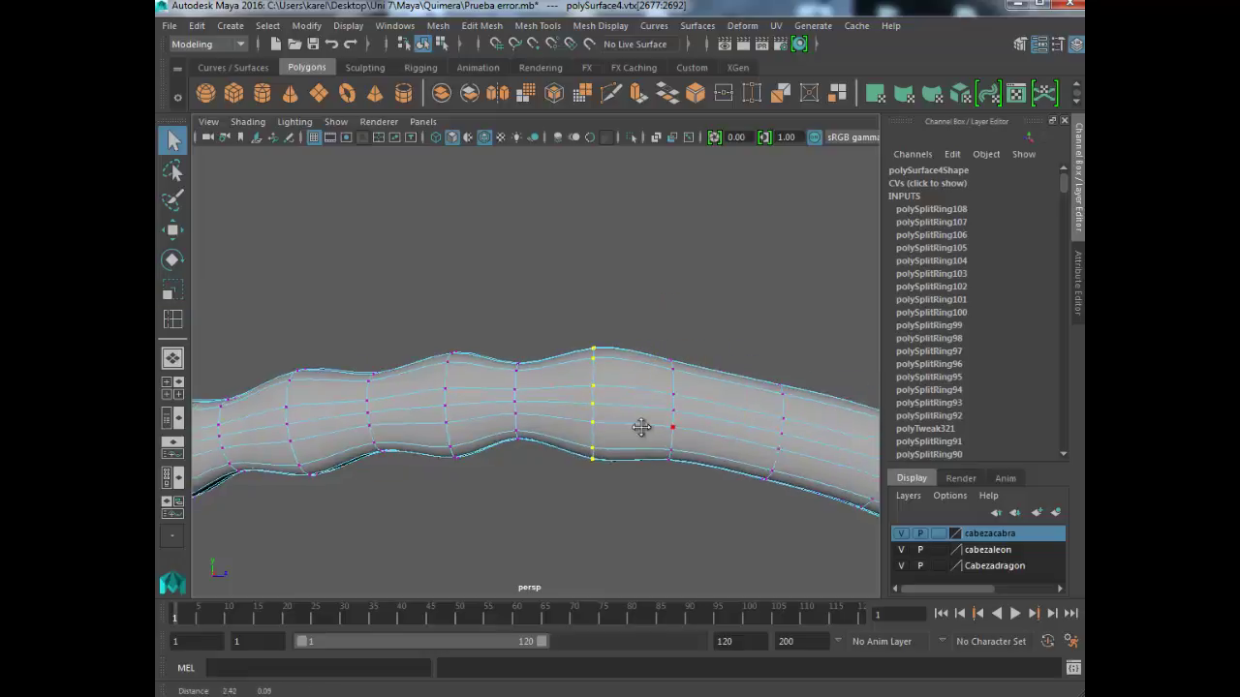
{"action": "left_click", "coordinate": [645, 410]}
{"action": "double_click", "coordinate": [644, 408], "text": "shift"}
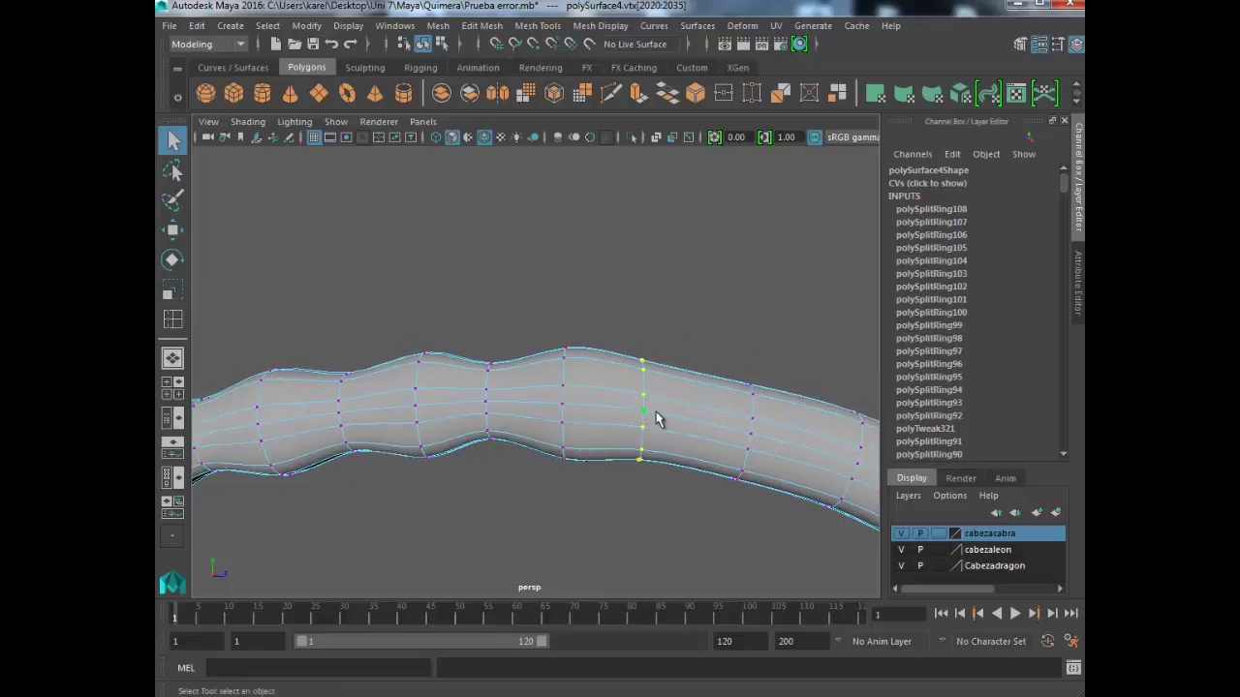
{"action": "key", "text": "w"}
{"action": "left_click_drag", "start_coordinate": [695, 406], "coordinate": [710, 409]}
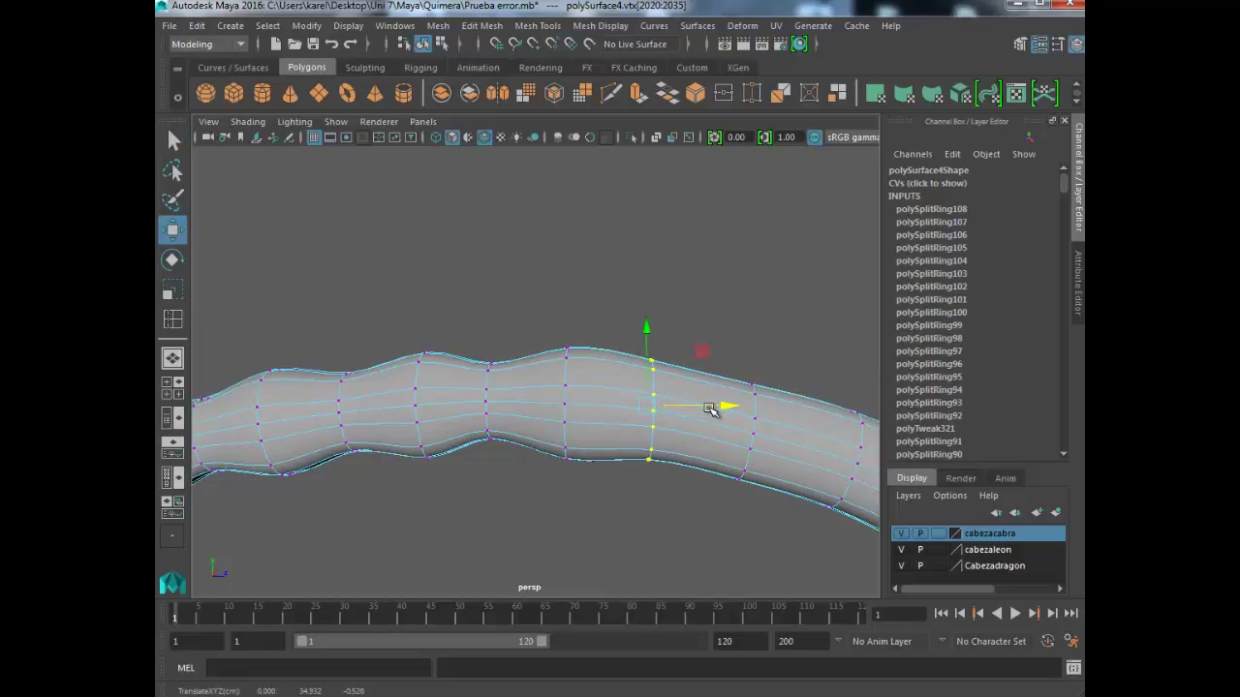
{"action": "key", "text": "r"}
{"action": "key", "text": "e"}
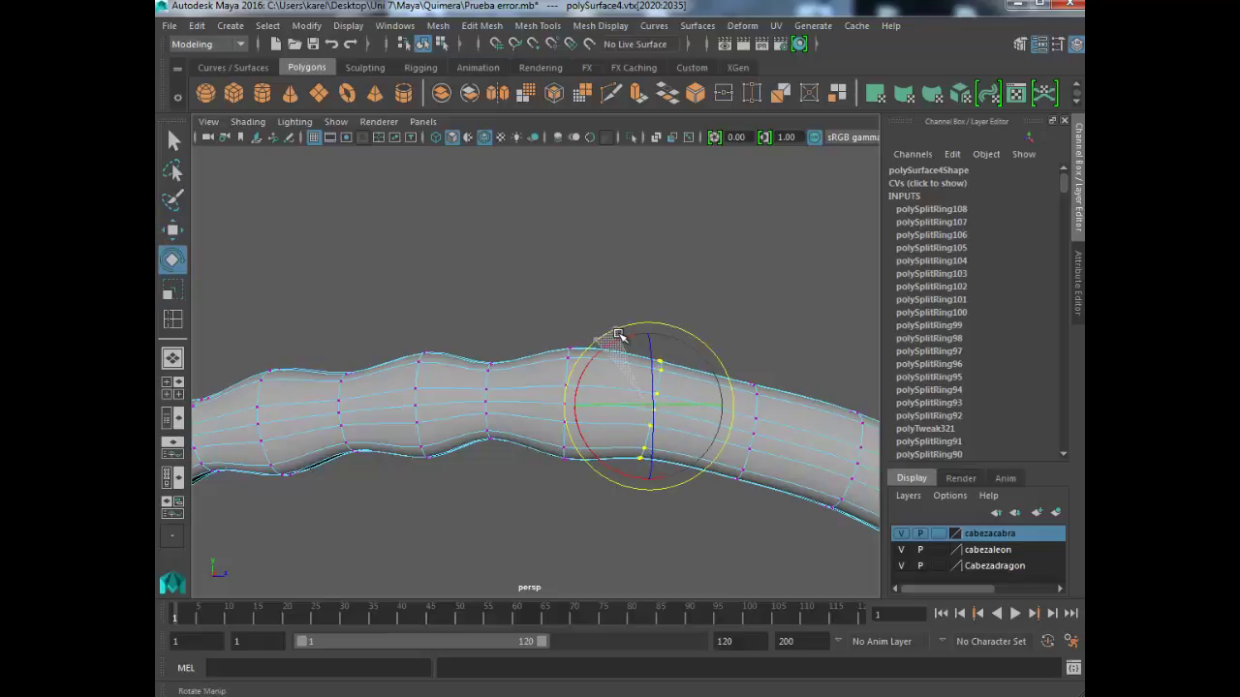
{"action": "key", "text": "r"}
{"action": "left_click_drag", "start_coordinate": [654, 407], "coordinate": [617, 410]}
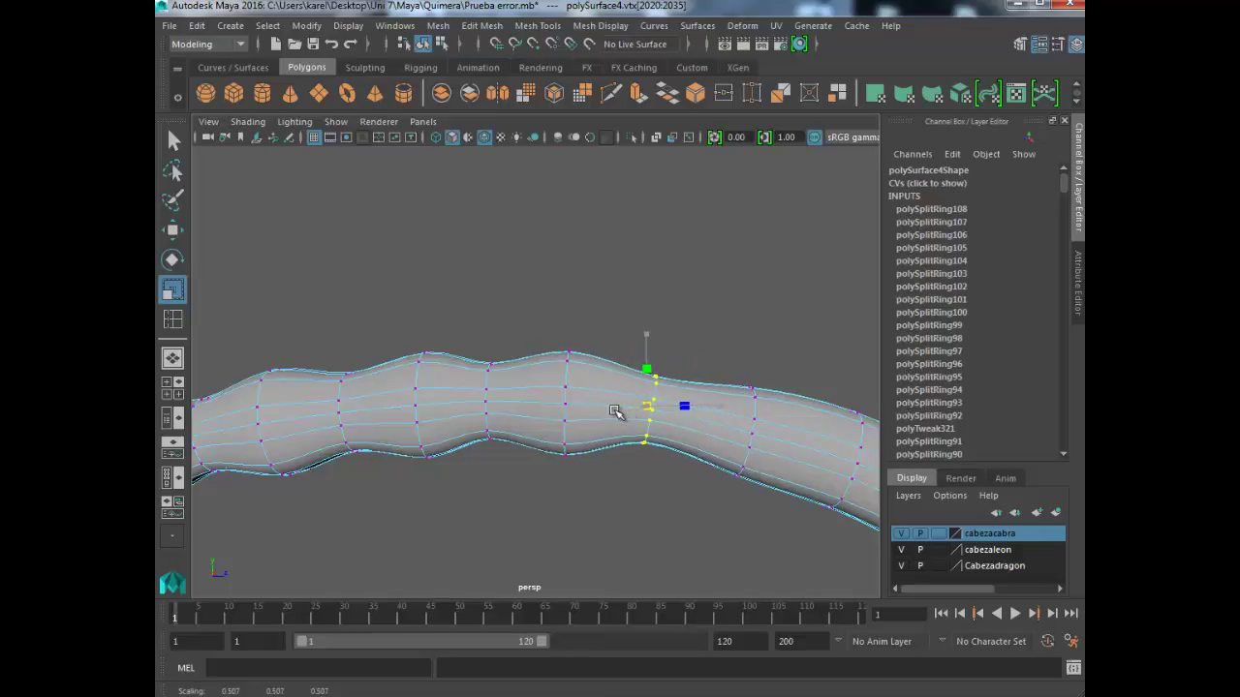
{"action": "key", "text": "q"}
- Stretch the previous vertex ring taller with Scale
{"action": "left_click", "coordinate": [567, 387]}
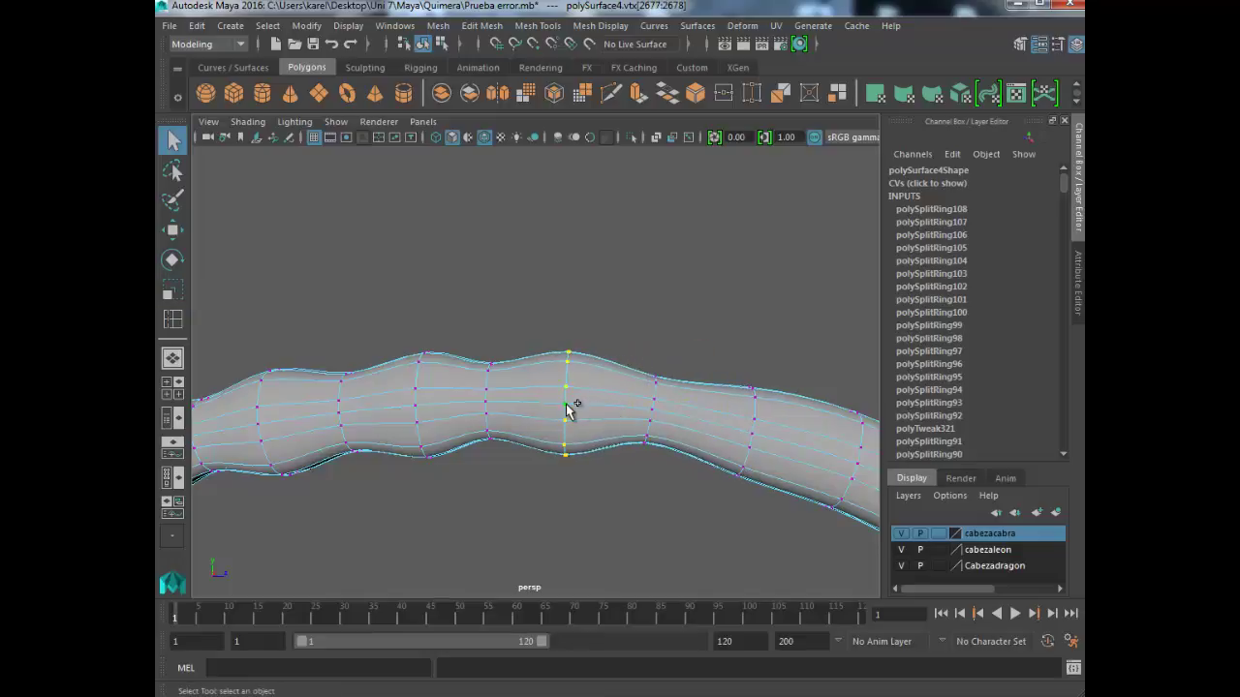
{"action": "key", "text": "r"}
{"action": "left_click_drag", "start_coordinate": [570, 409], "coordinate": [575, 412]}
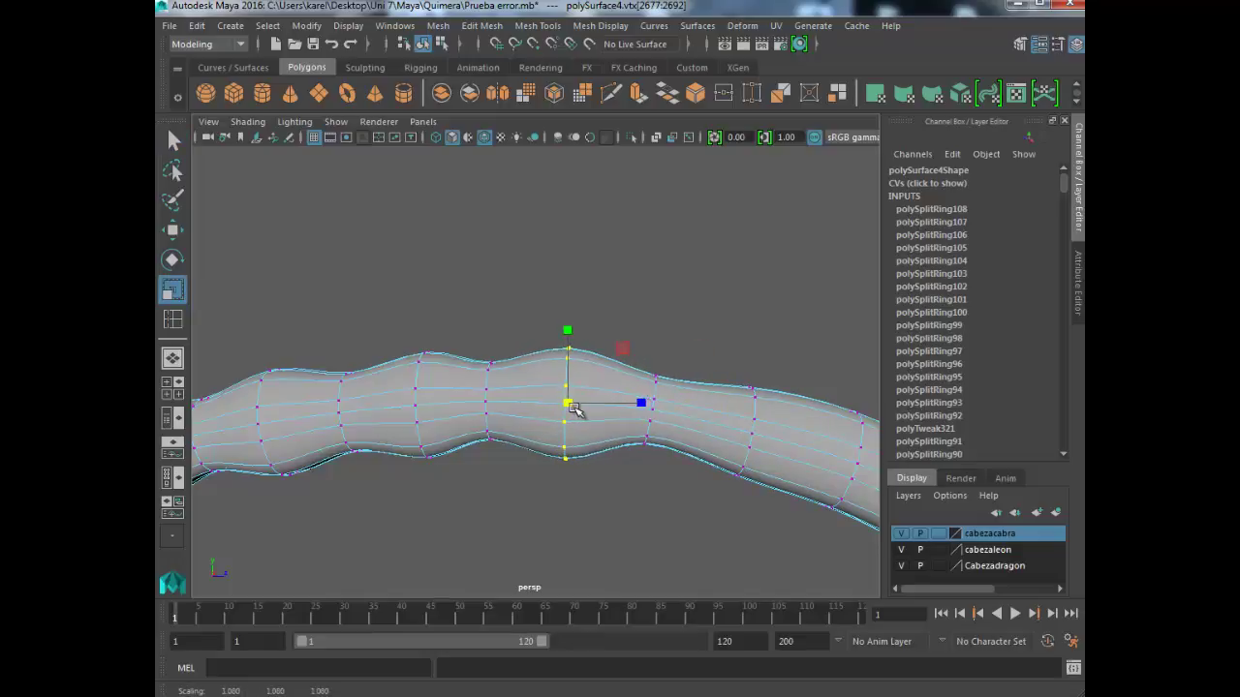
{"action": "key", "text": "q"}
- Enlarge the next ring slightly, then narrow the ring after it
{"action": "middle_click_drag", "start_coordinate": [694, 473], "coordinate": [642, 417], "text": "alt"}
{"action": "left_click", "coordinate": [641, 422]}
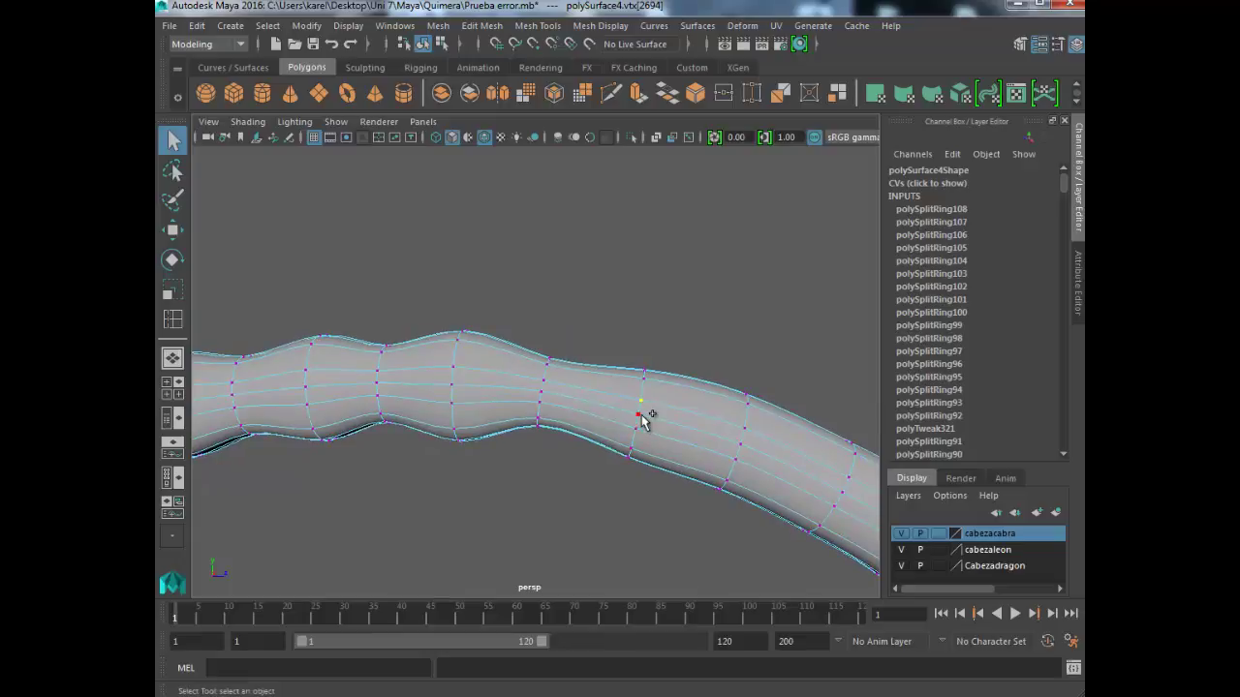
{"action": "key", "text": "r"}
{"action": "left_click_drag", "start_coordinate": [634, 415], "coordinate": [665, 429]}
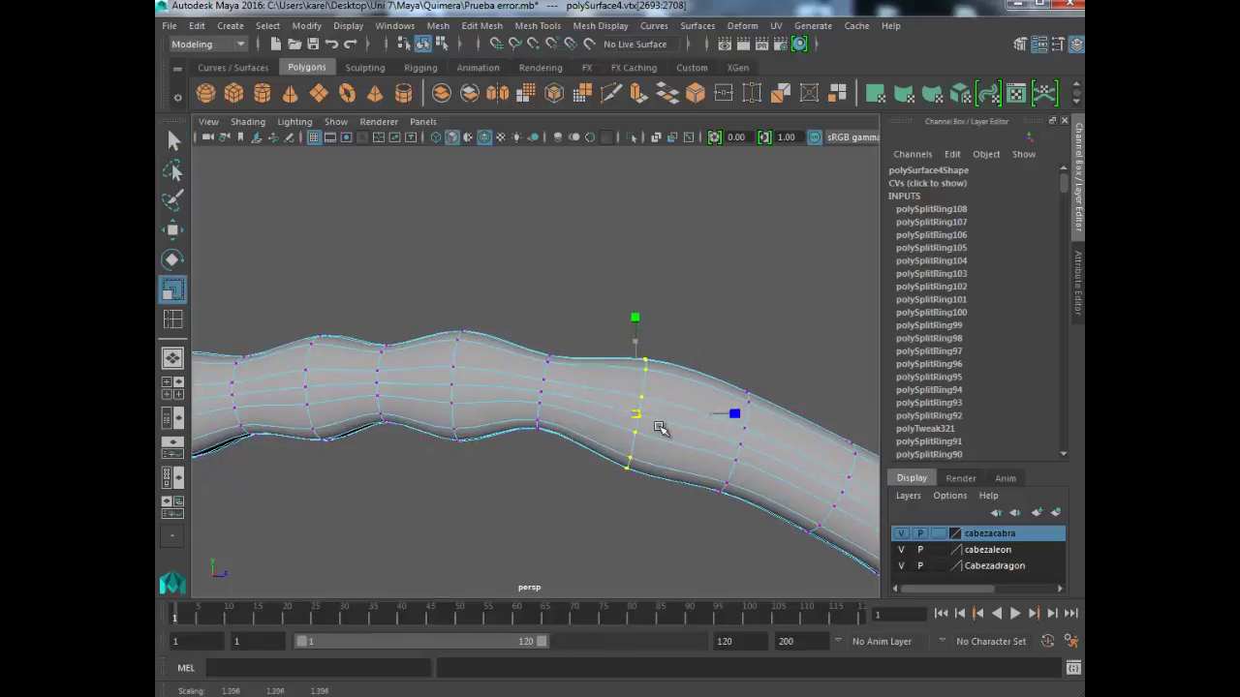
{"action": "key", "text": "q"}
{"action": "left_click", "coordinate": [754, 433]}
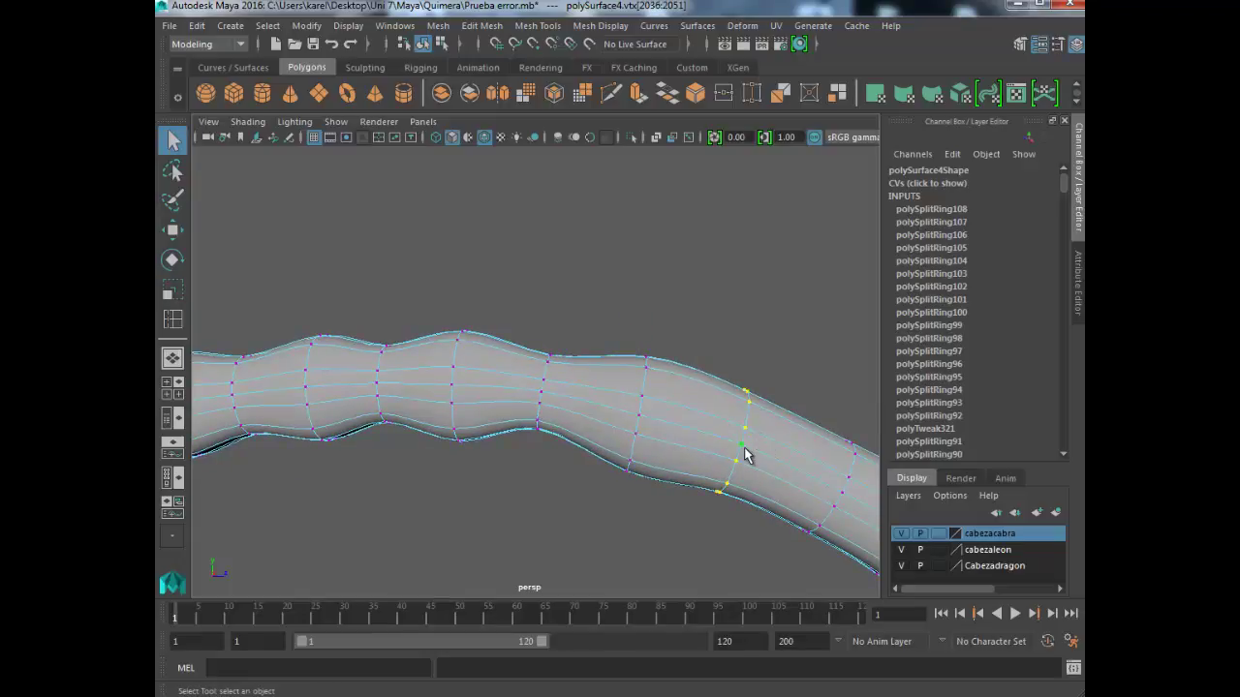
{"action": "key", "text": "r"}
{"action": "left_click_drag", "start_coordinate": [733, 436], "coordinate": [706, 435]}
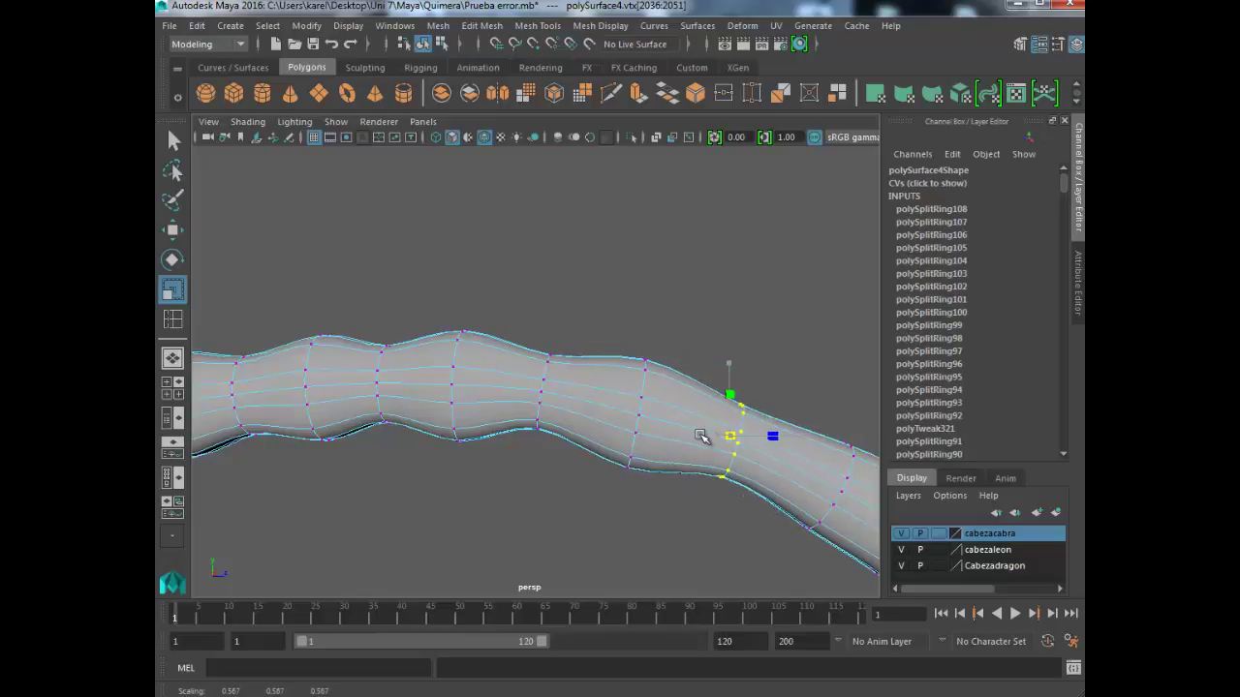
{"action": "mouse_move", "coordinate": [772, 462]}
{"action": "middle_mouse_down", "text": "alt"}
{"action": "mouse_move", "coordinate": [624, 373]}
{"action": "mouse_move", "coordinate": [656, 391]}
{"action": "mouse_move", "coordinate": [621, 399]}
{"action": "middle_mouse_up", "text": "alt"}
- Scale the next full ring outward so the neck bulges slightly there
{"action": "key", "text": "q"}
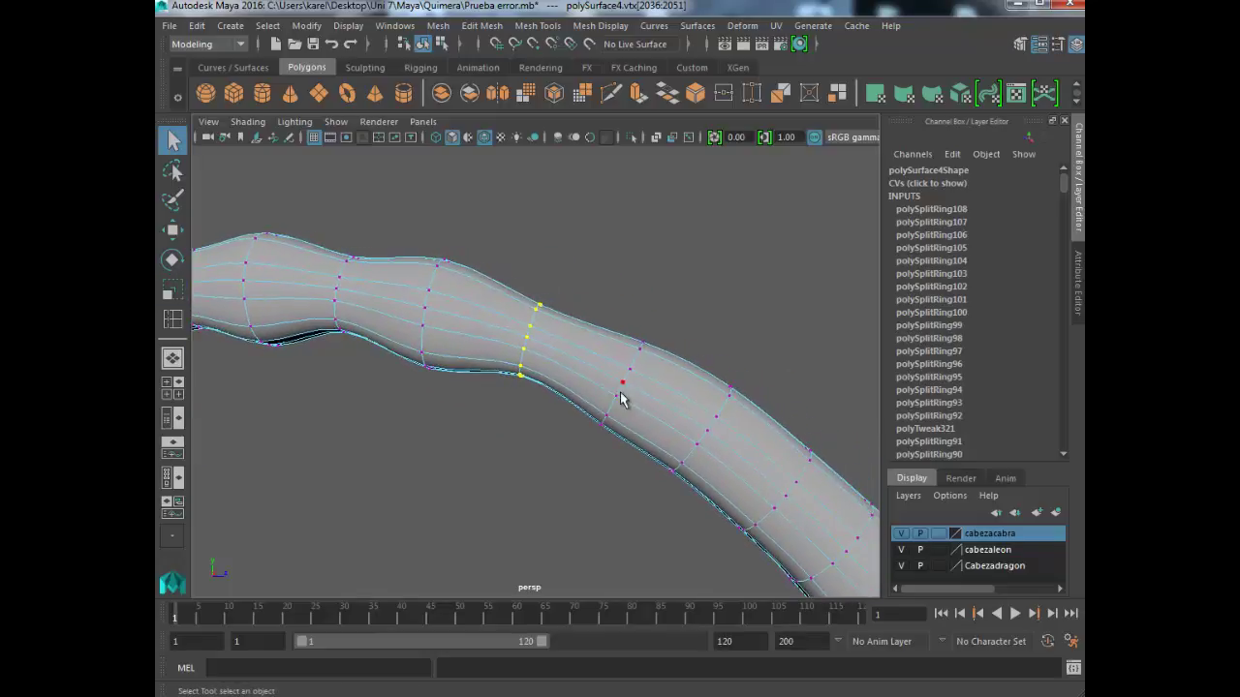
{"action": "key", "text": "r"}
{"action": "key", "text": "q"}
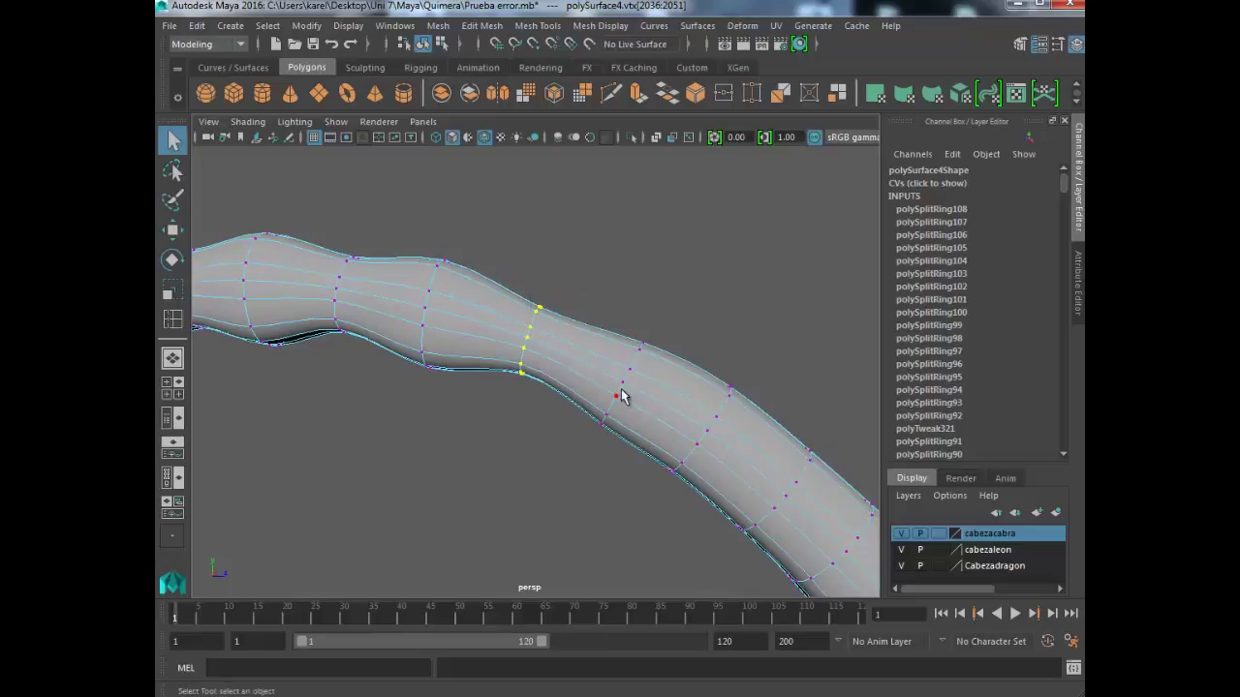
{"action": "left_click", "coordinate": [625, 383]}
{"action": "double_click", "coordinate": [618, 387], "text": "shift"}
{"action": "key", "text": "r"}
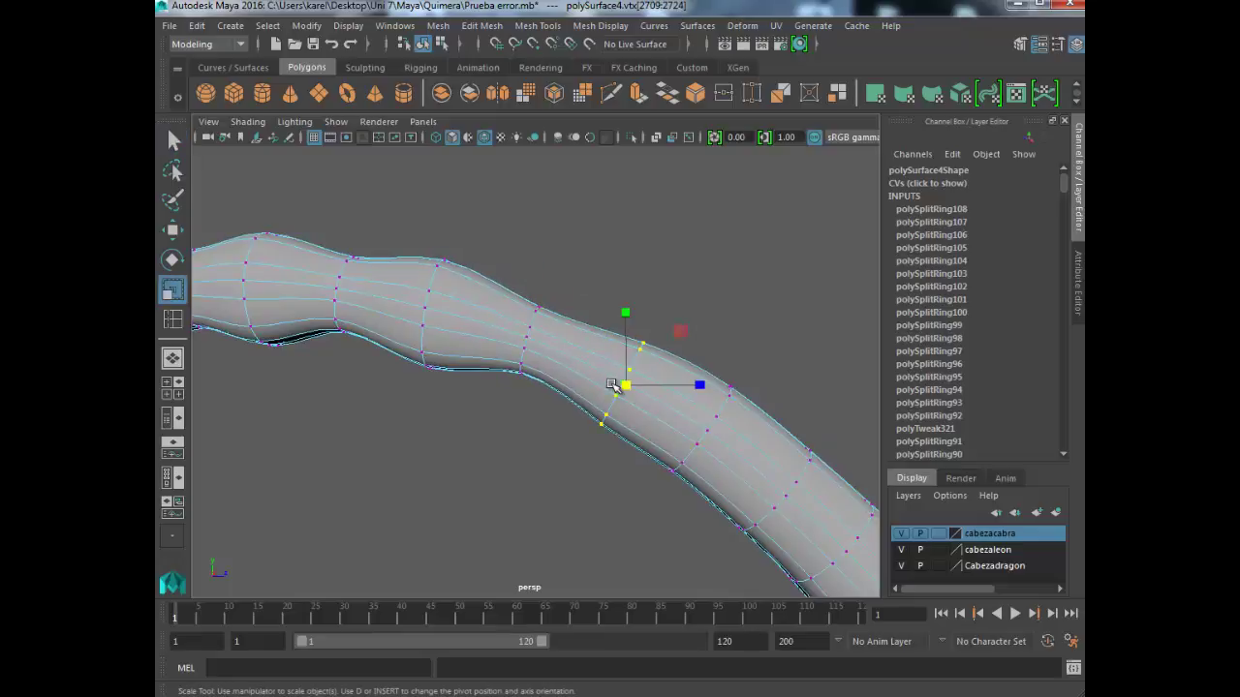
{"action": "left_click_drag", "start_coordinate": [627, 384], "coordinate": [663, 392]}
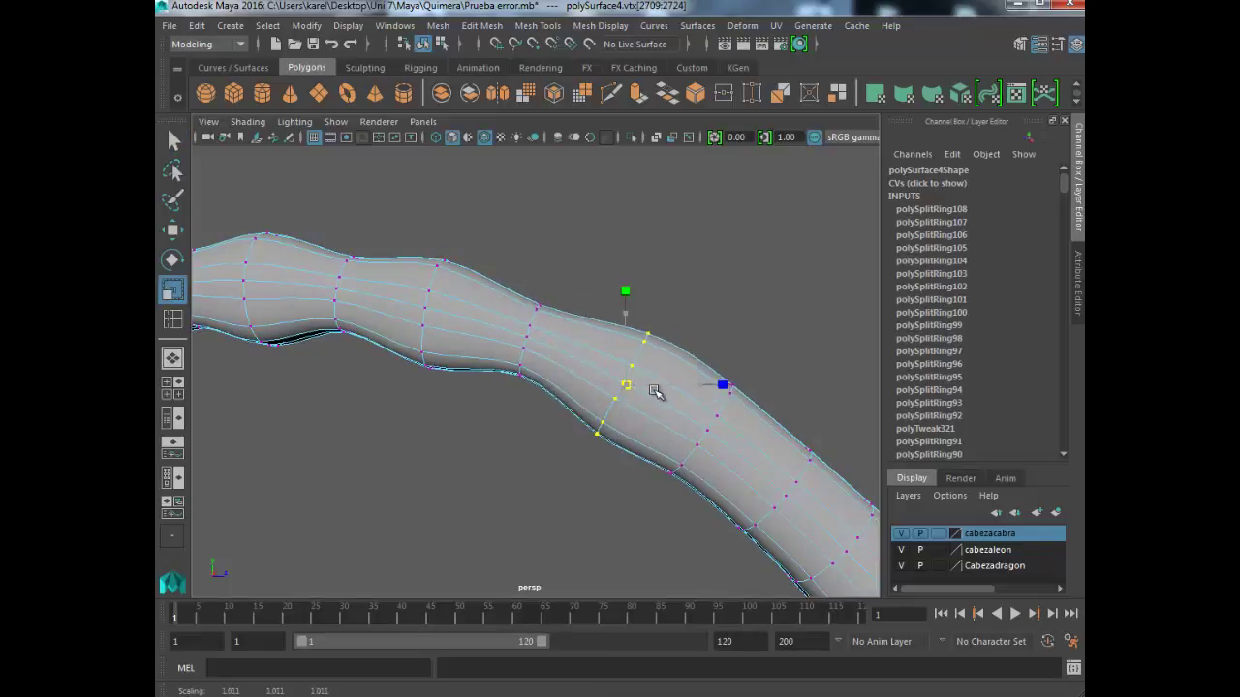
{"action": "key", "text": "q"}
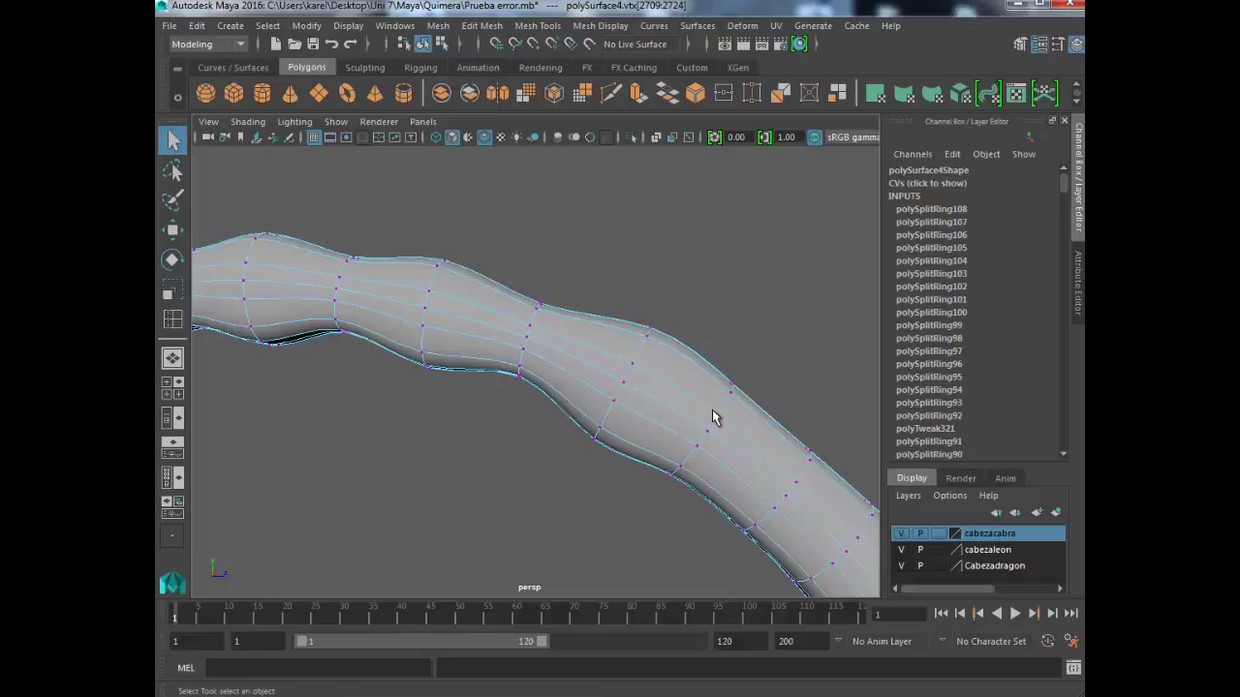
- Widen the tube at the next ring further along the neck
{"action": "left_click", "coordinate": [714, 417]}
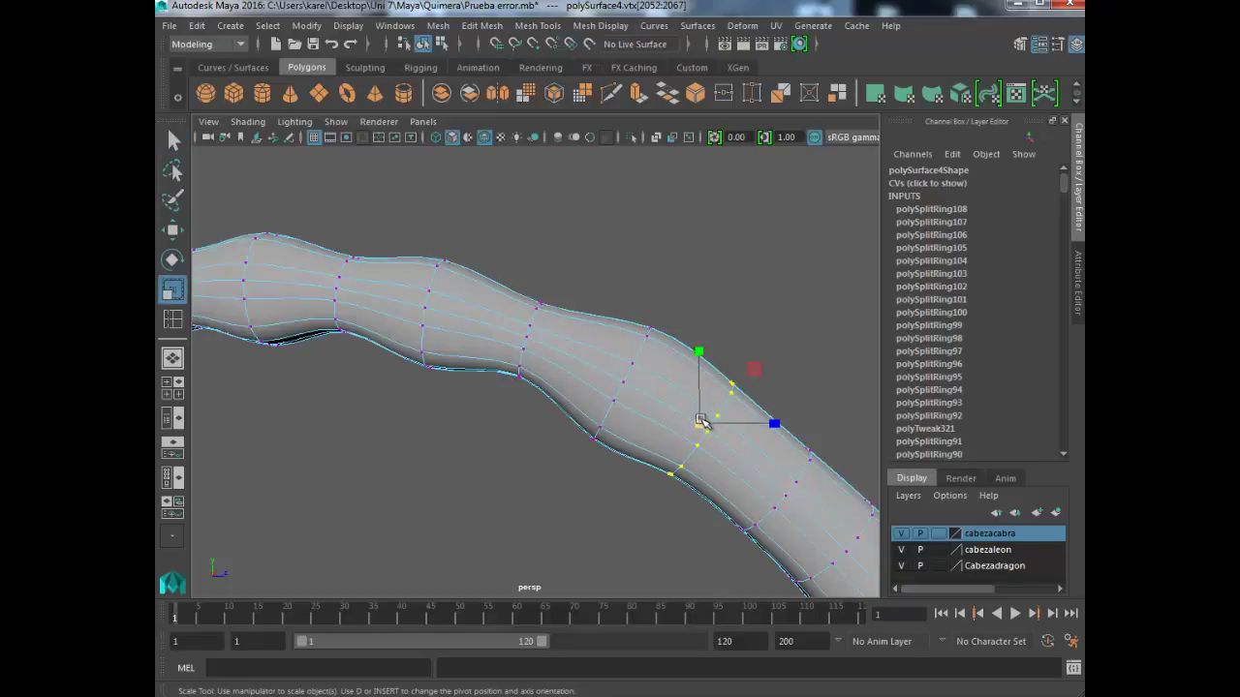
{"action": "key", "text": "q"}
{"action": "mouse_move", "coordinate": [722, 482]}
{"action": "middle_mouse_down", "text": "alt"}
{"action": "mouse_move", "coordinate": [571, 403]}
{"action": "mouse_move", "coordinate": [584, 405]}
{"action": "middle_mouse_up", "text": "alt"}
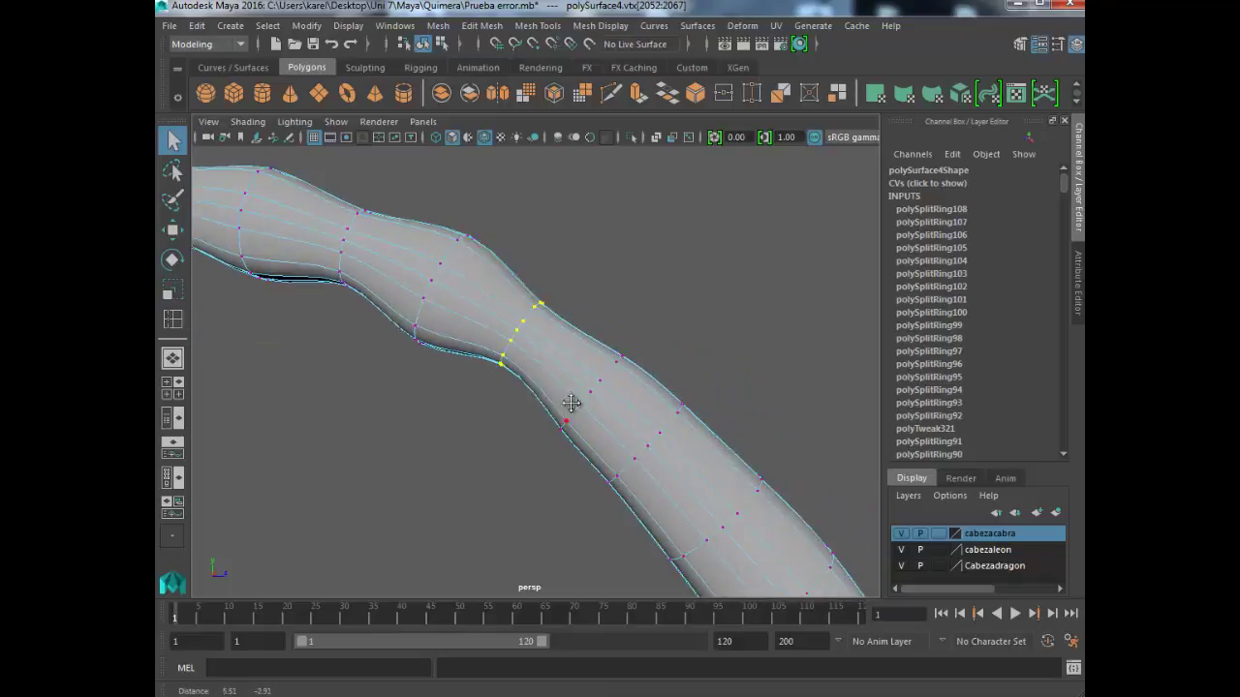
{"action": "key", "text": "r"}
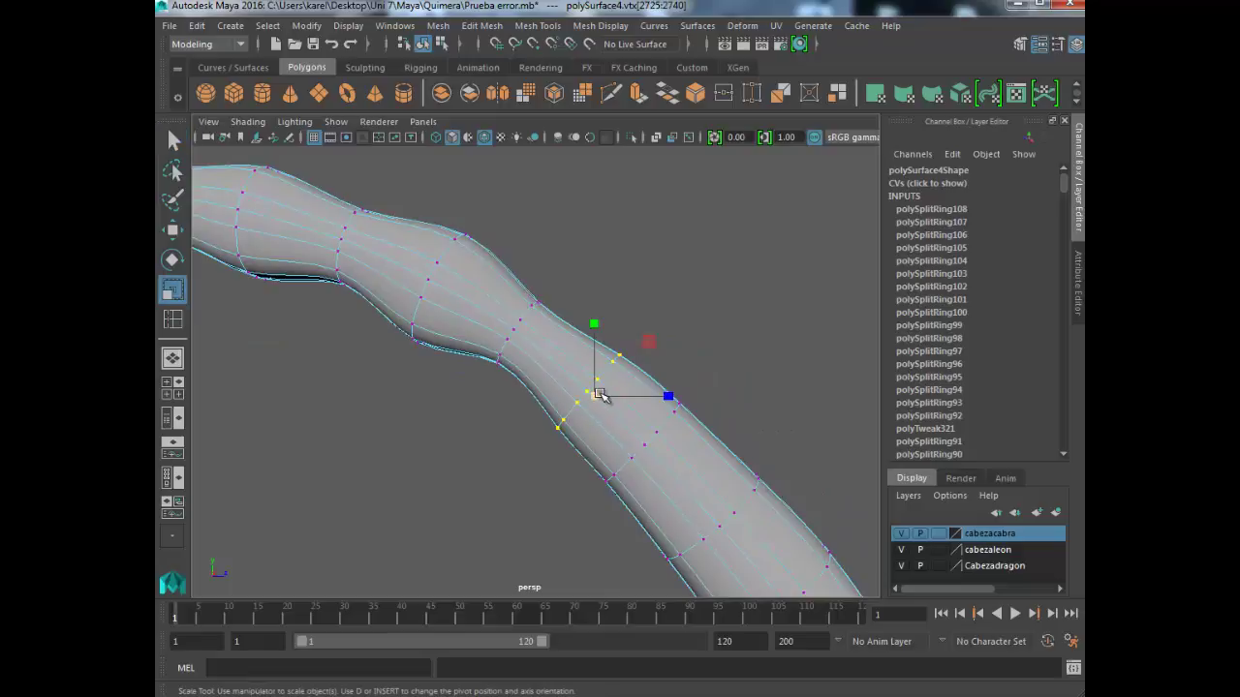
{"action": "left_click_drag", "start_coordinate": [597, 393], "coordinate": [642, 404]}
{"action": "key", "text": "q"}
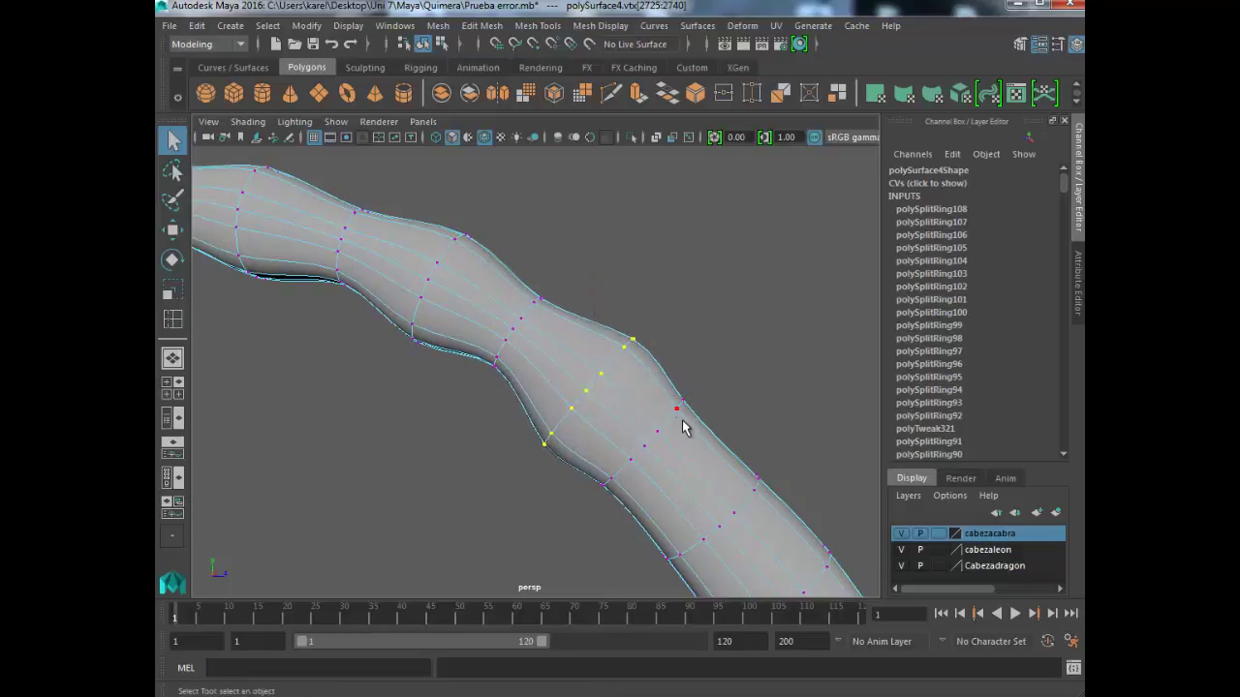
- Narrow the selected ring, then nudge it slightly along X and down along Y
{"action": "key", "text": "r"}
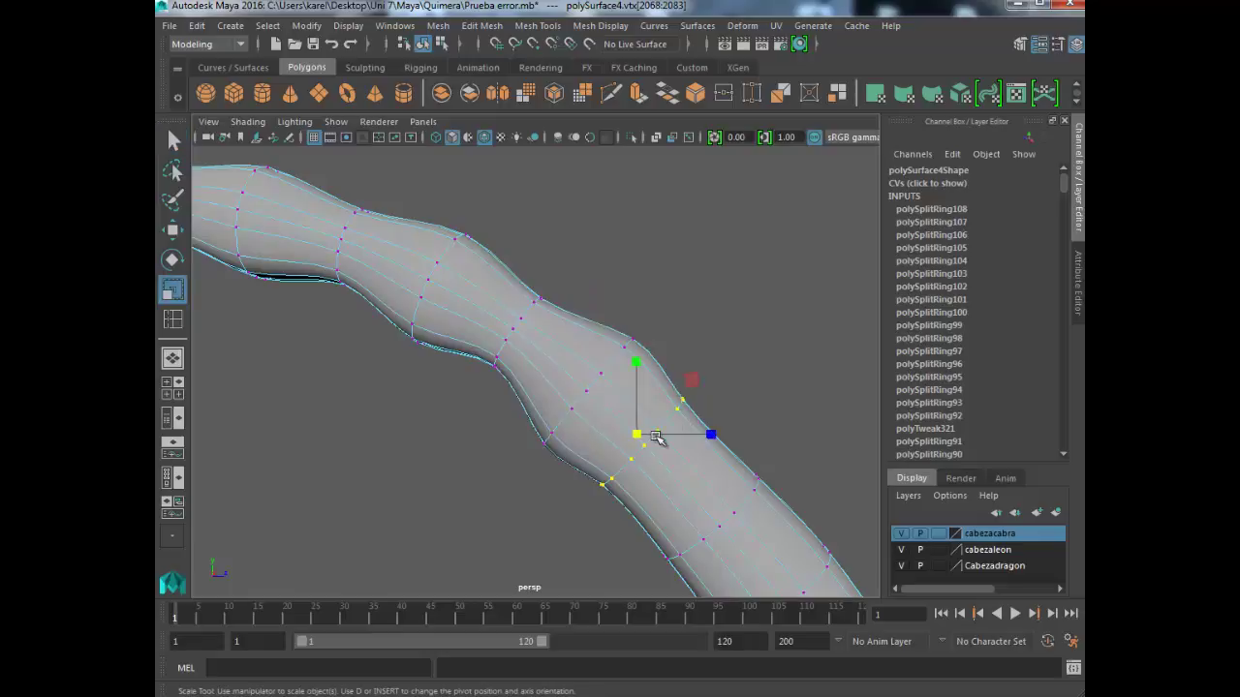
{"action": "left_click_drag", "start_coordinate": [642, 436], "coordinate": [614, 435]}
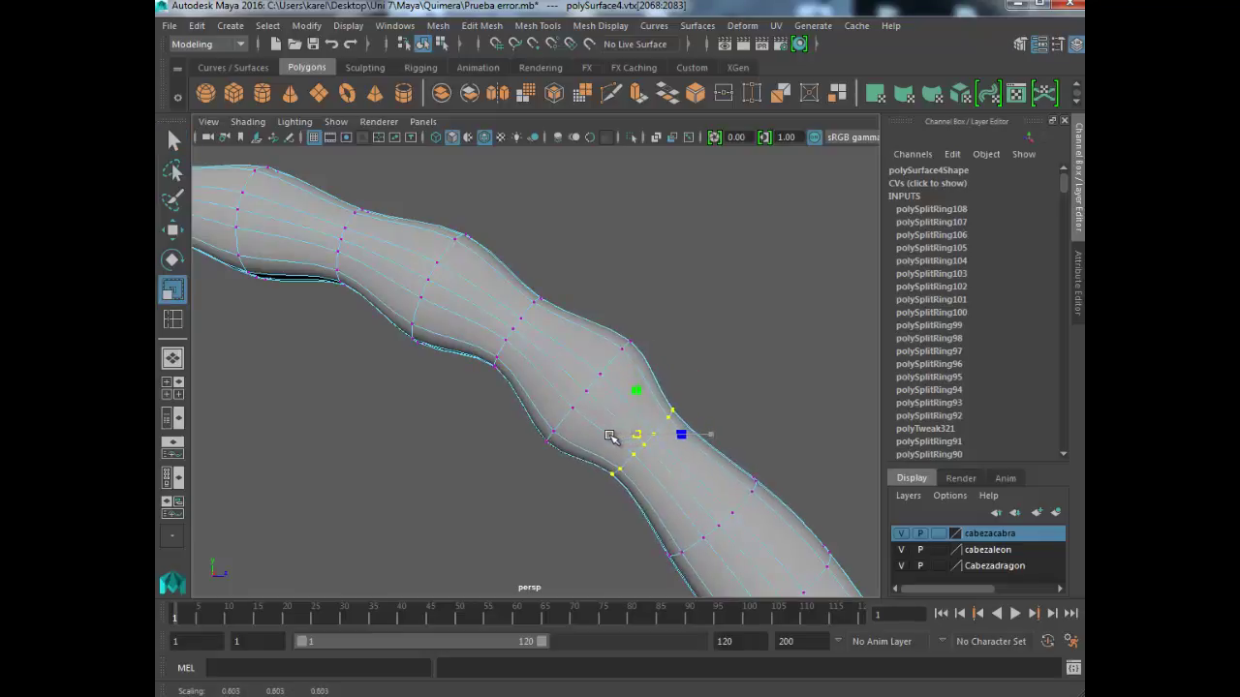
{"action": "key", "text": "w"}
{"action": "left_click_drag", "start_coordinate": [694, 434], "coordinate": [715, 434]}
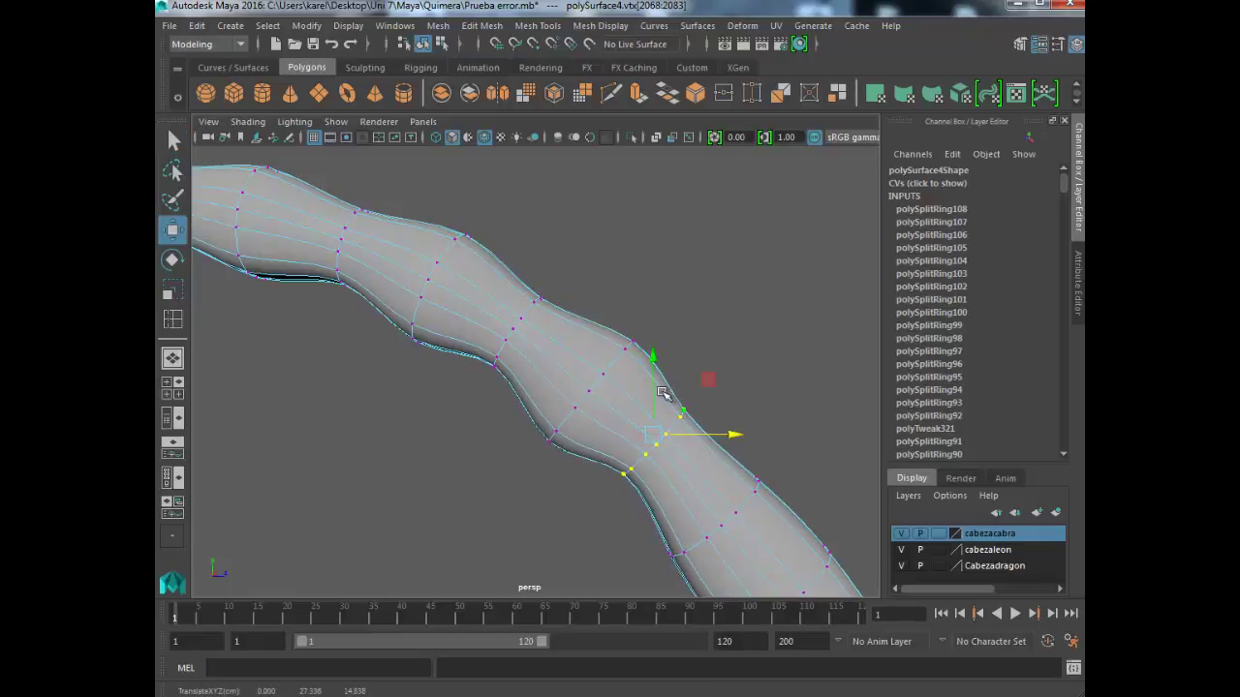
{"action": "left_click_drag", "start_coordinate": [654, 382], "coordinate": [656, 395]}
{"action": "key", "text": "r"}
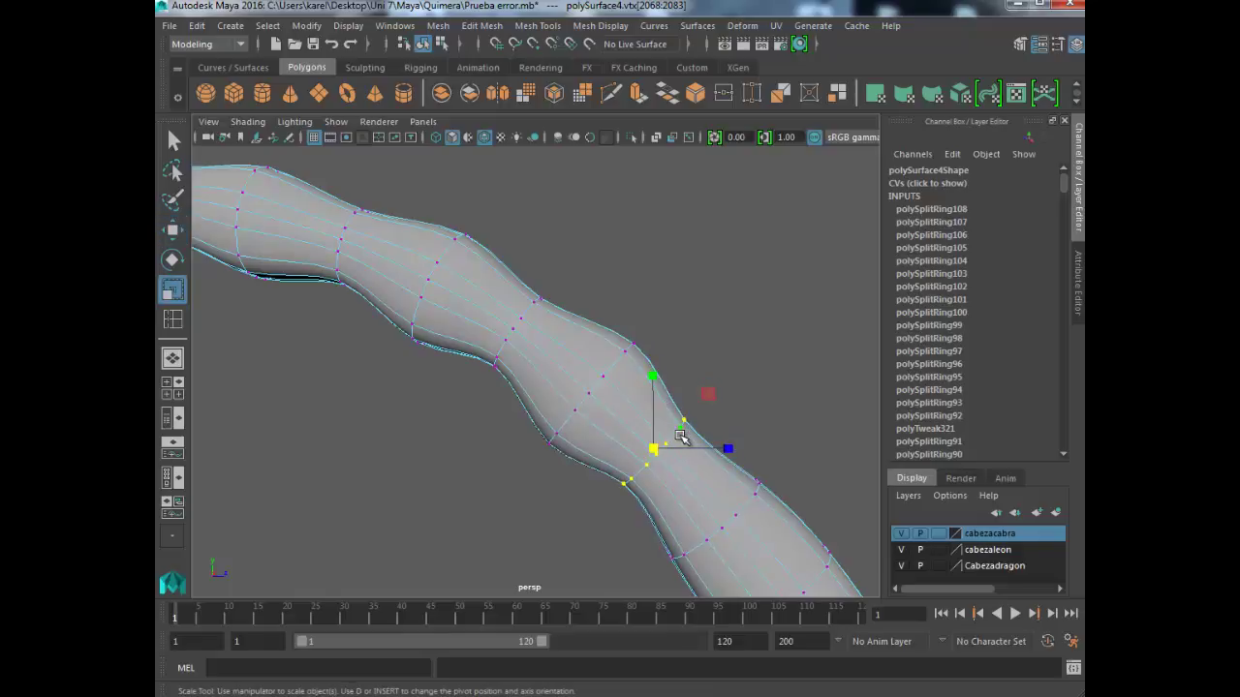
{"action": "key", "text": "e"}
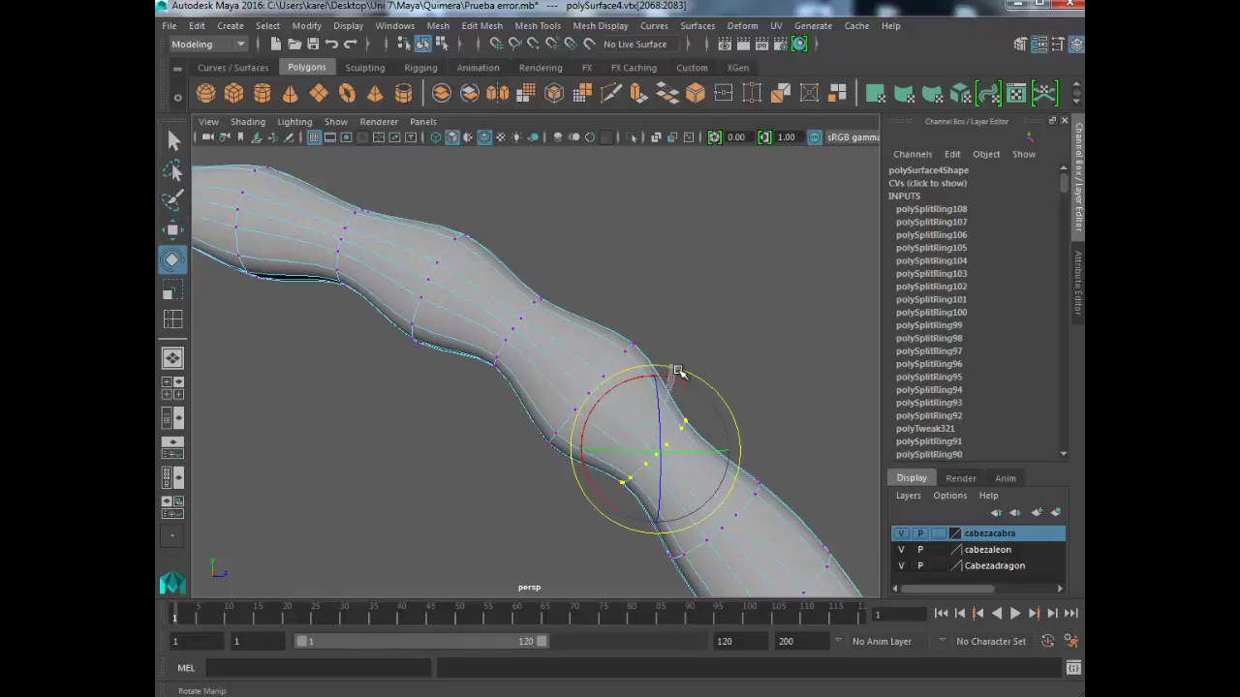
{"action": "key", "text": "w"}
{"action": "key", "text": "q"}
- Widen the tube at the following ring
{"action": "middle_click_drag", "start_coordinate": [724, 456], "coordinate": [665, 420], "text": "alt"}
{"action": "left_click", "coordinate": [642, 429]}
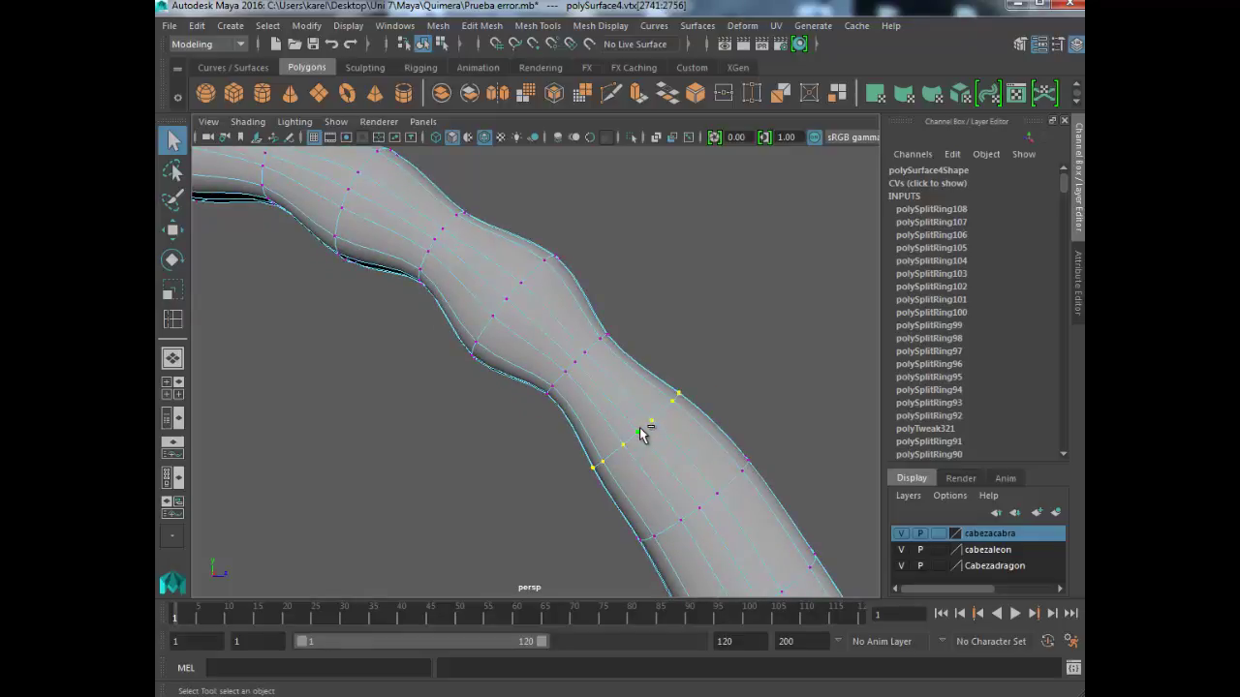
{"action": "left_click", "coordinate": [172, 291]}
{"action": "left_click_drag", "start_coordinate": [642, 435], "coordinate": [665, 438]}
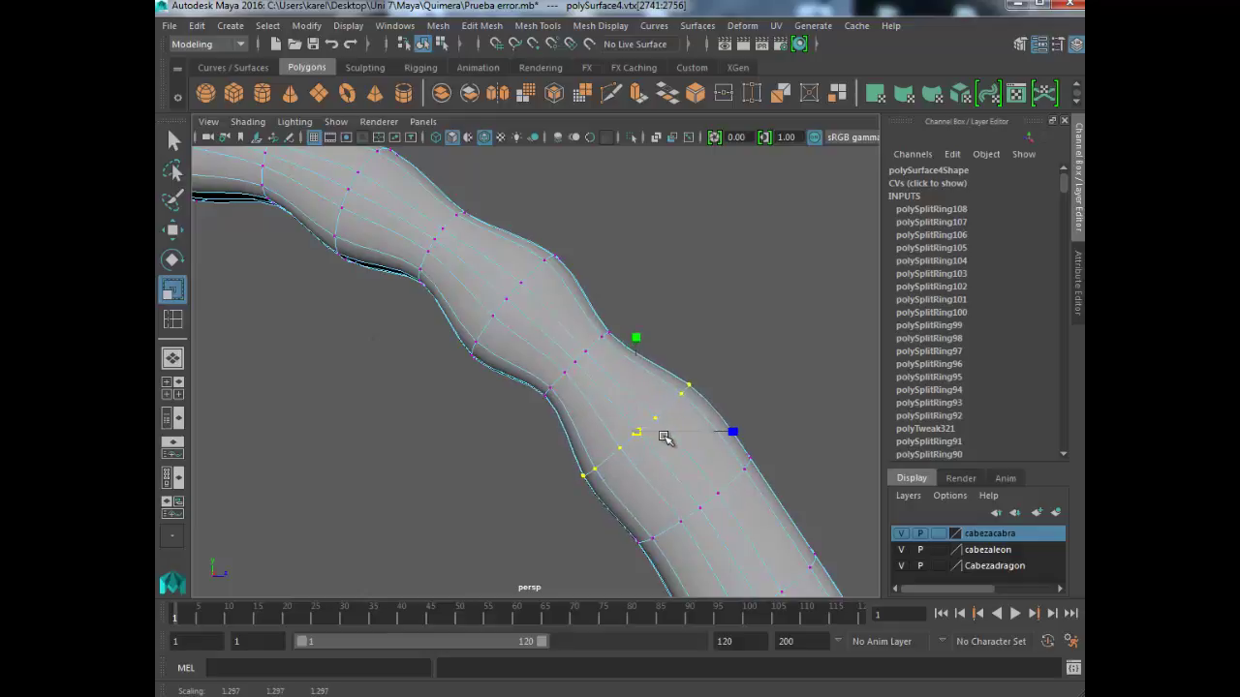
{"action": "key", "text": "q"}
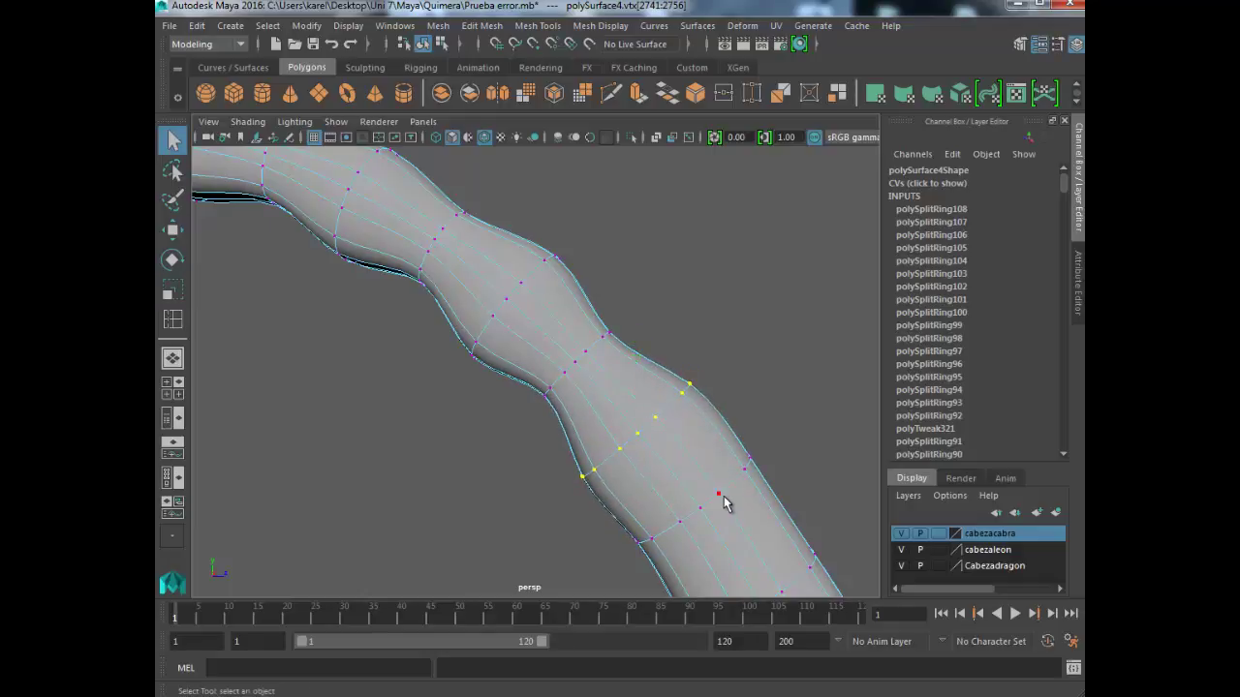
- Shrink a vertex ring lower on the neck in two scaling passes
{"action": "left_click", "coordinate": [723, 499]}
{"action": "key", "text": "r"}
{"action": "left_click_drag", "start_coordinate": [695, 494], "coordinate": [650, 504]}
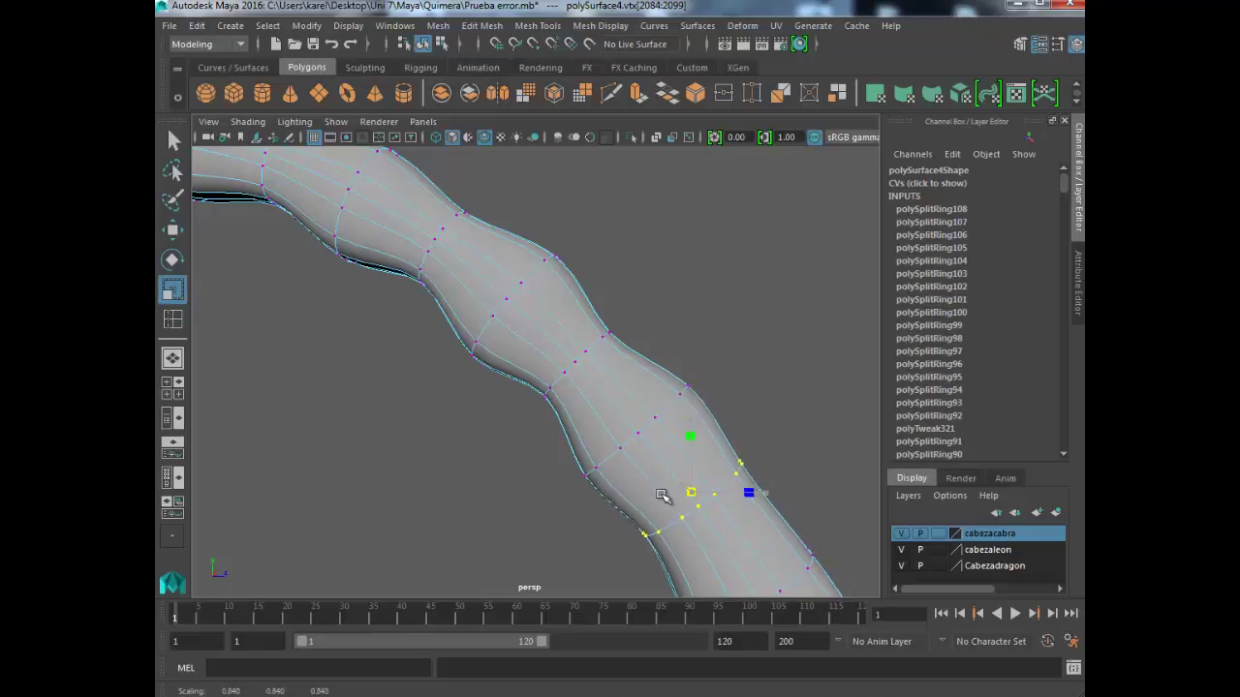
{"action": "left_click_drag", "start_coordinate": [733, 520], "coordinate": [661, 441], "text": "alt"}
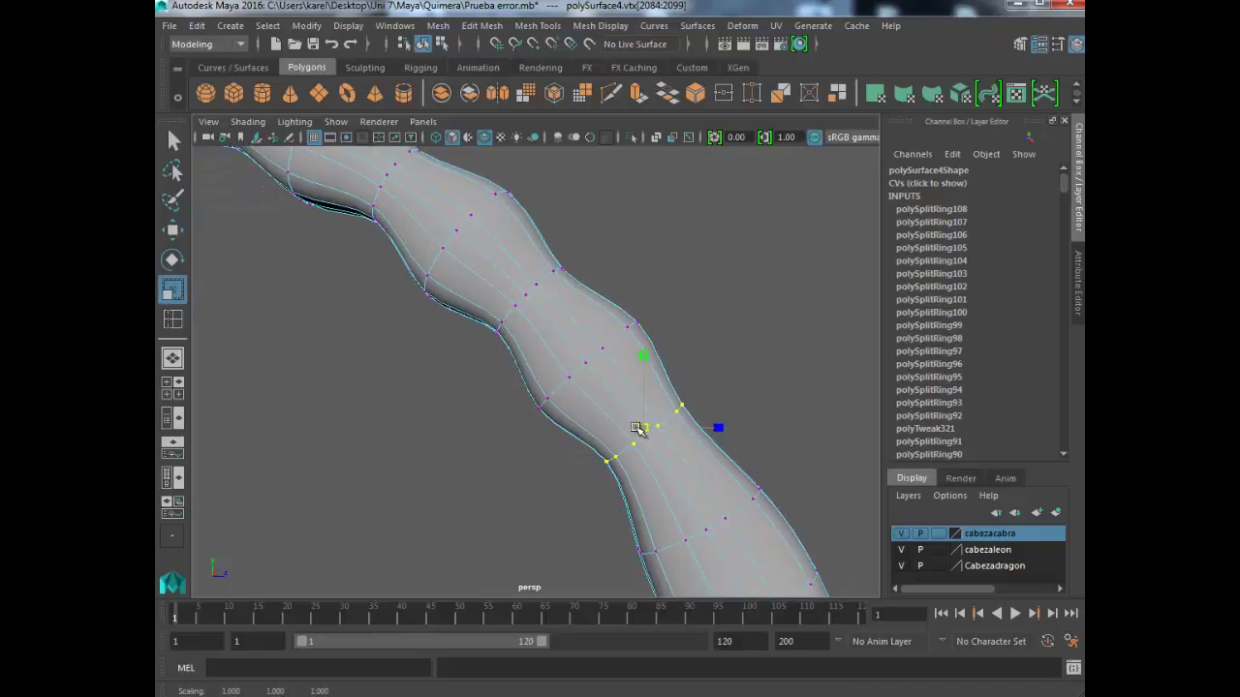
{"action": "left_click_drag", "start_coordinate": [701, 512], "coordinate": [665, 415], "text": "alt"}
{"action": "key", "text": "q"}
{"action": "scroll", "coordinate": [717, 464], "scroll_direction": "down", "scroll_amount": 5}
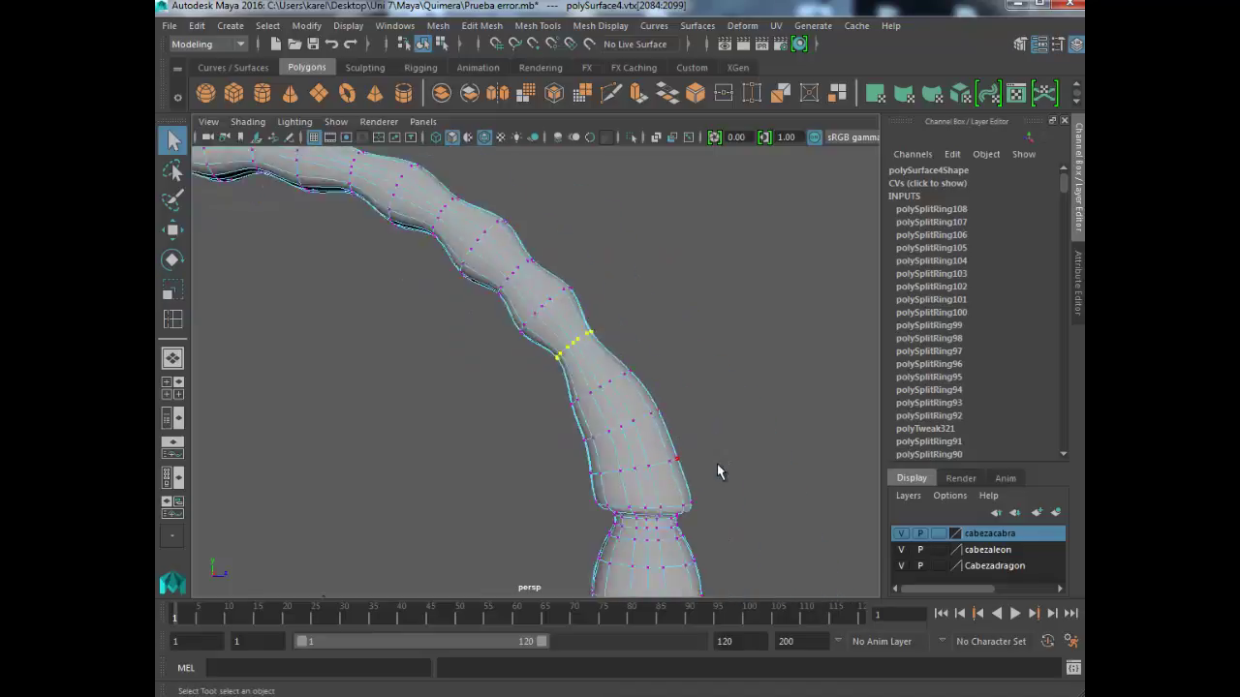
{"action": "scroll", "coordinate": [664, 471], "scroll_direction": "up", "scroll_amount": 4}
{"action": "scroll", "coordinate": [626, 416], "scroll_direction": "up", "scroll_amount": 2}
{"action": "scroll", "coordinate": [591, 413], "scroll_direction": "up", "scroll_amount": 1}
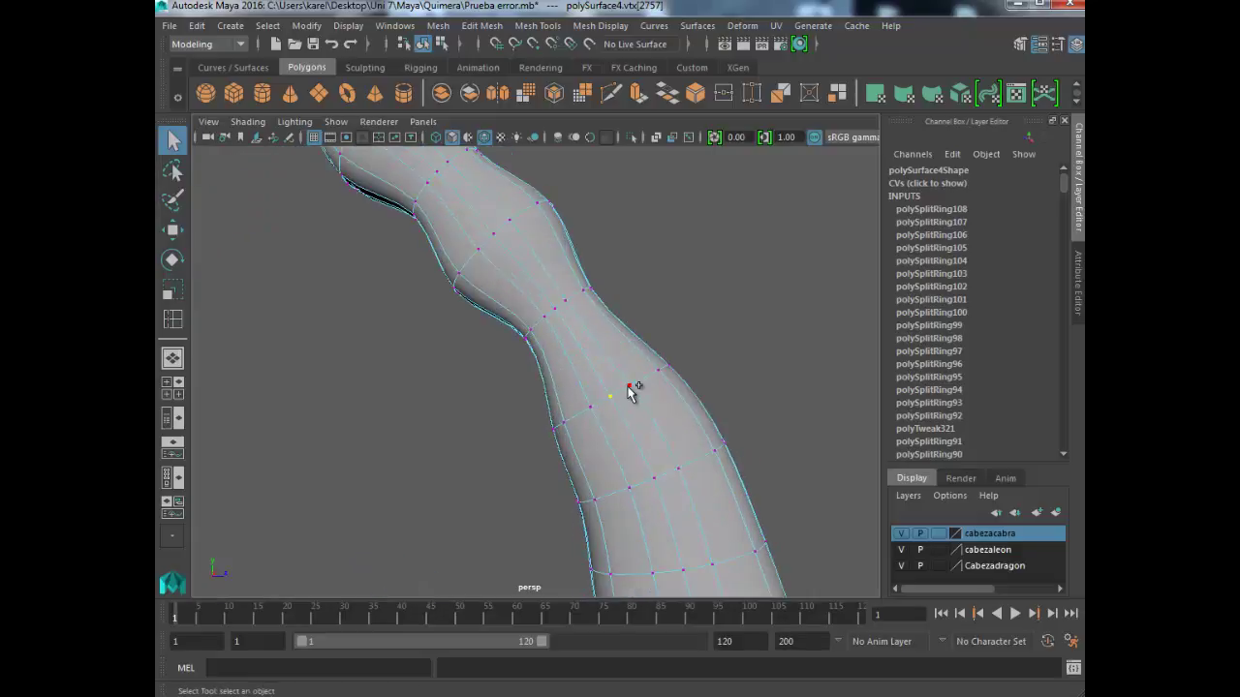
- Widen the selected loop, then narrow the next ring down the neck
{"action": "key", "text": "r"}
{"action": "left_click_drag", "start_coordinate": [625, 399], "coordinate": [646, 410]}
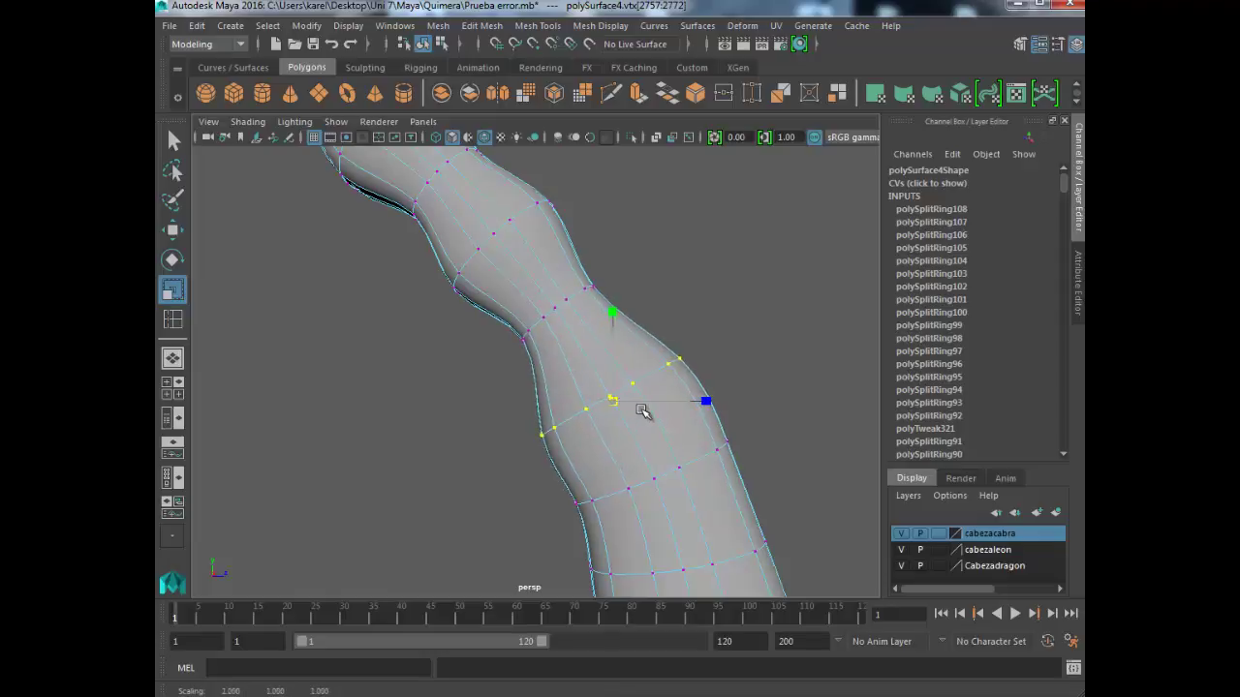
{"action": "key", "text": "q"}
{"action": "left_click", "coordinate": [653, 478]}
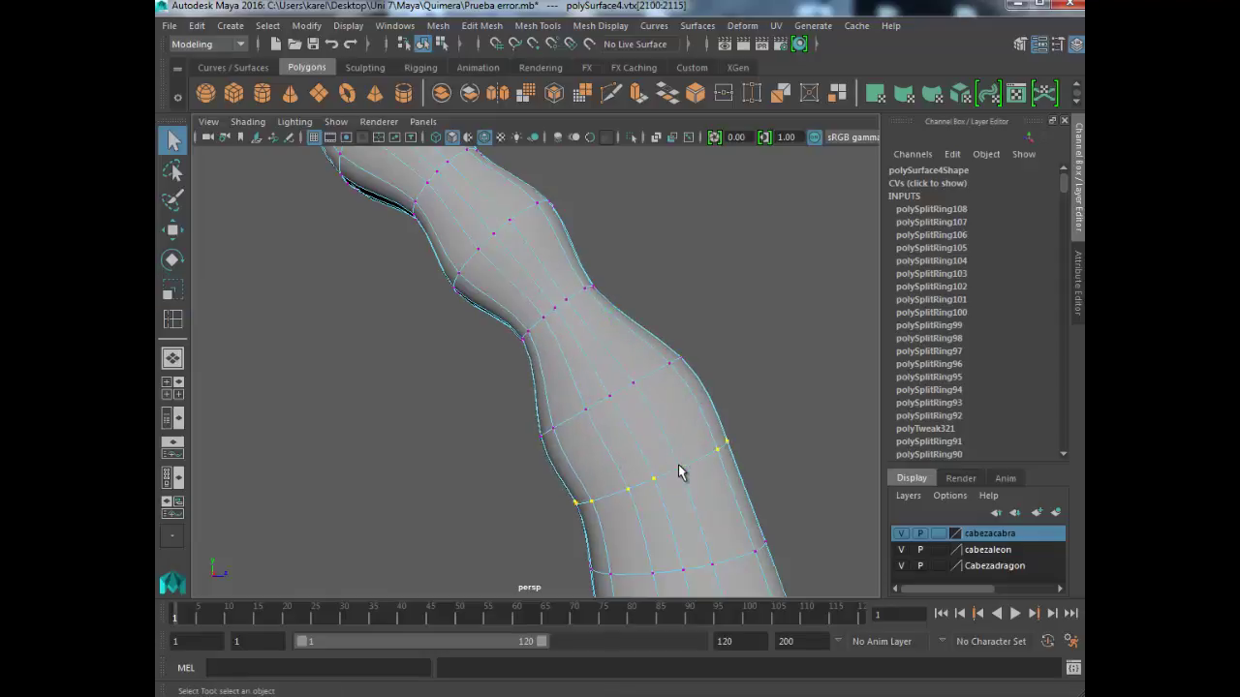
{"action": "key", "text": "r"}
{"action": "left_click_drag", "start_coordinate": [656, 473], "coordinate": [587, 485]}
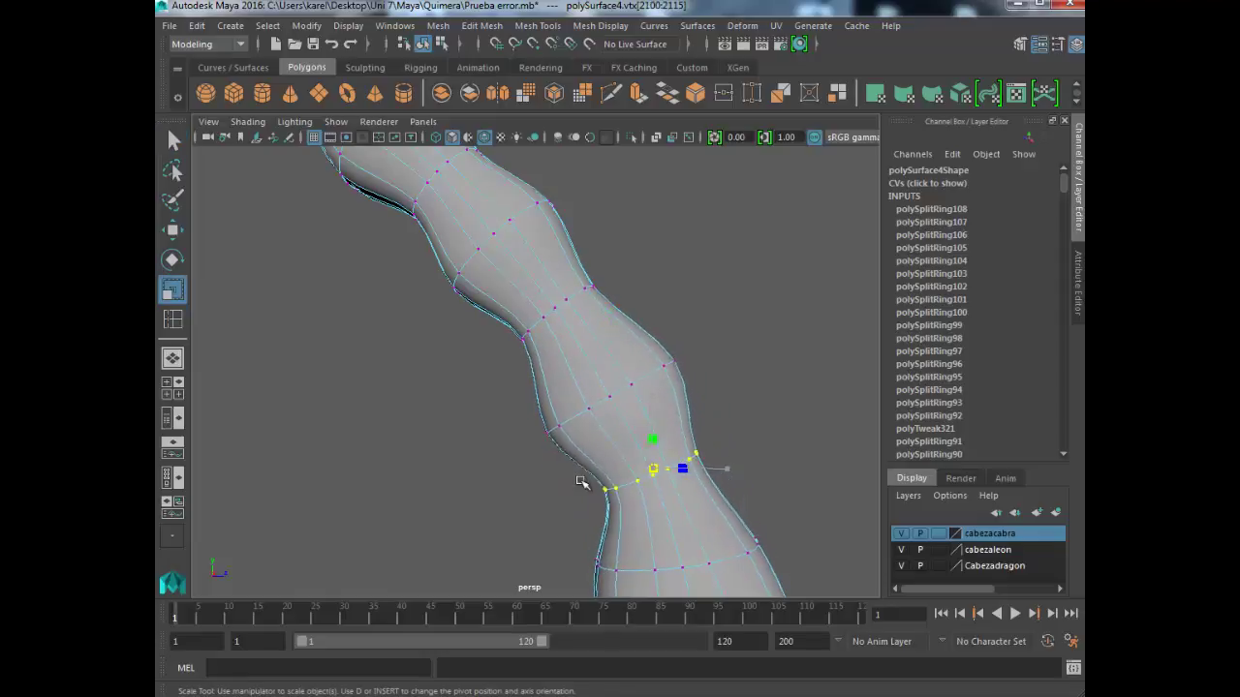
{"action": "left_click_drag", "start_coordinate": [662, 478], "coordinate": [648, 390], "text": "alt"}
{"action": "key", "text": "q"}
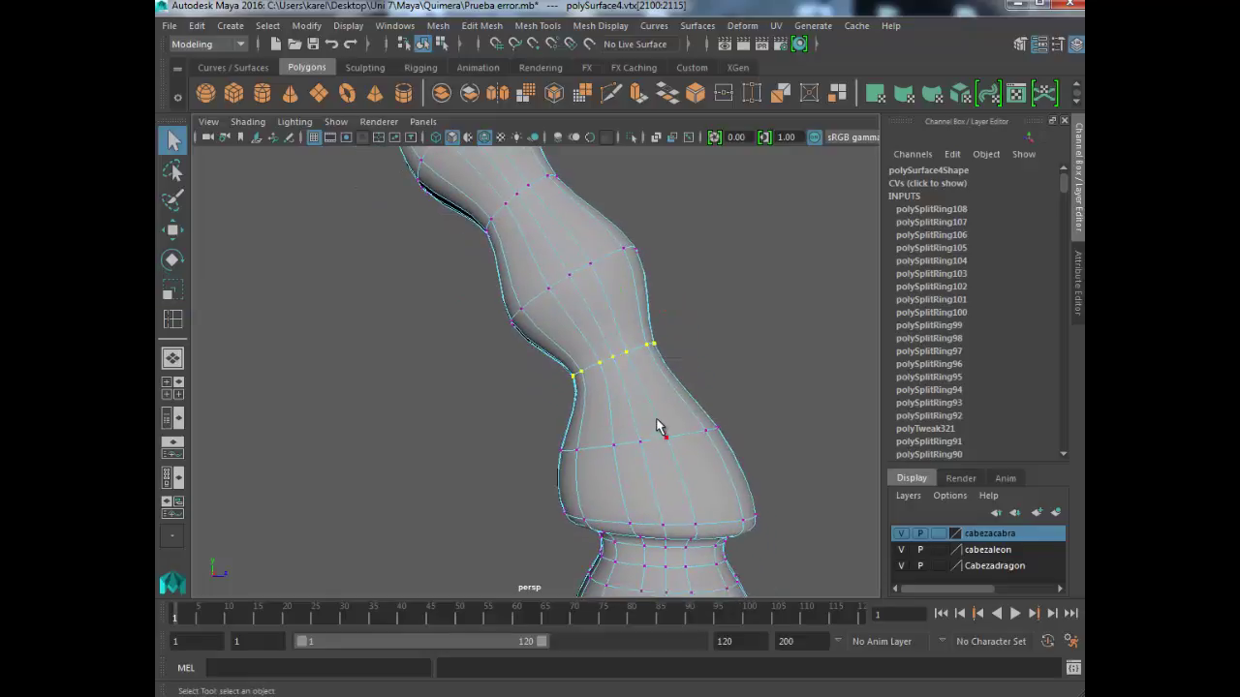
- Slightly shrink the ring at the neck's lower bulge and view the whole neck and head
{"action": "left_click", "coordinate": [574, 452]}
{"action": "key", "text": "e"}
{"action": "key", "text": "r"}
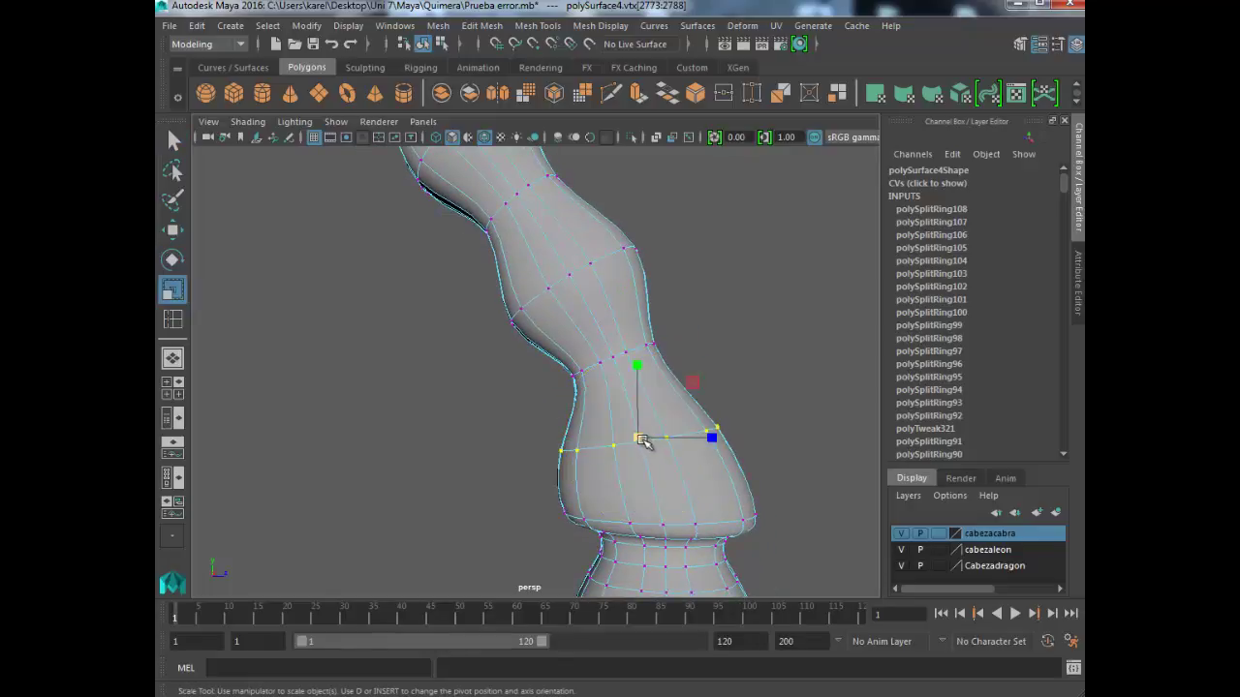
{"action": "left_click_drag", "start_coordinate": [645, 437], "coordinate": [341, 467]}
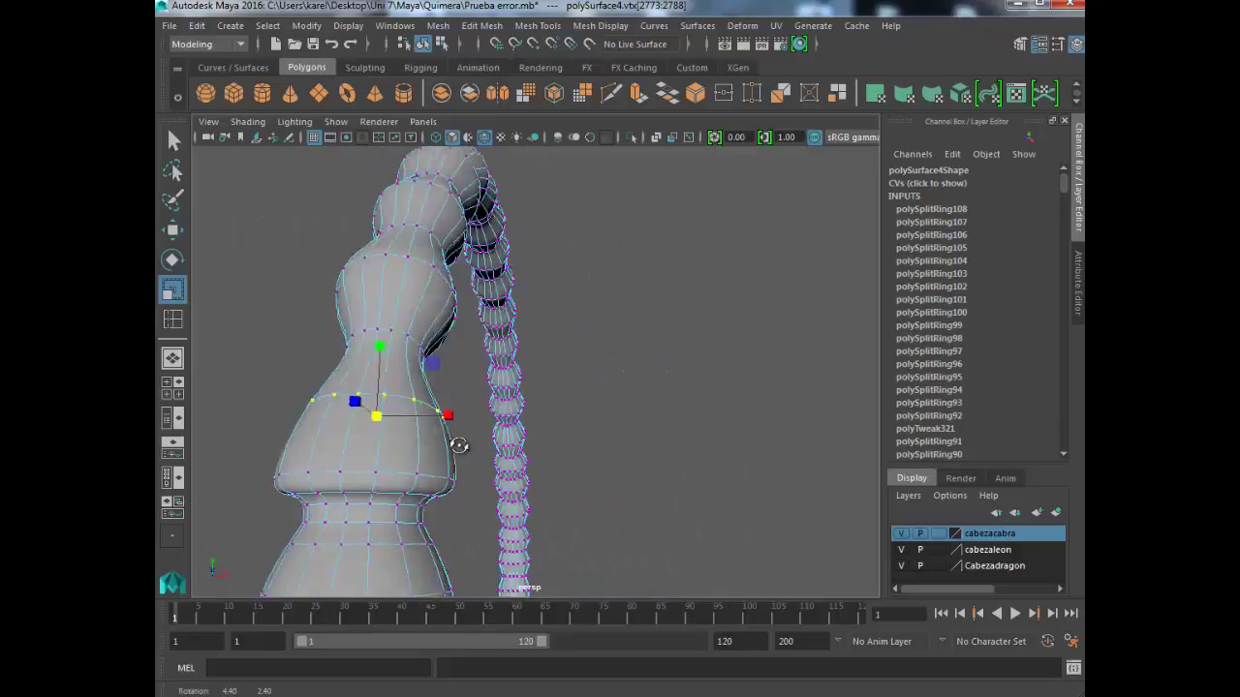
{"action": "scroll", "coordinate": [388, 446], "scroll_direction": "down", "scroll_amount": 5}
{"action": "mouse_move", "coordinate": [409, 429]}
{"action": "left_mouse_down", "text": "alt"}
{"action": "mouse_move", "coordinate": [552, 443]}
{"action": "mouse_move", "coordinate": [558, 233]}
{"action": "left_mouse_up", "text": "alt"}
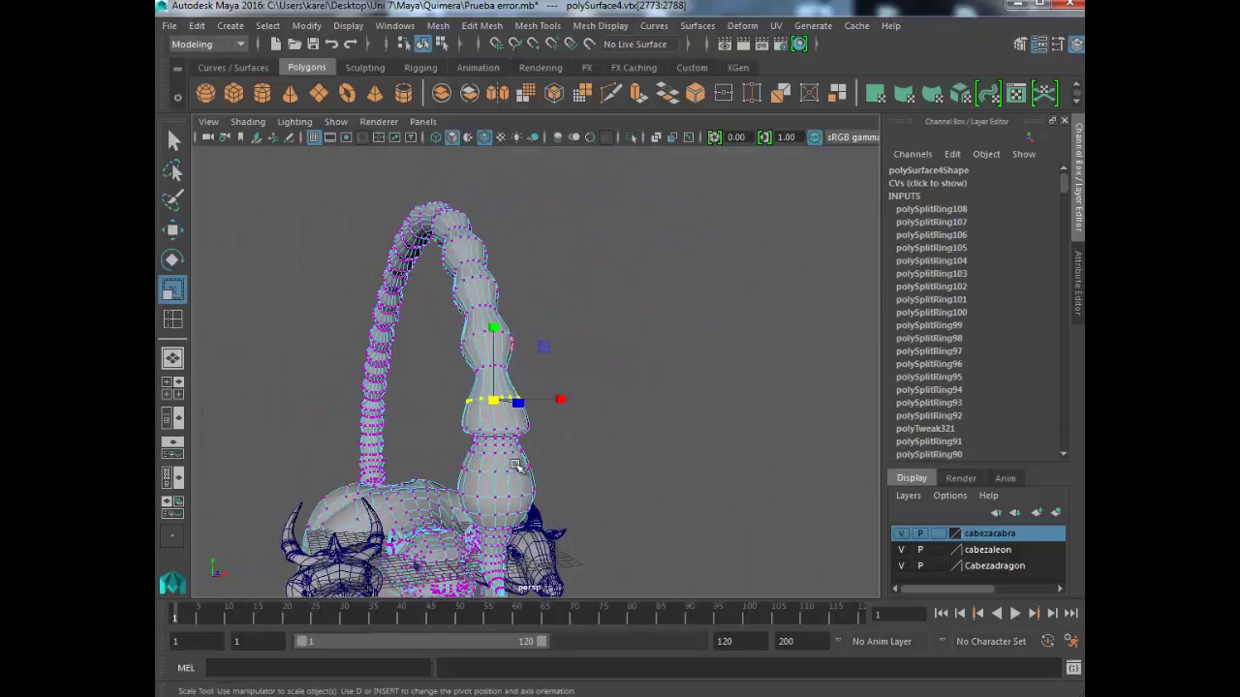
- Switch the mesh back to Object Mode through the marking menu
{"action": "key", "text": "q"}
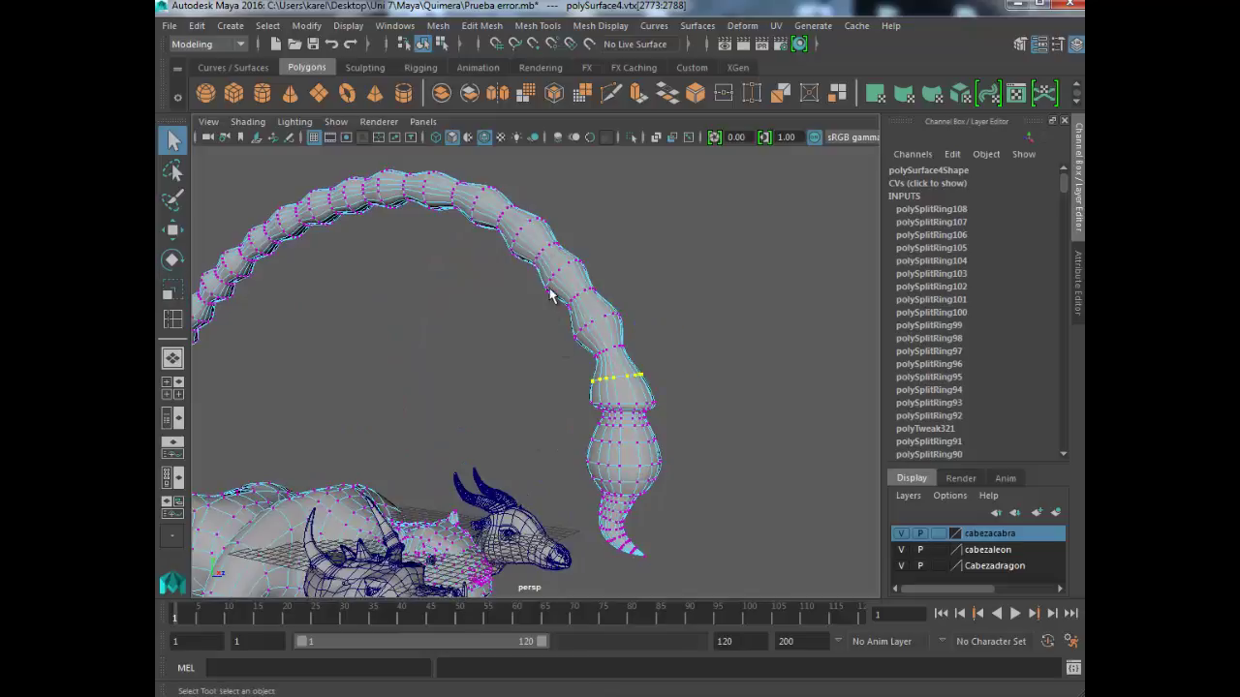
{"action": "right_click_drag", "start_coordinate": [558, 233], "coordinate": [645, 224]}
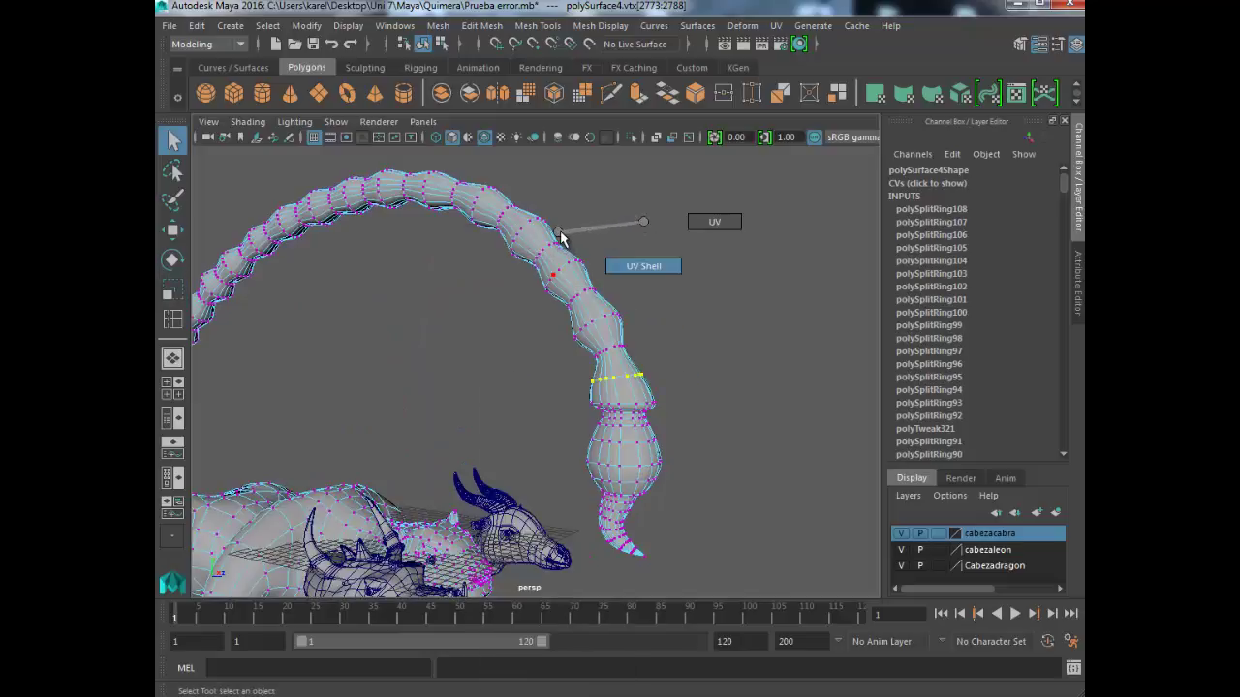
{"action": "right_click_drag", "start_coordinate": [560, 235], "coordinate": [683, 279]}
{"action": "mouse_move", "coordinate": [683, 279]}
{"action": "left_mouse_down", "text": "alt"}
{"action": "mouse_move", "coordinate": [552, 416]}
{"action": "mouse_move", "coordinate": [435, 416]}
{"action": "mouse_move", "coordinate": [553, 394]}
{"action": "mouse_move", "coordinate": [527, 433]}
{"action": "mouse_move", "coordinate": [703, 407]}
{"action": "mouse_move", "coordinate": [684, 442]}
{"action": "mouse_move", "coordinate": [637, 323]}
{"action": "left_mouse_up", "text": "alt"}
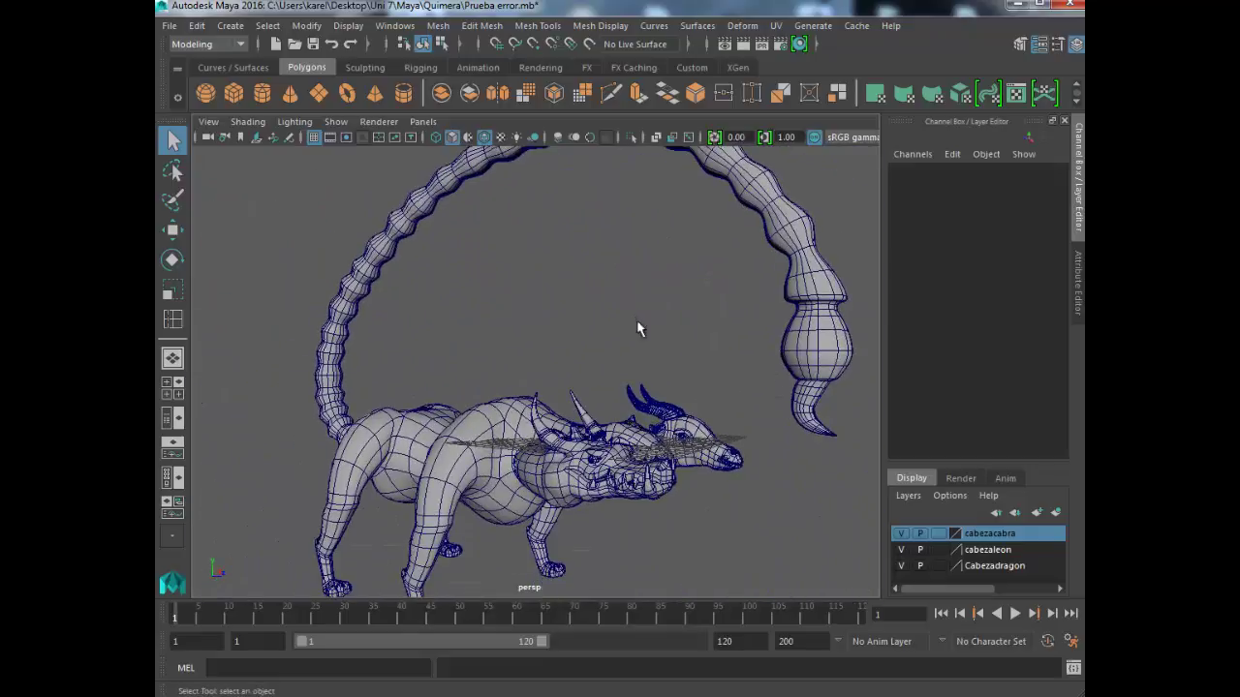
- Orbit around the whole chimera, inspecting it from behind, the side and the front
{"action": "mouse_move", "coordinate": [544, 384]}
{"action": "left_mouse_down", "text": "alt"}
{"action": "mouse_move", "coordinate": [604, 410]}
{"action": "mouse_move", "coordinate": [429, 416]}
{"action": "mouse_move", "coordinate": [437, 396]}
{"action": "mouse_move", "coordinate": [563, 393]}
{"action": "mouse_move", "coordinate": [494, 465]}
{"action": "mouse_move", "coordinate": [574, 422]}
{"action": "left_mouse_up", "text": "alt"}
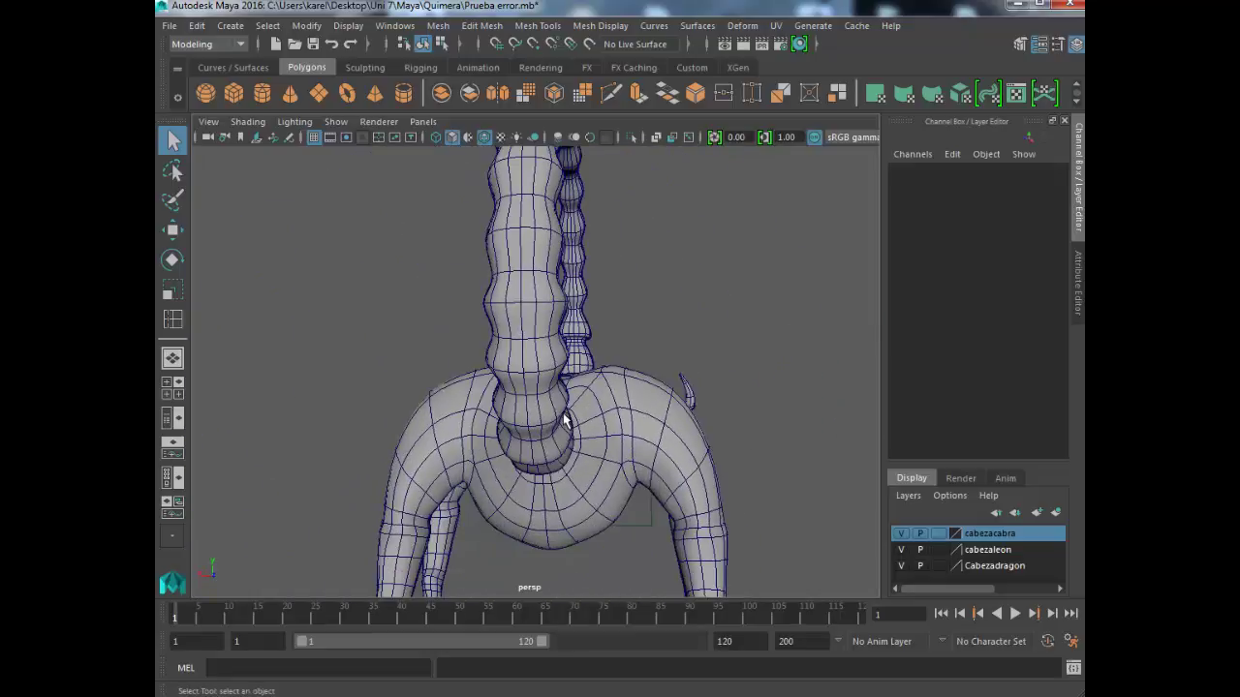
{"action": "mouse_move", "coordinate": [657, 406]}
{"action": "left_mouse_down", "text": "alt"}
{"action": "mouse_move", "coordinate": [419, 388]}
{"action": "mouse_move", "coordinate": [437, 466]}
{"action": "mouse_move", "coordinate": [479, 424]}
{"action": "mouse_move", "coordinate": [427, 422]}
{"action": "mouse_move", "coordinate": [462, 449]}
{"action": "mouse_move", "coordinate": [669, 435]}
{"action": "mouse_move", "coordinate": [454, 401]}
{"action": "mouse_move", "coordinate": [460, 441]}
{"action": "left_mouse_up", "text": "alt"}
{"action": "scroll", "coordinate": [460, 441], "scroll_direction": "down", "scroll_amount": 5}
{"action": "mouse_move", "coordinate": [545, 443]}
{"action": "left_mouse_down", "text": "alt"}
{"action": "mouse_move", "coordinate": [678, 388]}
{"action": "mouse_move", "coordinate": [570, 438]}
{"action": "left_mouse_up", "text": "alt"}
{"action": "mouse_move", "coordinate": [653, 449]}
{"action": "left_mouse_down", "text": "alt"}
{"action": "mouse_move", "coordinate": [526, 445]}
{"action": "mouse_move", "coordinate": [298, 480]}
{"action": "mouse_move", "coordinate": [255, 471]}
{"action": "mouse_move", "coordinate": [584, 472]}
{"action": "mouse_move", "coordinate": [531, 420]}
{"action": "mouse_move", "coordinate": [429, 395]}
{"action": "mouse_move", "coordinate": [450, 382]}
{"action": "mouse_move", "coordinate": [578, 419]}
{"action": "left_mouse_up", "text": "alt"}
{"action": "scroll", "coordinate": [407, 460], "scroll_direction": "up", "scroll_amount": 5}
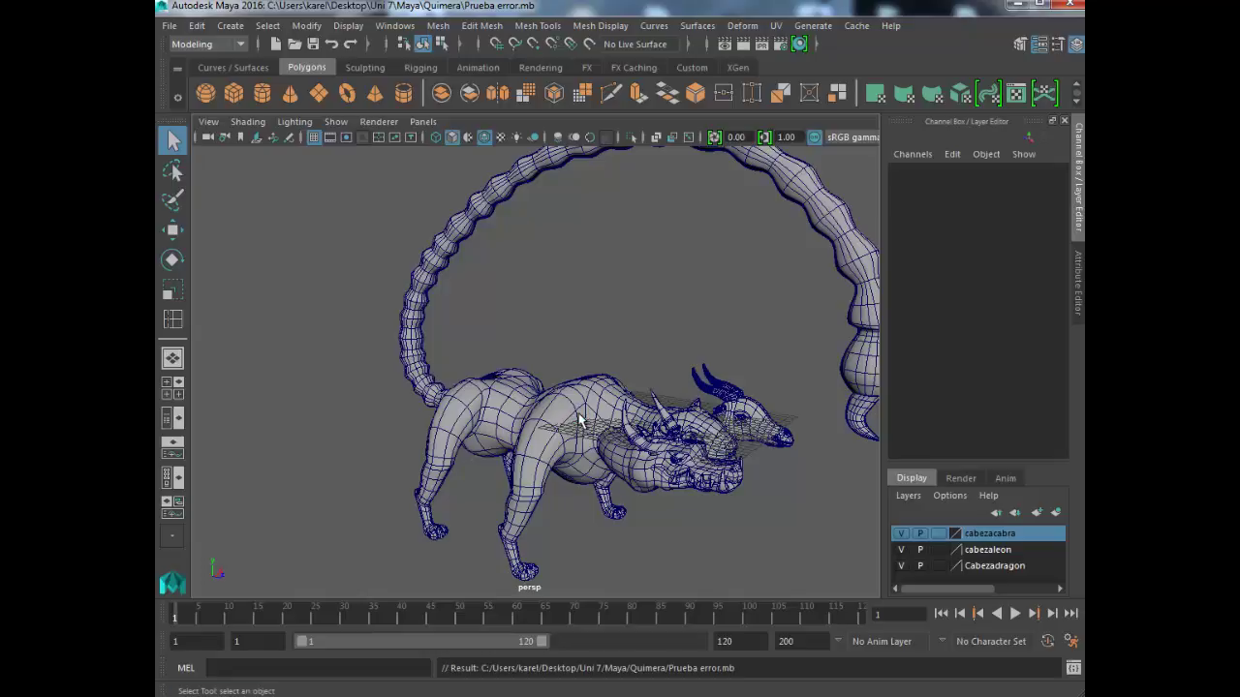
{"action": "left_click_drag", "start_coordinate": [579, 420], "coordinate": [506, 414], "text": "alt"}
- Clear the selection, orbit to the horned head and hide the Cabezadragon layer
{"action": "right_click", "coordinate": [658, 352]}
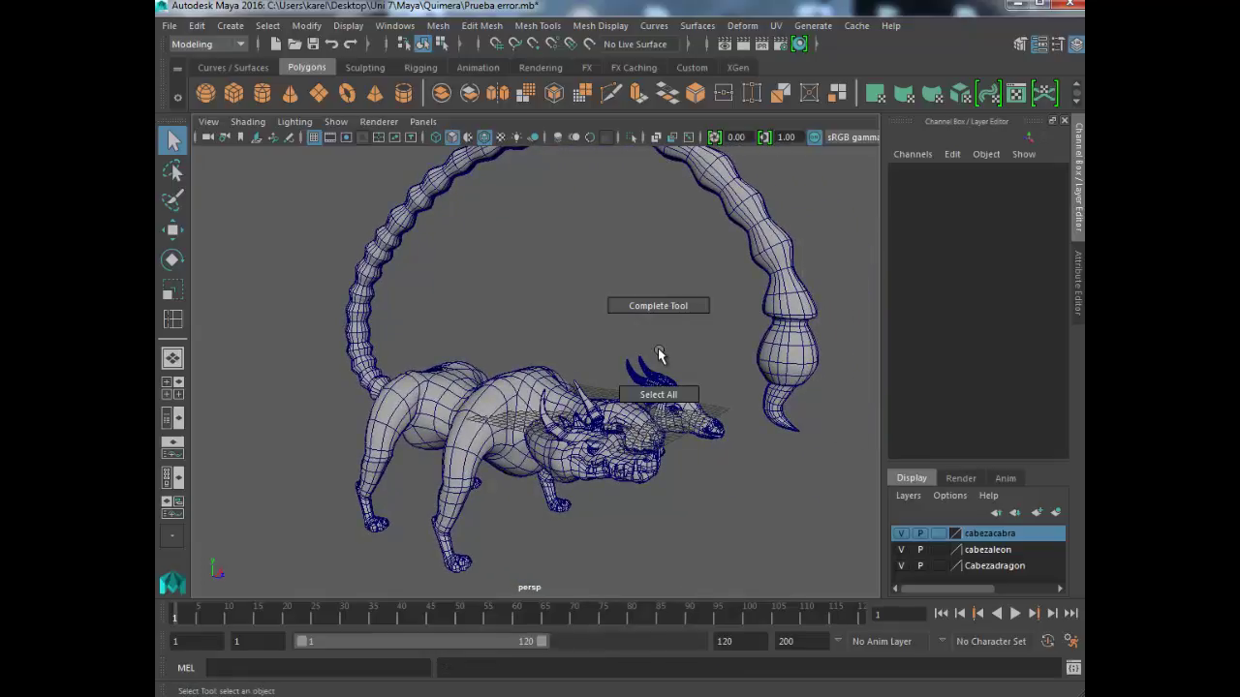
{"action": "left_click", "coordinate": [581, 383]}
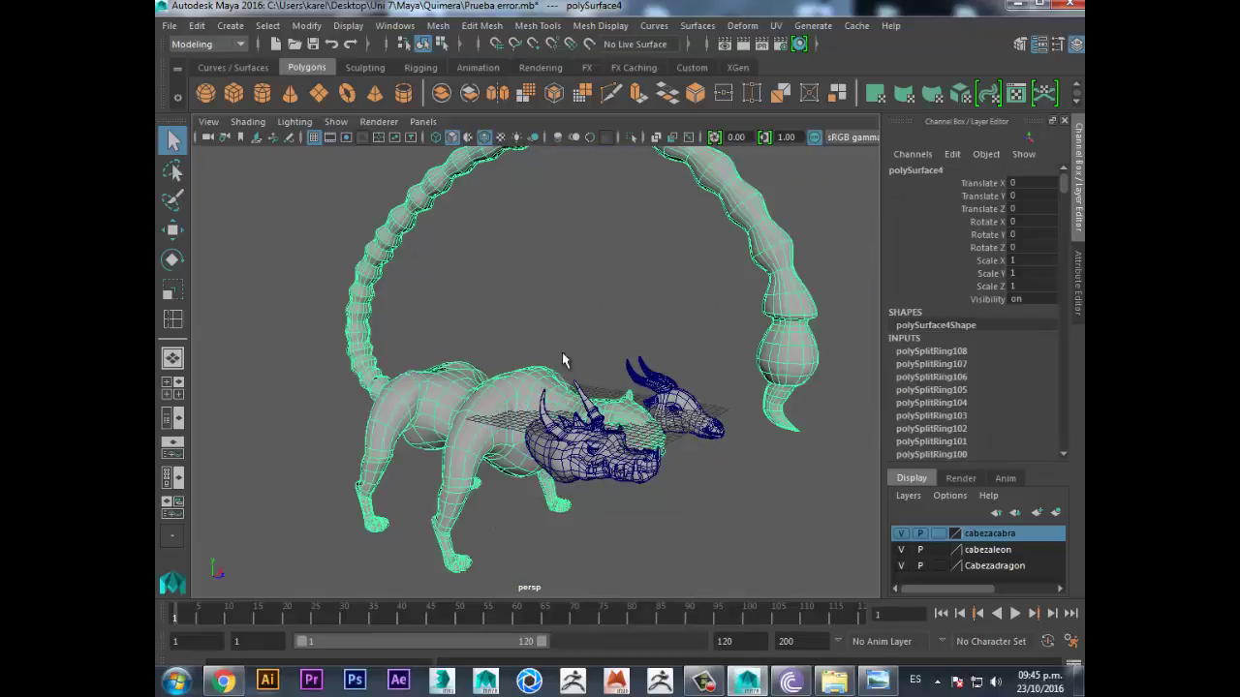
{"action": "left_click", "coordinate": [583, 326]}
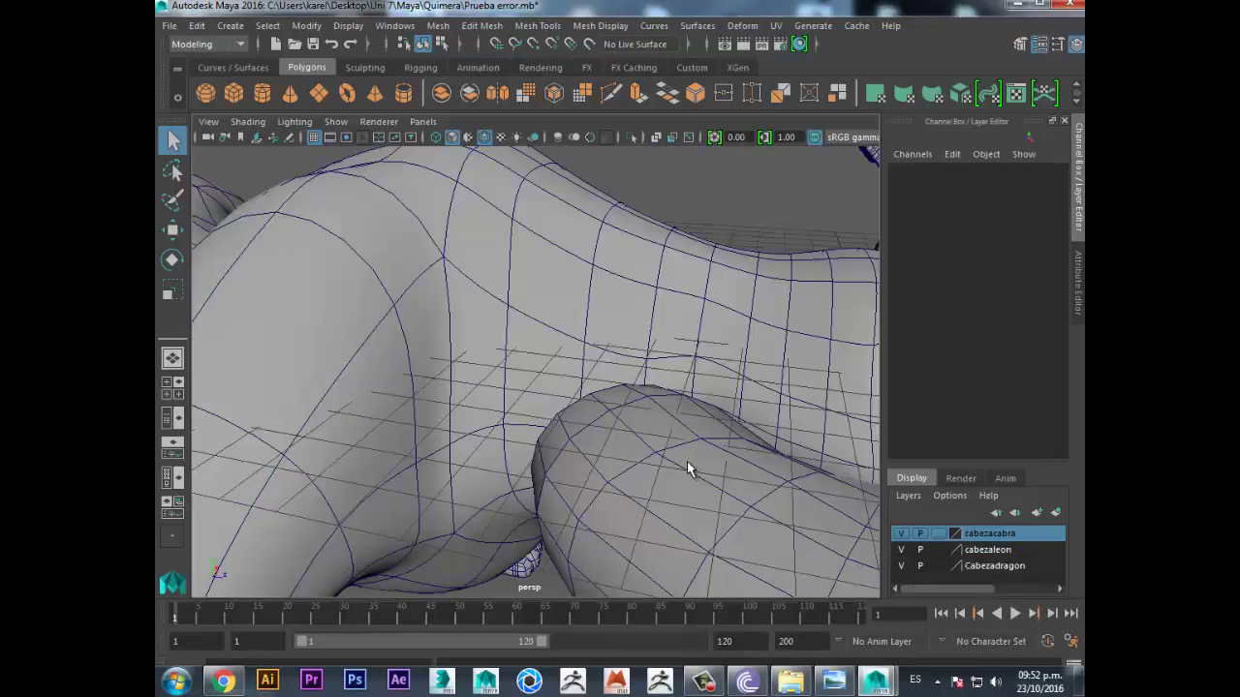
{"action": "mouse_move", "coordinate": [686, 462]}
{"action": "left_mouse_down", "text": "alt"}
{"action": "mouse_move", "coordinate": [658, 433]}
{"action": "mouse_move", "coordinate": [636, 454]}
{"action": "left_mouse_up", "text": "alt"}
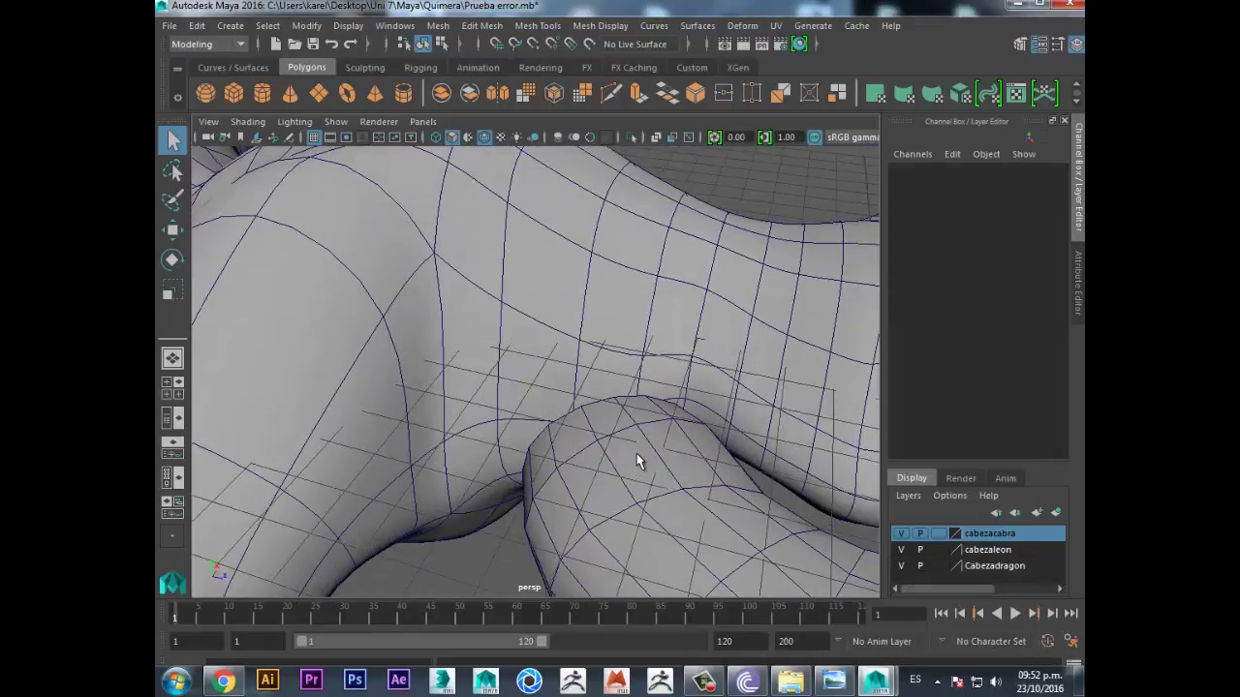
{"action": "mouse_move", "coordinate": [542, 399]}
{"action": "left_mouse_down", "text": "alt"}
{"action": "mouse_move", "coordinate": [551, 371]}
{"action": "mouse_move", "coordinate": [678, 392]}
{"action": "mouse_move", "coordinate": [669, 360]}
{"action": "mouse_move", "coordinate": [623, 352]}
{"action": "mouse_move", "coordinate": [645, 387]}
{"action": "mouse_move", "coordinate": [672, 399]}
{"action": "mouse_move", "coordinate": [475, 397]}
{"action": "mouse_move", "coordinate": [694, 453]}
{"action": "mouse_move", "coordinate": [649, 462]}
{"action": "mouse_move", "coordinate": [639, 410]}
{"action": "left_mouse_up", "text": "alt"}
{"action": "left_click", "coordinate": [901, 565]}
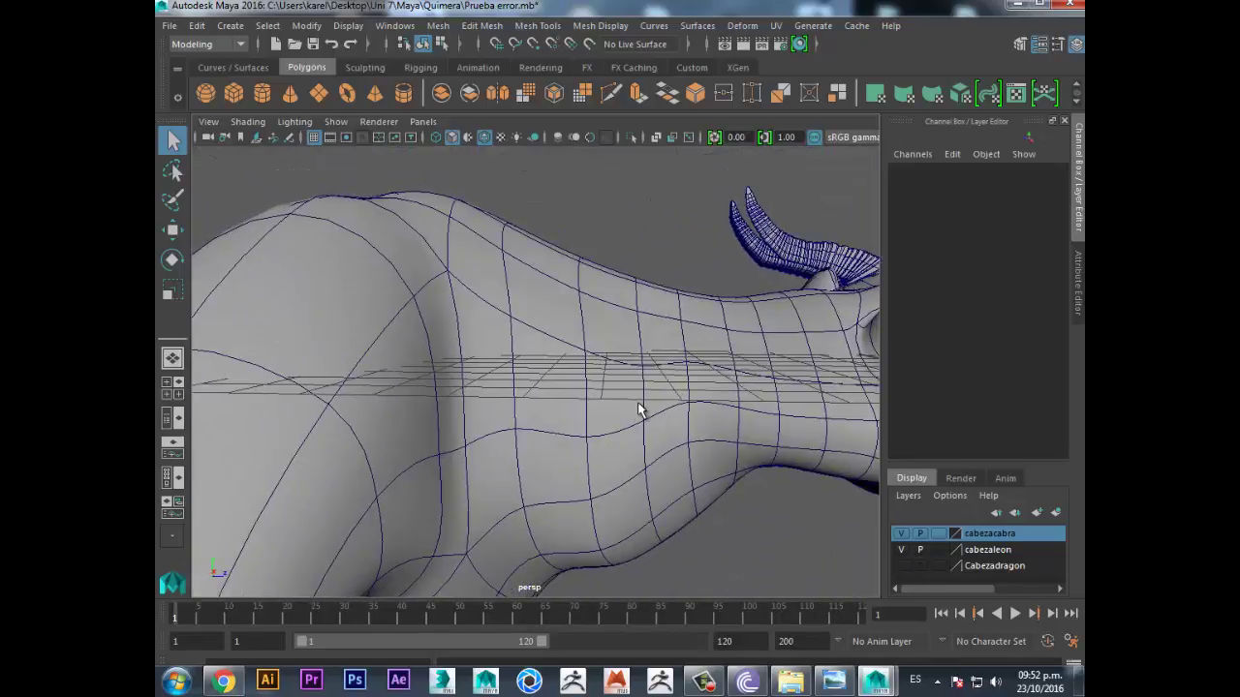
- Delete a box-selected patch of faces on the body's side, then return to vertex selection
{"action": "left_click", "coordinate": [639, 410]}
{"action": "right_click", "coordinate": [639, 410]}
{"action": "left_click", "coordinate": [639, 276]}
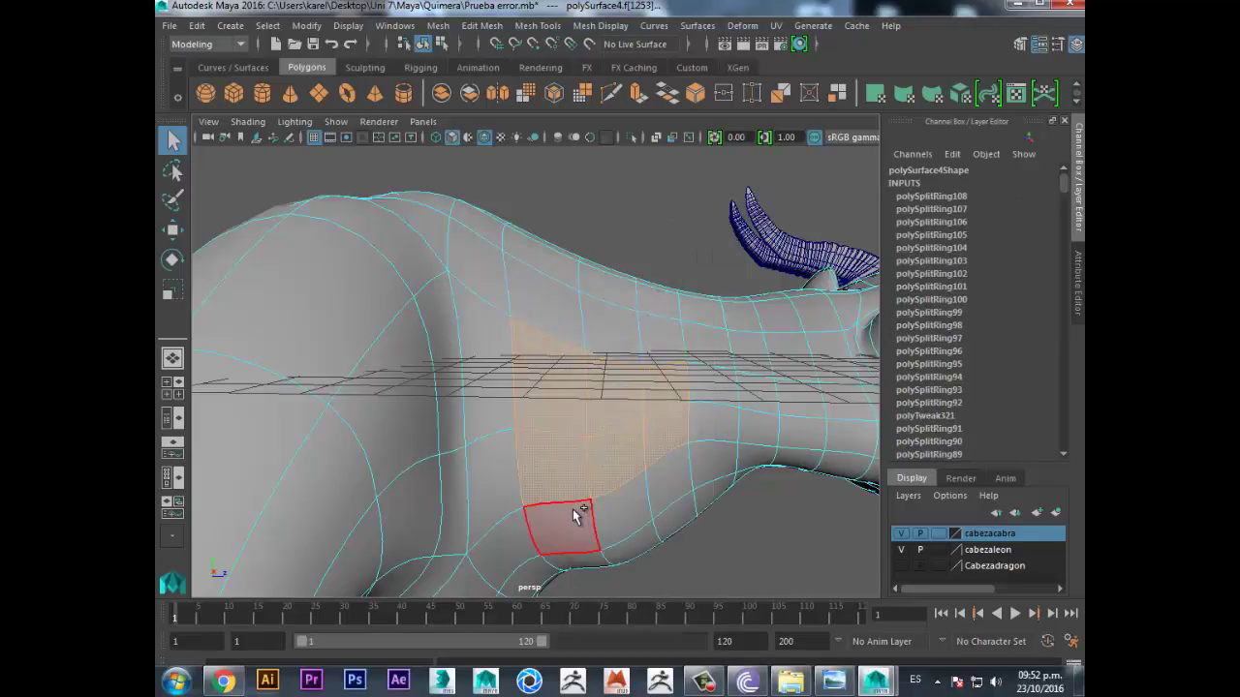
{"action": "mouse_move", "coordinate": [672, 482]}
{"action": "left_mouse_down", "text": "alt"}
{"action": "mouse_move", "coordinate": [595, 448]}
{"action": "mouse_move", "coordinate": [630, 410]}
{"action": "mouse_move", "coordinate": [553, 420]}
{"action": "mouse_move", "coordinate": [675, 473]}
{"action": "mouse_move", "coordinate": [689, 504]}
{"action": "mouse_move", "coordinate": [669, 504]}
{"action": "mouse_move", "coordinate": [636, 454]}
{"action": "mouse_move", "coordinate": [645, 430]}
{"action": "mouse_move", "coordinate": [608, 323]}
{"action": "left_mouse_up", "text": "alt"}
{"action": "key", "text": "Delete"}
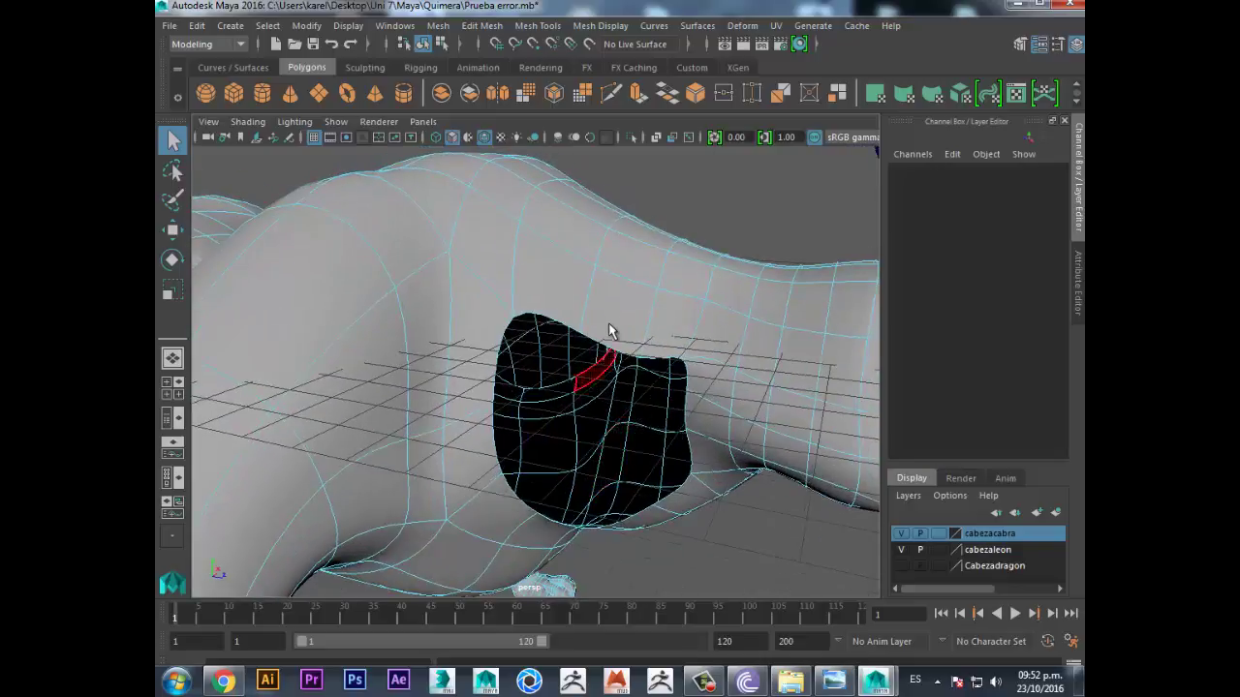
{"action": "right_click", "coordinate": [605, 317]}
{"action": "left_click", "coordinate": [543, 255]}
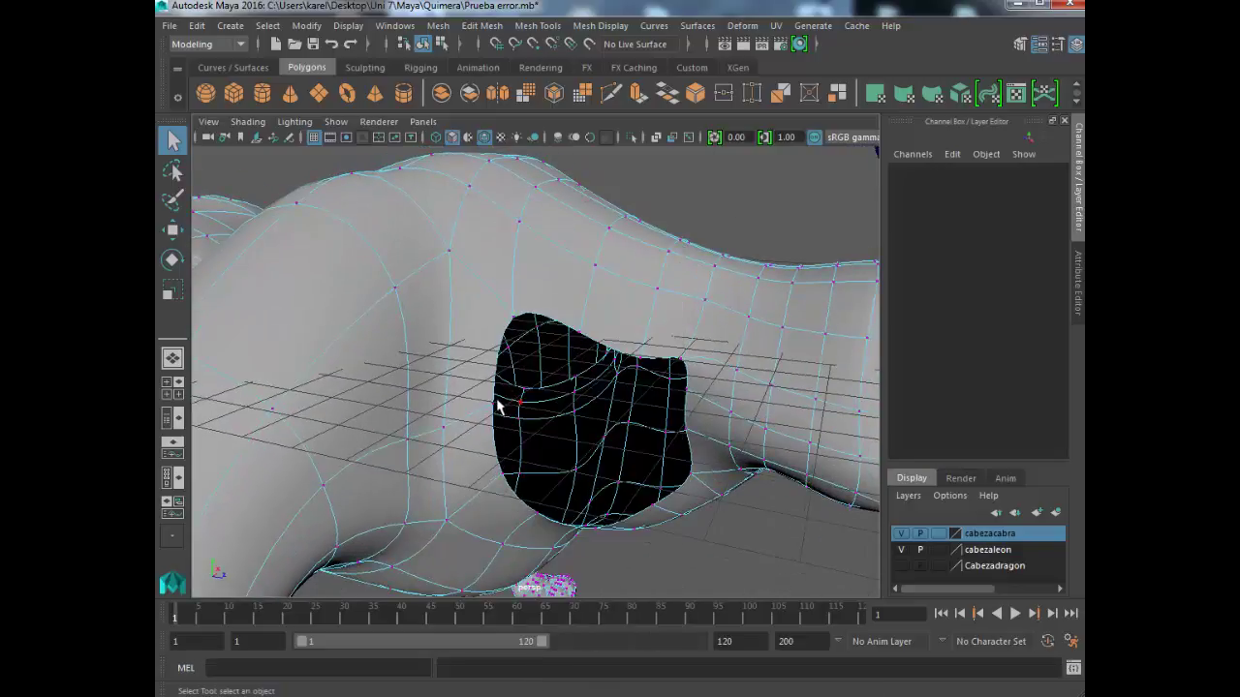
- Push two vertices on the hole's edge outward to the right
{"action": "left_click", "coordinate": [497, 402]}
{"action": "left_click_drag", "start_coordinate": [485, 428], "coordinate": [471, 452], "text": "alt"}
{"action": "key", "text": "w"}
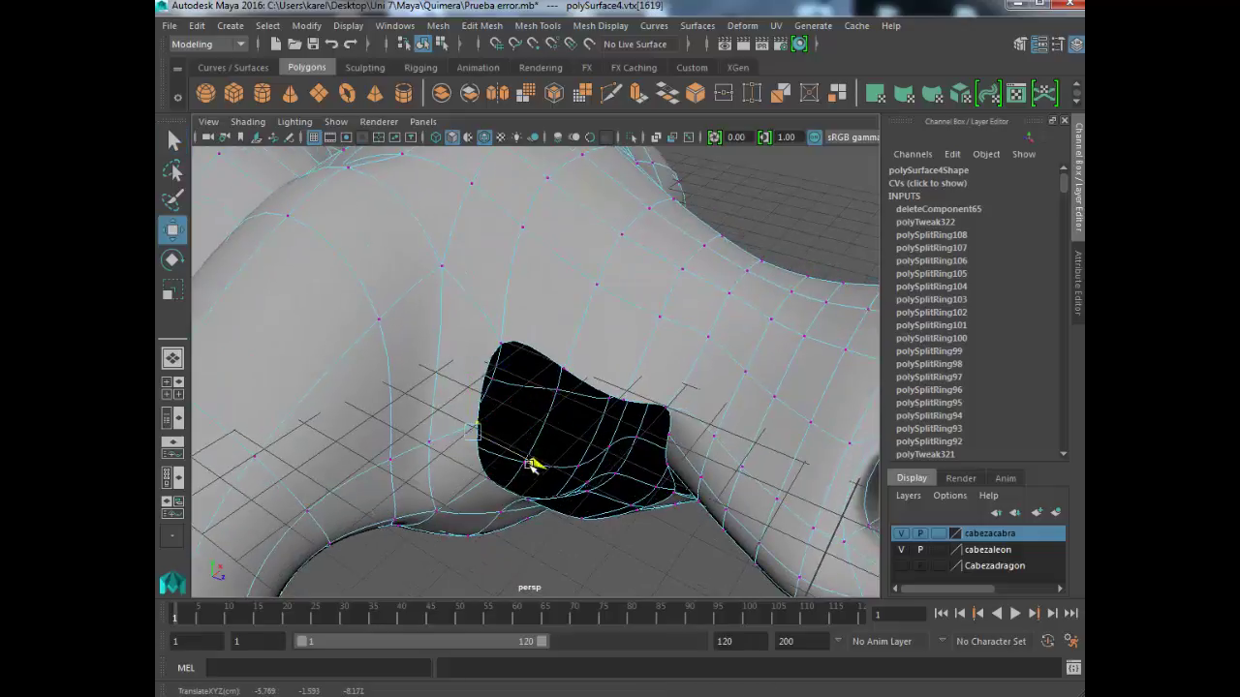
{"action": "key", "text": "q"}
{"action": "mouse_move", "coordinate": [567, 465]}
{"action": "left_mouse_down", "text": "alt"}
{"action": "mouse_move", "coordinate": [636, 425]}
{"action": "mouse_move", "coordinate": [726, 409]}
{"action": "mouse_move", "coordinate": [672, 421]}
{"action": "left_mouse_up", "text": "alt"}
{"action": "scroll", "coordinate": [678, 432], "scroll_direction": "up", "scroll_amount": 3}
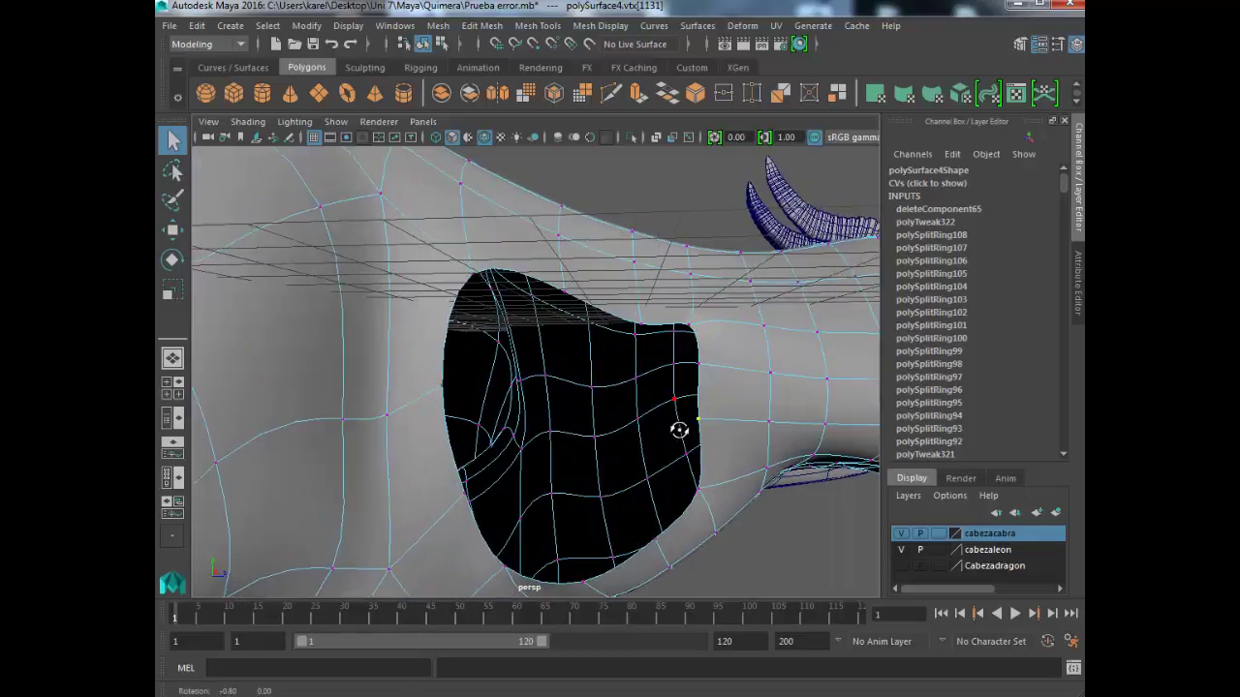
{"action": "key", "text": "w"}
{"action": "left_click_drag", "start_coordinate": [756, 415], "coordinate": [780, 411]}
{"action": "key", "text": "q"}
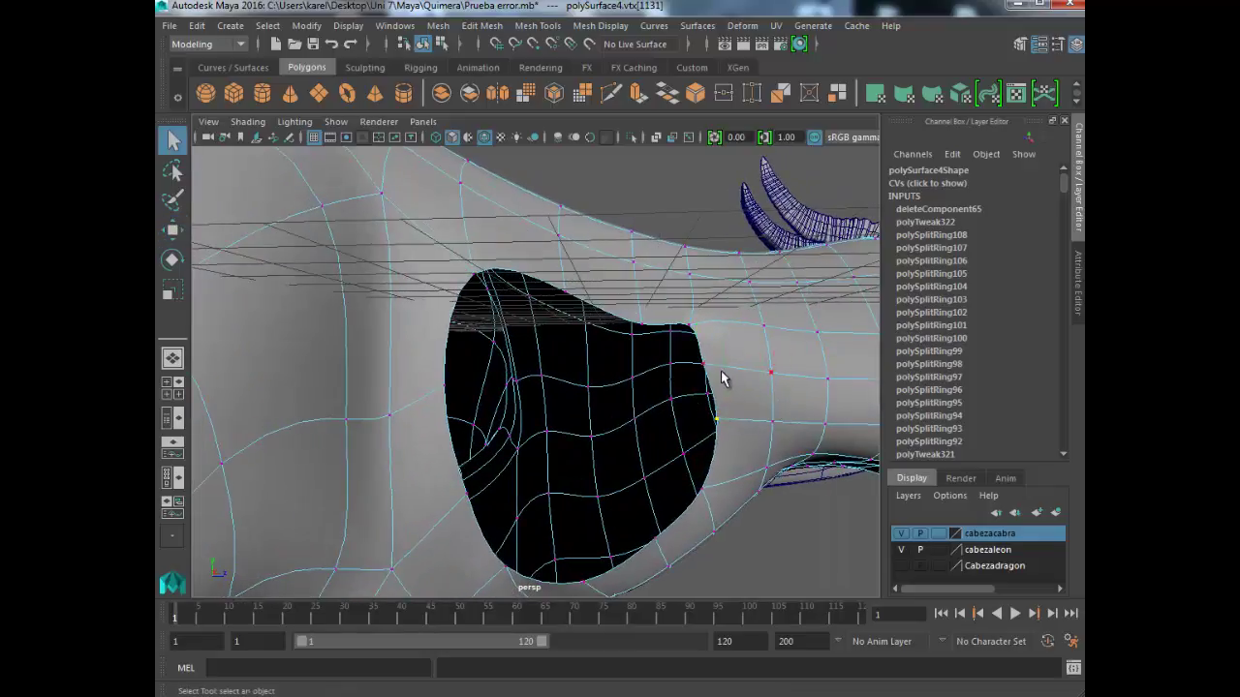
{"action": "key", "text": "w"}
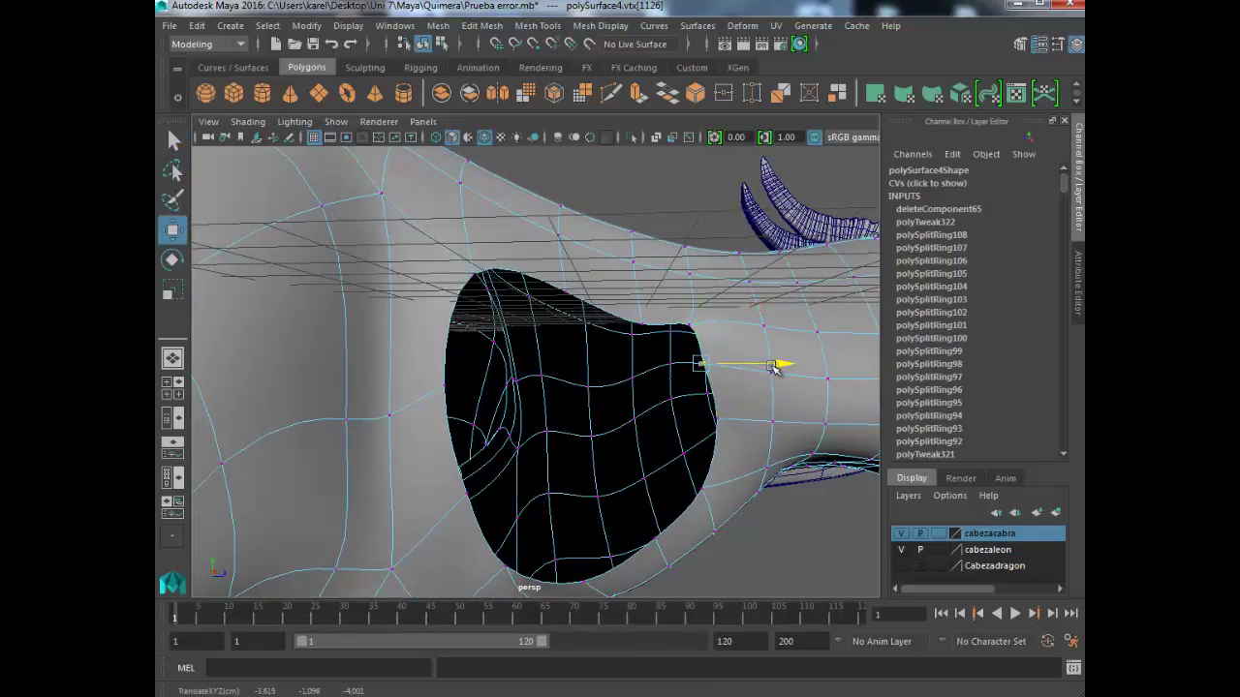
{"action": "left_click_drag", "start_coordinate": [770, 369], "coordinate": [783, 370]}
{"action": "key", "text": "q"}
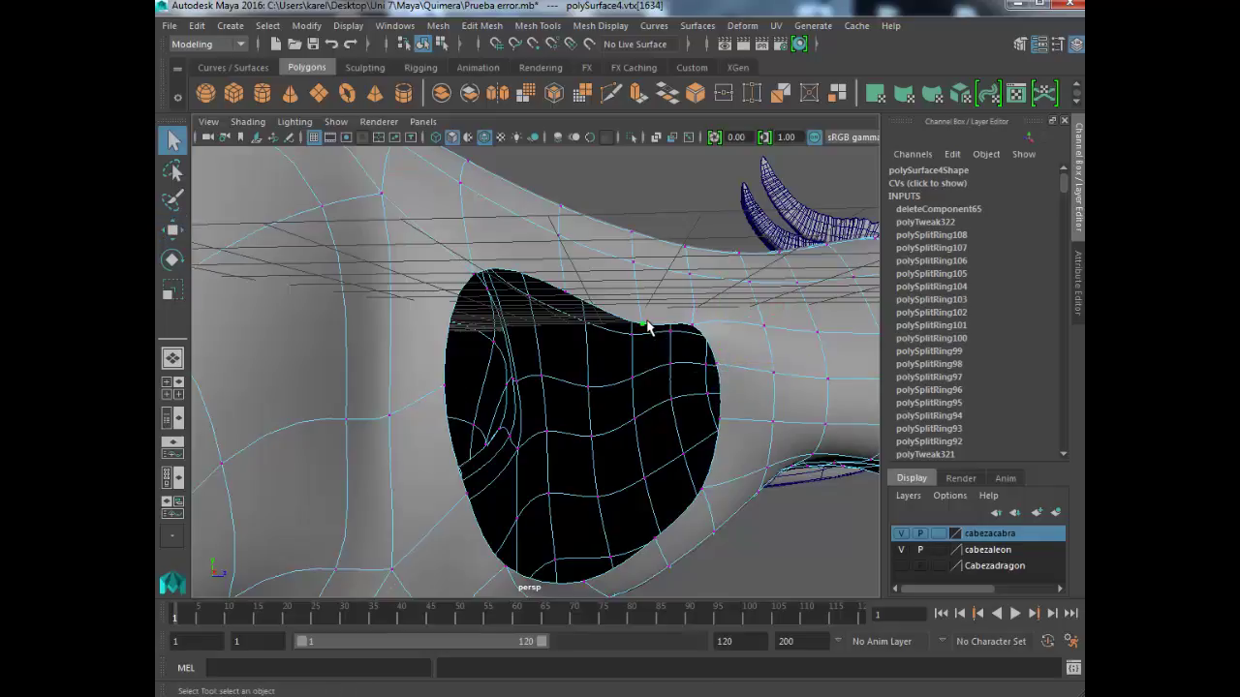
- Raise two vertices on the opening's top rim and lower the one above to even it out
{"action": "key", "text": "w"}
{"action": "left_click_drag", "start_coordinate": [646, 262], "coordinate": [646, 228]}
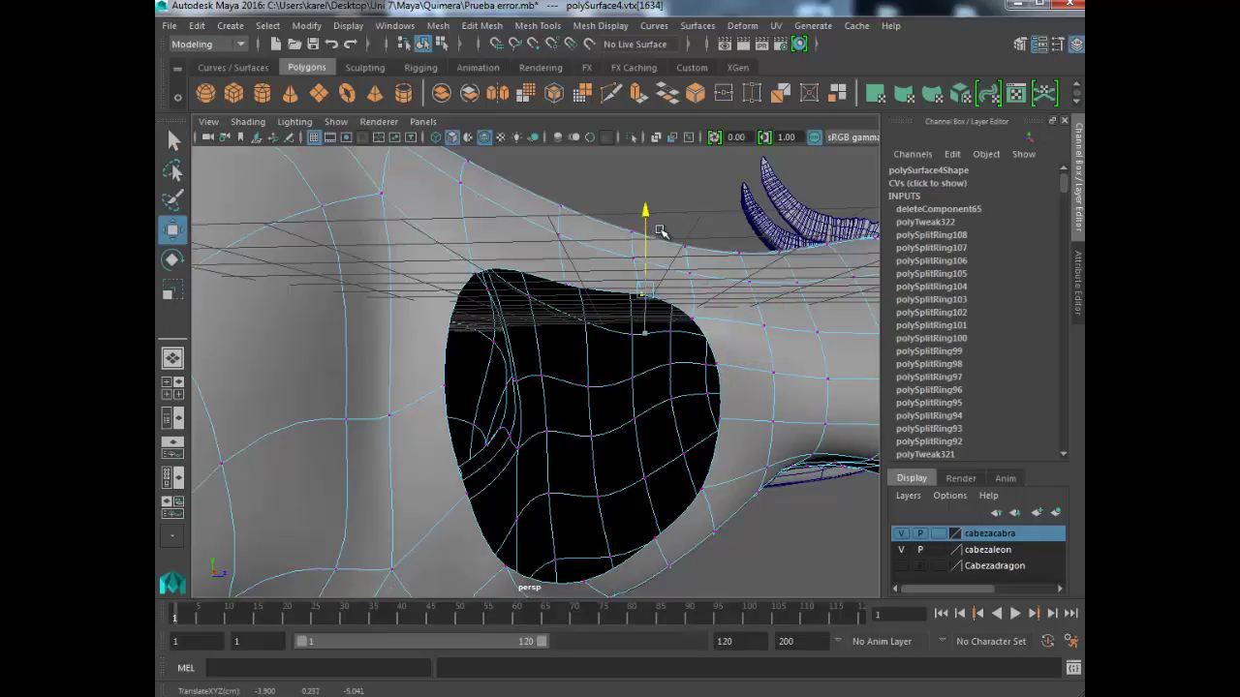
{"action": "left_click", "coordinate": [556, 273]}
{"action": "middle_click_drag", "start_coordinate": [556, 272], "coordinate": [487, 245]}
{"action": "left_click", "coordinate": [477, 270]}
{"action": "left_click", "coordinate": [463, 237]}
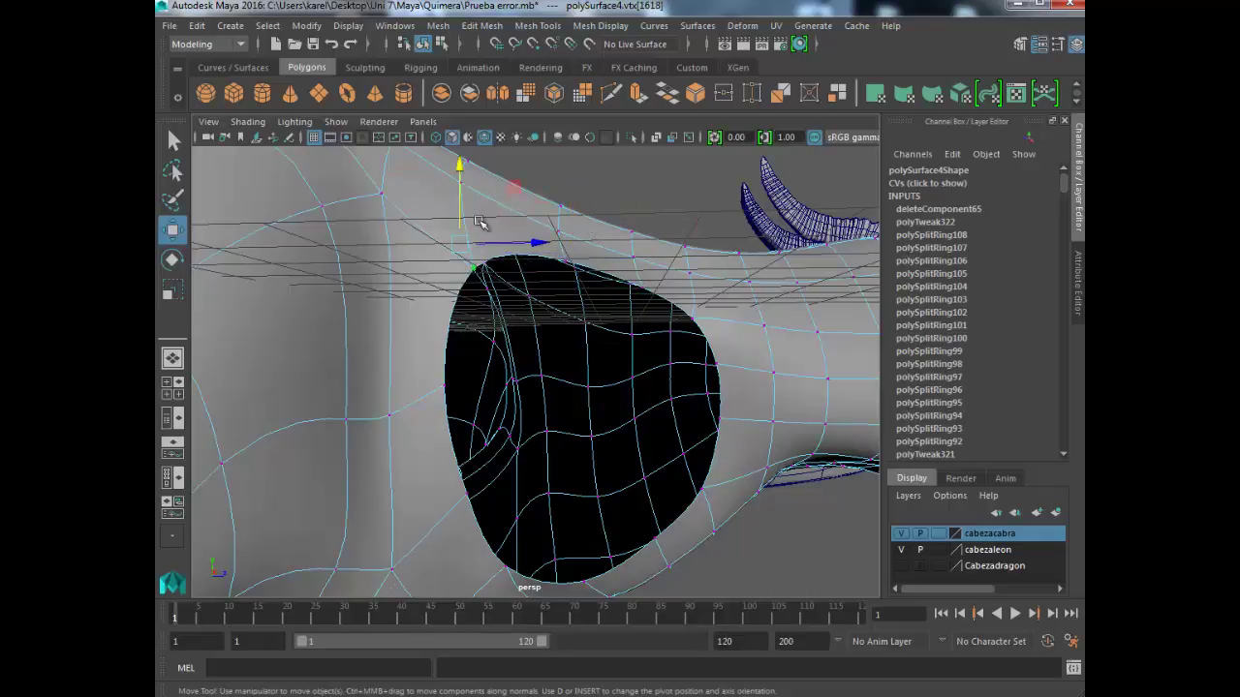
{"action": "middle_click_drag", "start_coordinate": [462, 203], "coordinate": [445, 254]}
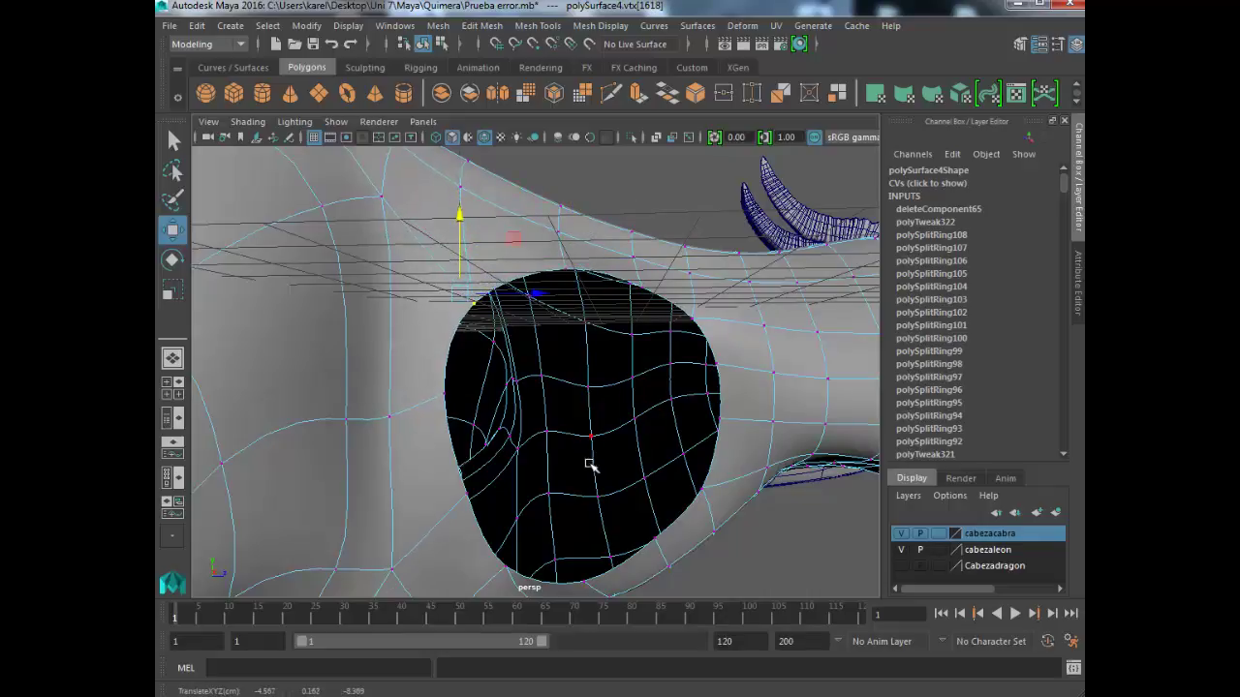
{"action": "key", "text": "q"}
- Orbit around the opening to check the rim, then return to Object Mode
{"action": "mouse_move", "coordinate": [626, 476]}
{"action": "left_mouse_down", "text": "alt"}
{"action": "mouse_move", "coordinate": [562, 465]}
{"action": "mouse_move", "coordinate": [584, 424]}
{"action": "mouse_move", "coordinate": [610, 415]}
{"action": "mouse_move", "coordinate": [606, 395]}
{"action": "mouse_move", "coordinate": [513, 393]}
{"action": "mouse_move", "coordinate": [576, 452]}
{"action": "mouse_move", "coordinate": [609, 449]}
{"action": "mouse_move", "coordinate": [615, 427]}
{"action": "left_mouse_up", "text": "alt"}
{"action": "left_click_drag", "start_coordinate": [560, 278], "coordinate": [547, 329], "text": "alt"}
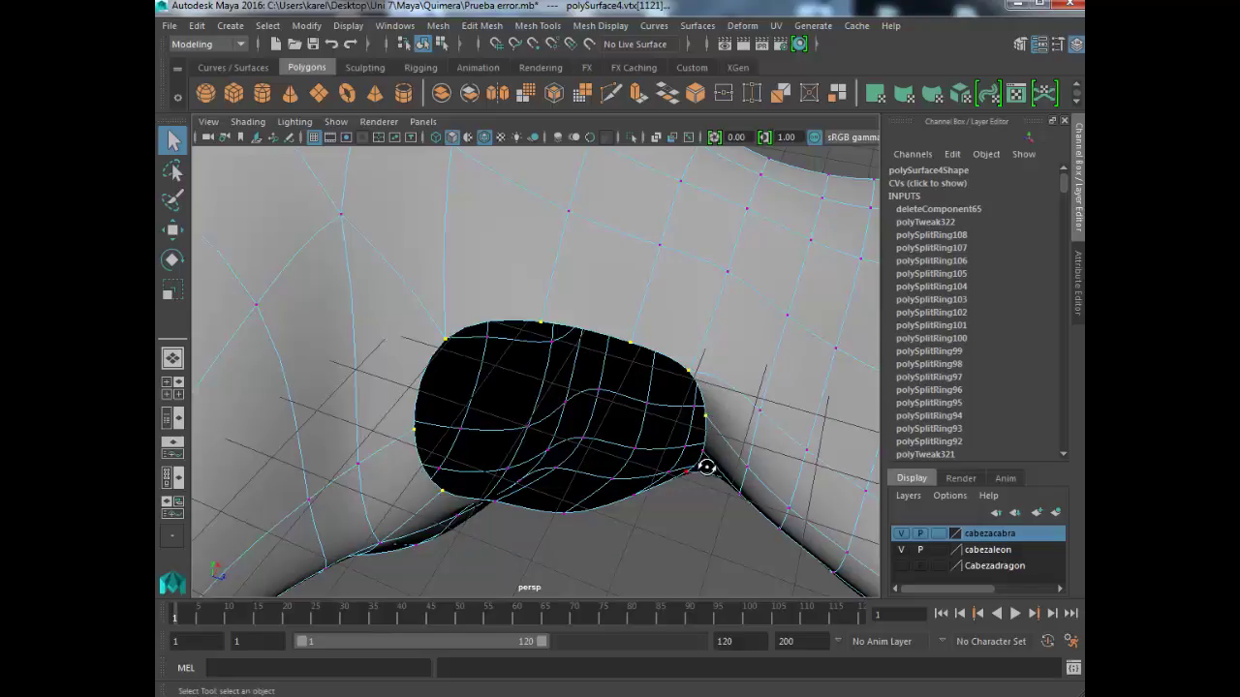
{"action": "left_click_drag", "start_coordinate": [708, 467], "coordinate": [734, 403], "text": "alt"}
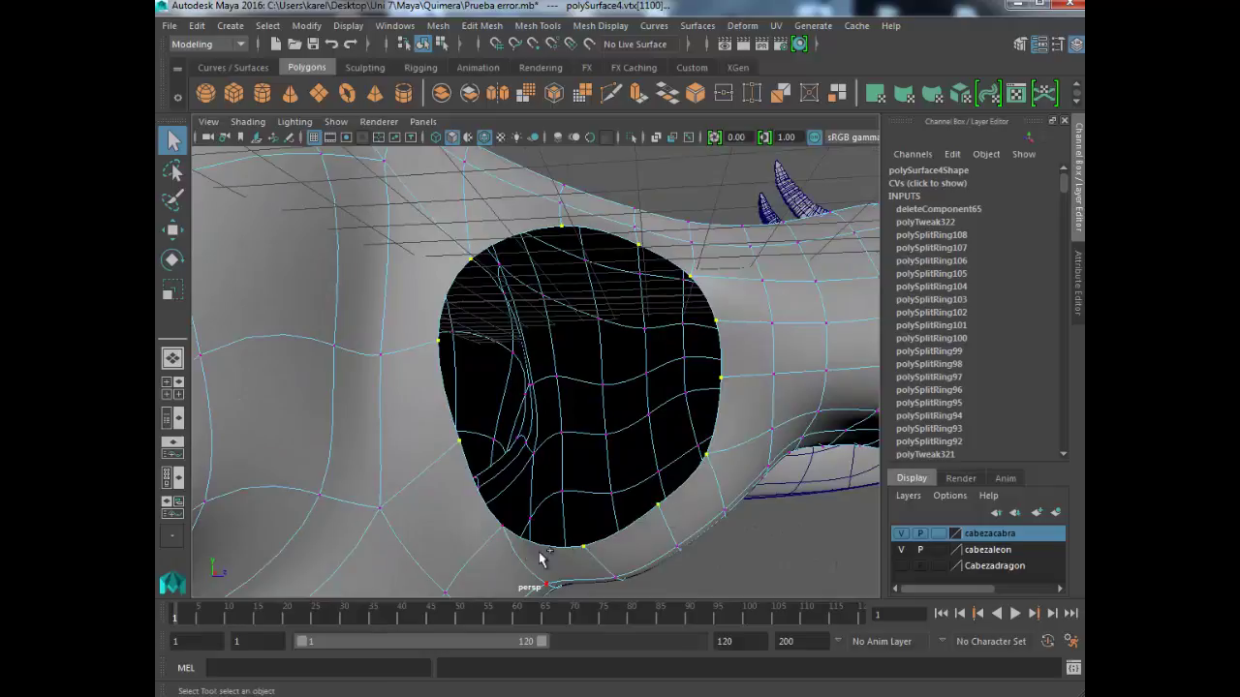
{"action": "mouse_move", "coordinate": [511, 538]}
{"action": "left_mouse_down", "text": "alt"}
{"action": "mouse_move", "coordinate": [476, 542]}
{"action": "mouse_move", "coordinate": [436, 481]}
{"action": "left_mouse_up", "text": "alt"}
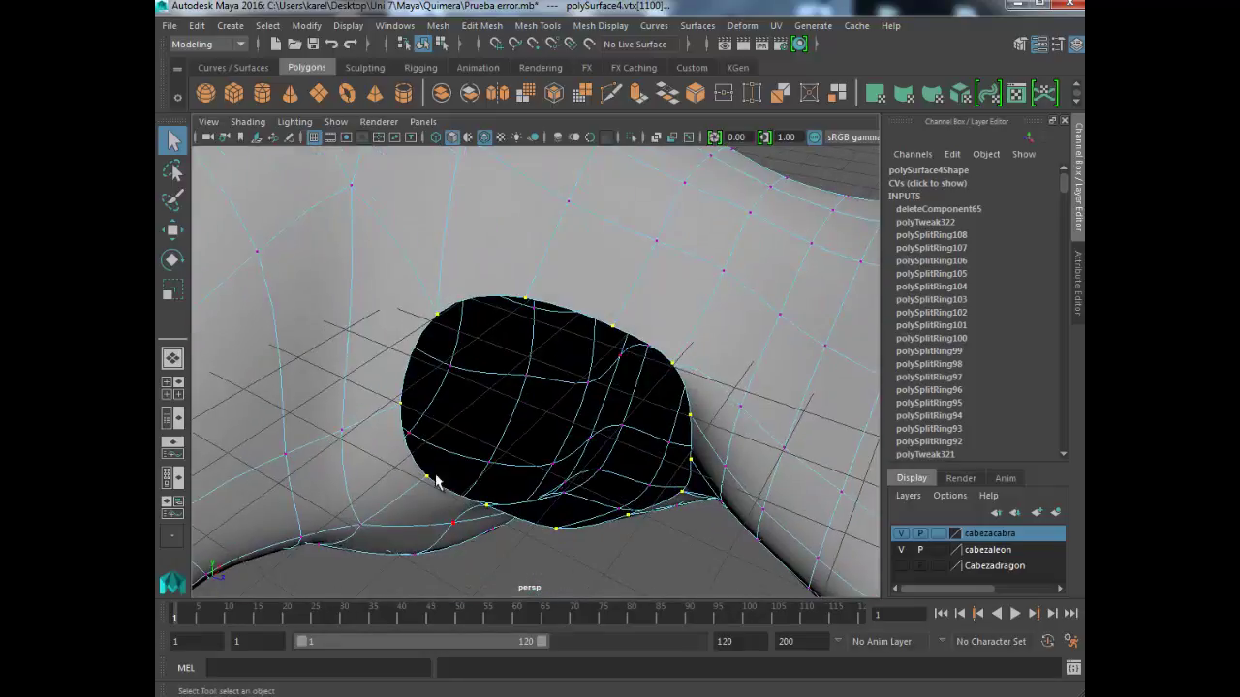
{"action": "left_click_drag", "start_coordinate": [549, 424], "coordinate": [569, 443], "text": "alt"}
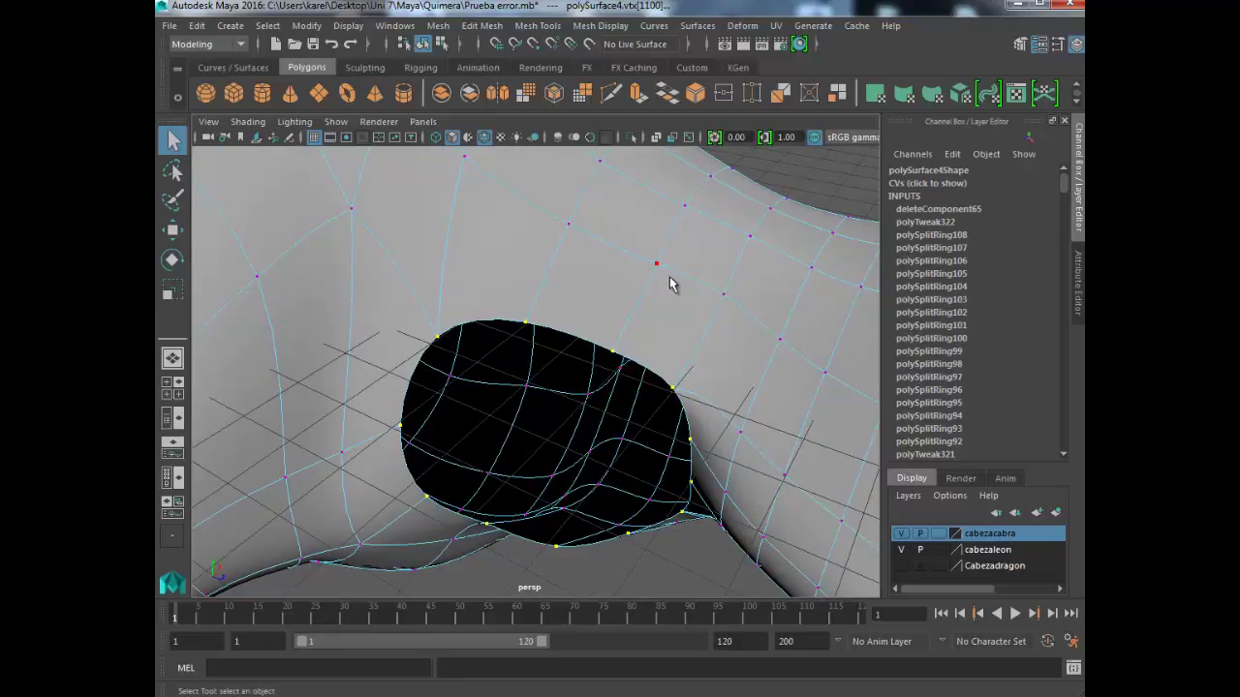
{"action": "right_click_drag", "start_coordinate": [669, 276], "coordinate": [761, 207]}
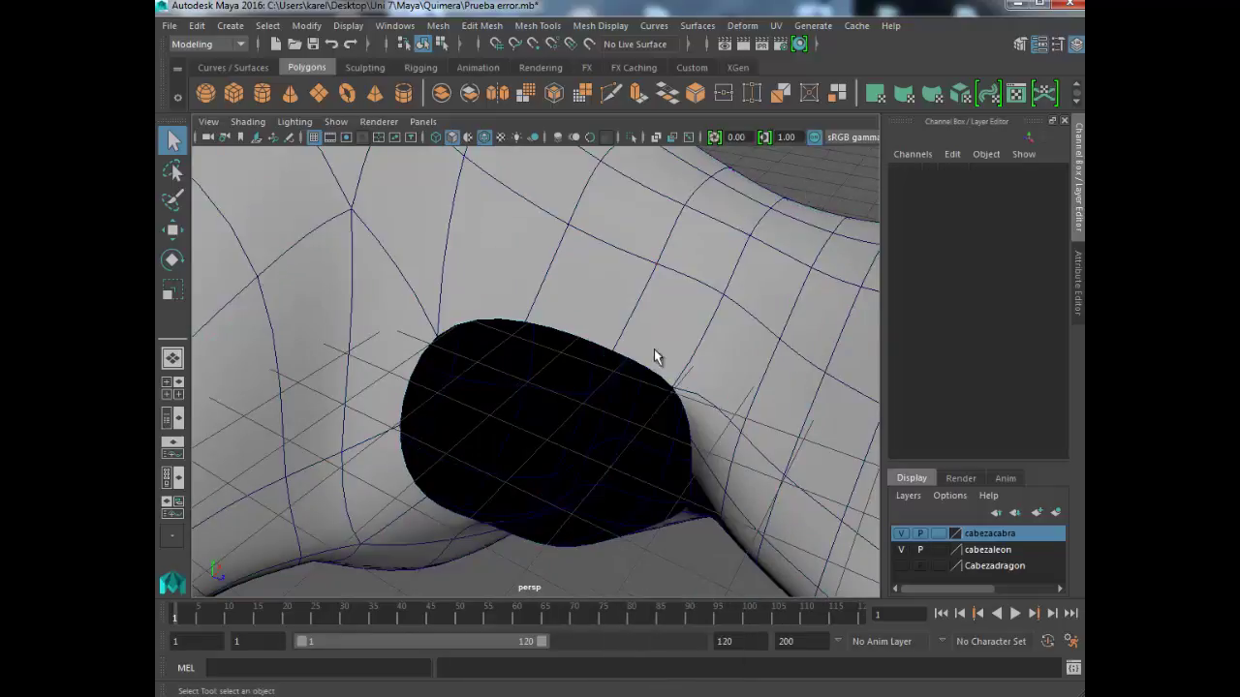
- Make the Cabezadragon layer visible again to show the dragon head beside the body
{"action": "mouse_move", "coordinate": [655, 355]}
{"action": "left_mouse_down", "text": "alt"}
{"action": "mouse_move", "coordinate": [670, 421]}
{"action": "mouse_move", "coordinate": [610, 419]}
{"action": "mouse_move", "coordinate": [595, 450]}
{"action": "left_mouse_up", "text": "alt"}
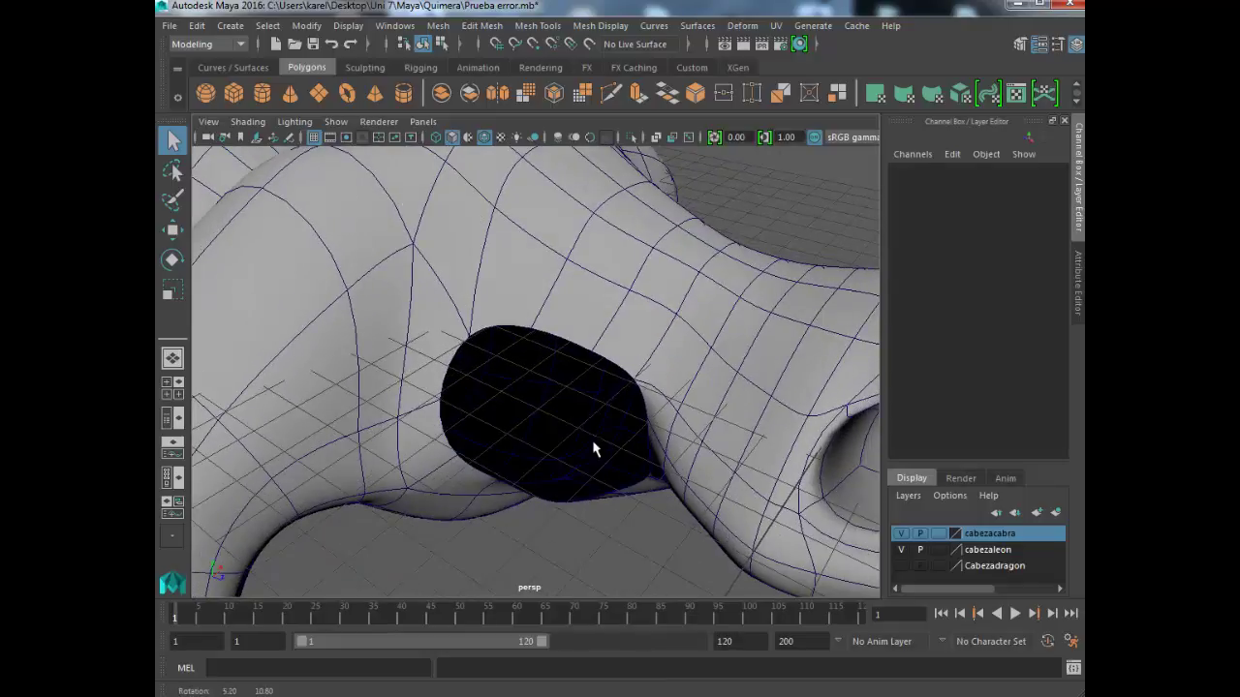
{"action": "left_click", "coordinate": [900, 566]}
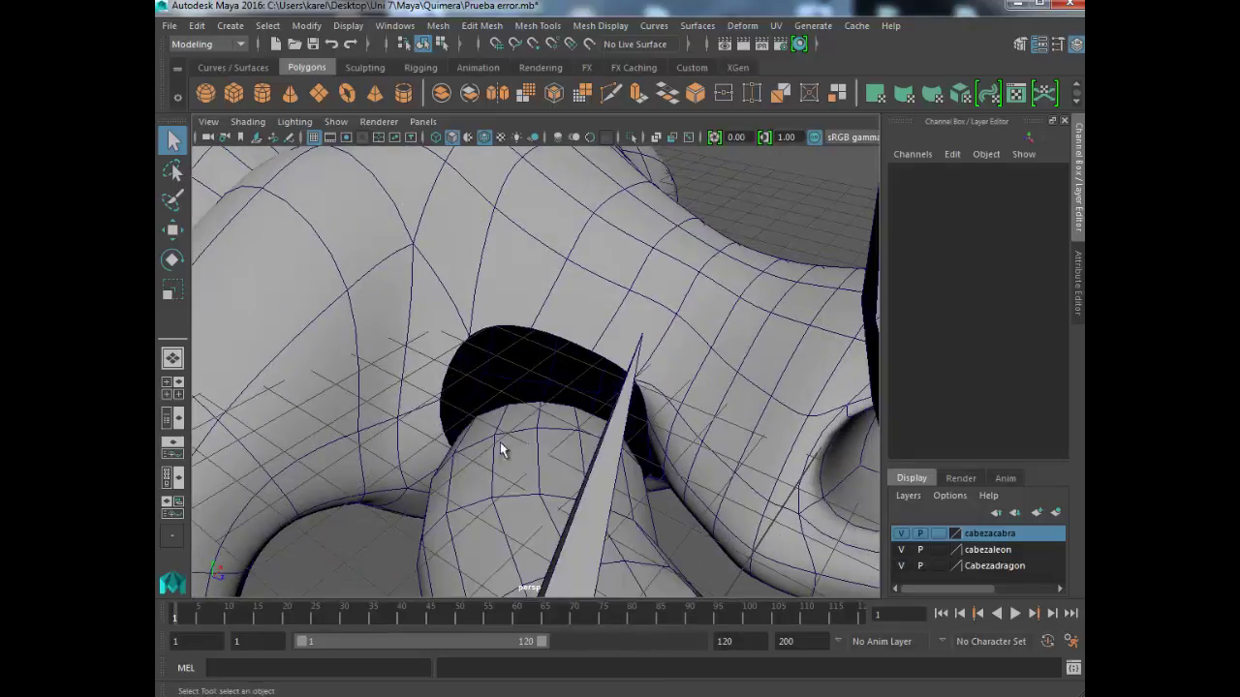
{"action": "mouse_move", "coordinate": [500, 446]}
{"action": "left_mouse_down", "text": "alt"}
{"action": "mouse_move", "coordinate": [747, 396]}
{"action": "mouse_move", "coordinate": [573, 446]}
{"action": "mouse_move", "coordinate": [567, 405]}
{"action": "mouse_move", "coordinate": [551, 410]}
{"action": "mouse_move", "coordinate": [584, 410]}
{"action": "mouse_move", "coordinate": [582, 384]}
{"action": "left_mouse_up", "text": "alt"}
- Put the dragon head mesh in vertex mode and orbit to face its neck opening
{"action": "left_click", "coordinate": [556, 401]}
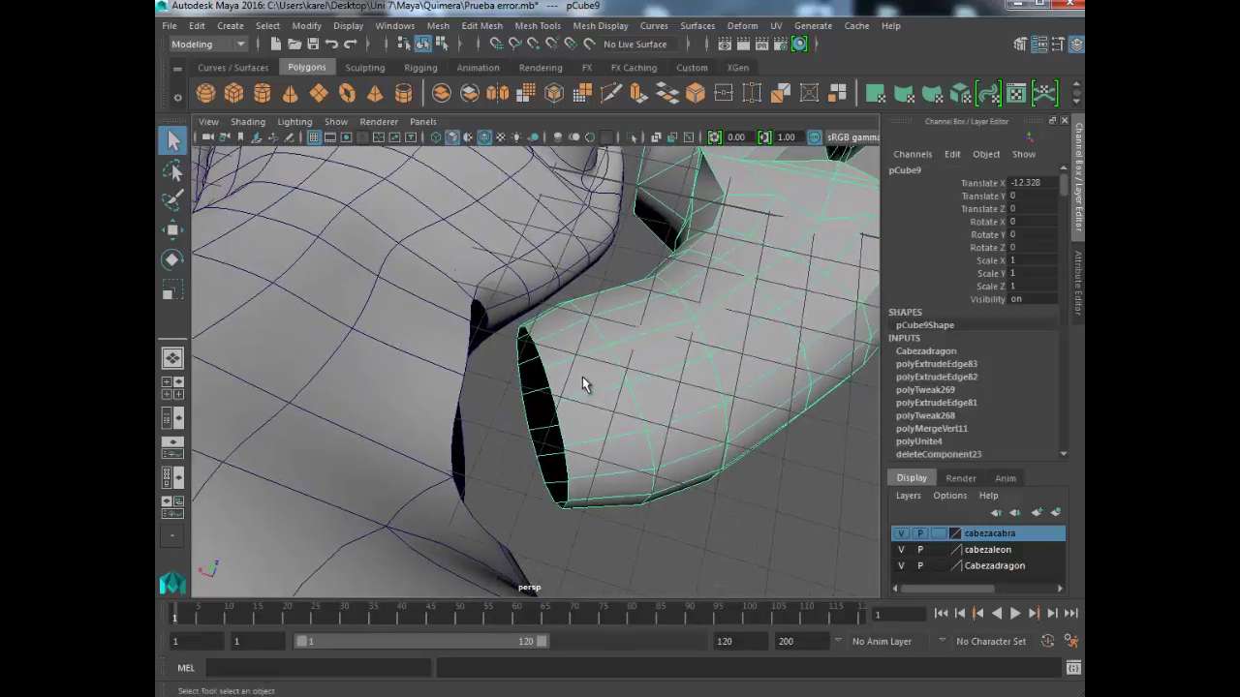
{"action": "right_click_drag", "start_coordinate": [597, 231], "coordinate": [597, 351]}
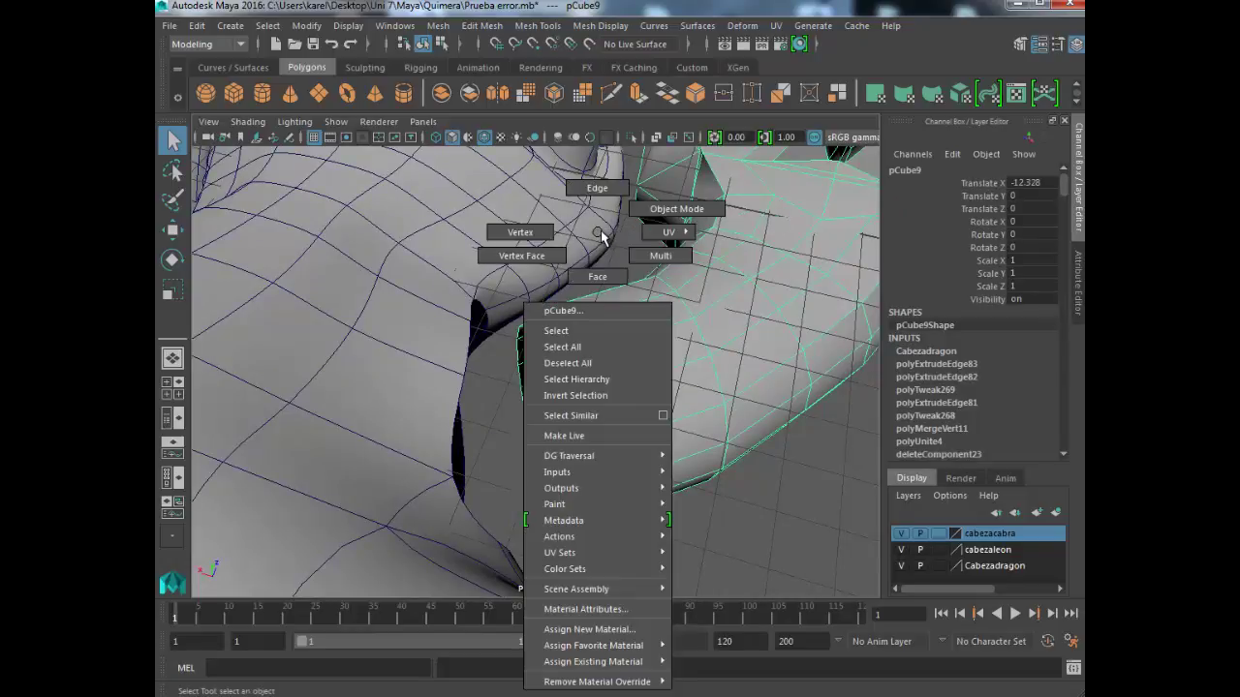
{"action": "left_click", "coordinate": [641, 215]}
{"action": "right_click_drag", "start_coordinate": [568, 232], "coordinate": [501, 219]}
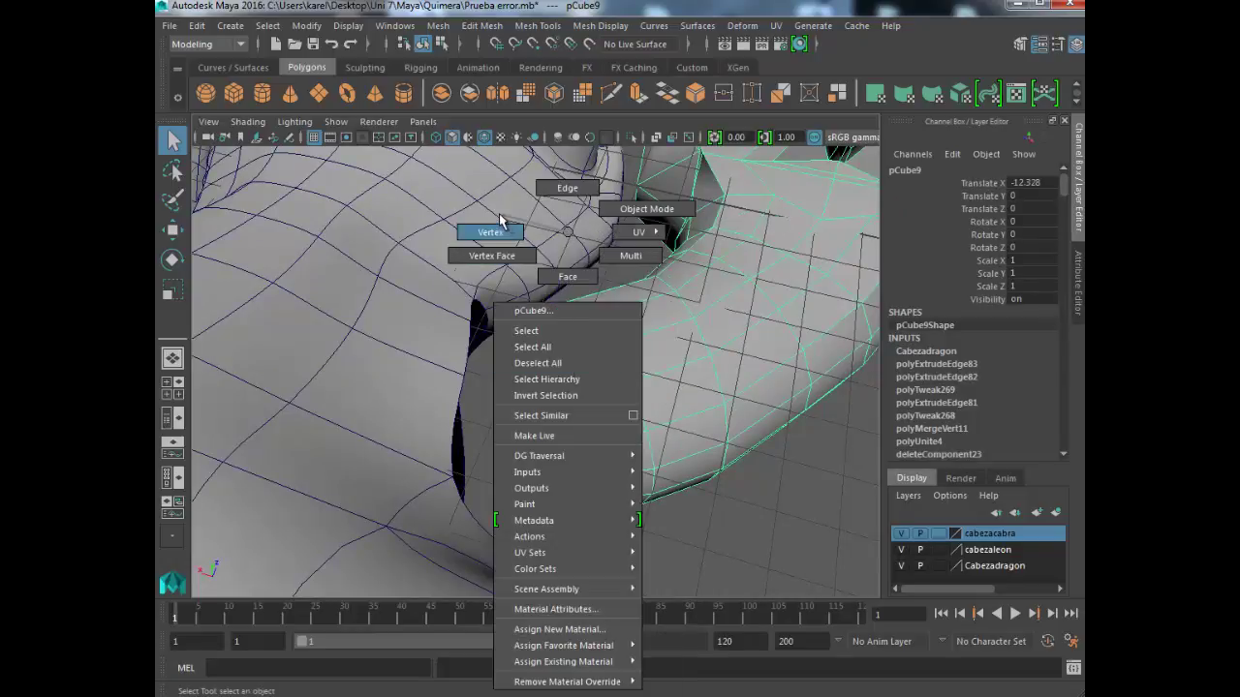
{"action": "left_click", "coordinate": [488, 237]}
{"action": "mouse_move", "coordinate": [576, 401]}
{"action": "left_mouse_down", "text": "alt"}
{"action": "mouse_move", "coordinate": [575, 369]}
{"action": "mouse_move", "coordinate": [540, 352]}
{"action": "mouse_move", "coordinate": [551, 324]}
{"action": "mouse_move", "coordinate": [523, 323]}
{"action": "mouse_move", "coordinate": [508, 346]}
{"action": "left_mouse_up", "text": "alt"}
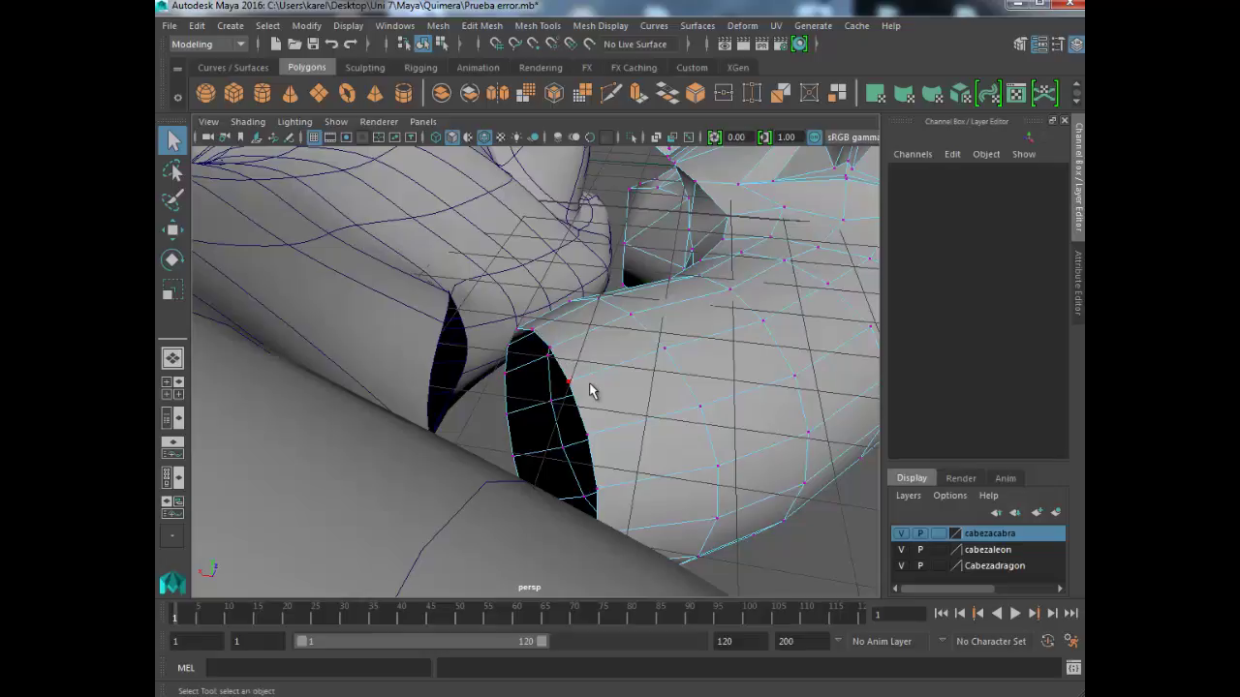
{"action": "left_click_drag", "start_coordinate": [602, 445], "coordinate": [524, 491], "text": "alt"}
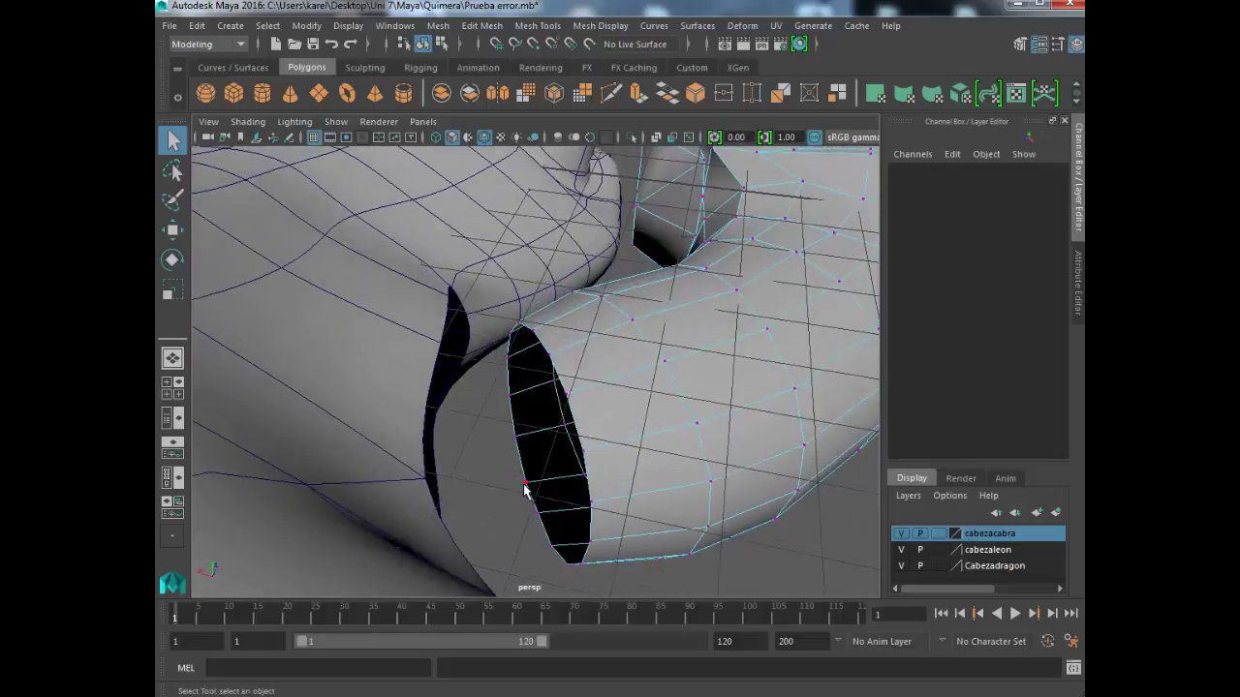
{"action": "mouse_move", "coordinate": [602, 575]}
{"action": "left_mouse_down", "text": "alt"}
{"action": "mouse_move", "coordinate": [485, 456]}
{"action": "mouse_move", "coordinate": [524, 428]}
{"action": "left_mouse_up", "text": "alt"}
- Return to object mode and toggle the Cabezadragon layer off, on, then off, facing the opening
{"action": "right_click_drag", "start_coordinate": [704, 400], "coordinate": [787, 209]}
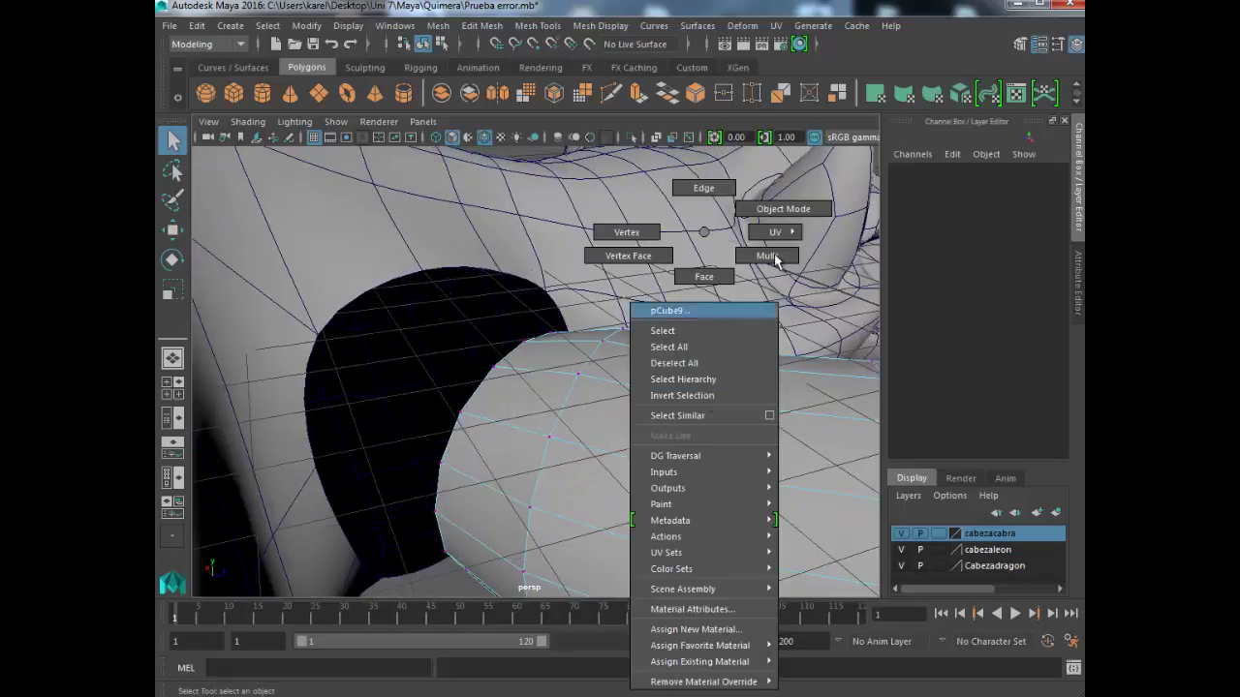
{"action": "left_click", "coordinate": [901, 566]}
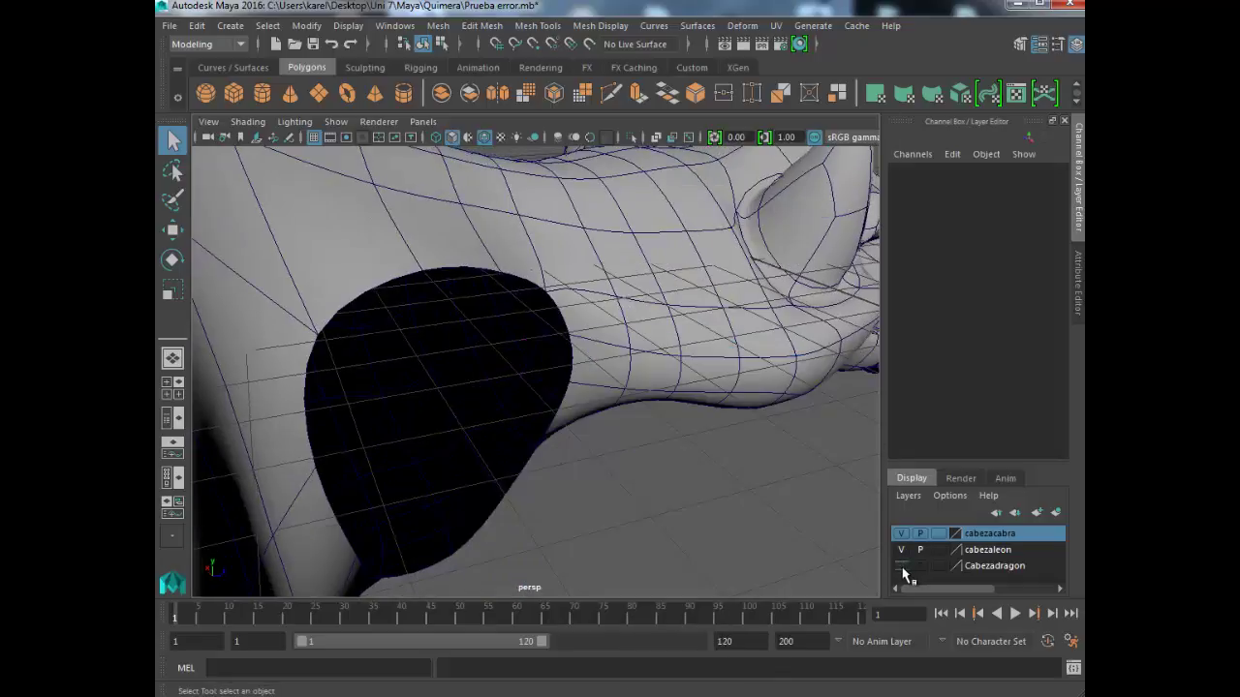
{"action": "mouse_move", "coordinate": [532, 456]}
{"action": "left_mouse_down", "text": "alt"}
{"action": "mouse_move", "coordinate": [504, 448]}
{"action": "mouse_move", "coordinate": [819, 562]}
{"action": "left_mouse_up", "text": "alt"}
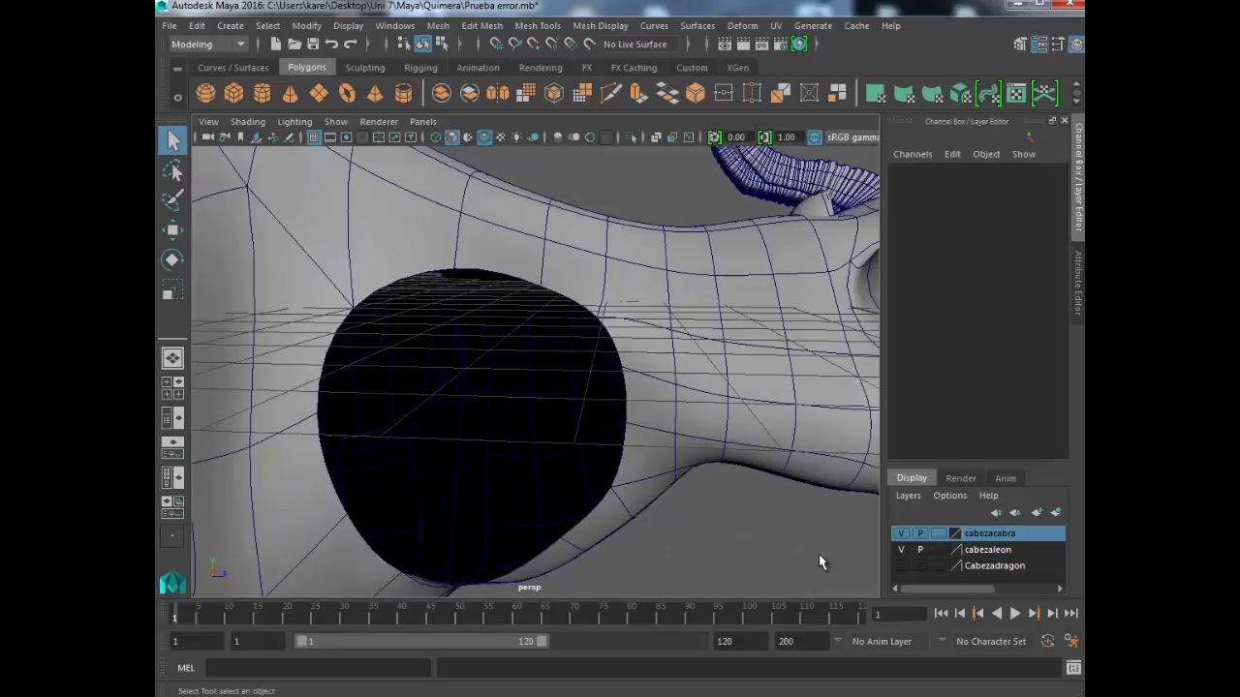
{"action": "left_click", "coordinate": [901, 566]}
{"action": "mouse_move", "coordinate": [478, 368]}
{"action": "left_mouse_down", "text": "alt"}
{"action": "mouse_move", "coordinate": [497, 435]}
{"action": "mouse_move", "coordinate": [478, 255]}
{"action": "mouse_move", "coordinate": [512, 319]}
{"action": "mouse_move", "coordinate": [510, 269]}
{"action": "mouse_move", "coordinate": [456, 442]}
{"action": "mouse_move", "coordinate": [465, 513]}
{"action": "mouse_move", "coordinate": [499, 405]}
{"action": "left_mouse_up", "text": "alt"}
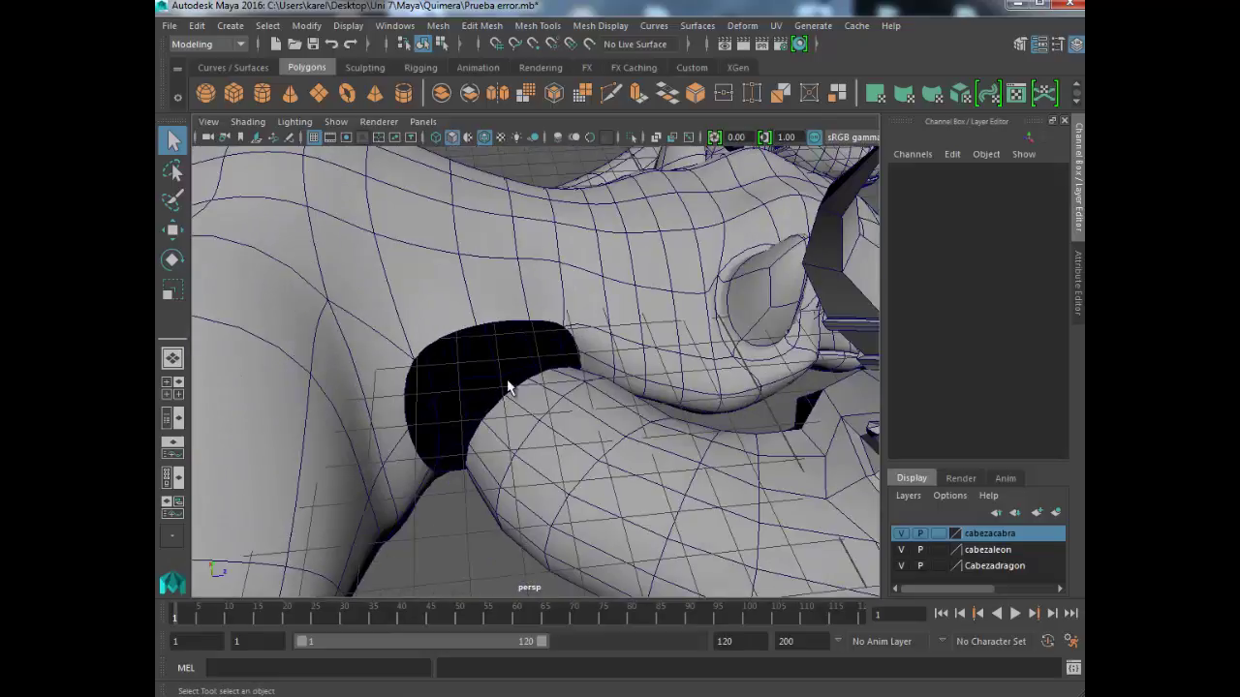
{"action": "left_click", "coordinate": [901, 566]}
{"action": "mouse_move", "coordinate": [553, 462]}
{"action": "left_mouse_down", "text": "alt"}
{"action": "mouse_move", "coordinate": [545, 471]}
{"action": "mouse_move", "coordinate": [490, 410]}
{"action": "mouse_move", "coordinate": [536, 359]}
{"action": "mouse_move", "coordinate": [526, 378]}
{"action": "mouse_move", "coordinate": [512, 269]}
{"action": "mouse_move", "coordinate": [567, 316]}
{"action": "left_mouse_up", "text": "alt"}
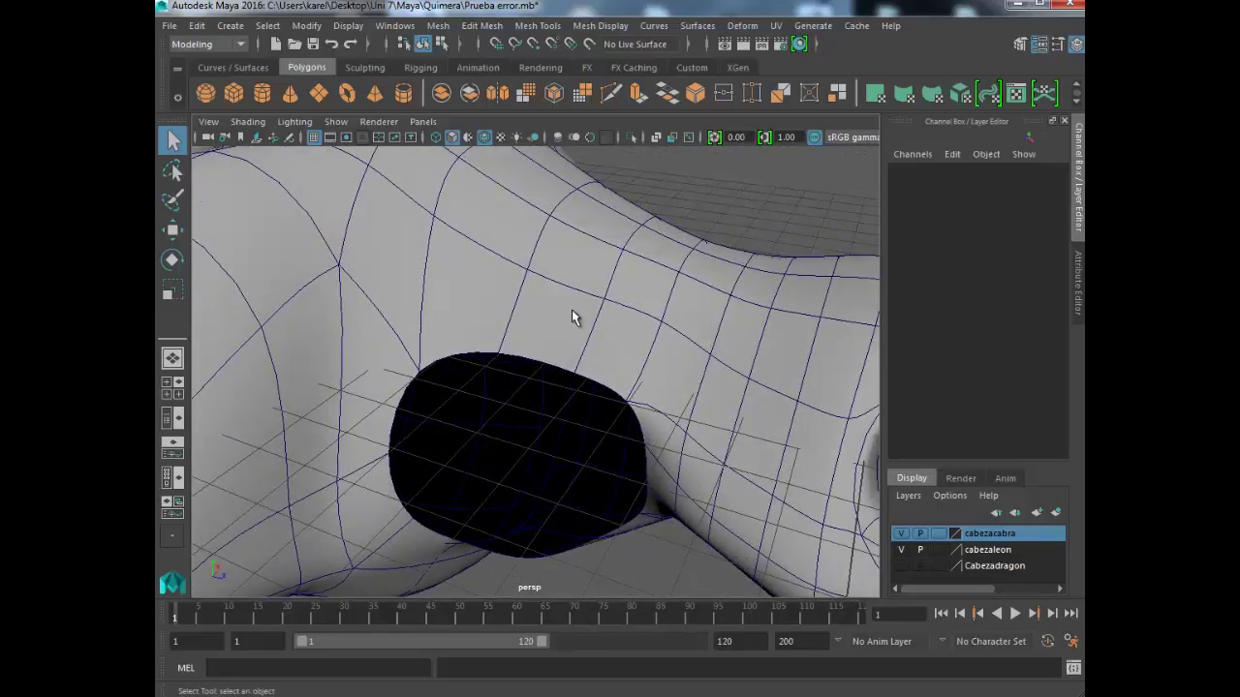
- Select the body mesh, set it back to object mode and turn off smooth preview
{"action": "left_click", "coordinate": [495, 34]}
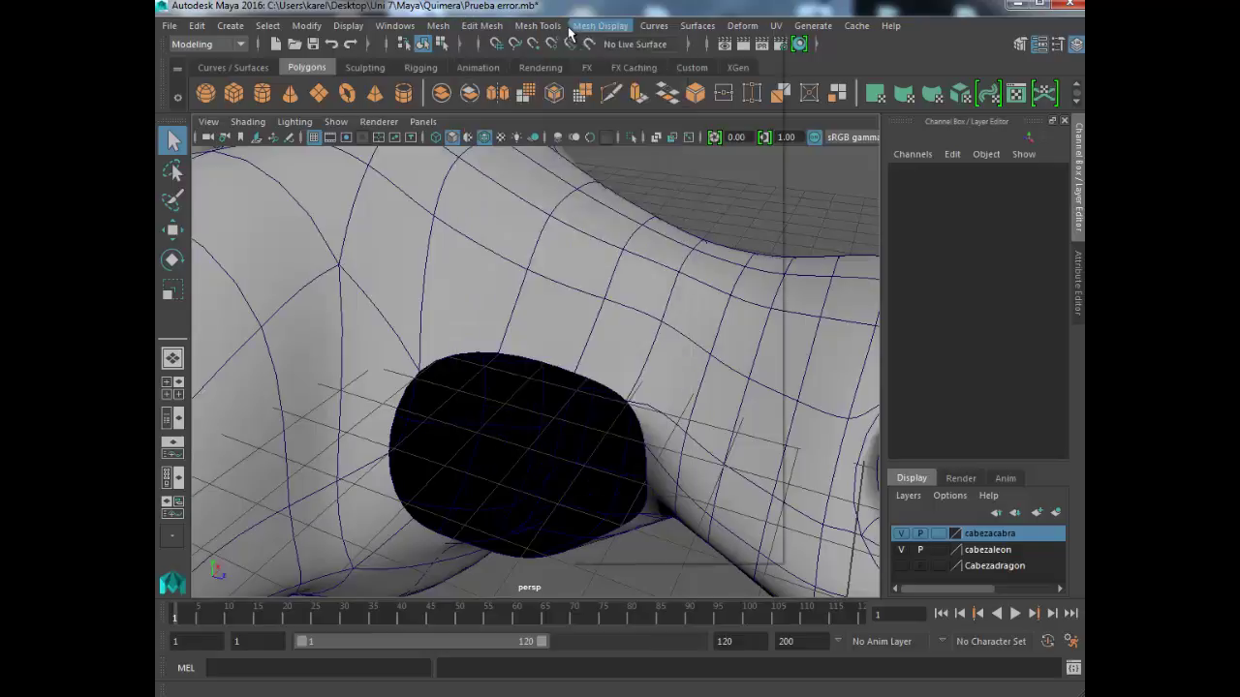
{"action": "left_click", "coordinate": [538, 25]}
{"action": "left_click", "coordinate": [620, 147]}
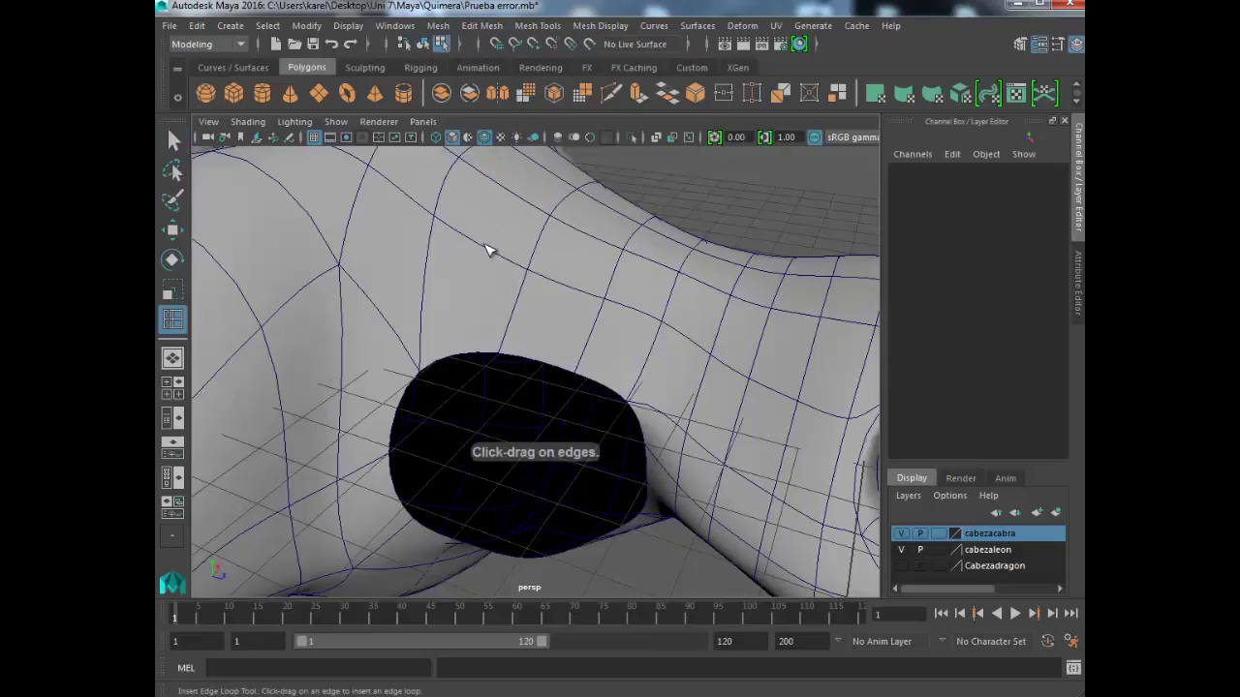
{"action": "left_click", "coordinate": [487, 251]}
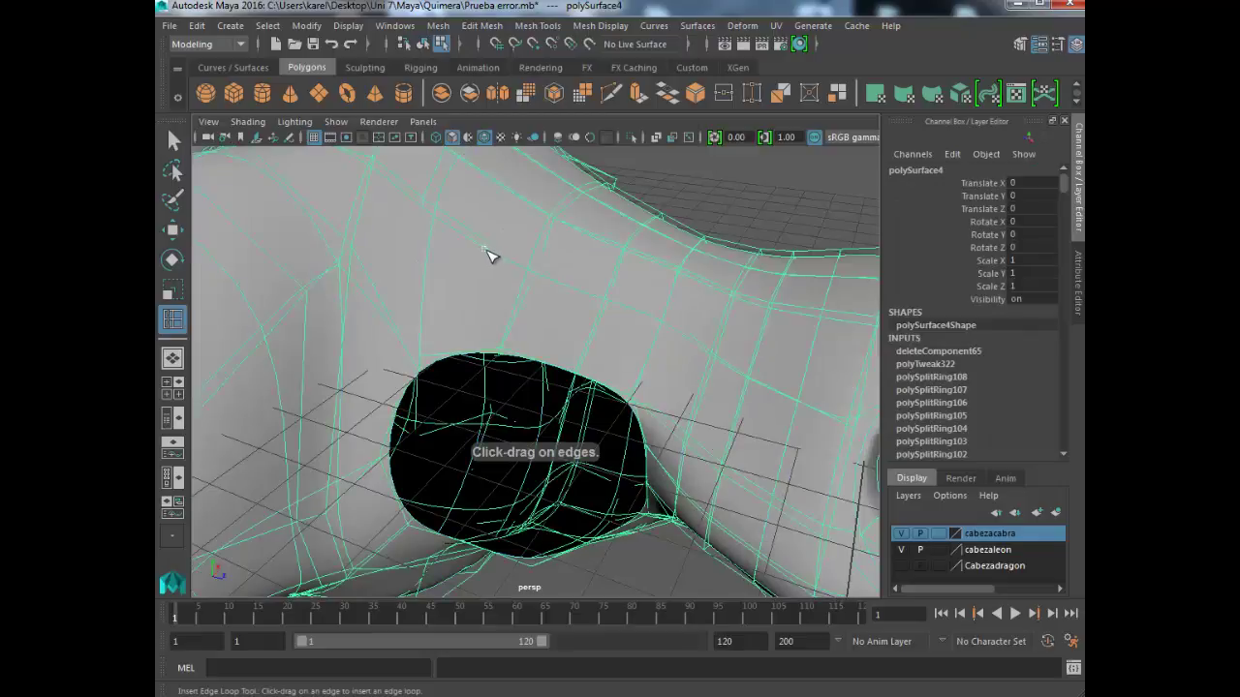
{"action": "key", "text": "q"}
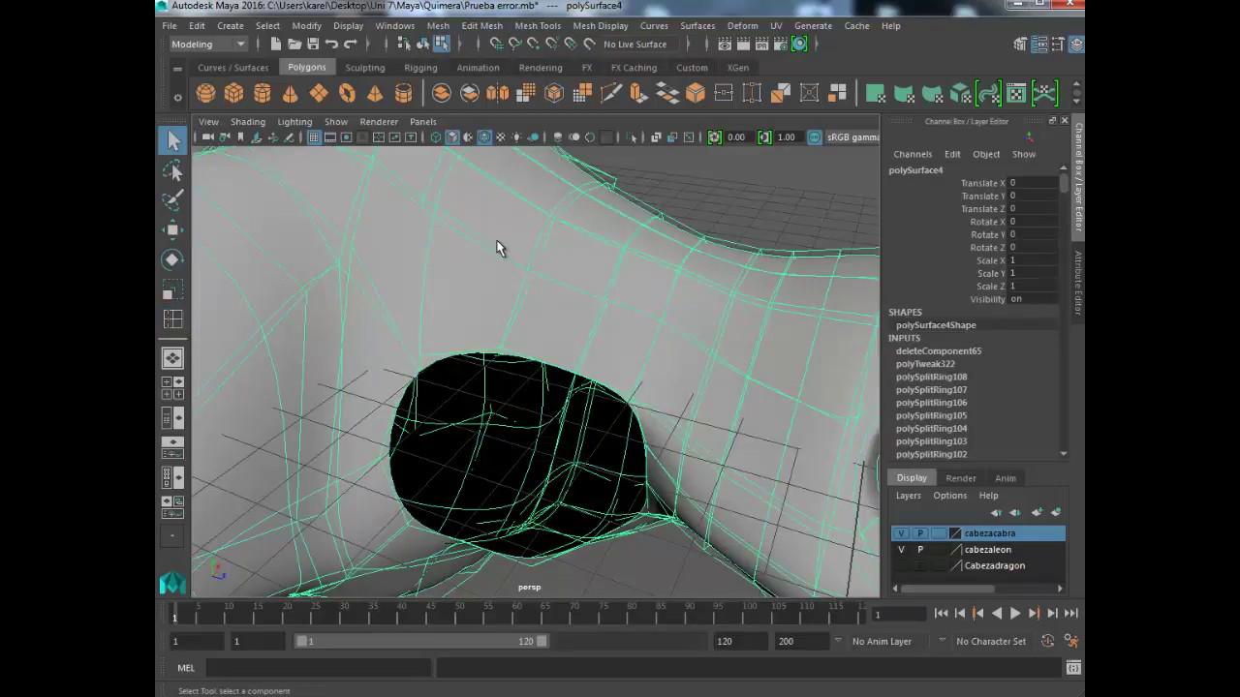
{"action": "right_click_drag", "start_coordinate": [497, 232], "coordinate": [550, 199]}
{"action": "left_click", "coordinate": [582, 236]}
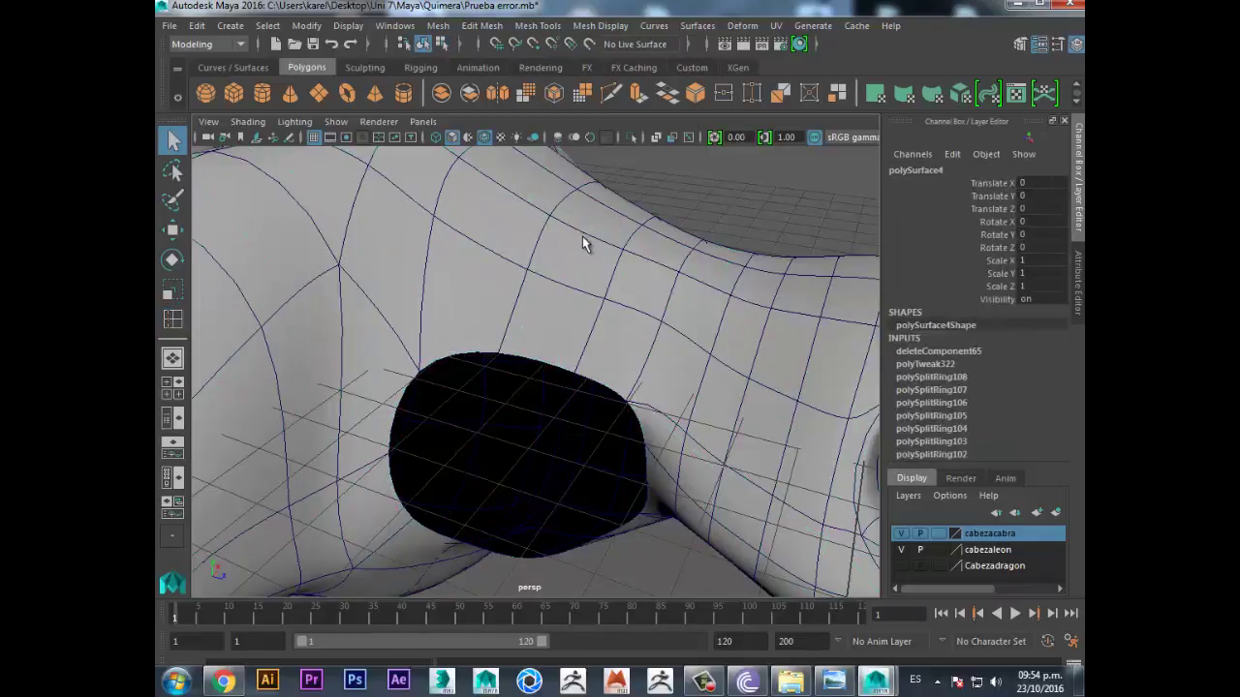
{"action": "key", "text": "1"}
{"action": "mouse_move", "coordinate": [581, 241]}
{"action": "left_mouse_down", "text": "alt"}
{"action": "mouse_move", "coordinate": [553, 297]}
{"action": "mouse_move", "coordinate": [526, 297]}
{"action": "left_mouse_up", "text": "alt"}
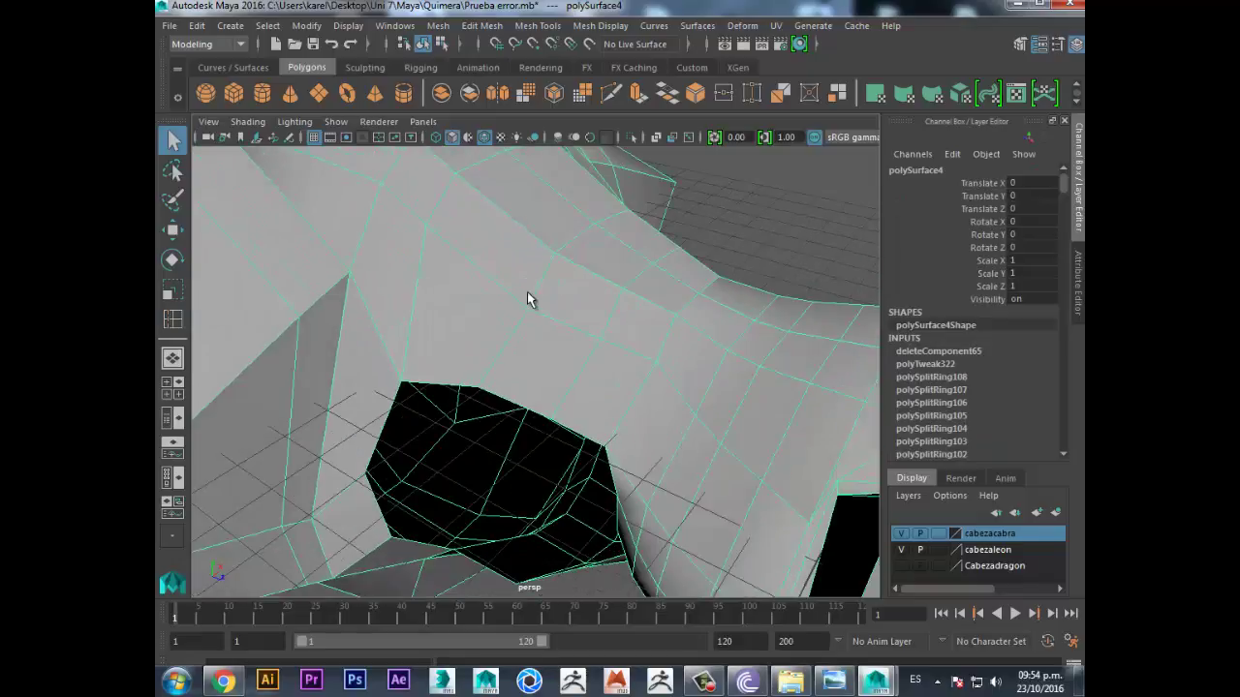
- Insert a new edge loop across the body mesh beside the neck hole
{"action": "left_click", "coordinate": [492, 28]}
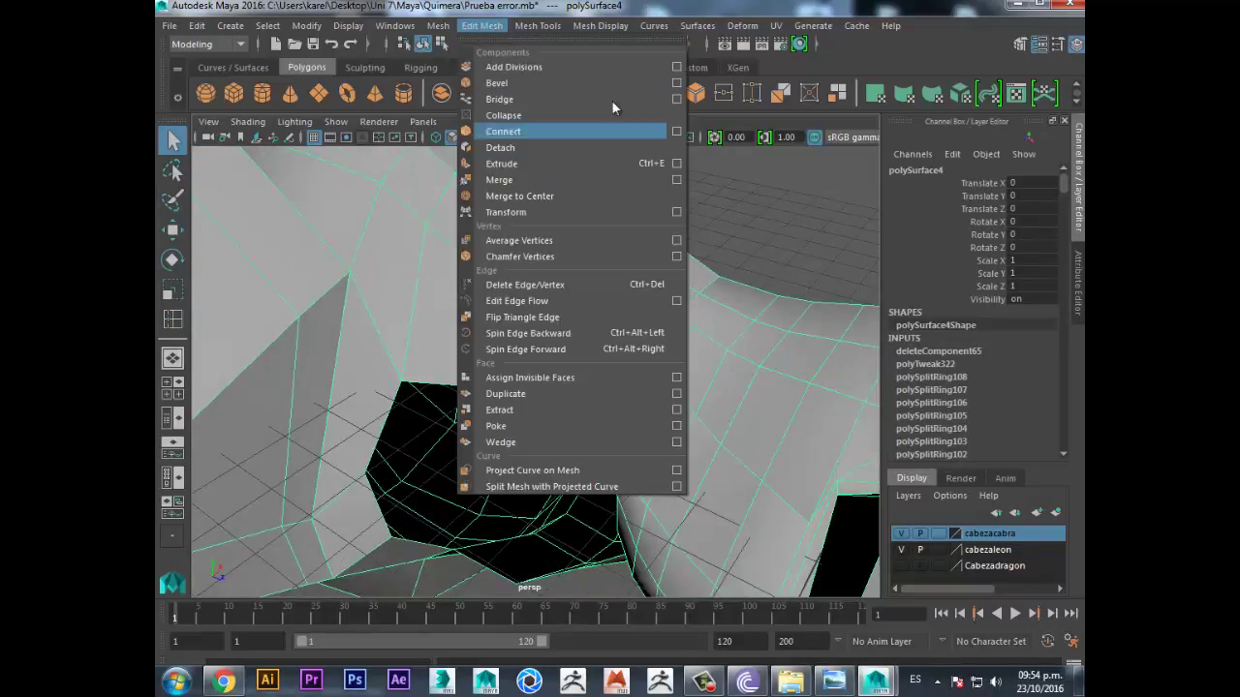
{"action": "left_click", "coordinate": [634, 148]}
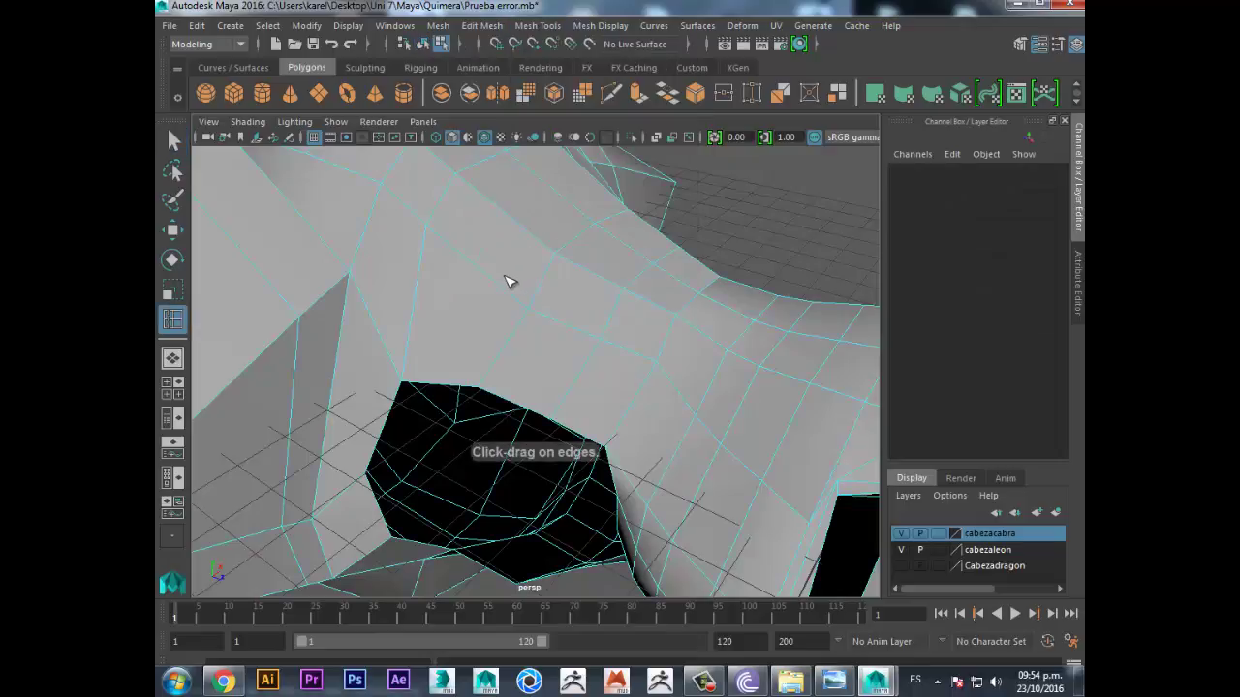
{"action": "left_click_drag", "start_coordinate": [493, 281], "coordinate": [547, 280]}
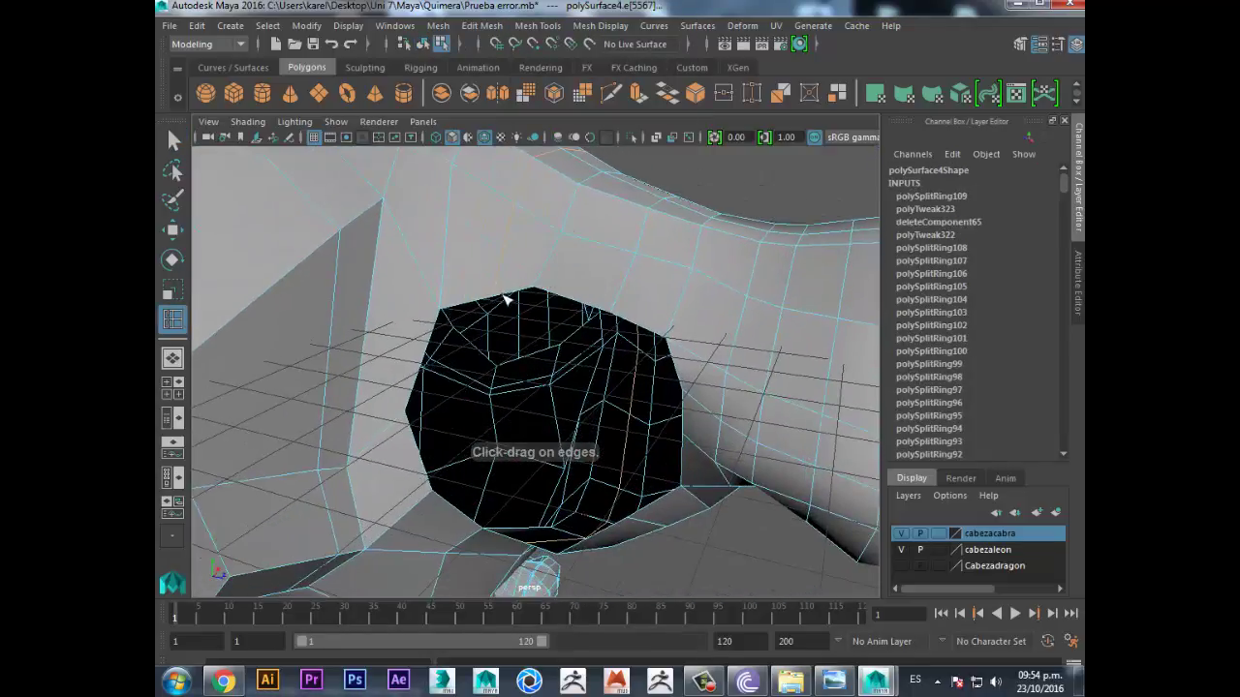
{"action": "left_click_drag", "start_coordinate": [626, 444], "coordinate": [656, 401], "text": "alt"}
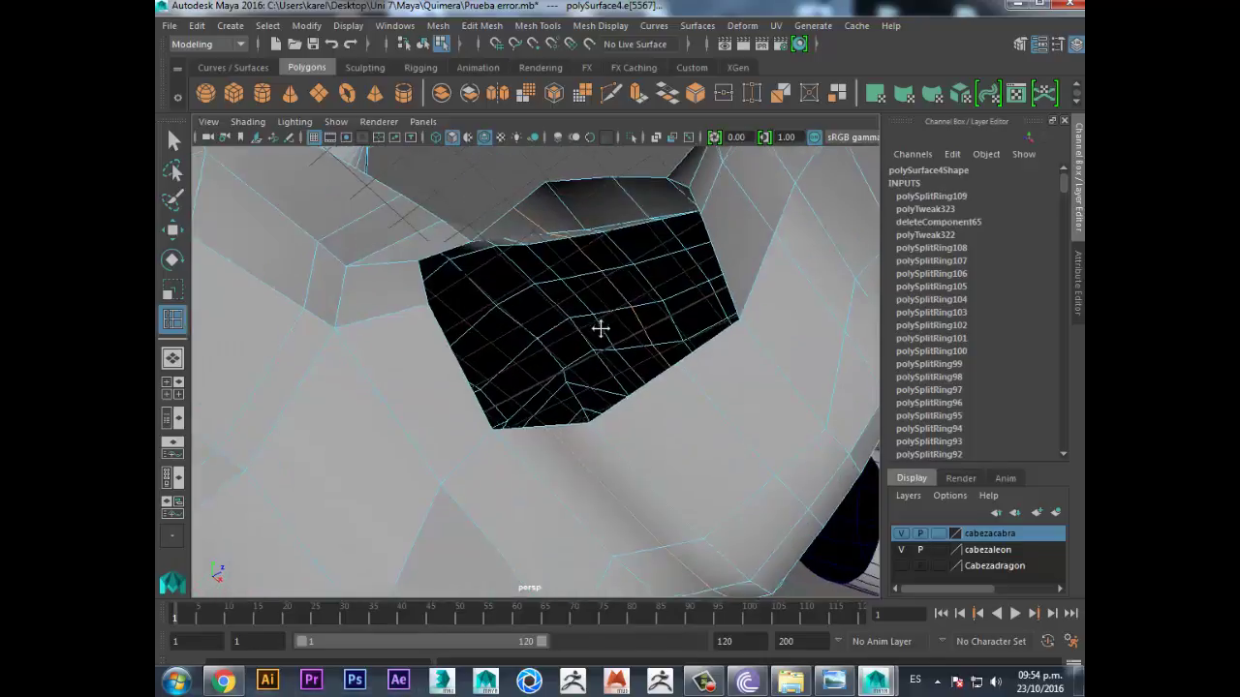
{"action": "mouse_move", "coordinate": [596, 347]}
{"action": "left_mouse_down", "text": "alt"}
{"action": "mouse_move", "coordinate": [611, 392]}
{"action": "mouse_move", "coordinate": [629, 333]}
{"action": "mouse_move", "coordinate": [603, 395]}
{"action": "left_mouse_up", "text": "alt"}
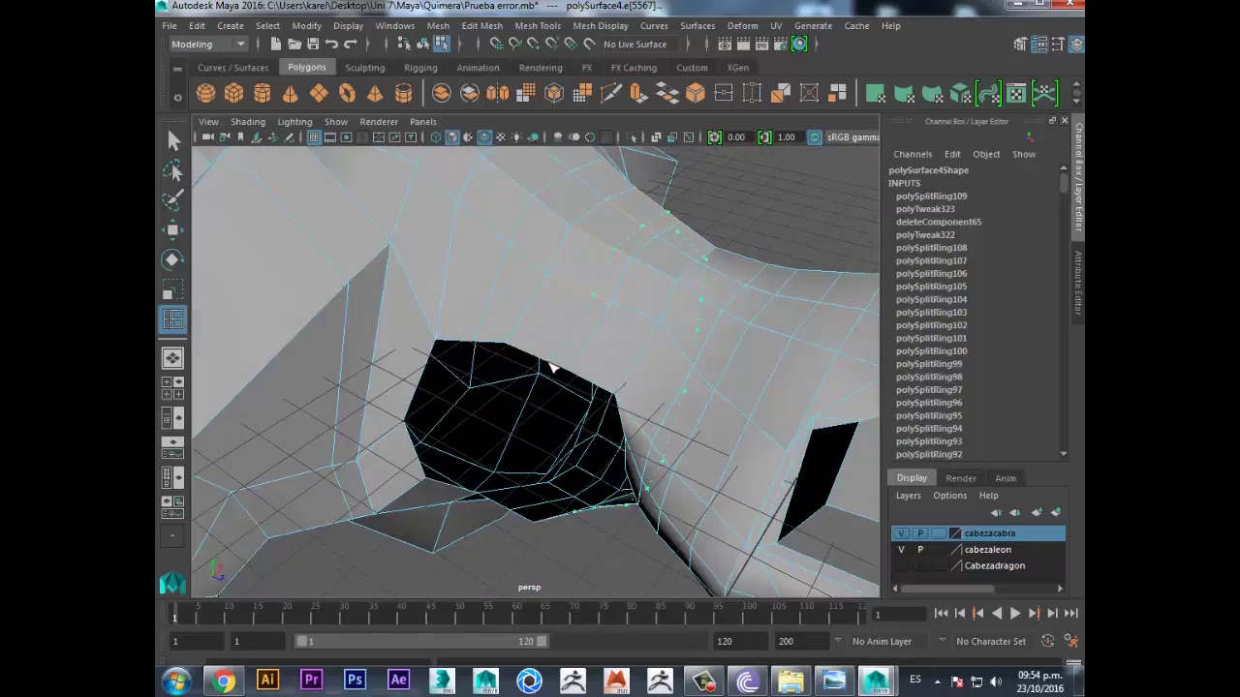
{"action": "key", "text": "q"}
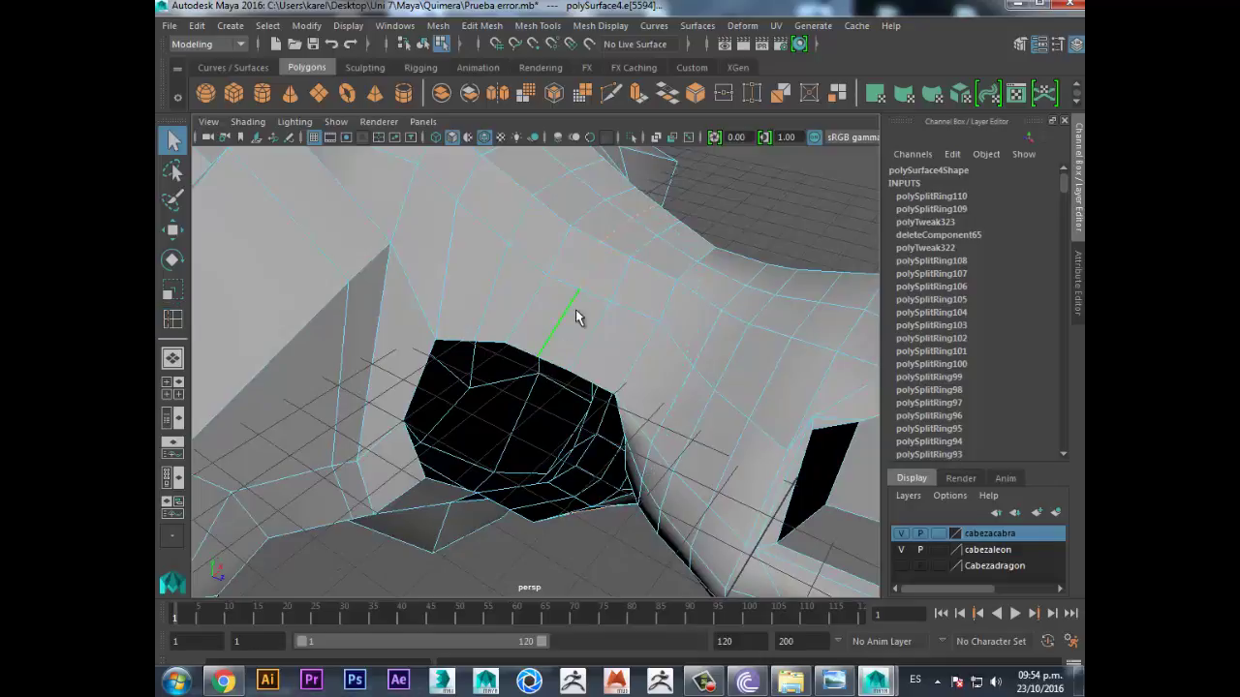
- Return to object mode, clear the selection and orbit to inspect the dark hole
{"action": "mouse_move", "coordinate": [580, 233]}
{"action": "right_mouse_down"}
{"action": "mouse_move", "coordinate": [581, 296]}
{"action": "mouse_move", "coordinate": [665, 207]}
{"action": "right_mouse_up"}
{"action": "left_click_drag", "start_coordinate": [545, 346], "coordinate": [664, 190], "text": "alt"}
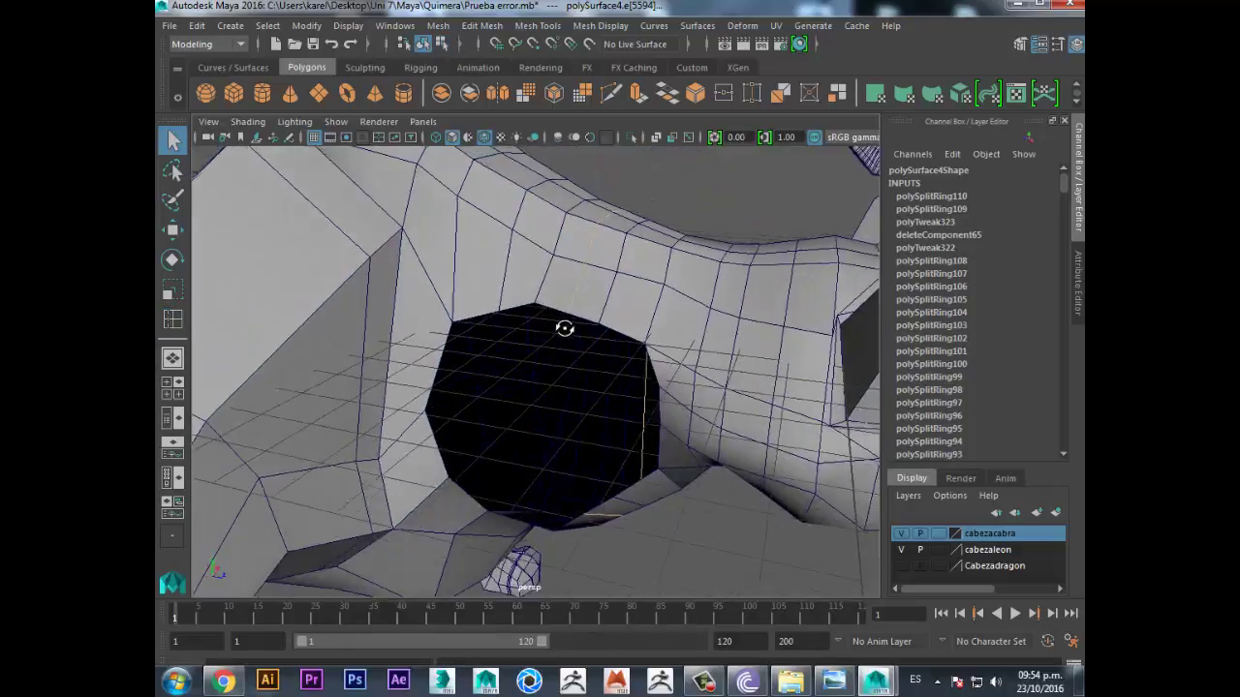
{"action": "left_click", "coordinate": [664, 190]}
{"action": "left_click_drag", "start_coordinate": [459, 307], "coordinate": [446, 332], "text": "alt"}
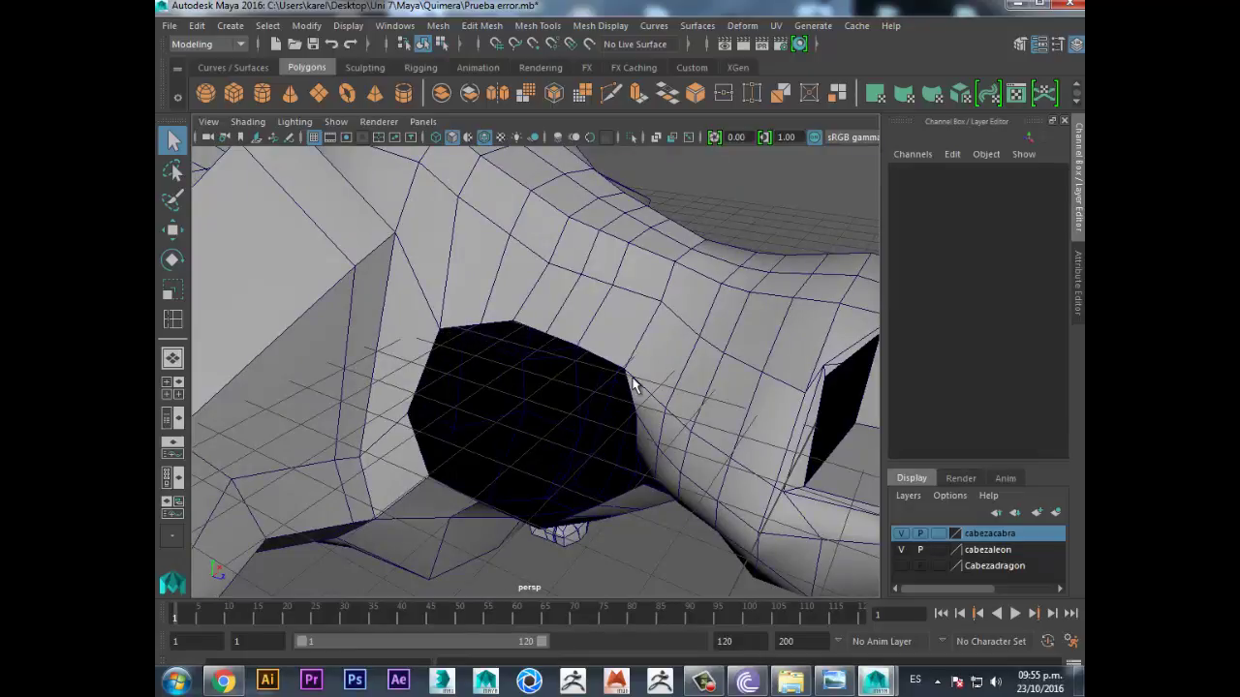
{"action": "left_click_drag", "start_coordinate": [667, 443], "coordinate": [679, 408], "text": "alt"}
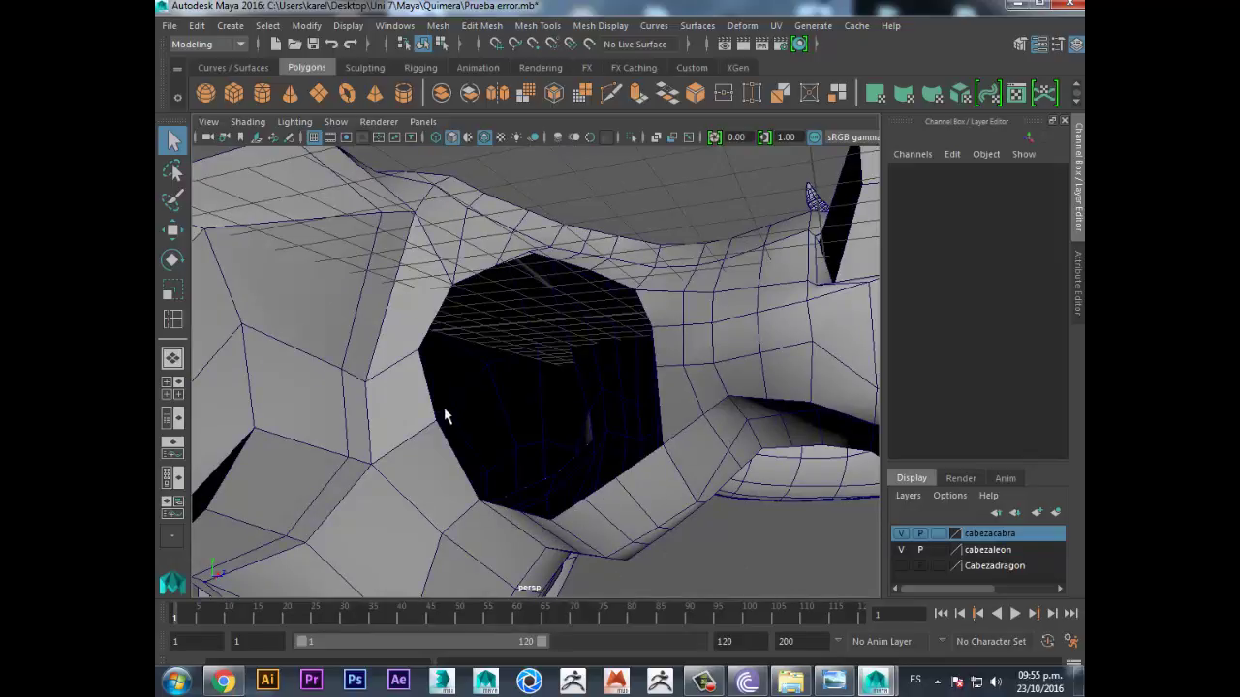
{"action": "mouse_move", "coordinate": [485, 324]}
{"action": "left_mouse_down", "text": "alt"}
{"action": "mouse_move", "coordinate": [498, 382]}
{"action": "mouse_move", "coordinate": [609, 304]}
{"action": "mouse_move", "coordinate": [485, 324]}
{"action": "mouse_move", "coordinate": [546, 303]}
{"action": "mouse_move", "coordinate": [745, 430]}
{"action": "left_mouse_up", "text": "alt"}
- Show the Cabezadragon layer and select the dragon neck mesh
{"action": "left_click", "coordinate": [592, 335]}
{"action": "scroll", "coordinate": [532, 301], "scroll_direction": "down", "scroll_amount": 3}
{"action": "scroll", "coordinate": [531, 301], "scroll_direction": "down", "scroll_amount": 2}
{"action": "scroll", "coordinate": [540, 301], "scroll_direction": "up", "scroll_amount": 5}
{"action": "left_click", "coordinate": [900, 567]}
{"action": "mouse_move", "coordinate": [634, 435]}
{"action": "left_mouse_down", "text": "alt"}
{"action": "mouse_move", "coordinate": [465, 402]}
{"action": "mouse_move", "coordinate": [604, 360]}
{"action": "mouse_move", "coordinate": [512, 420]}
{"action": "left_mouse_up", "text": "alt"}
{"action": "left_click", "coordinate": [514, 432]}
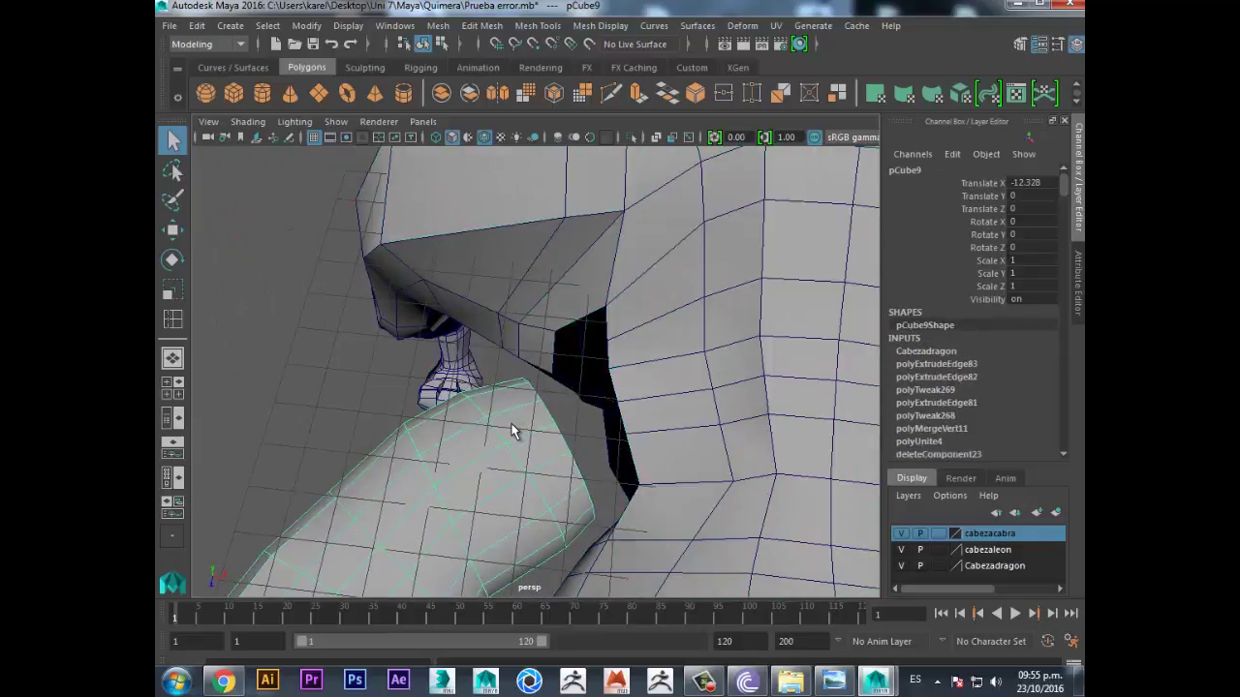
{"action": "scroll", "coordinate": [534, 429], "scroll_direction": "down", "scroll_amount": 4}
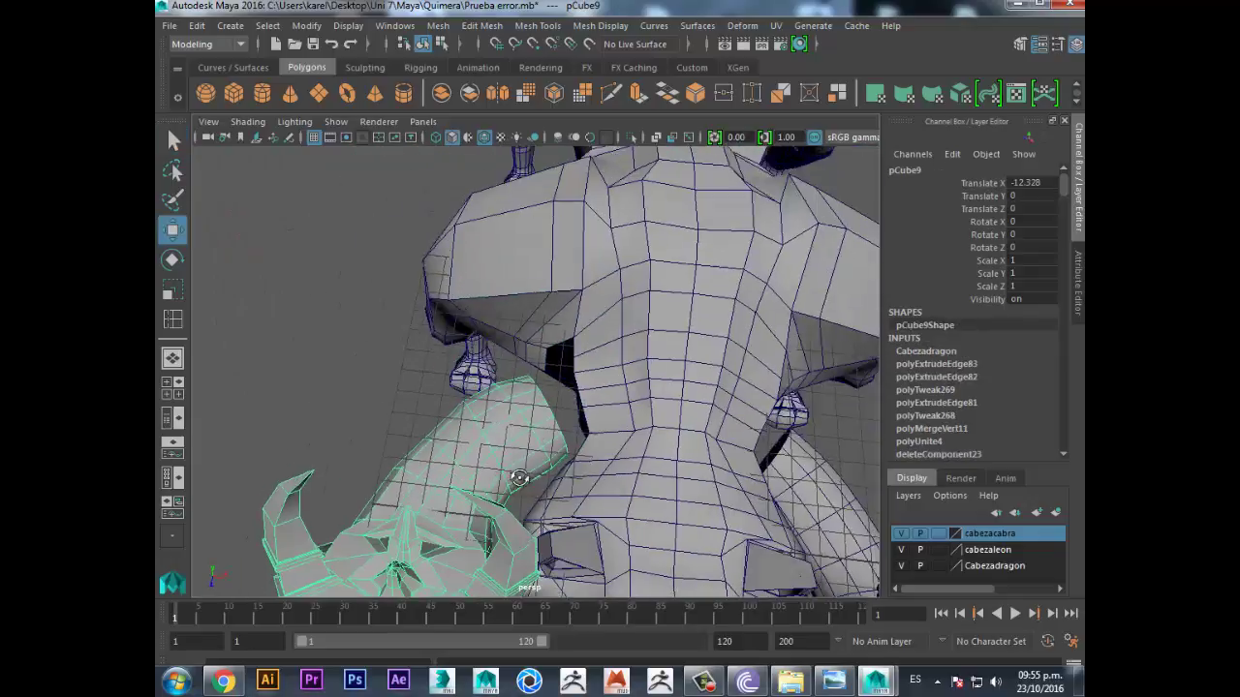
{"action": "scroll", "coordinate": [523, 455], "scroll_direction": "up", "scroll_amount": 1}
{"action": "scroll", "coordinate": [545, 443], "scroll_direction": "up", "scroll_amount": 2}
{"action": "scroll", "coordinate": [543, 436], "scroll_direction": "up", "scroll_amount": 1}
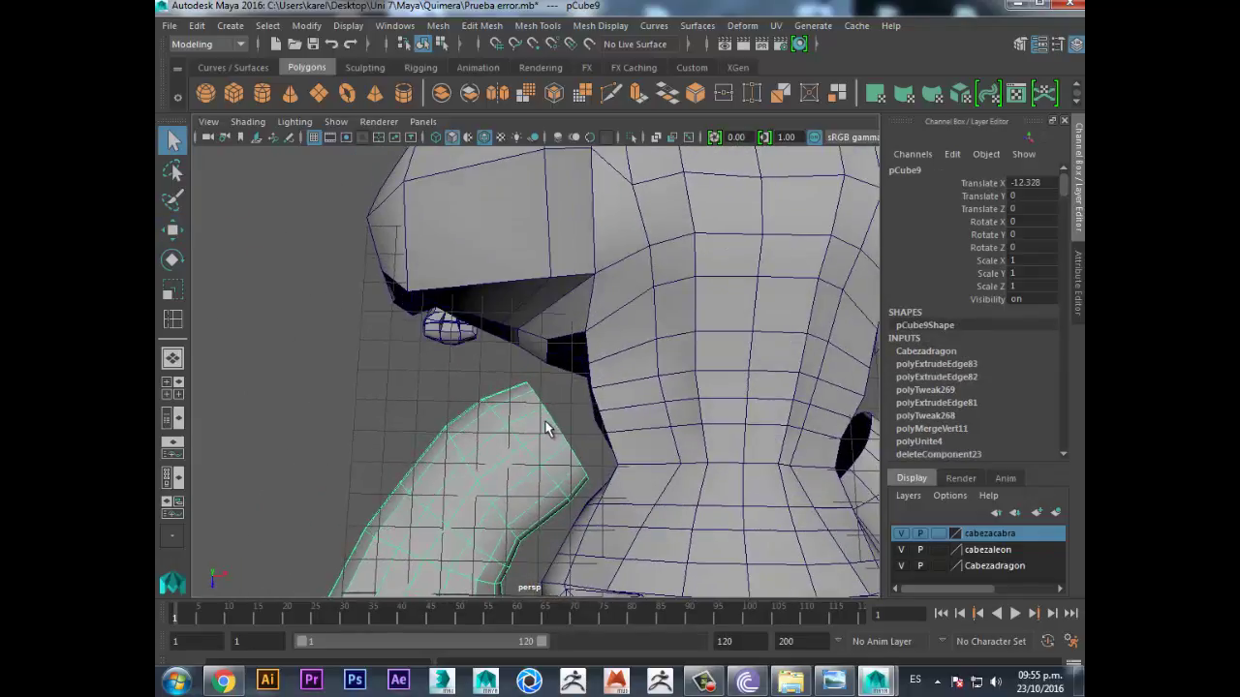
- Select the neck's top vertex loop, shrink it slightly and lift it toward the body
{"action": "right_click_drag", "start_coordinate": [526, 234], "coordinate": [456, 252]}
{"action": "scroll", "coordinate": [507, 471], "scroll_direction": "up", "scroll_amount": 2}
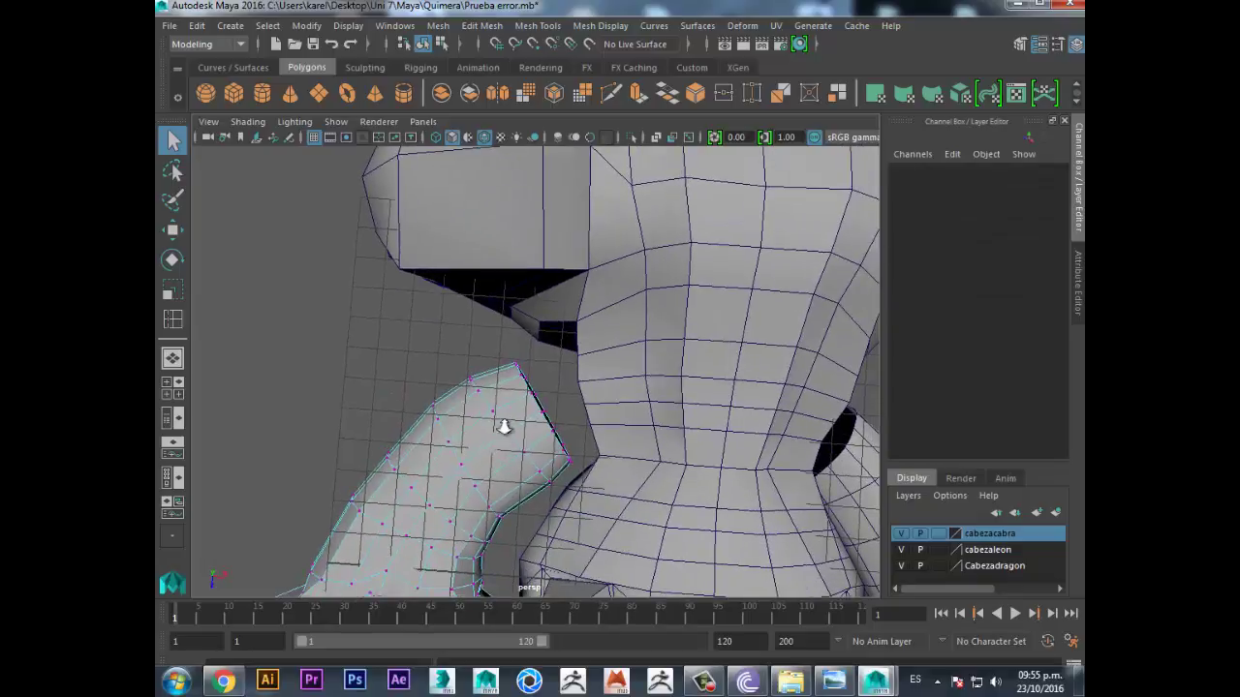
{"action": "scroll", "coordinate": [494, 446], "scroll_direction": "up", "scroll_amount": 1}
{"action": "double_click", "coordinate": [484, 429]}
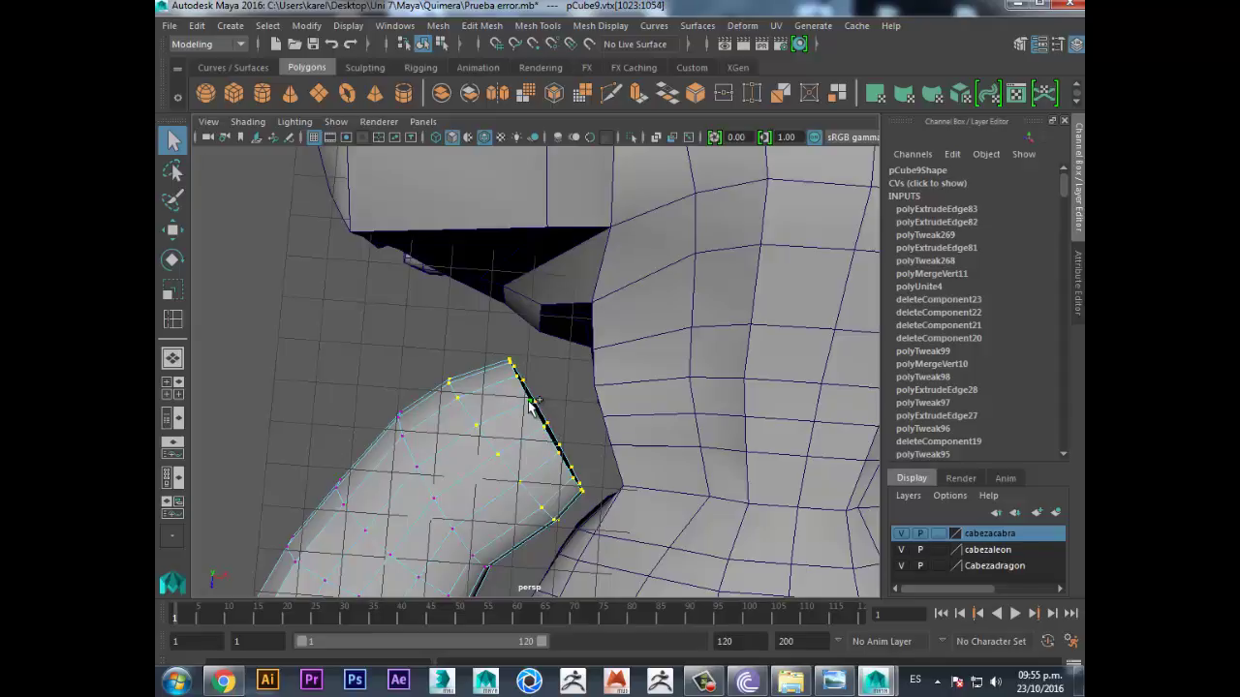
{"action": "key", "text": "e"}
{"action": "key", "text": "r"}
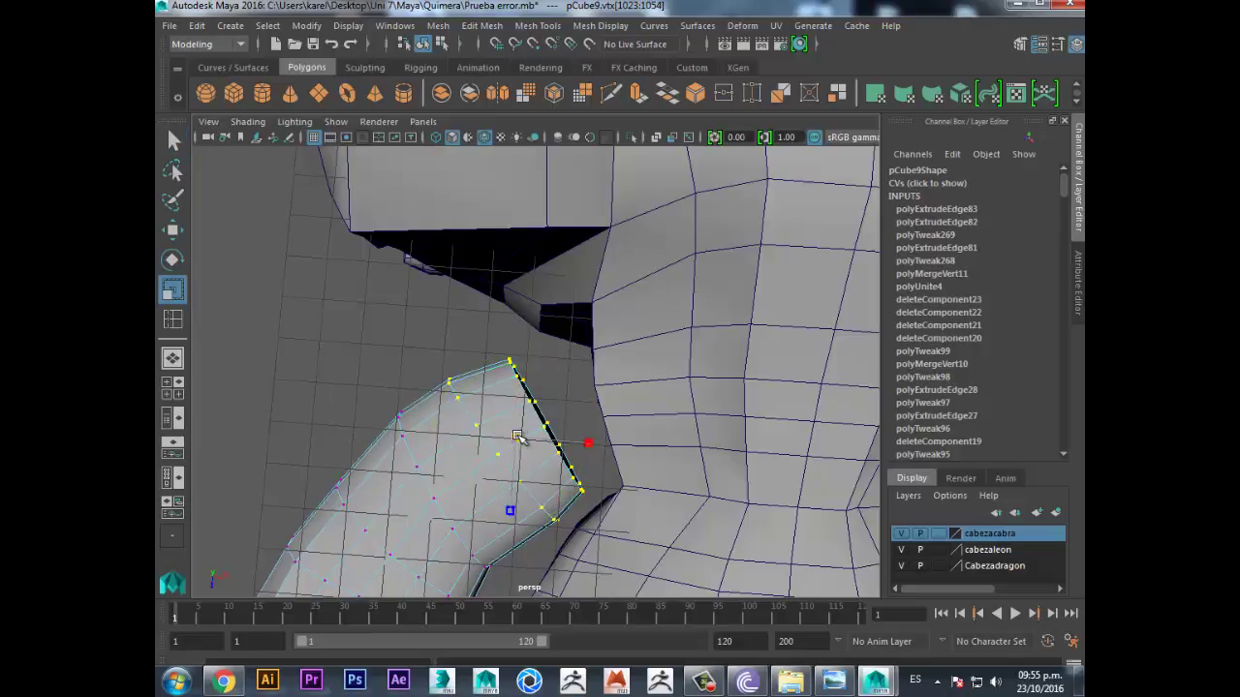
{"action": "left_click_drag", "start_coordinate": [523, 439], "coordinate": [537, 448]}
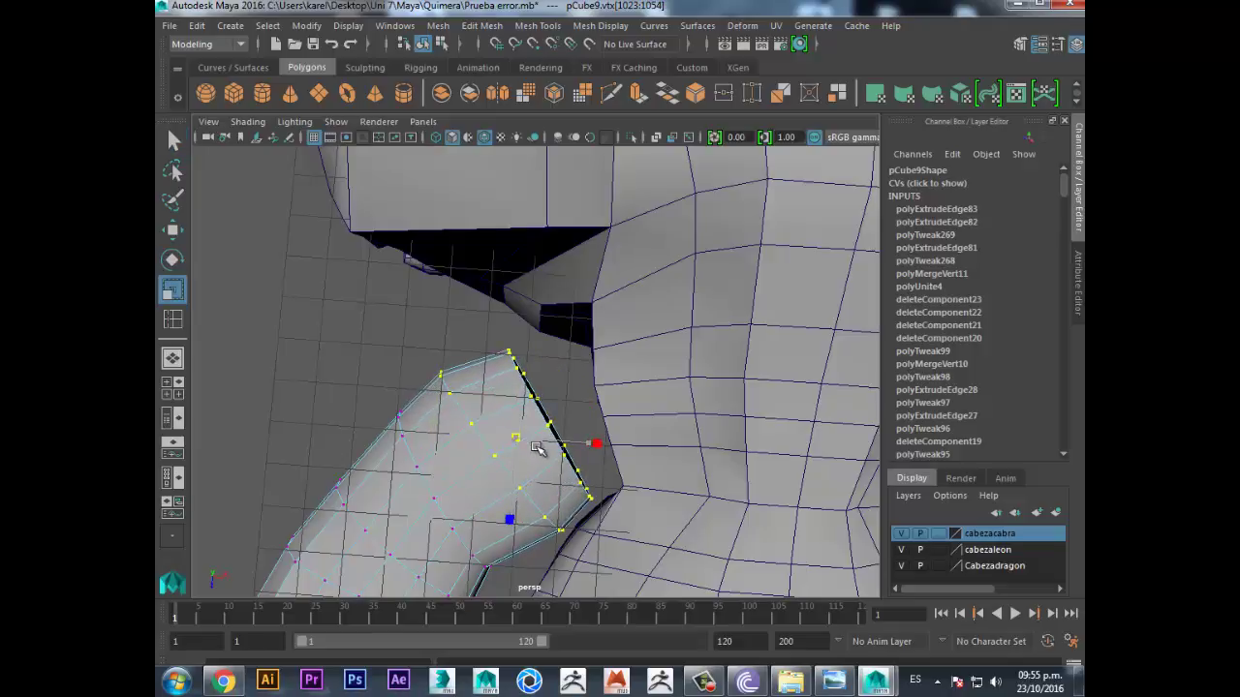
{"action": "key", "text": "w"}
{"action": "left_click_drag", "start_coordinate": [514, 492], "coordinate": [520, 484]}
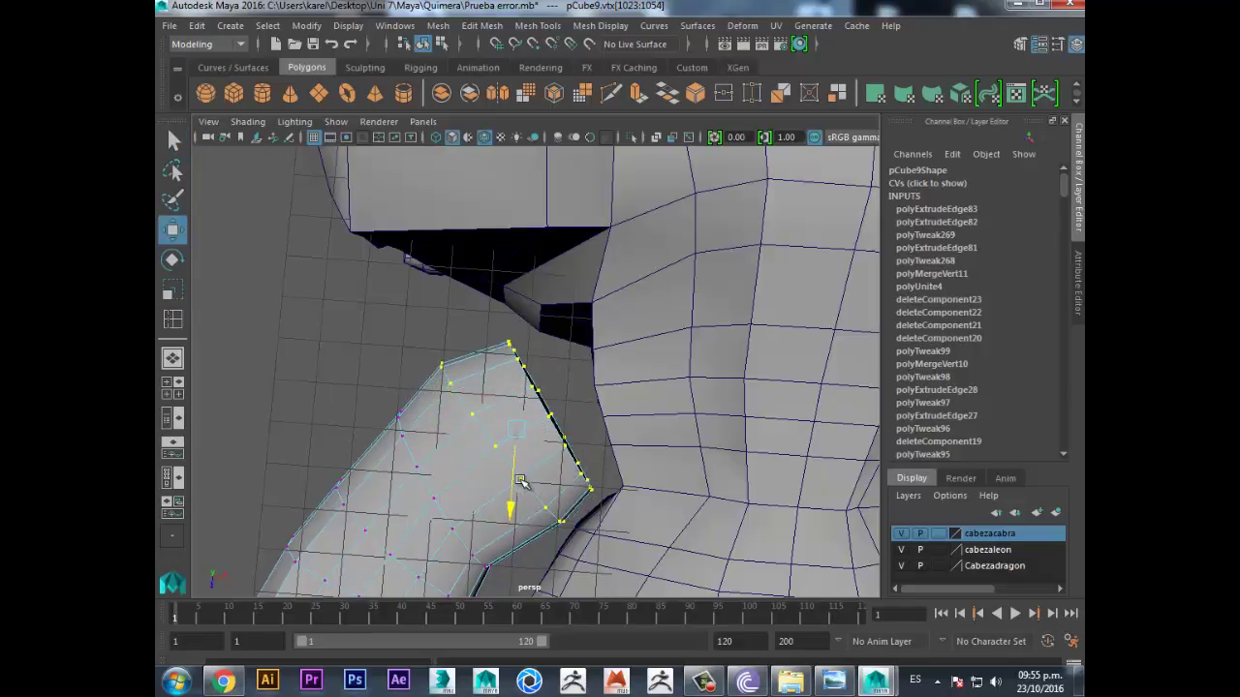
{"action": "key", "text": "q"}
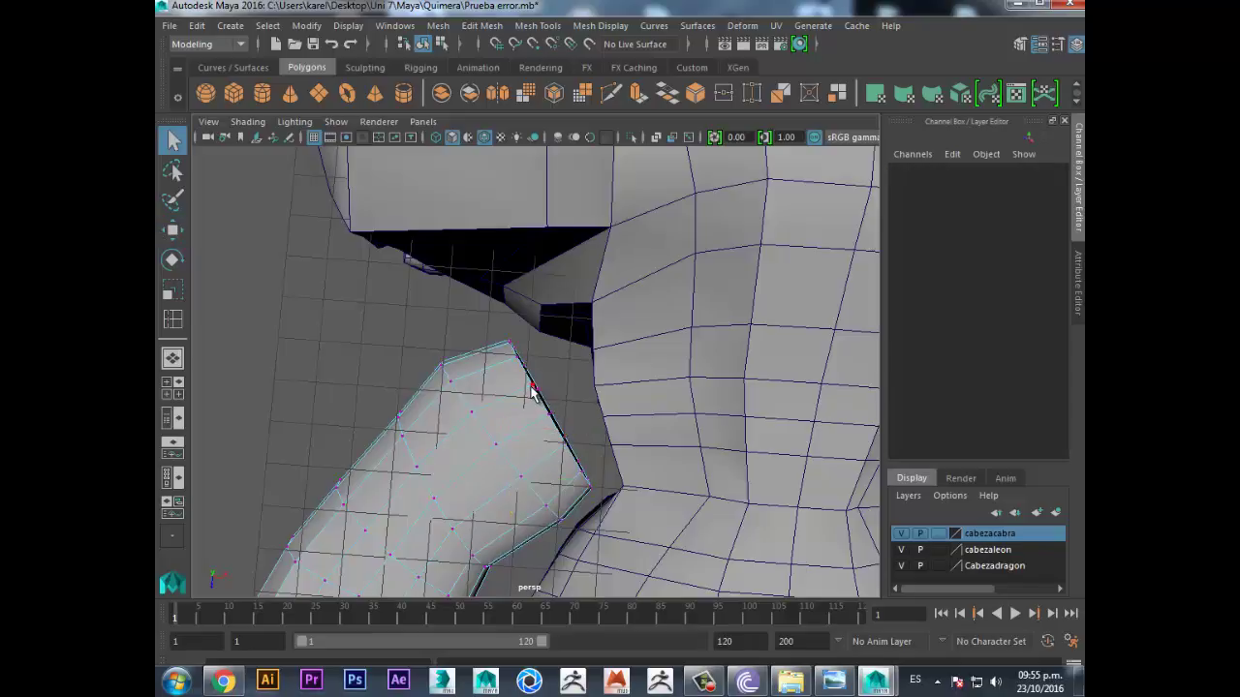
- Scale the neck-edge loop outward to spread its vertices, checking from another side
{"action": "mouse_move", "coordinate": [532, 387]}
{"action": "left_mouse_down", "text": "alt"}
{"action": "mouse_move", "coordinate": [526, 410]}
{"action": "mouse_move", "coordinate": [513, 392]}
{"action": "mouse_move", "coordinate": [521, 460]}
{"action": "left_mouse_up", "text": "alt"}
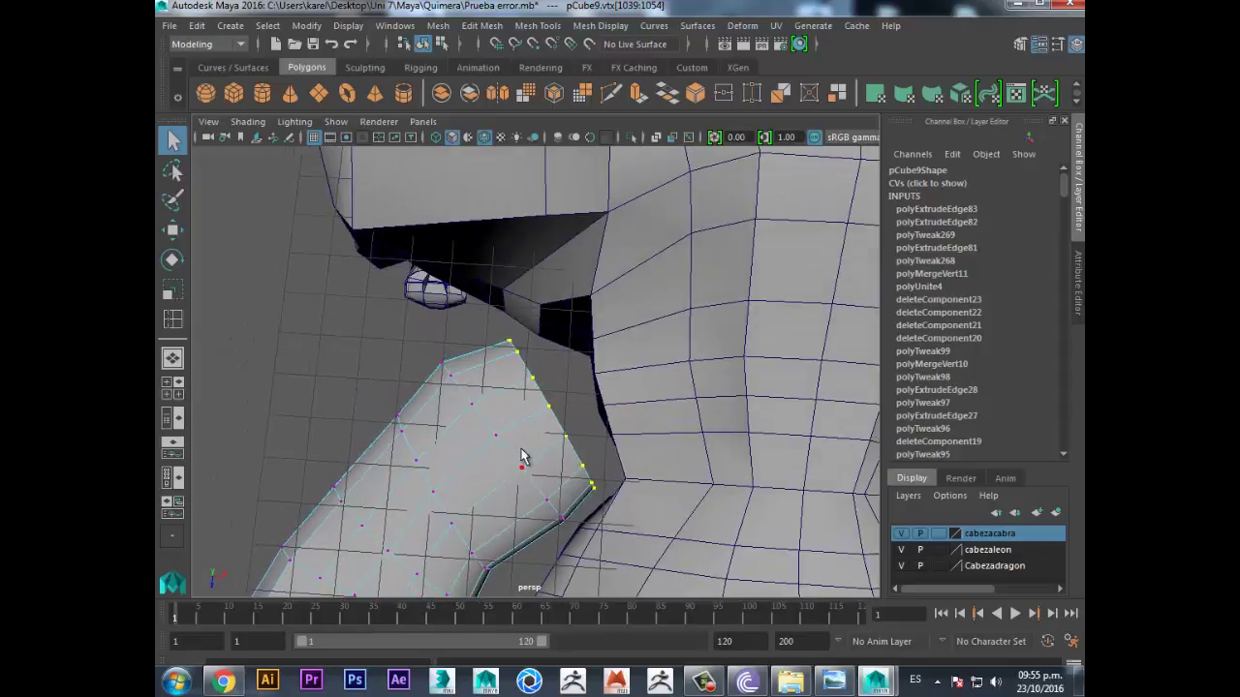
{"action": "key", "text": "e"}
{"action": "key", "text": "r"}
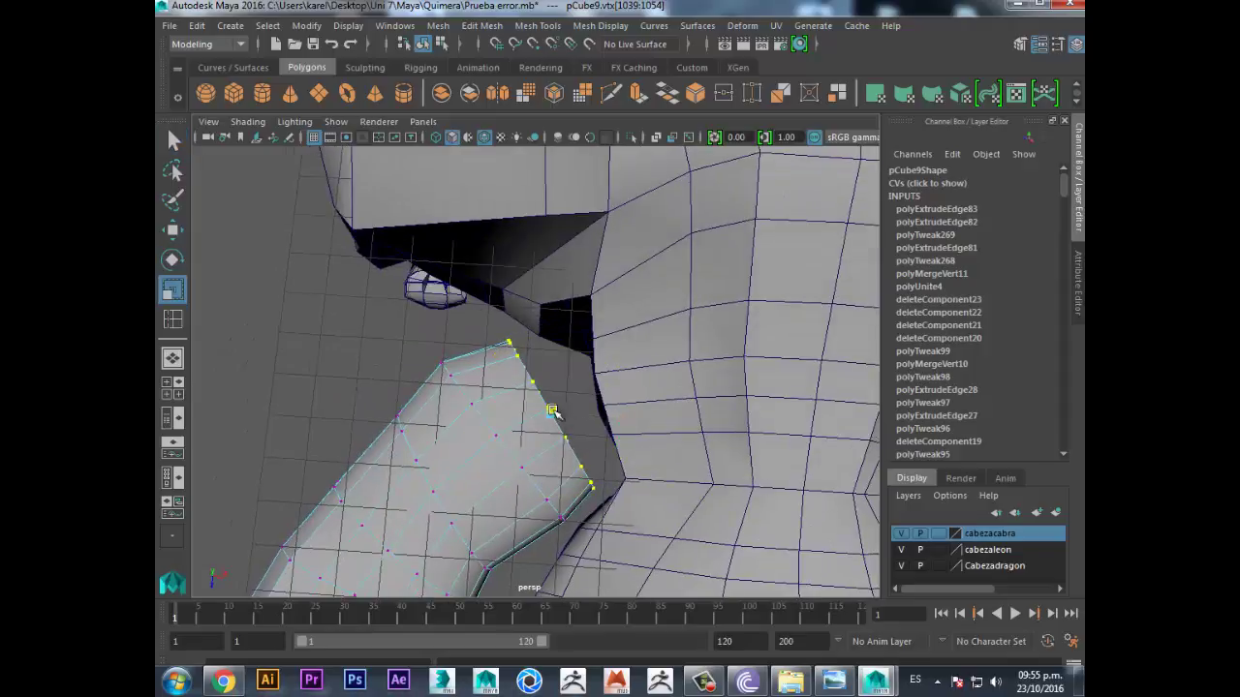
{"action": "middle_click_drag", "start_coordinate": [536, 401], "coordinate": [522, 398]}
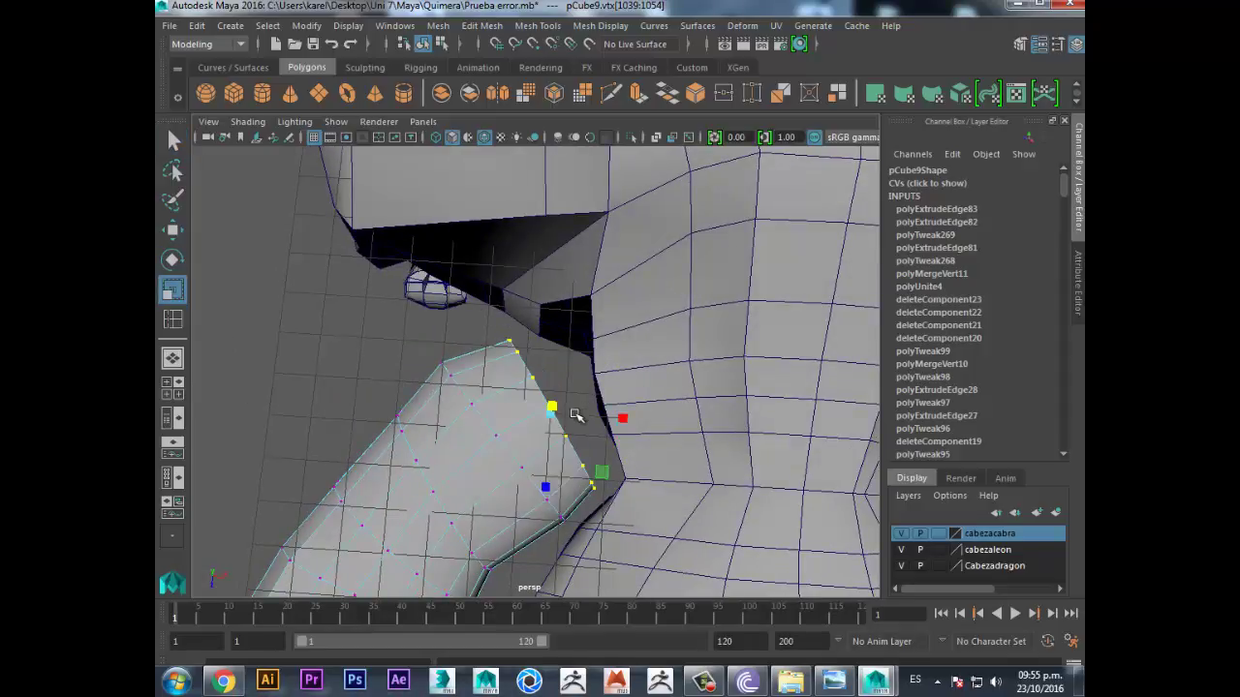
{"action": "mouse_move", "coordinate": [521, 398]}
{"action": "left_mouse_down", "text": "alt"}
{"action": "mouse_move", "coordinate": [552, 426]}
{"action": "mouse_move", "coordinate": [628, 395]}
{"action": "left_mouse_up", "text": "alt"}
{"action": "key", "text": "e"}
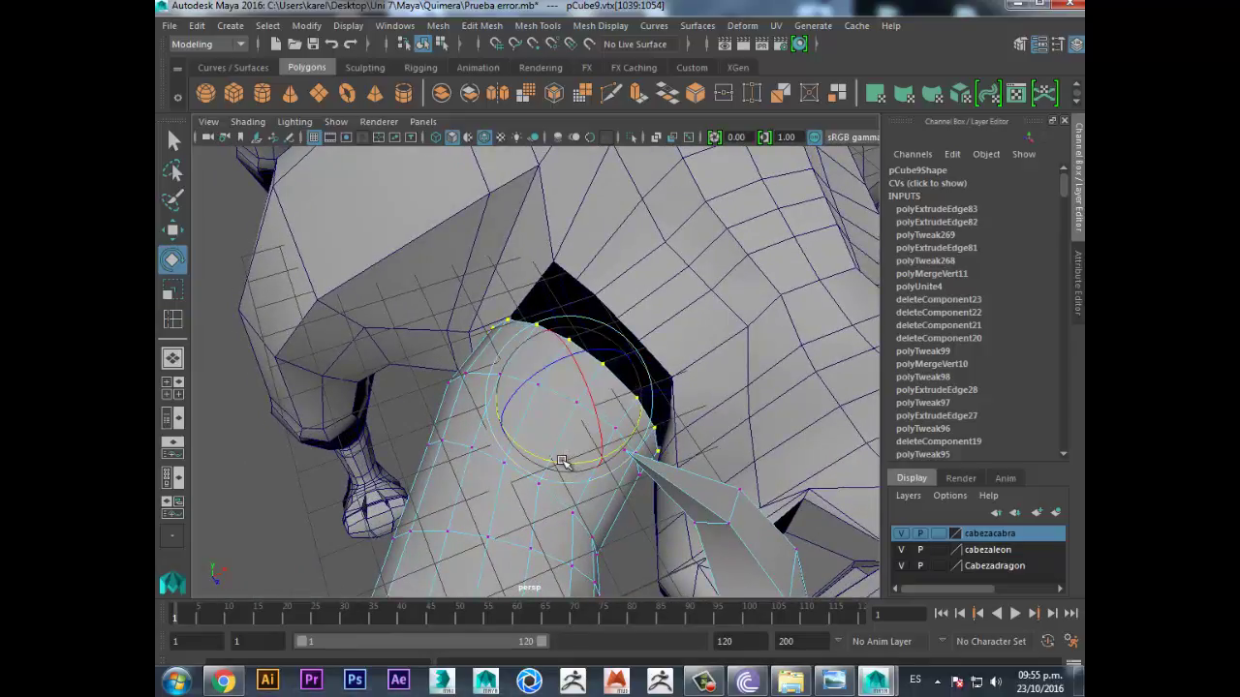
- Return to object mode and select the dragon neck mesh, zooming in on it
{"action": "key", "text": "q"}
{"action": "mouse_move", "coordinate": [562, 462]}
{"action": "left_mouse_down", "text": "alt"}
{"action": "mouse_move", "coordinate": [669, 359]}
{"action": "mouse_move", "coordinate": [607, 340]}
{"action": "mouse_move", "coordinate": [617, 326]}
{"action": "mouse_move", "coordinate": [533, 379]}
{"action": "left_mouse_up", "text": "alt"}
{"action": "middle_click_drag", "start_coordinate": [534, 379], "coordinate": [589, 368], "text": "alt"}
{"action": "left_click_drag", "start_coordinate": [589, 368], "coordinate": [645, 327], "text": "alt"}
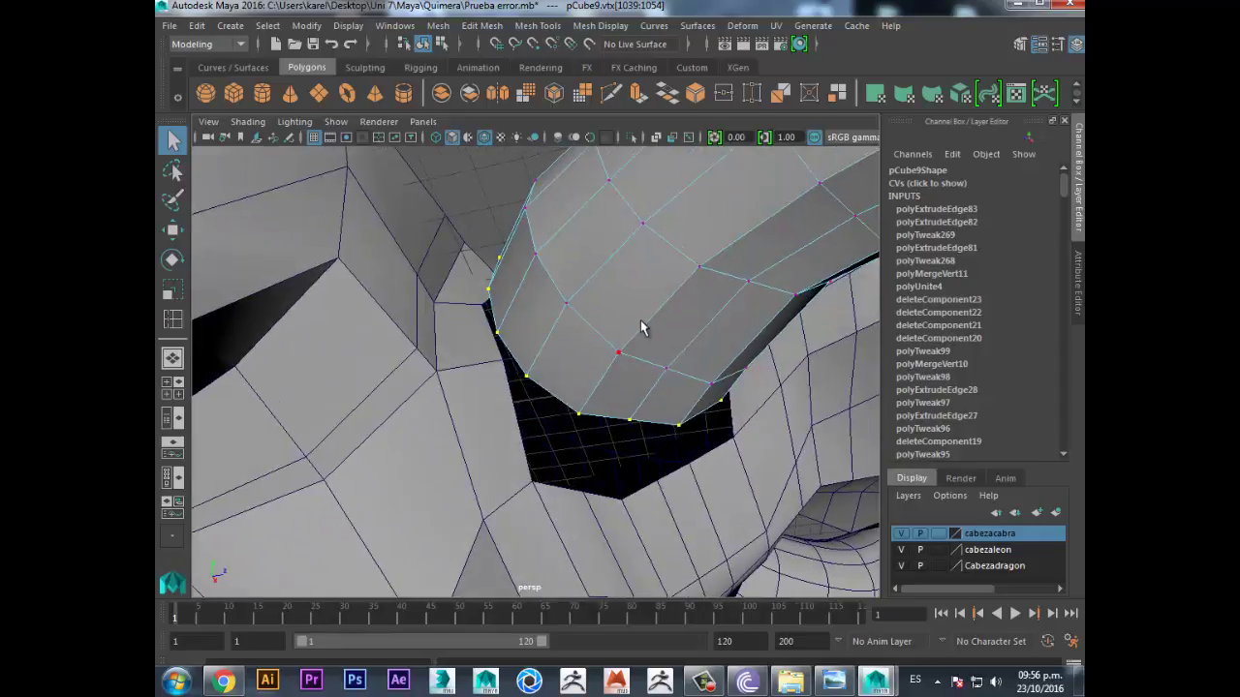
{"action": "right_click_drag", "start_coordinate": [645, 231], "coordinate": [715, 221]}
{"action": "mouse_move", "coordinate": [675, 339]}
{"action": "left_mouse_down", "text": "alt"}
{"action": "mouse_move", "coordinate": [711, 288]}
{"action": "mouse_move", "coordinate": [684, 299]}
{"action": "mouse_move", "coordinate": [659, 420]}
{"action": "mouse_move", "coordinate": [526, 507]}
{"action": "mouse_move", "coordinate": [485, 466]}
{"action": "mouse_move", "coordinate": [570, 313]}
{"action": "left_mouse_up", "text": "alt"}
{"action": "left_click", "coordinate": [485, 466]}
{"action": "key", "text": "w"}
{"action": "scroll", "coordinate": [531, 378], "scroll_direction": "down", "scroll_amount": 3}
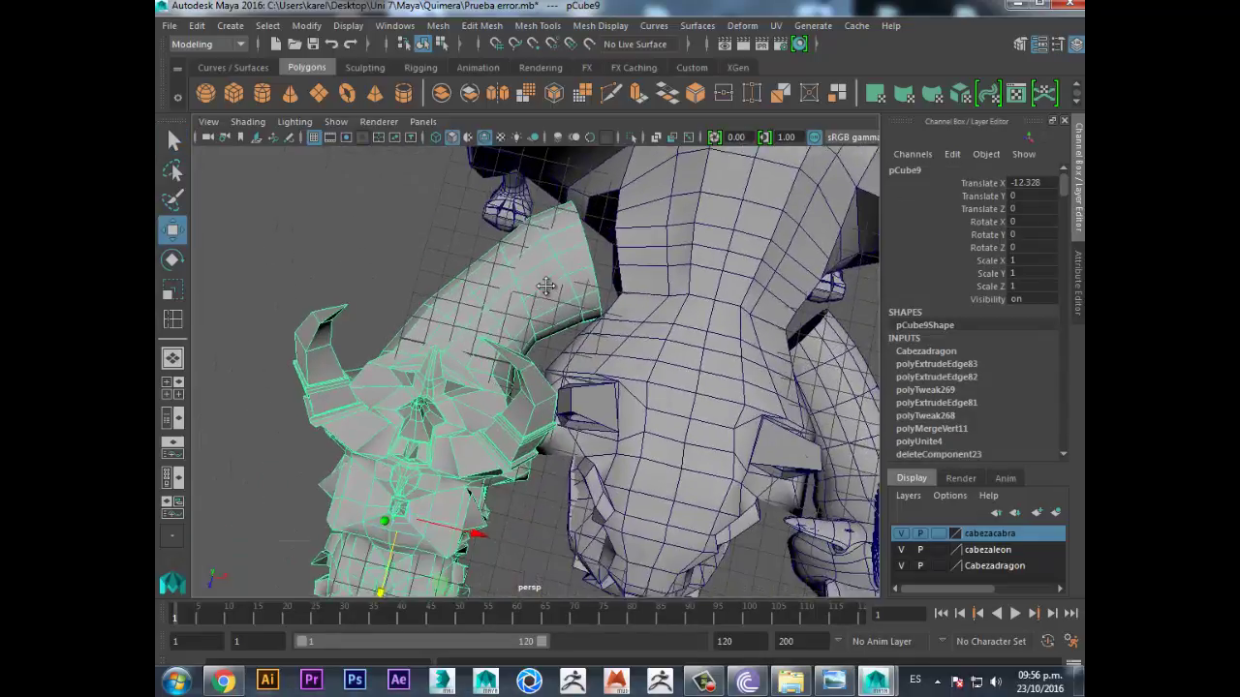
{"action": "scroll", "coordinate": [570, 313], "scroll_direction": "up", "scroll_amount": 2}
{"action": "scroll", "coordinate": [581, 420], "scroll_direction": "up", "scroll_amount": 2}
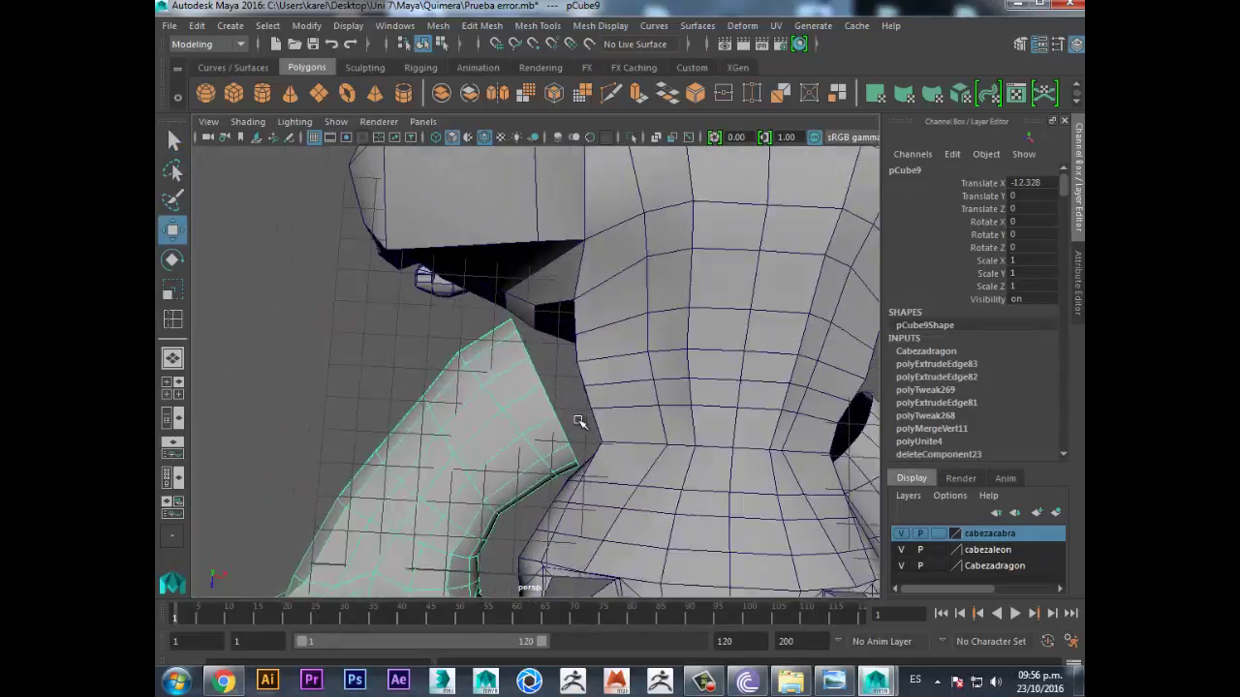
{"action": "scroll", "coordinate": [578, 398], "scroll_direction": "up", "scroll_amount": 2}
{"action": "scroll", "coordinate": [591, 384], "scroll_direction": "up", "scroll_amount": 1}
{"action": "key", "text": "q"}
- Push one neck-edge vertex along X toward the body, then return to object mode
{"action": "left_click_drag", "start_coordinate": [591, 385], "coordinate": [486, 382], "text": "alt"}
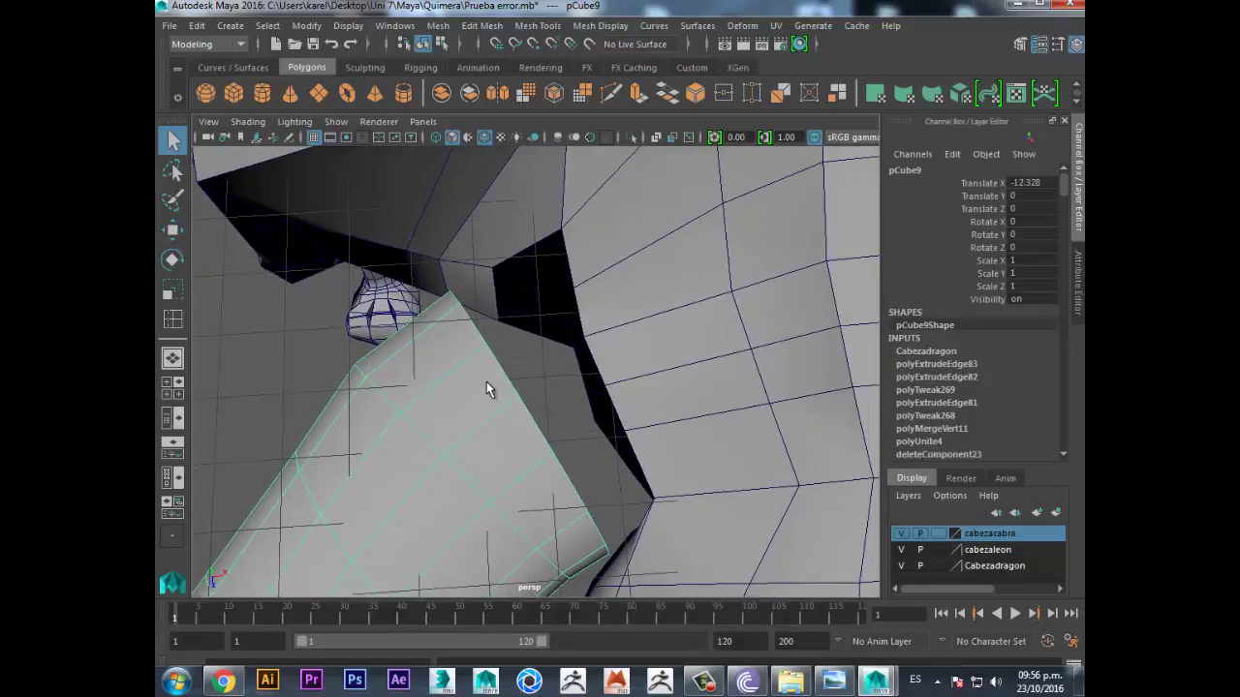
{"action": "right_click_drag", "start_coordinate": [487, 232], "coordinate": [426, 233]}
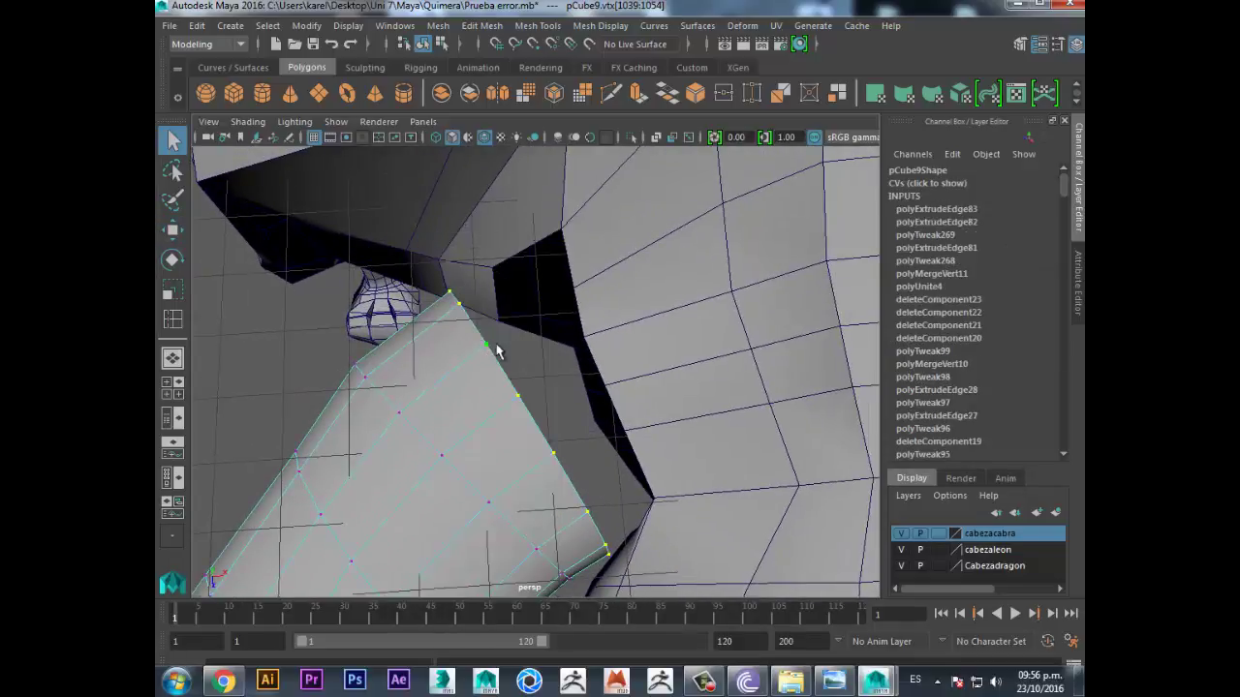
{"action": "left_click", "coordinate": [496, 348]}
{"action": "key", "text": "w"}
{"action": "left_click_drag", "start_coordinate": [577, 417], "coordinate": [596, 419]}
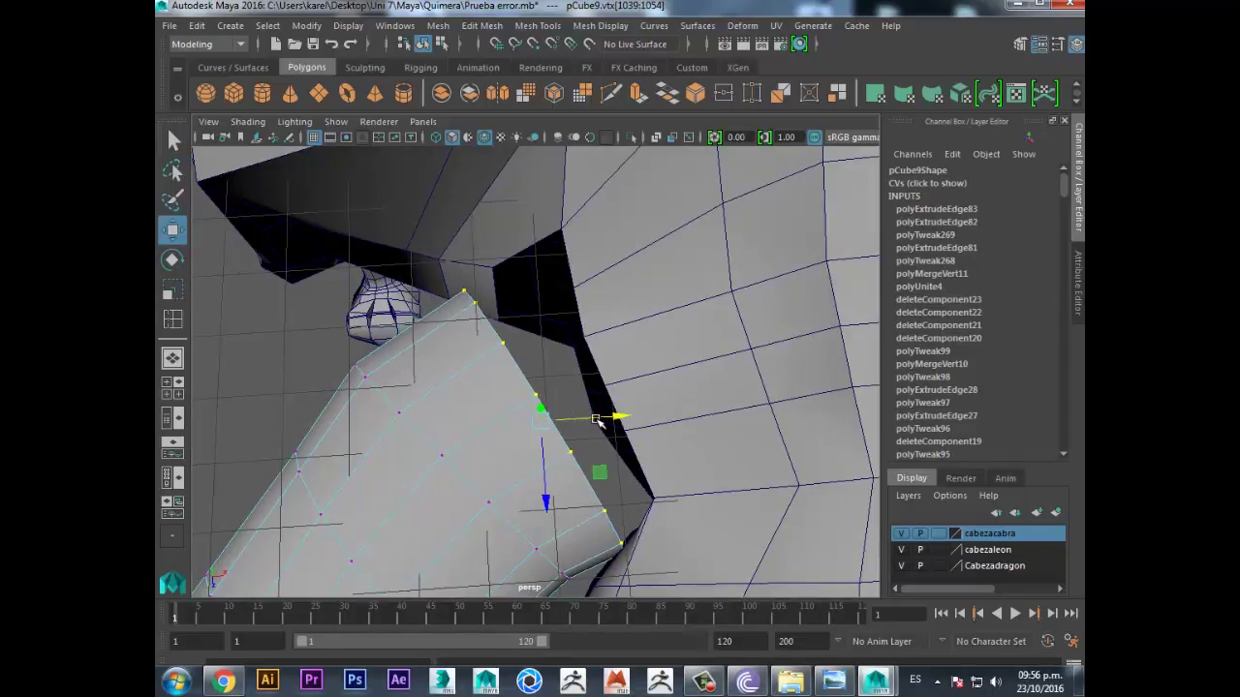
{"action": "key", "text": "q"}
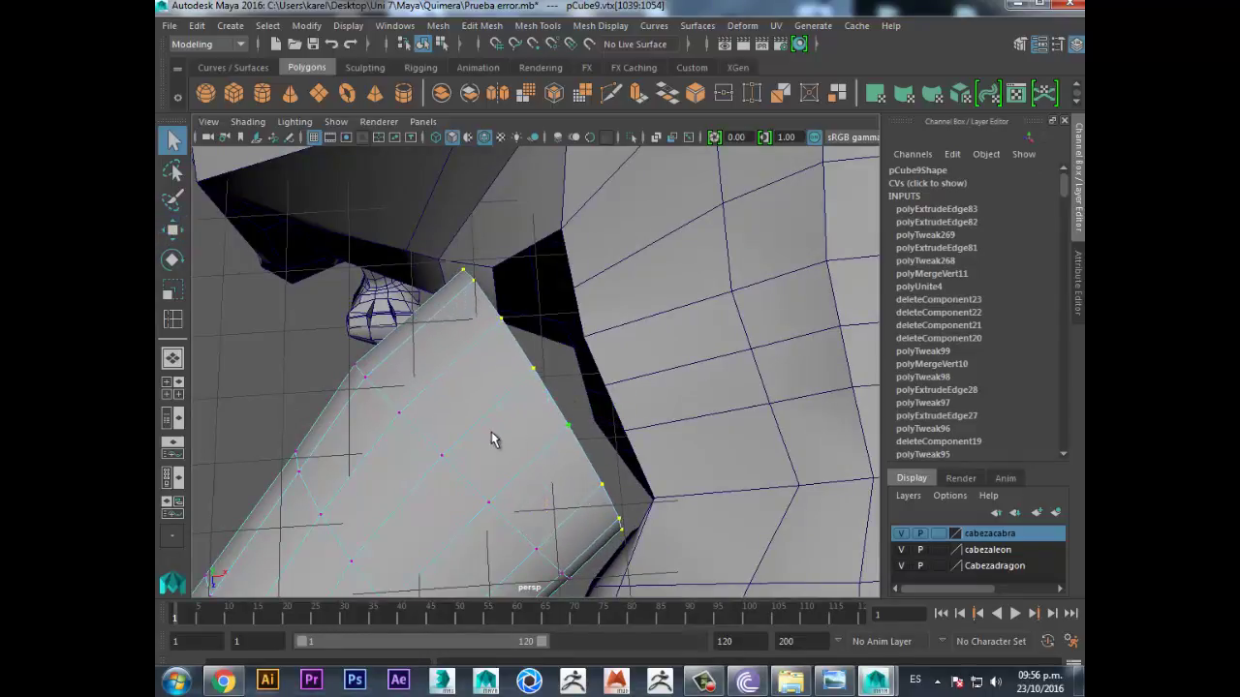
{"action": "mouse_move", "coordinate": [492, 435]}
{"action": "left_mouse_down", "text": "alt"}
{"action": "mouse_move", "coordinate": [589, 387]}
{"action": "mouse_move", "coordinate": [559, 369]}
{"action": "left_mouse_up", "text": "alt"}
{"action": "right_click_drag", "start_coordinate": [532, 375], "coordinate": [605, 215]}
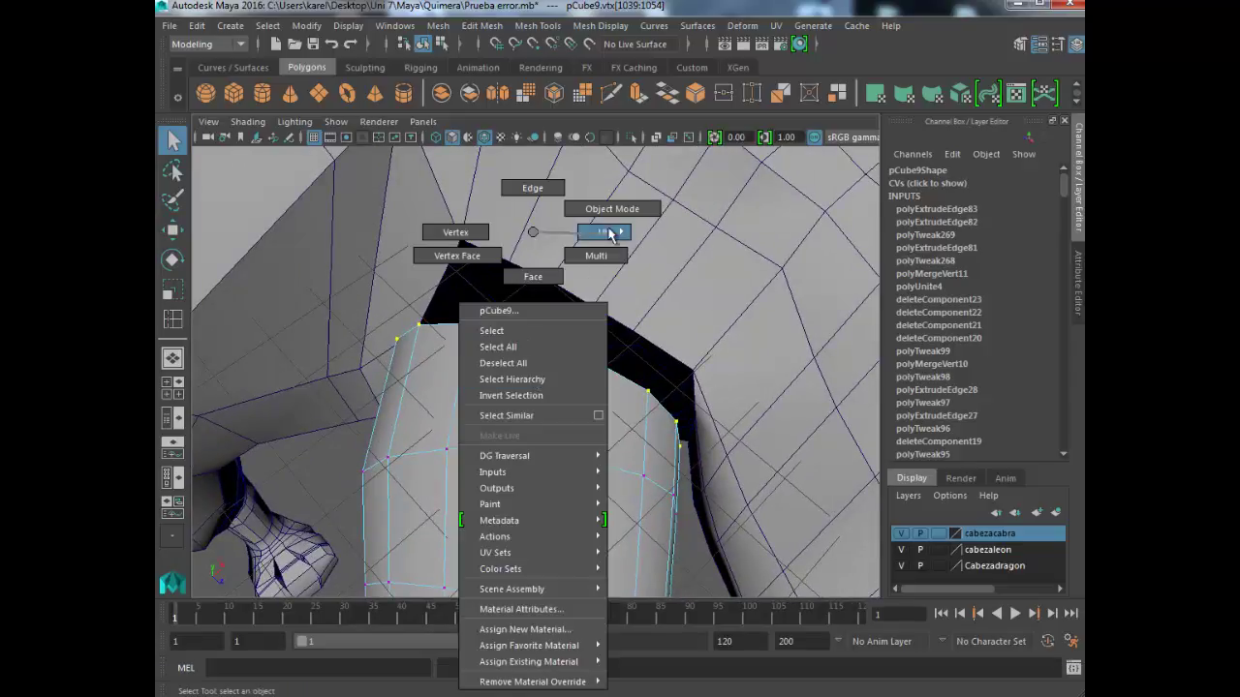
{"action": "mouse_move", "coordinate": [609, 221]}
{"action": "left_mouse_down", "text": "alt"}
{"action": "mouse_move", "coordinate": [639, 322]}
{"action": "mouse_move", "coordinate": [574, 302]}
{"action": "left_mouse_up", "text": "alt"}
- Combine the dragon head and body into a single mesh with Mesh > Combine
{"action": "left_click", "coordinate": [574, 302]}
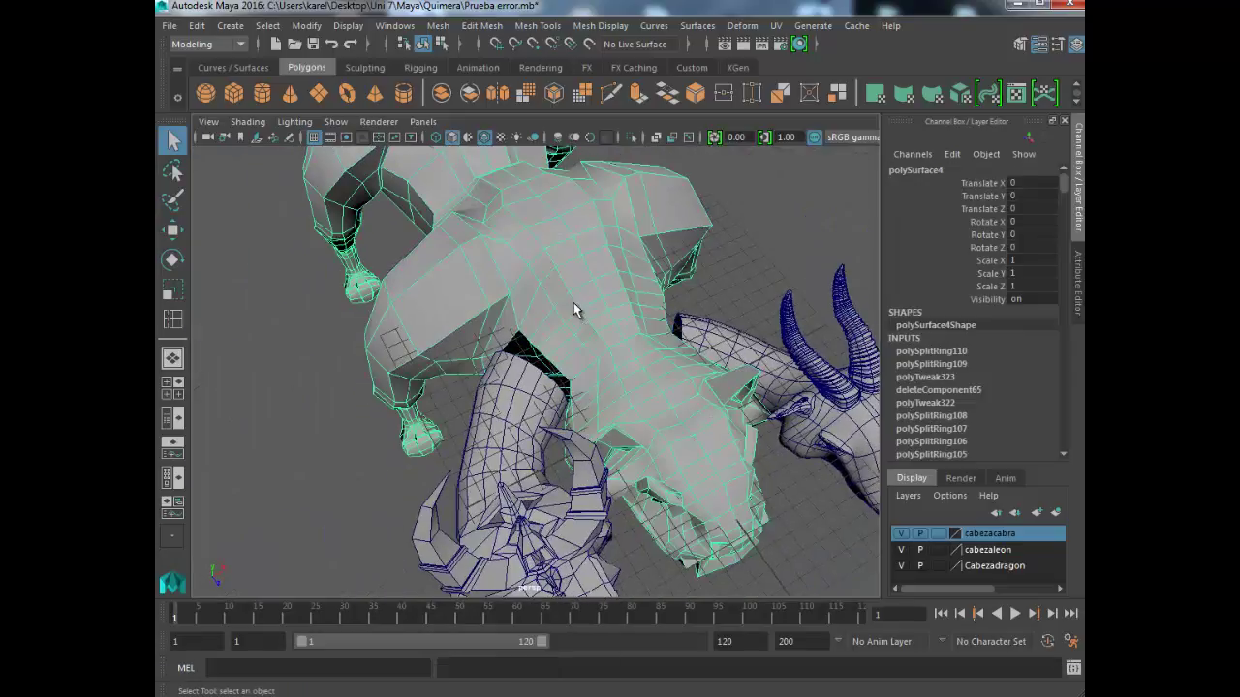
{"action": "scroll", "coordinate": [528, 363], "scroll_direction": "up", "scroll_amount": 3}
{"action": "scroll", "coordinate": [528, 363], "scroll_direction": "up", "scroll_amount": 2}
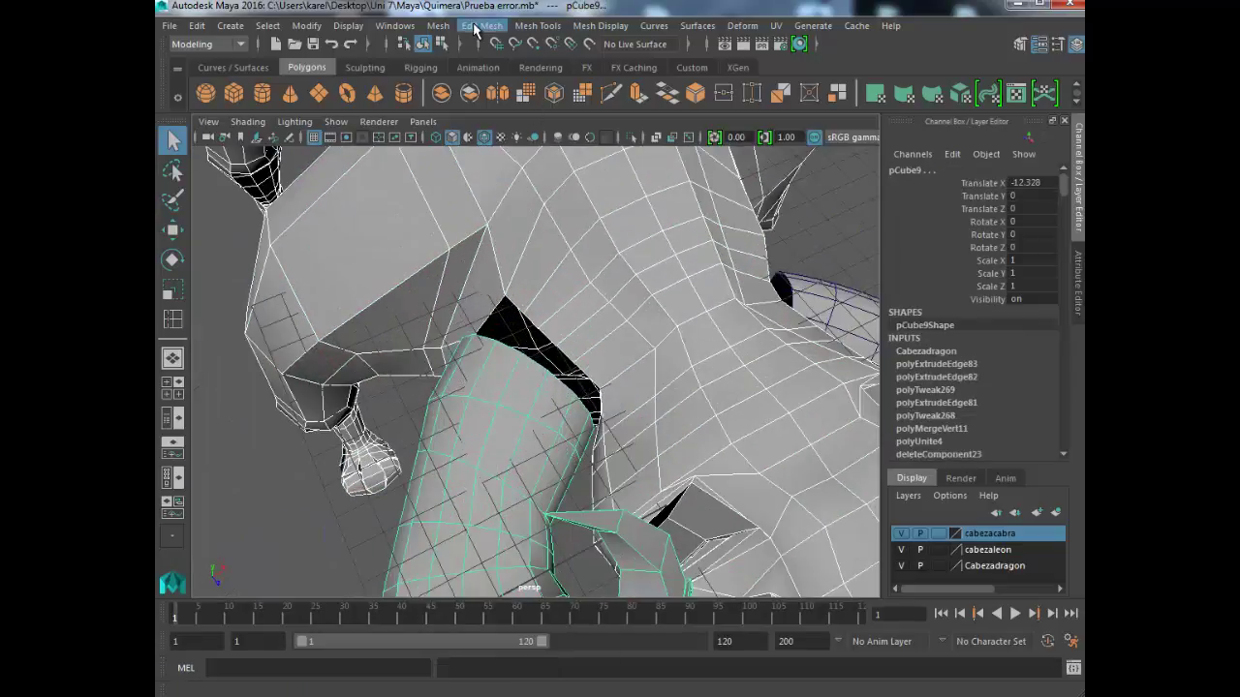
{"action": "left_click", "coordinate": [438, 25]}
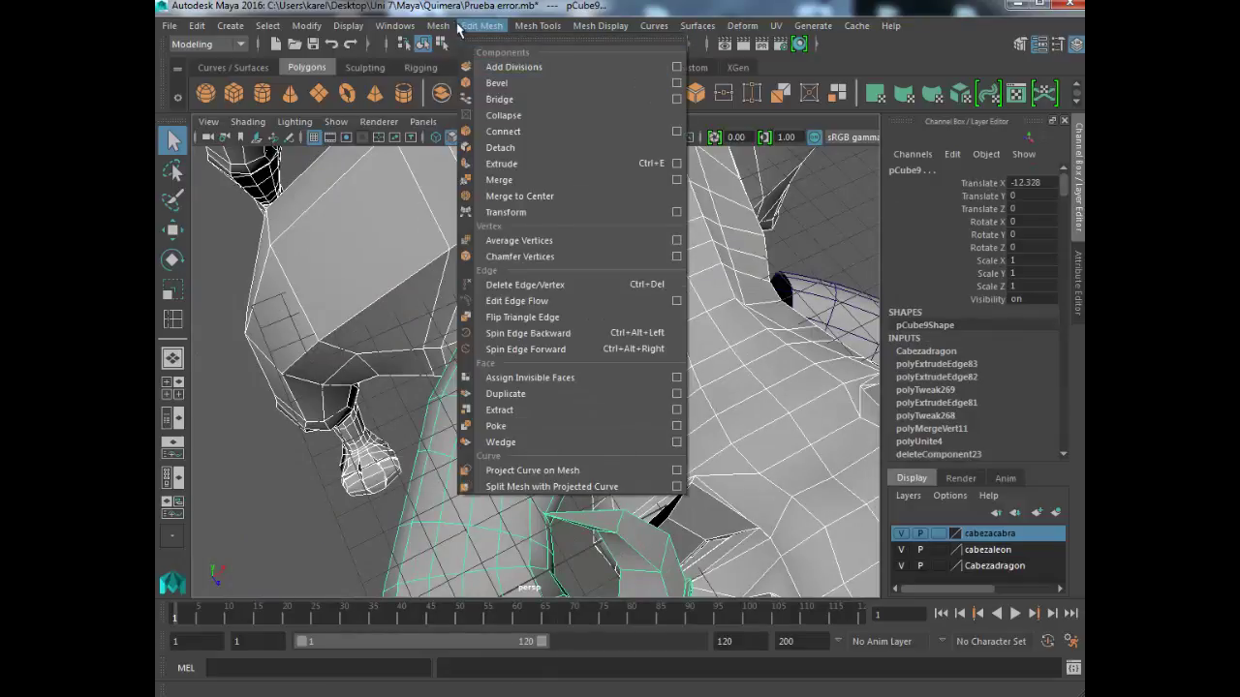
{"action": "left_click", "coordinate": [494, 83]}
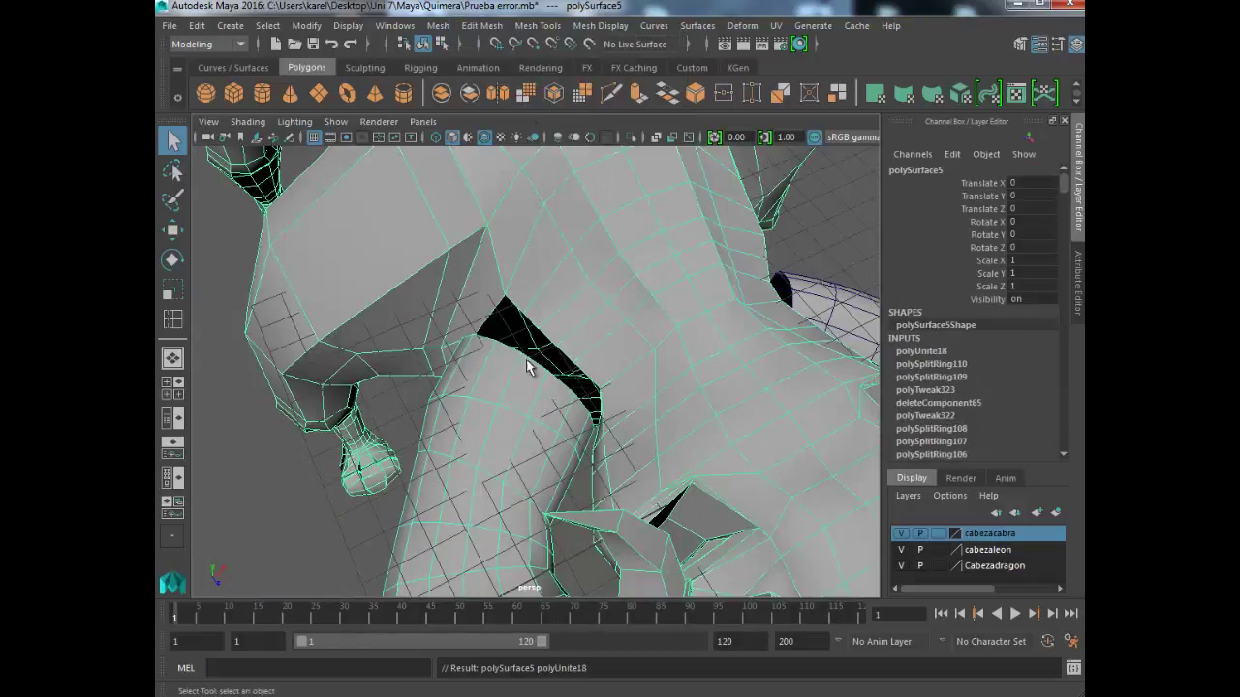
- In vertex mode, Merge to Center the first seam vertex pairs at the black gap
{"action": "left_click_drag", "start_coordinate": [532, 368], "coordinate": [560, 308], "text": "alt"}
{"action": "right_click_drag", "start_coordinate": [561, 307], "coordinate": [501, 255]}
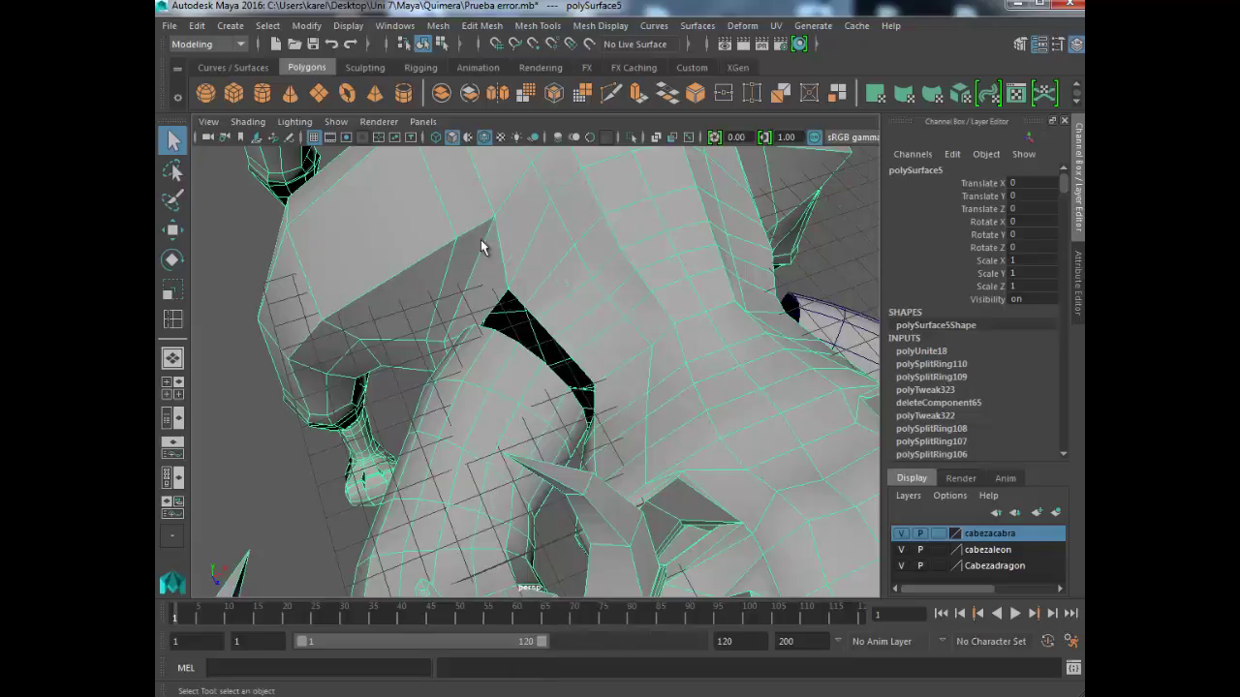
{"action": "scroll", "coordinate": [494, 374], "scroll_direction": "up", "scroll_amount": 3}
{"action": "scroll", "coordinate": [496, 373], "scroll_direction": "up", "scroll_amount": 3}
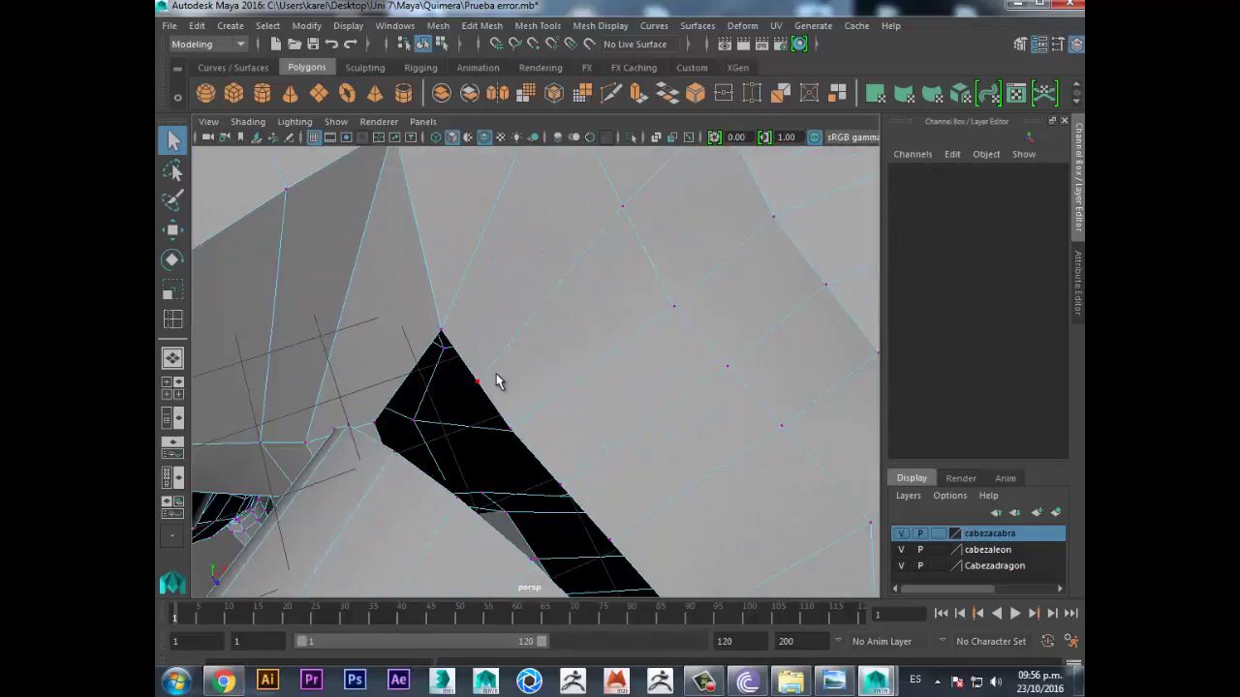
{"action": "mouse_move", "coordinate": [496, 373]}
{"action": "left_mouse_down", "text": "alt"}
{"action": "mouse_move", "coordinate": [545, 387]}
{"action": "mouse_move", "coordinate": [618, 367]}
{"action": "mouse_move", "coordinate": [662, 320]}
{"action": "mouse_move", "coordinate": [603, 290]}
{"action": "left_mouse_up", "text": "alt"}
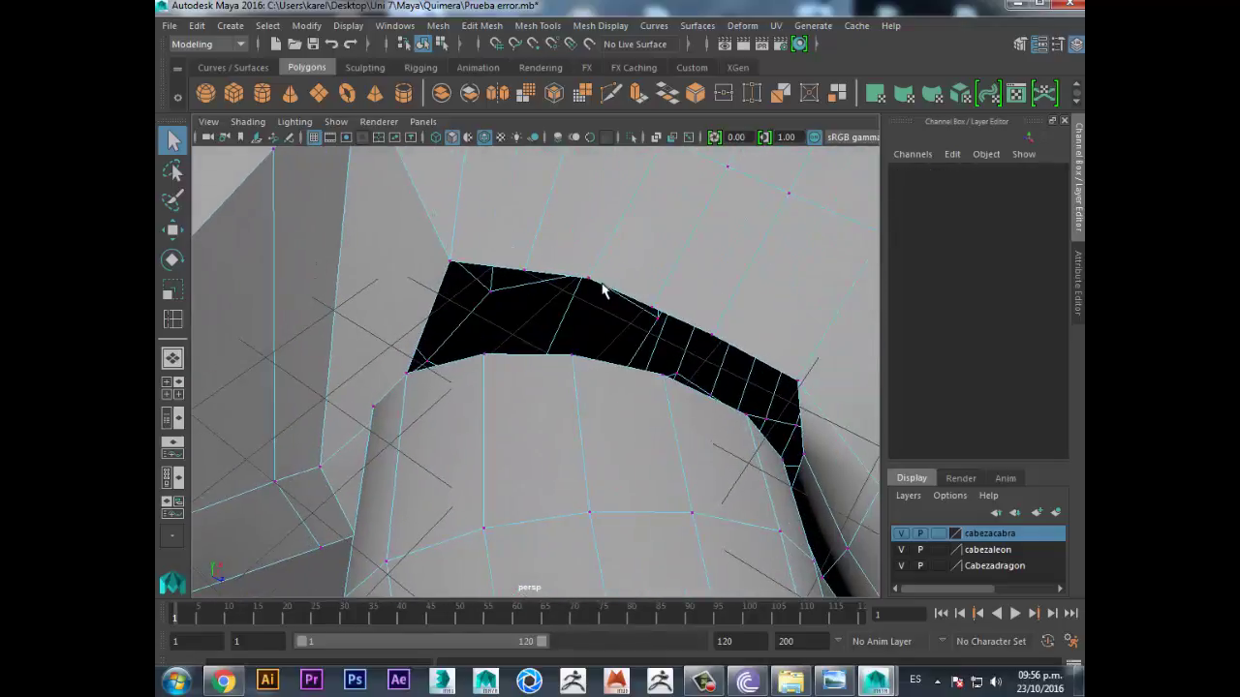
{"action": "left_click", "coordinate": [590, 280]}
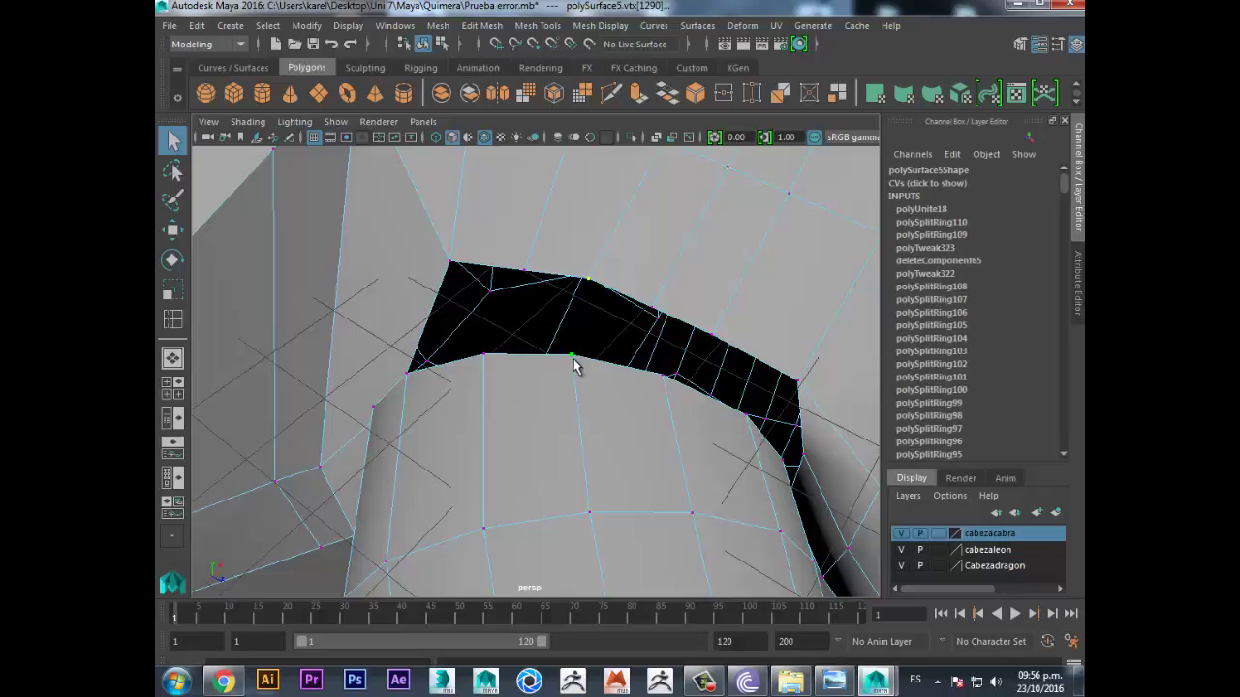
{"action": "left_click", "coordinate": [481, 25]}
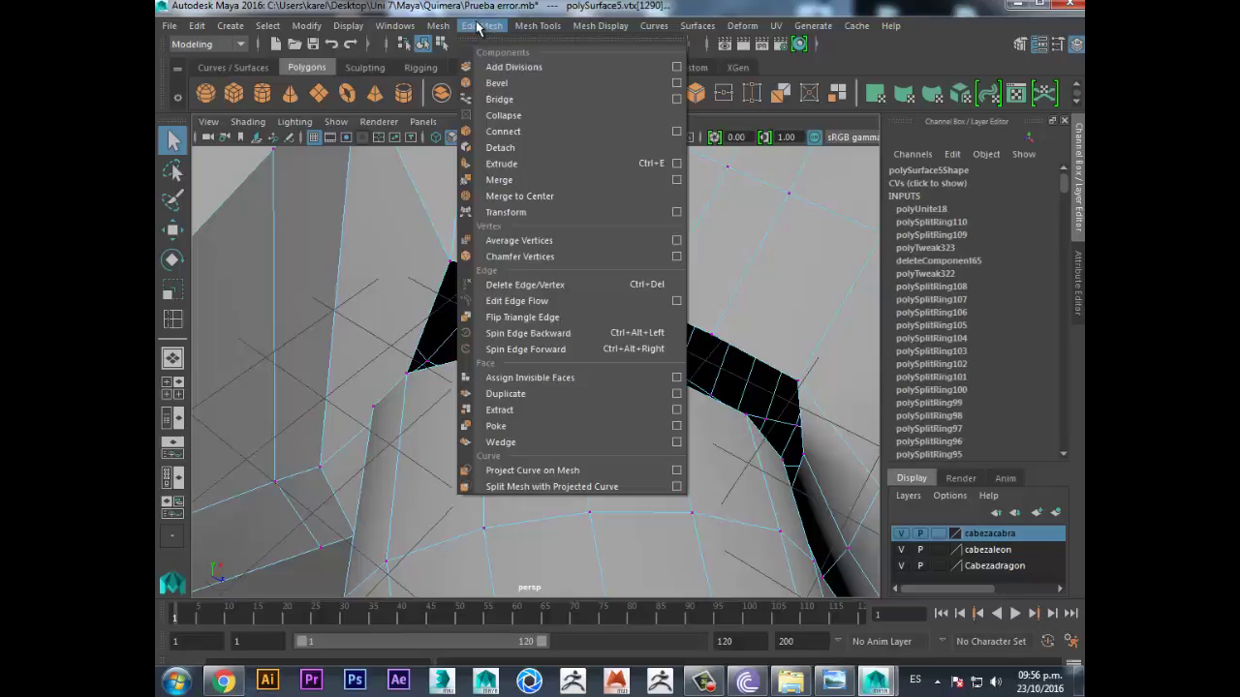
{"action": "left_click", "coordinate": [580, 196]}
{"action": "left_click_drag", "start_coordinate": [654, 314], "coordinate": [565, 313], "text": "alt"}
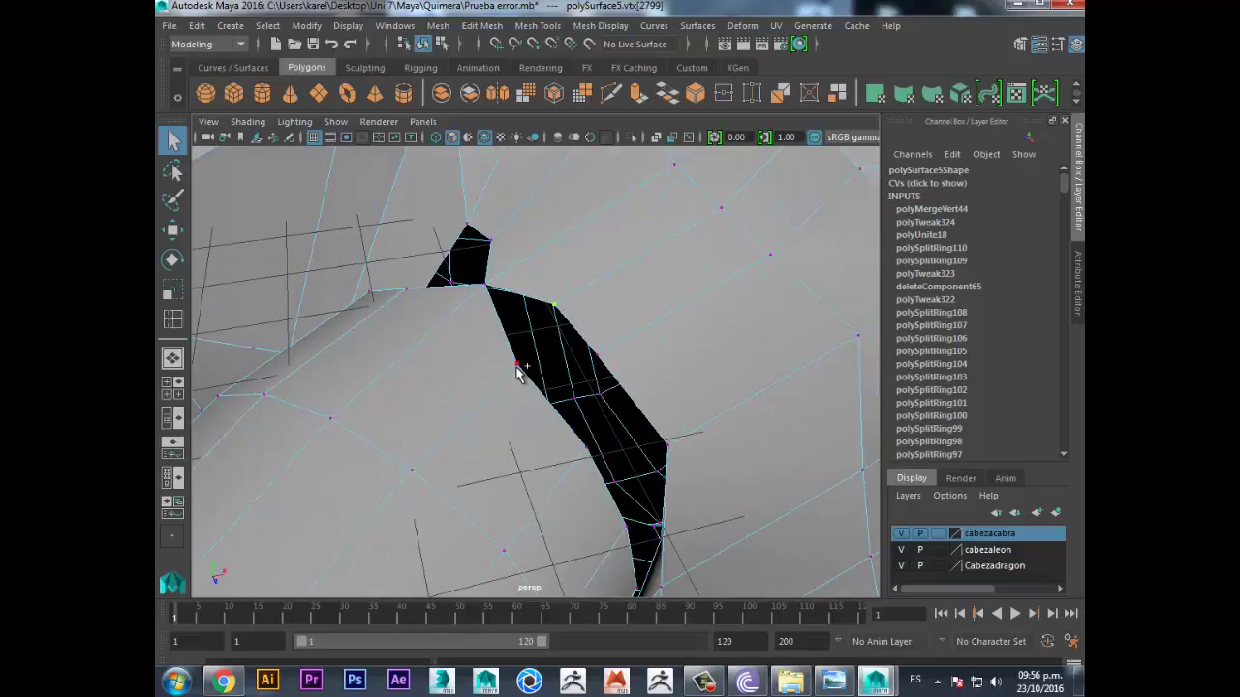
{"action": "left_click", "coordinate": [481, 25]}
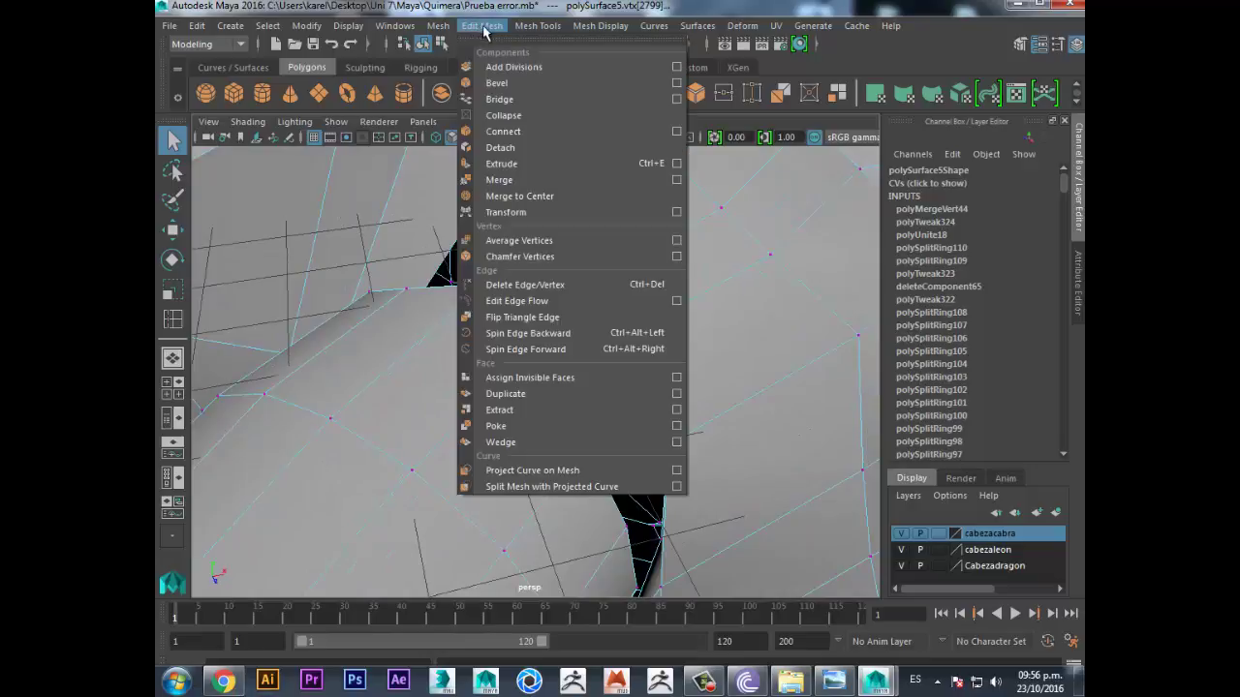
{"action": "left_click", "coordinate": [572, 207]}
{"action": "left_click_drag", "start_coordinate": [582, 346], "coordinate": [559, 342], "text": "alt"}
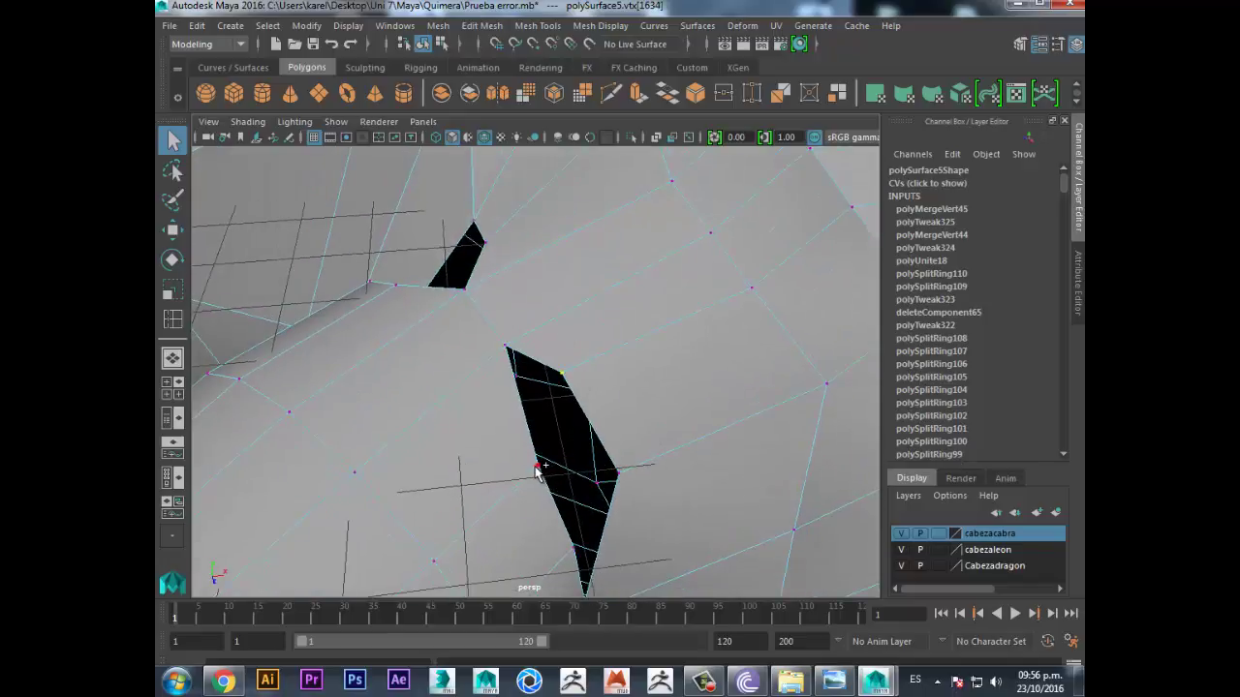
{"action": "left_click", "coordinate": [438, 26]}
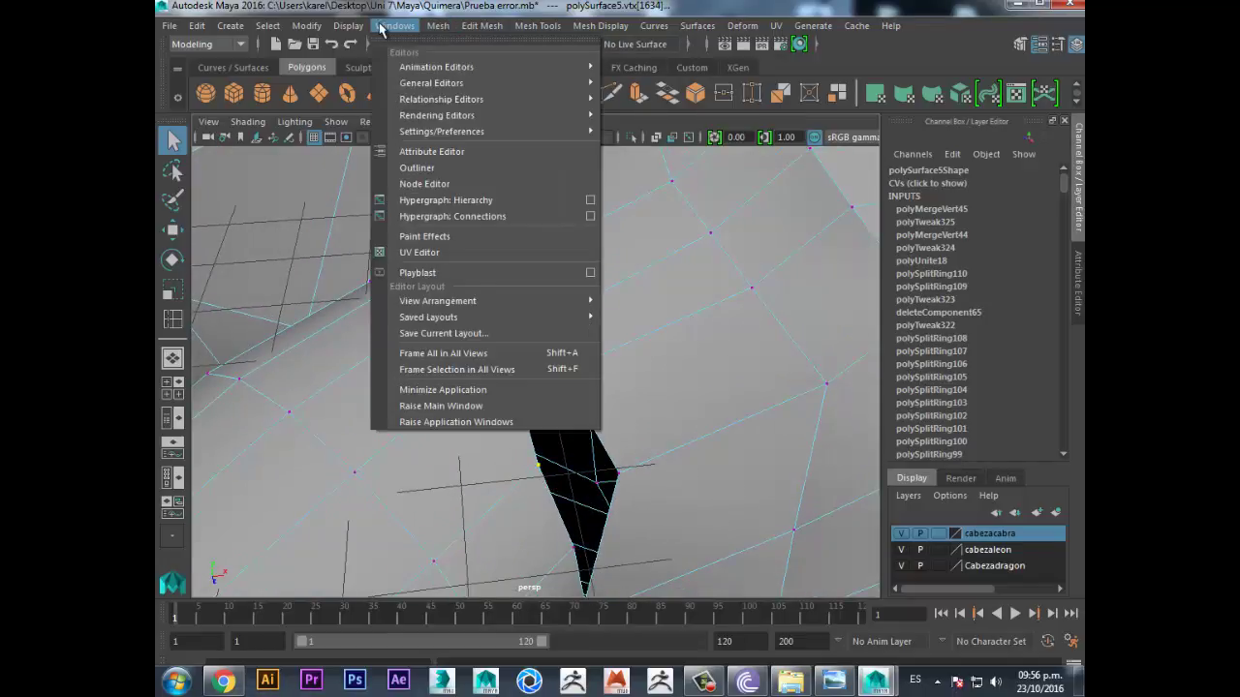
{"action": "left_click", "coordinate": [570, 196]}
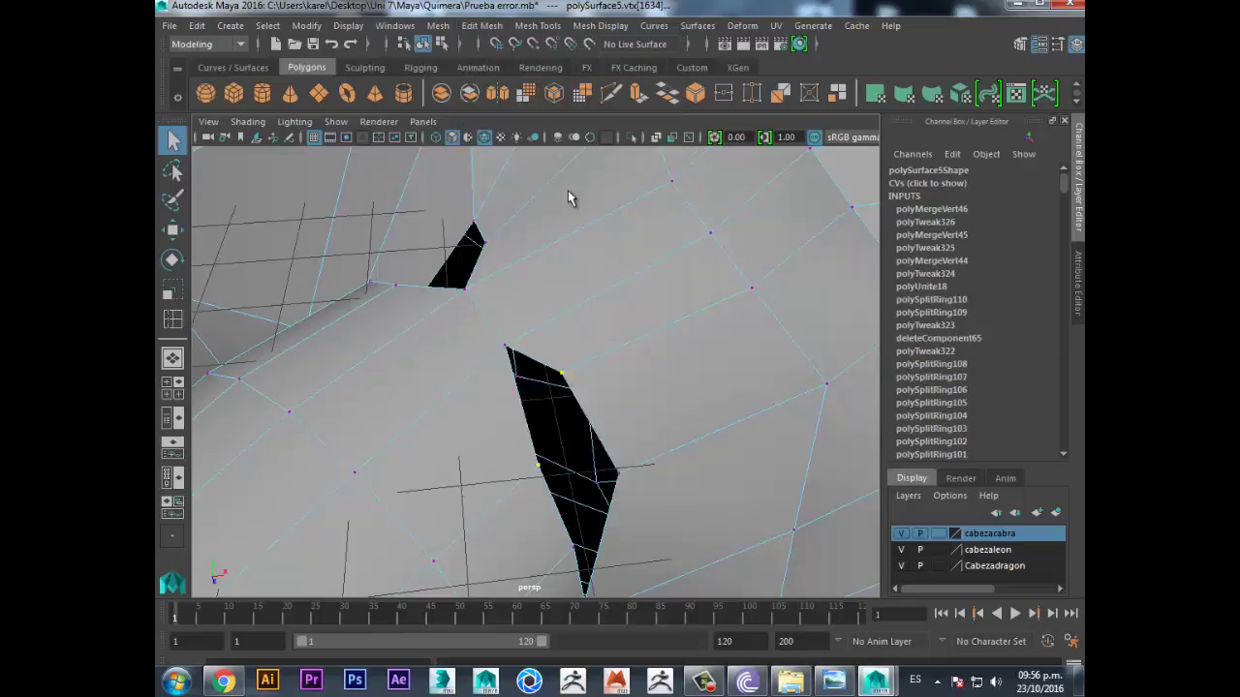
- Merge further seam vertices to close the remaining holes and slit along the neck
{"action": "mouse_move", "coordinate": [515, 351]}
{"action": "left_mouse_down", "text": "alt"}
{"action": "mouse_move", "coordinate": [645, 346]}
{"action": "mouse_move", "coordinate": [590, 305]}
{"action": "left_mouse_up", "text": "alt"}
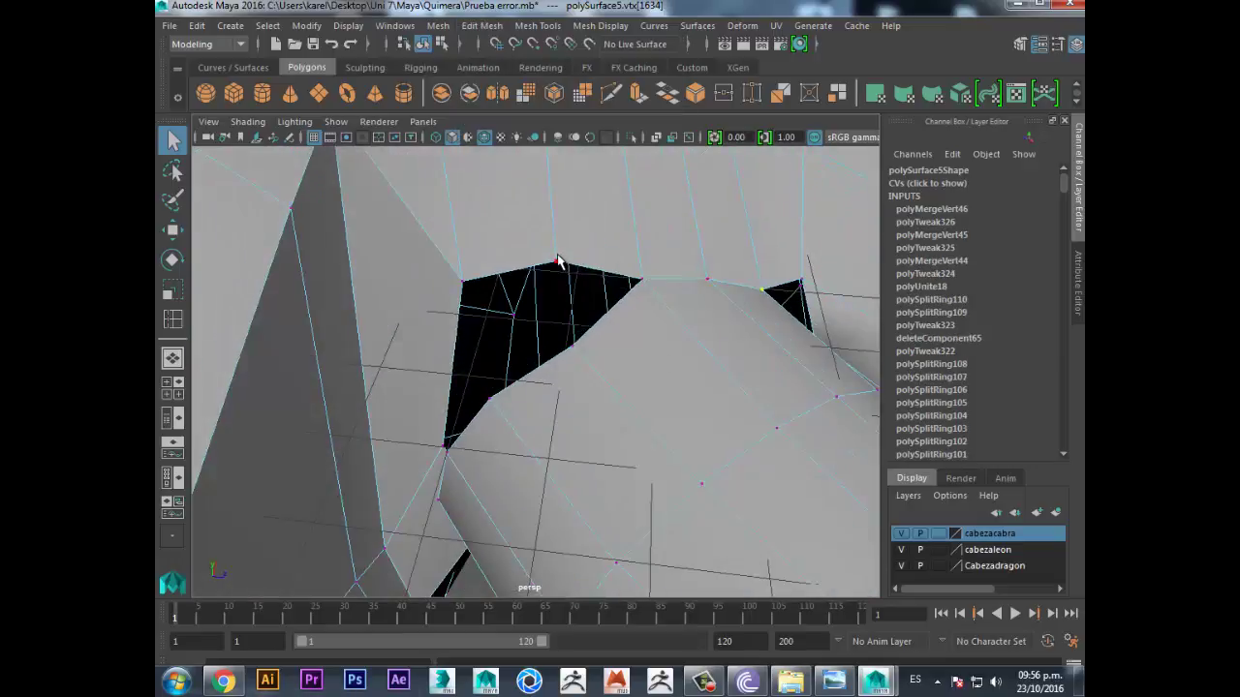
{"action": "left_click", "coordinate": [491, 27]}
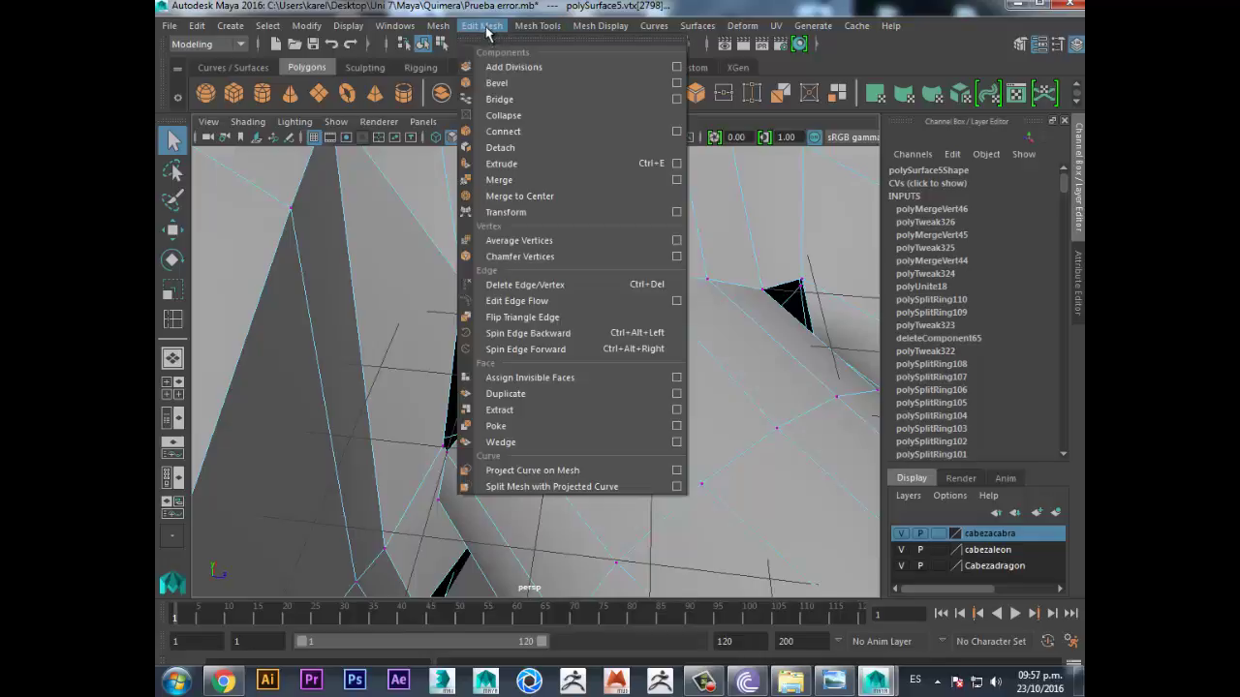
{"action": "left_click", "coordinate": [568, 199]}
{"action": "scroll", "coordinate": [515, 324], "scroll_direction": "up", "scroll_amount": 3}
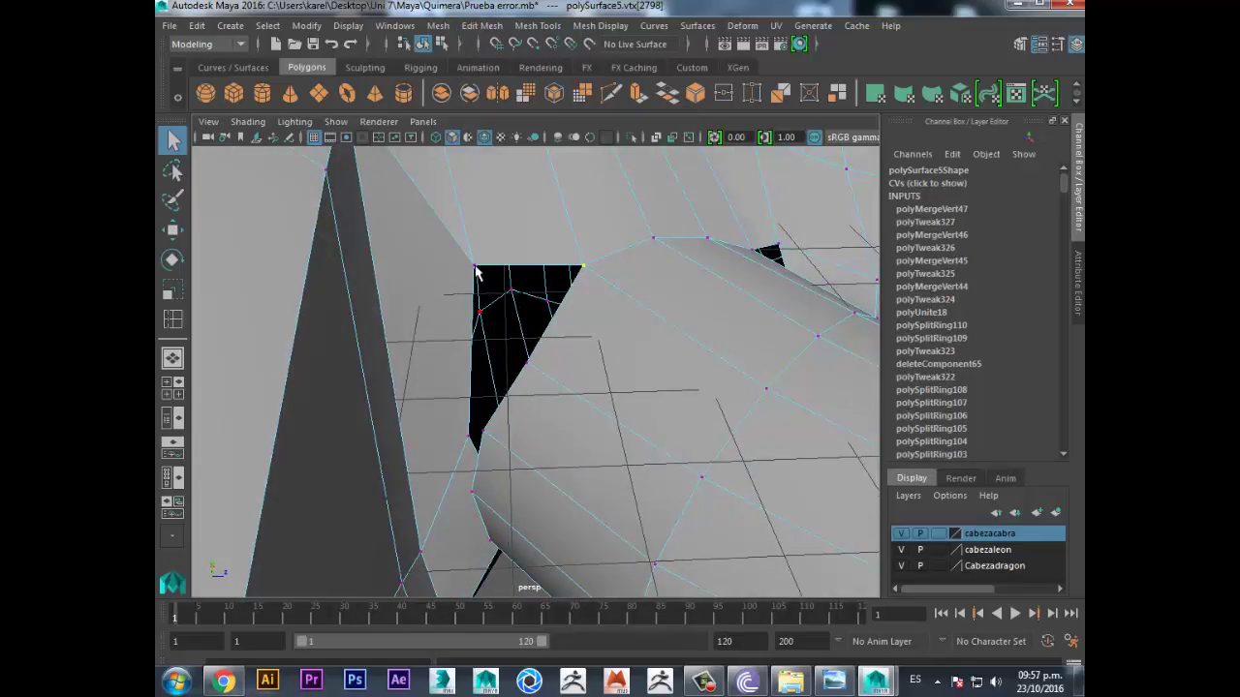
{"action": "left_click_drag", "start_coordinate": [540, 357], "coordinate": [531, 397], "text": "alt"}
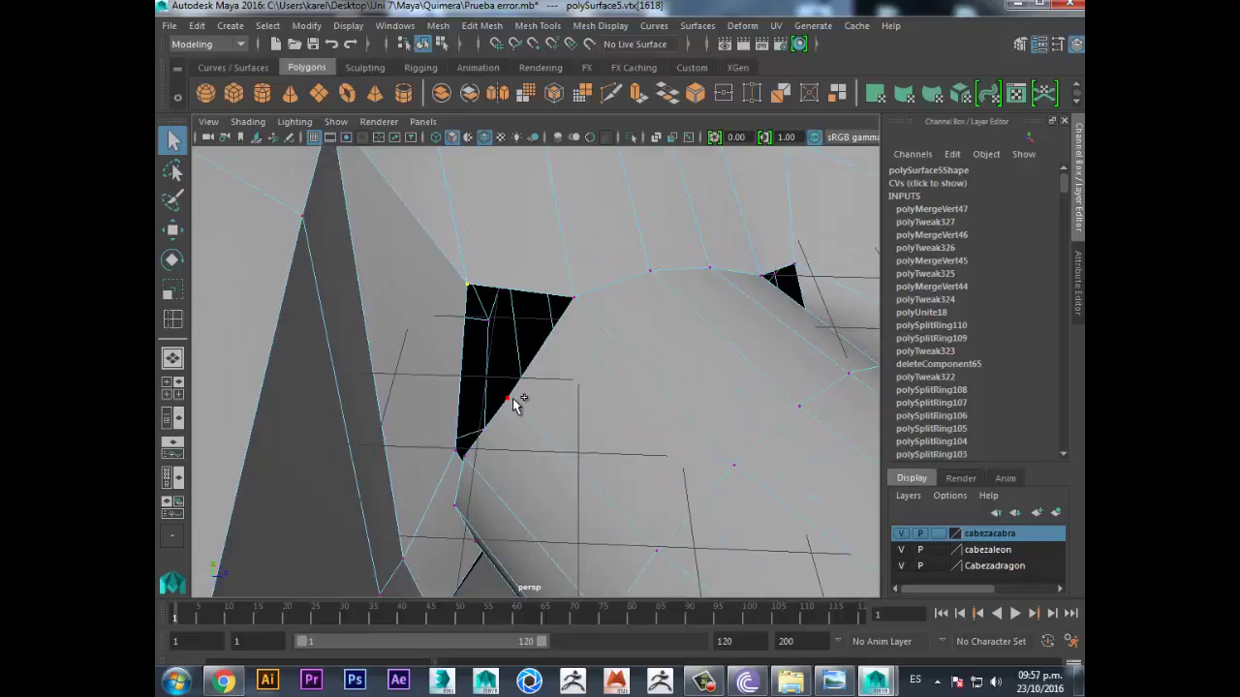
{"action": "left_click", "coordinate": [482, 26]}
{"action": "left_click", "coordinate": [564, 193]}
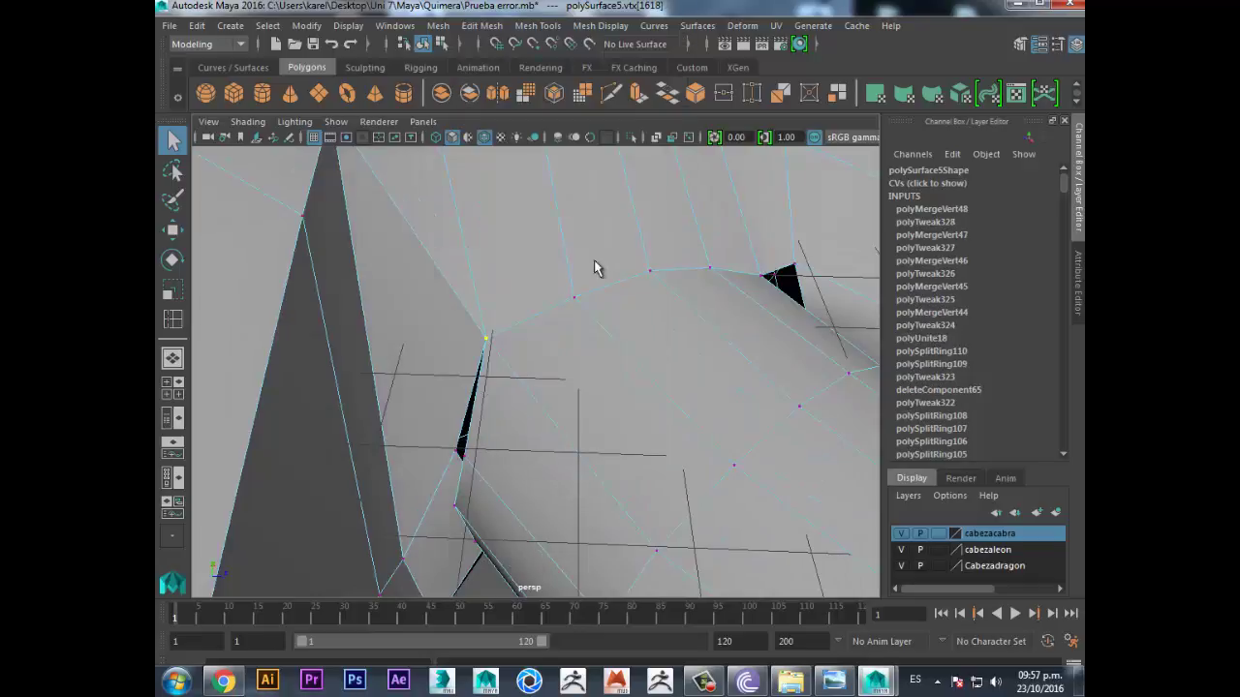
{"action": "mouse_move", "coordinate": [596, 269]}
{"action": "left_mouse_down", "text": "alt"}
{"action": "mouse_move", "coordinate": [581, 327]}
{"action": "mouse_move", "coordinate": [508, 343]}
{"action": "mouse_move", "coordinate": [527, 351]}
{"action": "left_mouse_up", "text": "alt"}
{"action": "scroll", "coordinate": [581, 326], "scroll_direction": "up", "scroll_amount": 3}
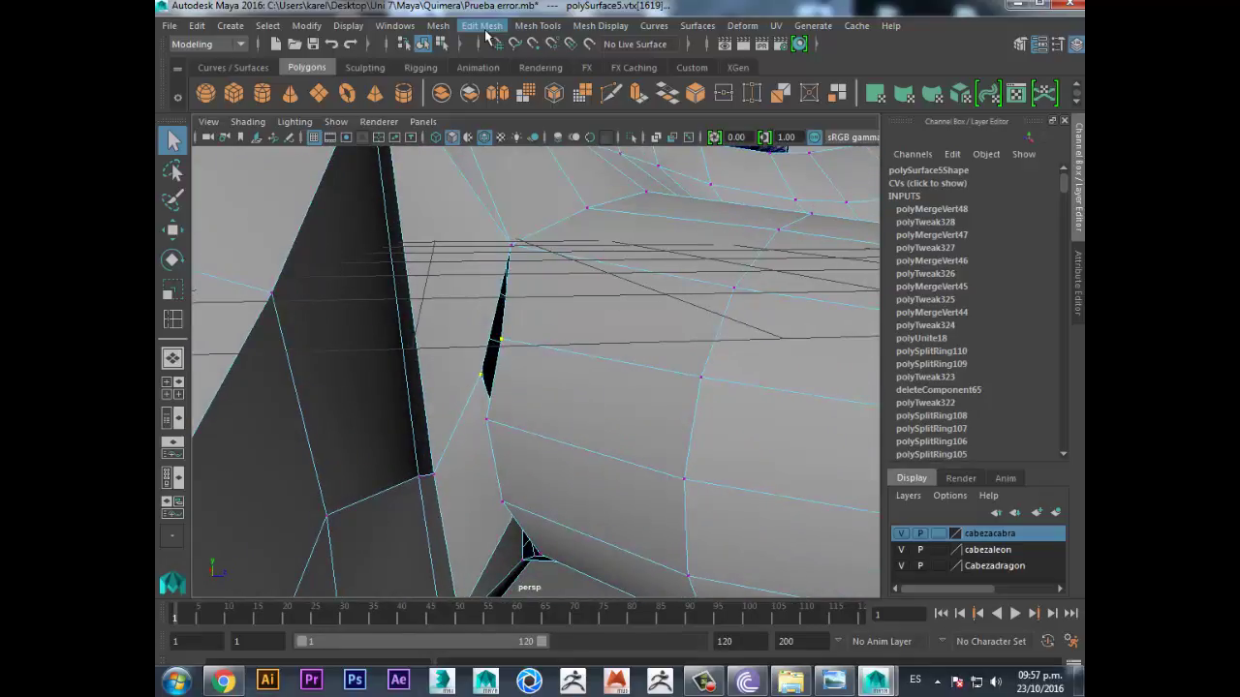
{"action": "left_click", "coordinate": [482, 26]}
{"action": "left_click", "coordinate": [573, 199]}
{"action": "mouse_move", "coordinate": [558, 329]}
{"action": "left_mouse_down", "text": "alt"}
{"action": "mouse_move", "coordinate": [584, 213]}
{"action": "mouse_move", "coordinate": [542, 234]}
{"action": "mouse_move", "coordinate": [560, 265]}
{"action": "left_mouse_up", "text": "alt"}
- Nudge the seam vertices sideways along X and in depth, undoing a trial downward move
{"action": "key", "text": "w"}
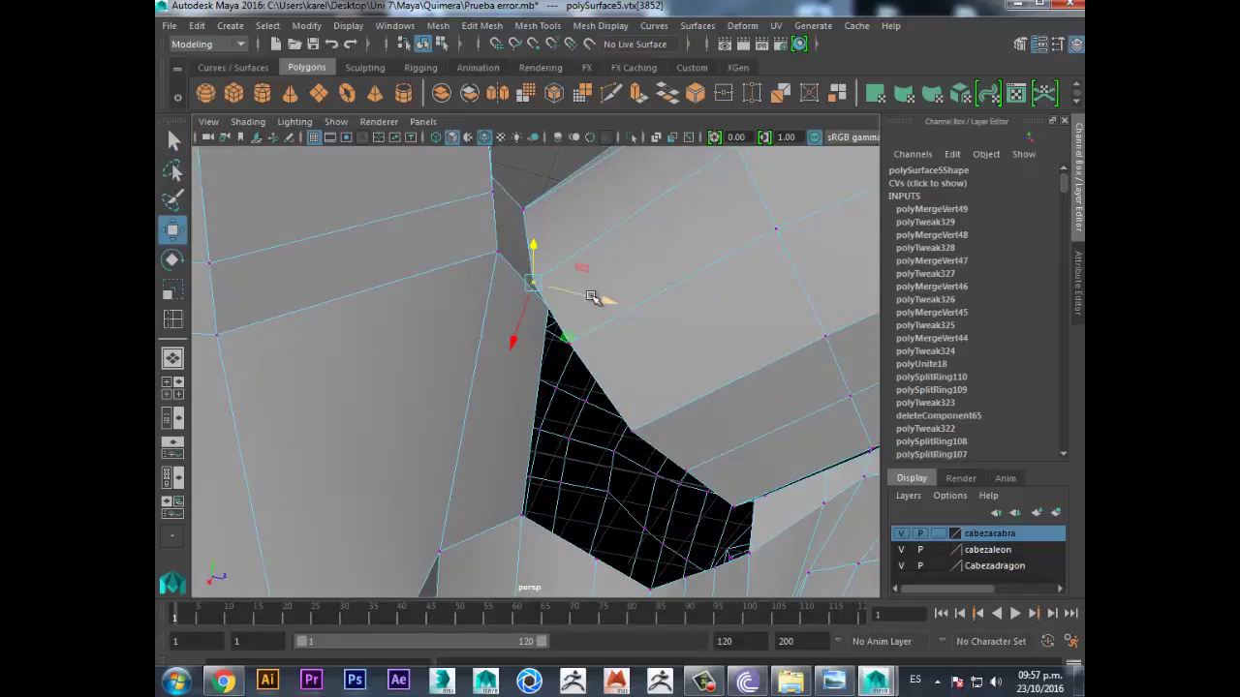
{"action": "left_click_drag", "start_coordinate": [591, 296], "coordinate": [623, 300]}
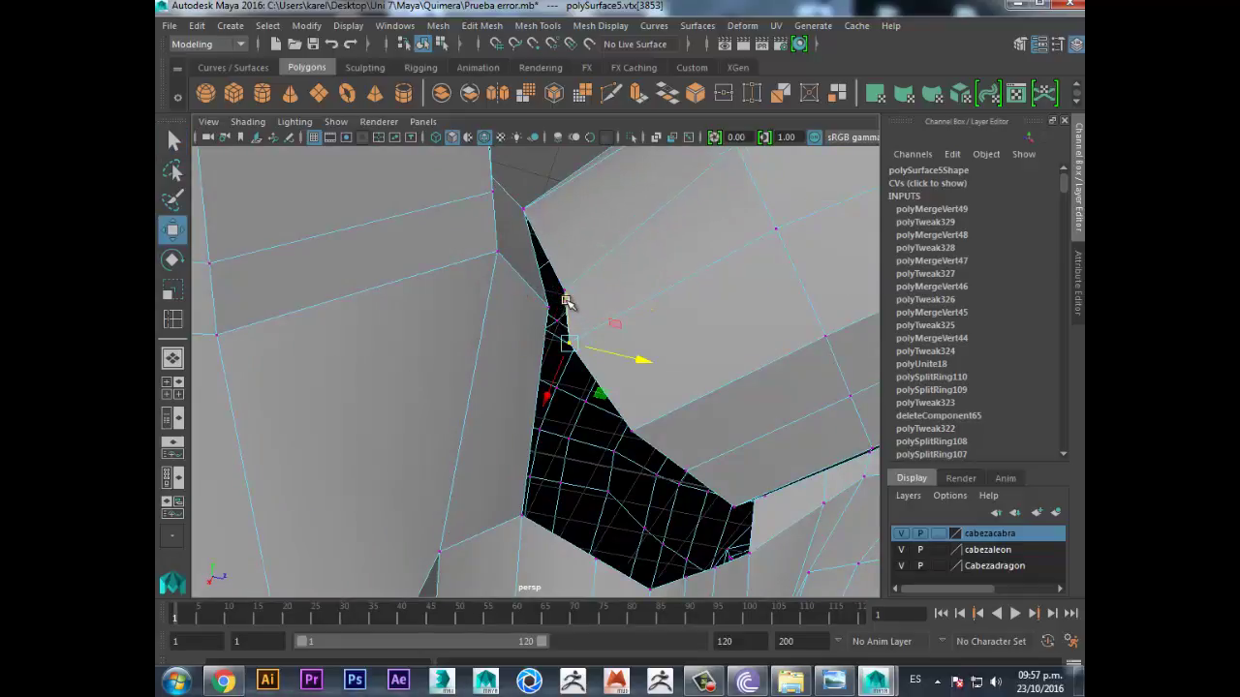
{"action": "left_click", "coordinate": [570, 371]}
{"action": "mouse_move", "coordinate": [617, 380]}
{"action": "left_mouse_down"}
{"action": "mouse_move", "coordinate": [668, 396]}
{"action": "mouse_move", "coordinate": [620, 368]}
{"action": "mouse_move", "coordinate": [552, 297]}
{"action": "mouse_move", "coordinate": [559, 271]}
{"action": "mouse_move", "coordinate": [565, 334]}
{"action": "left_mouse_up"}
{"action": "key", "text": "q"}
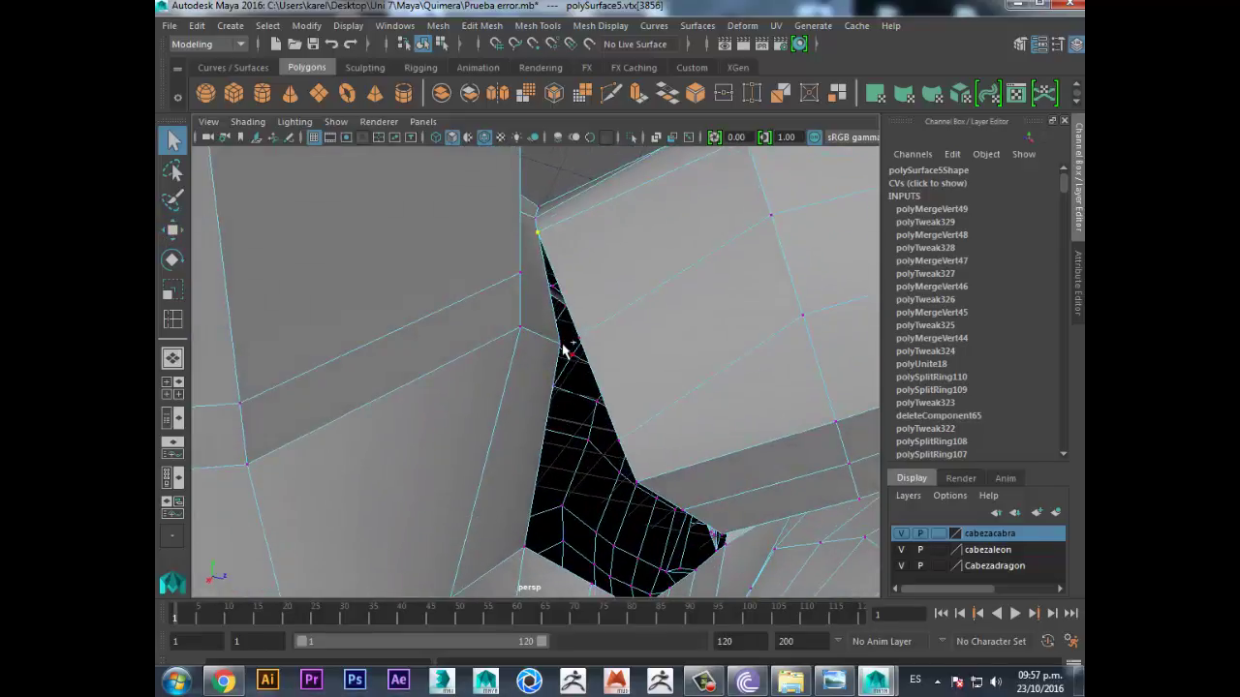
{"action": "key", "text": "w"}
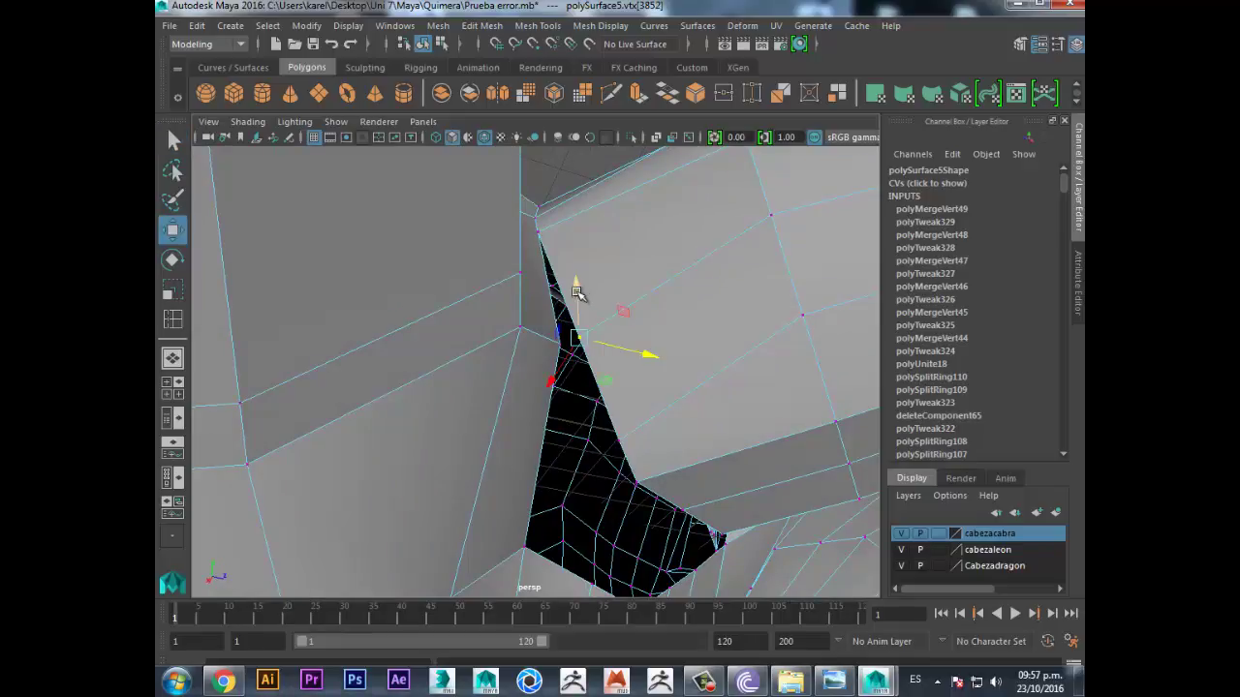
{"action": "left_click_drag", "start_coordinate": [576, 291], "coordinate": [579, 338]}
{"action": "key", "text": "ctrl+z"}
{"action": "mouse_move", "coordinate": [630, 402]}
{"action": "left_mouse_down", "text": "alt"}
{"action": "mouse_move", "coordinate": [601, 401]}
{"action": "mouse_move", "coordinate": [611, 404]}
{"action": "left_mouse_up", "text": "alt"}
{"action": "key", "text": "q"}
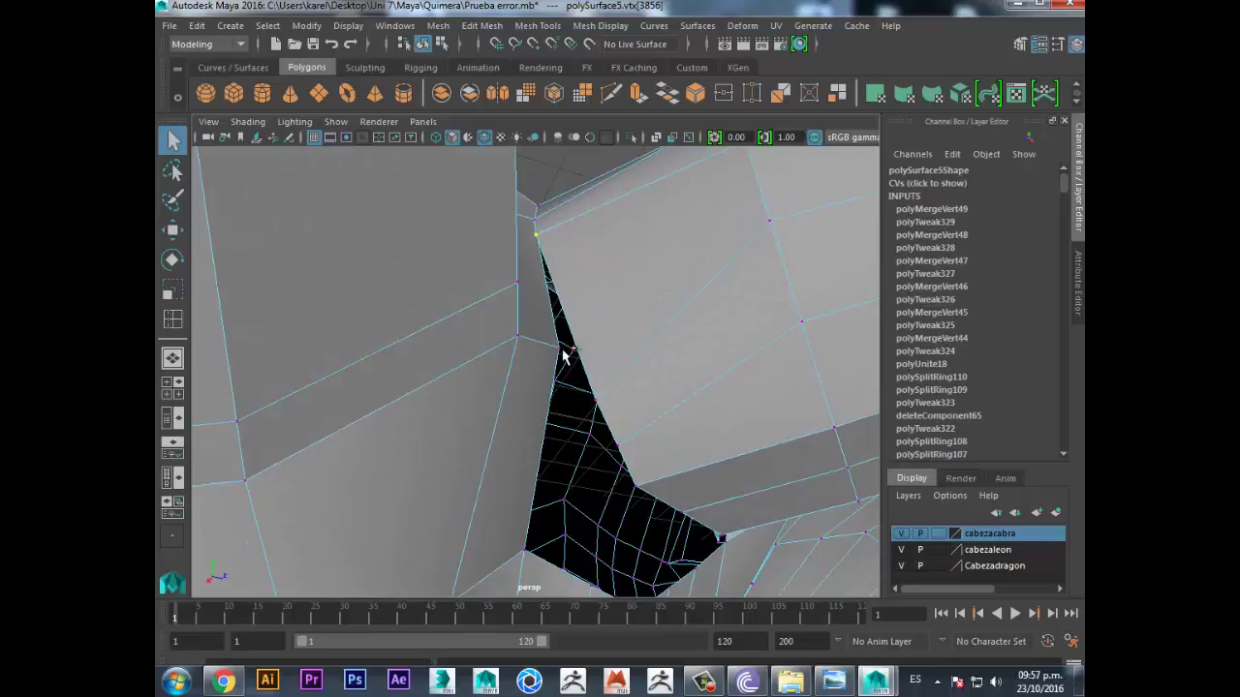
- Merge two selected vertex pairs at their centre with Edit Mesh > Merge to Center
{"action": "left_click", "coordinate": [487, 29]}
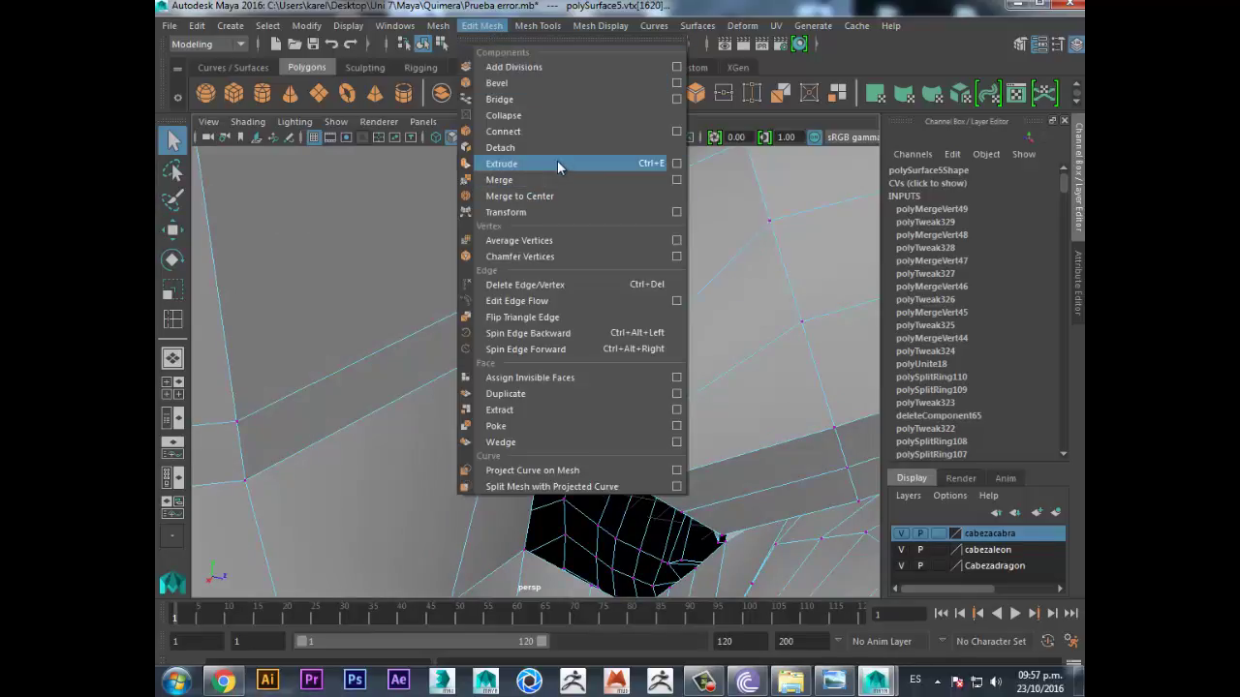
{"action": "left_click", "coordinate": [568, 195]}
{"action": "mouse_move", "coordinate": [582, 267]}
{"action": "left_mouse_down", "text": "alt"}
{"action": "mouse_move", "coordinate": [569, 322]}
{"action": "mouse_move", "coordinate": [551, 310]}
{"action": "mouse_move", "coordinate": [577, 327]}
{"action": "left_mouse_up", "text": "alt"}
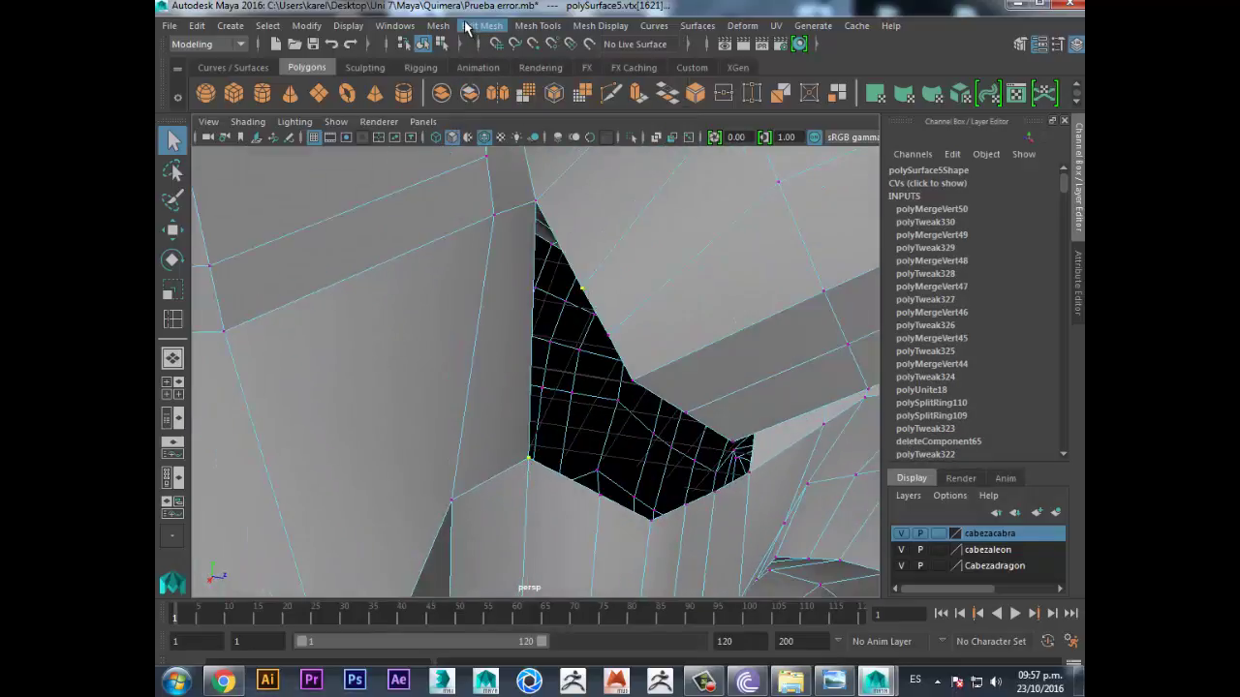
{"action": "left_click", "coordinate": [444, 26]}
{"action": "mouse_move", "coordinate": [481, 27]}
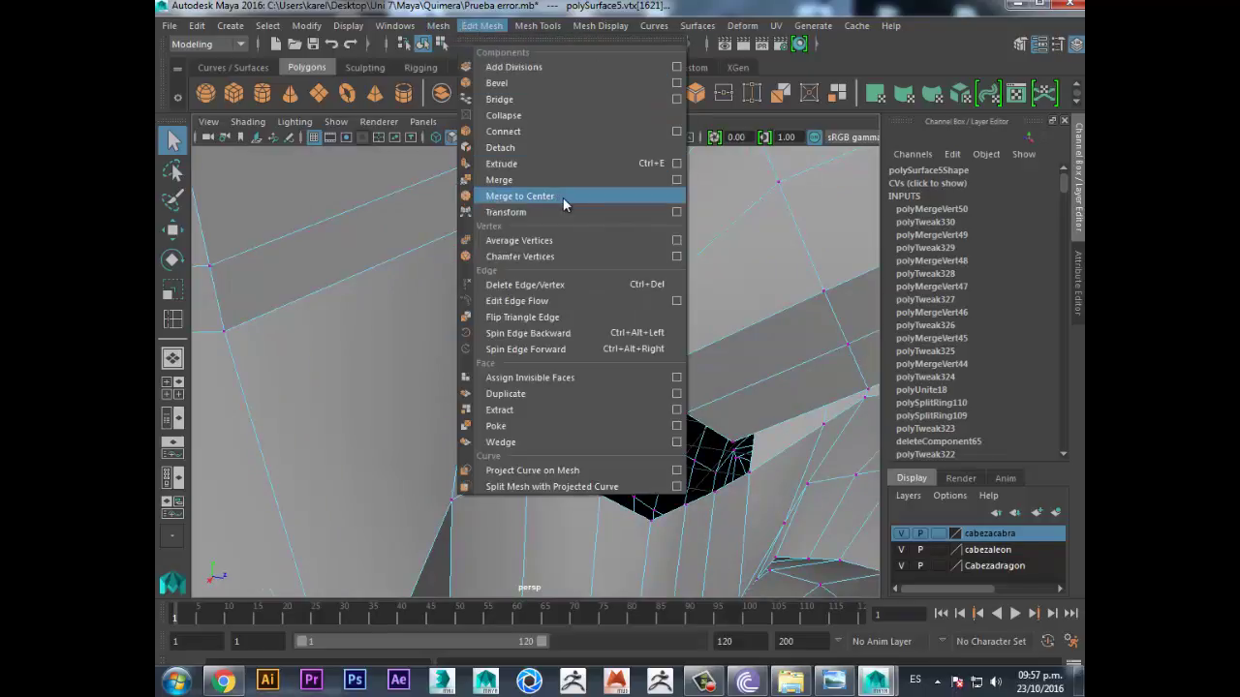
{"action": "left_click", "coordinate": [566, 197]}
{"action": "scroll", "coordinate": [618, 366], "scroll_direction": "up", "scroll_amount": 2}
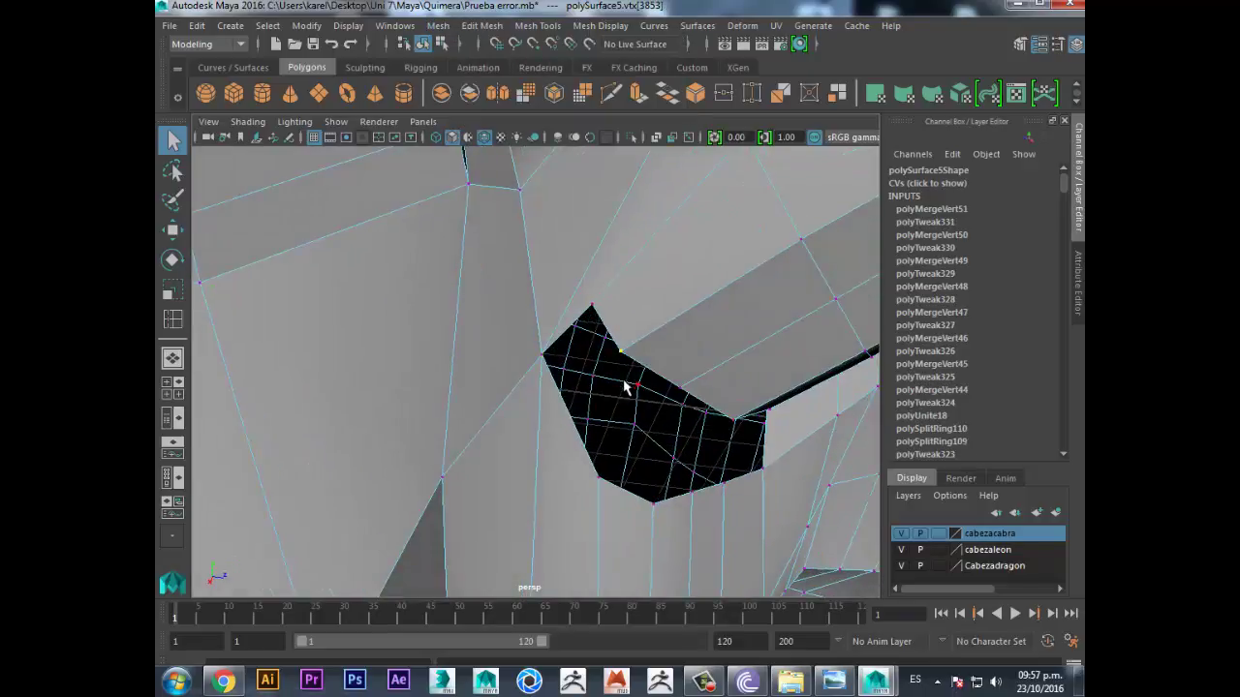
- Slide a vertex right along X, then select the hole's corner vertex up close
{"action": "key", "text": "w"}
{"action": "mouse_move", "coordinate": [676, 359]}
{"action": "left_mouse_down"}
{"action": "mouse_move", "coordinate": [714, 362]}
{"action": "mouse_move", "coordinate": [642, 409]}
{"action": "mouse_move", "coordinate": [559, 346]}
{"action": "left_mouse_up"}
{"action": "key", "text": "q"}
{"action": "left_click", "coordinate": [528, 302]}
{"action": "mouse_move", "coordinate": [528, 304]}
{"action": "left_mouse_down", "text": "alt"}
{"action": "mouse_move", "coordinate": [584, 374]}
{"action": "mouse_move", "coordinate": [602, 459]}
{"action": "left_mouse_up", "text": "alt"}
{"action": "mouse_move", "coordinate": [633, 390]}
{"action": "left_mouse_down", "text": "alt"}
{"action": "mouse_move", "coordinate": [485, 416]}
{"action": "mouse_move", "coordinate": [587, 338]}
{"action": "left_mouse_up", "text": "alt"}
{"action": "scroll", "coordinate": [559, 431], "scroll_direction": "up", "scroll_amount": 3}
{"action": "scroll", "coordinate": [552, 456], "scroll_direction": "down", "scroll_amount": 3}
- Merge the first selected pair of hole vertices at their centre, then zoom in on the hole
{"action": "scroll", "coordinate": [541, 441], "scroll_direction": "up", "scroll_amount": 3}
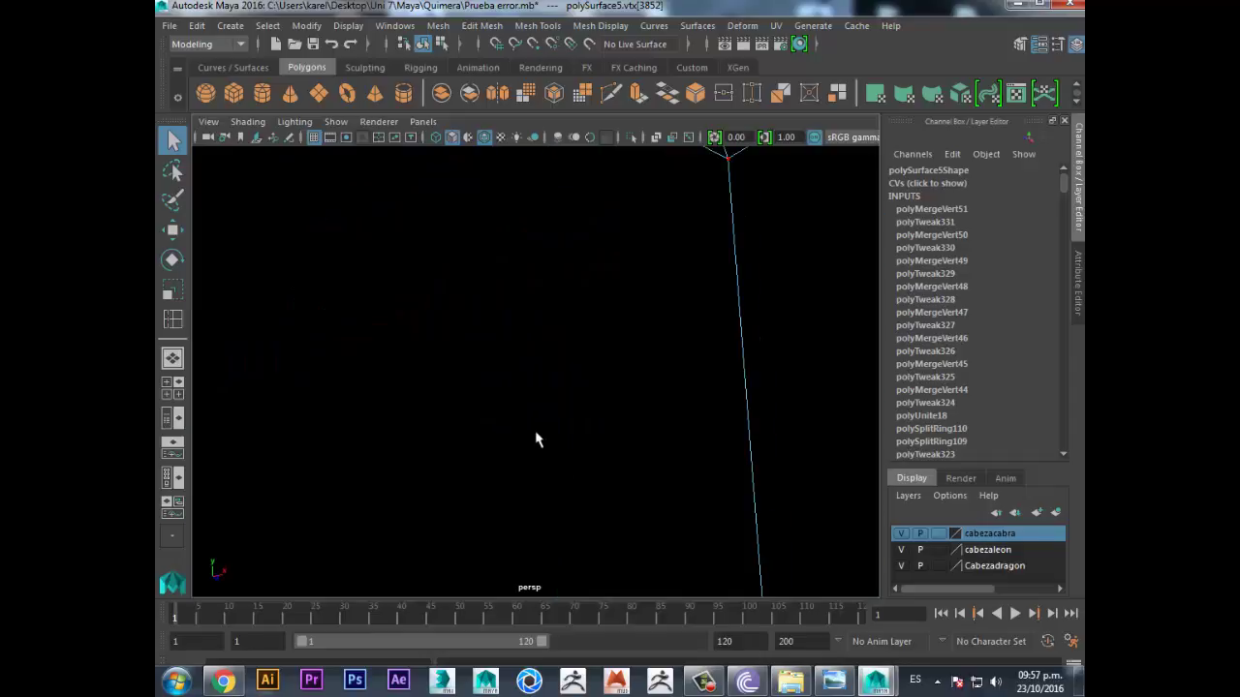
{"action": "scroll", "coordinate": [543, 438], "scroll_direction": "down", "scroll_amount": 3}
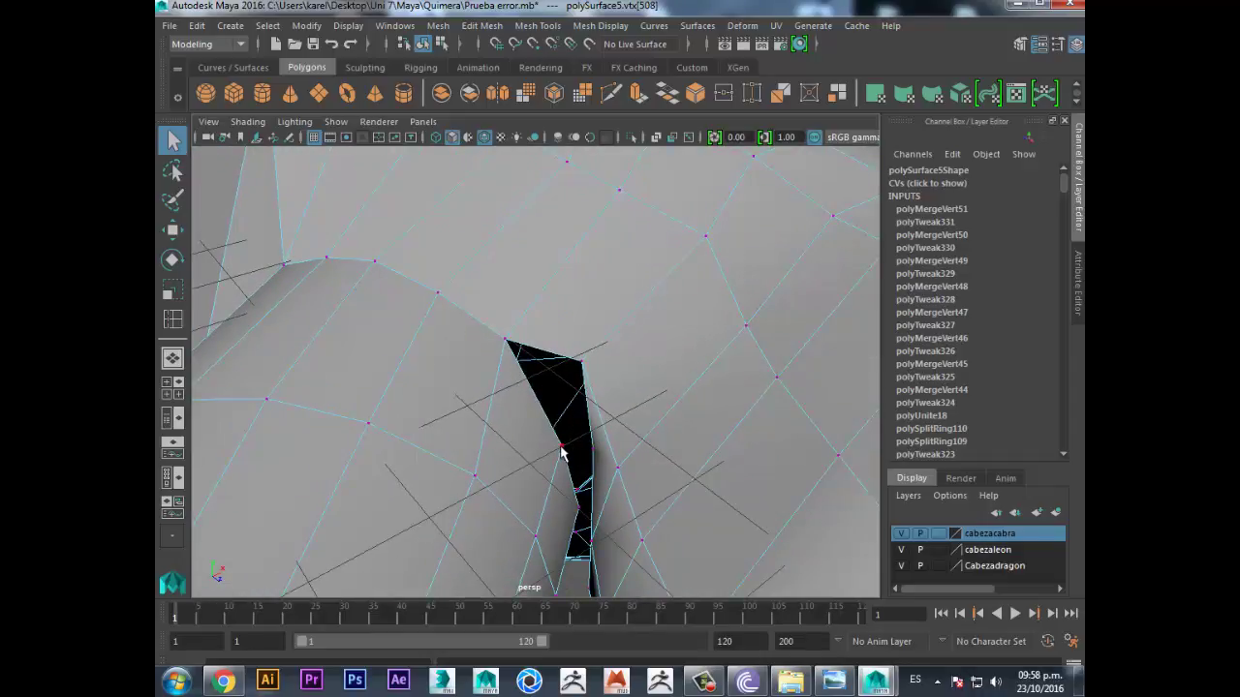
{"action": "left_click", "coordinate": [481, 25]}
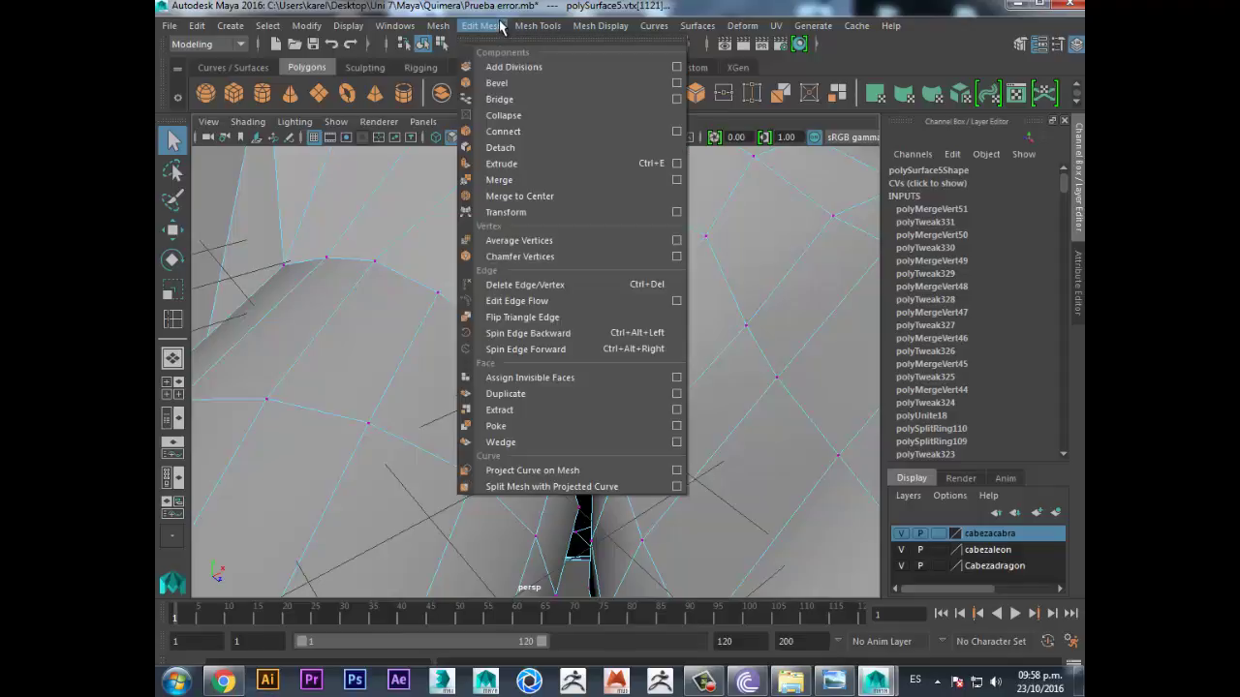
{"action": "left_click", "coordinate": [588, 208]}
{"action": "mouse_move", "coordinate": [506, 341]}
{"action": "left_mouse_down"}
{"action": "mouse_move", "coordinate": [581, 364]}
{"action": "mouse_move", "coordinate": [566, 387]}
{"action": "mouse_move", "coordinate": [573, 412]}
{"action": "left_mouse_up"}
{"action": "scroll", "coordinate": [589, 388], "scroll_direction": "up", "scroll_amount": 3}
{"action": "scroll", "coordinate": [591, 378], "scroll_direction": "down", "scroll_amount": 3}
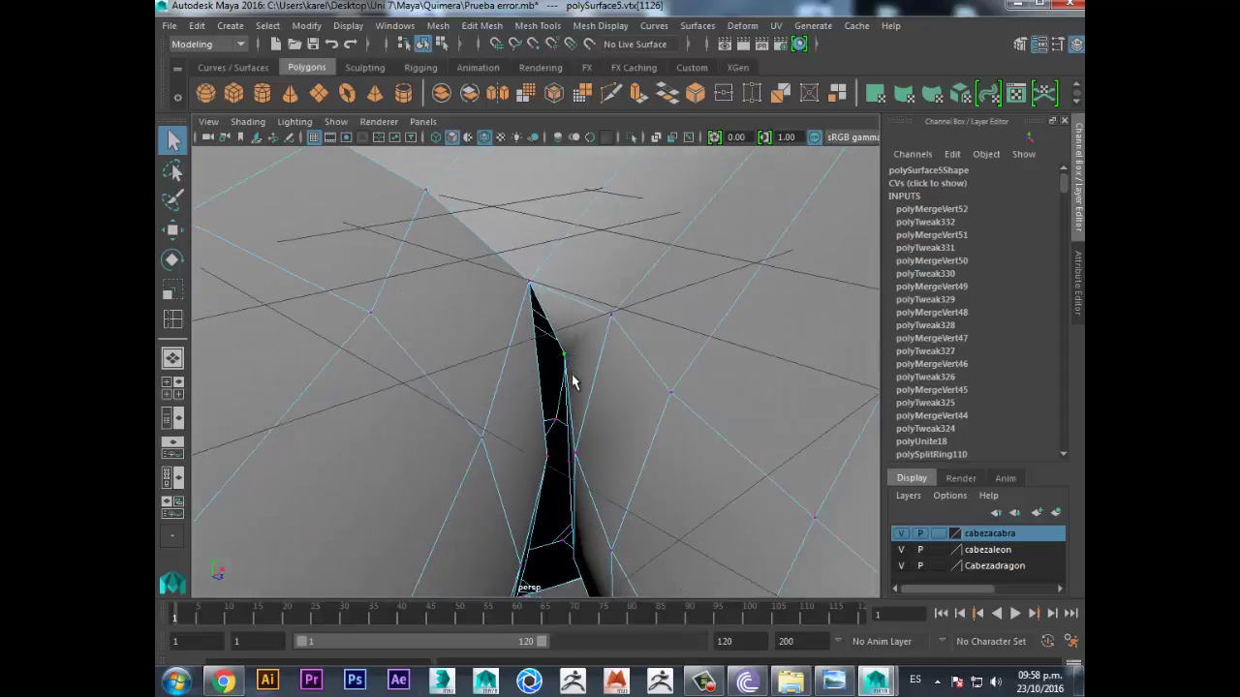
{"action": "left_click_drag", "start_coordinate": [547, 465], "coordinate": [553, 401], "text": "alt"}
{"action": "middle_click_drag", "start_coordinate": [553, 401], "coordinate": [586, 374], "text": "alt"}
{"action": "scroll", "coordinate": [589, 387], "scroll_direction": "down", "scroll_amount": 3}
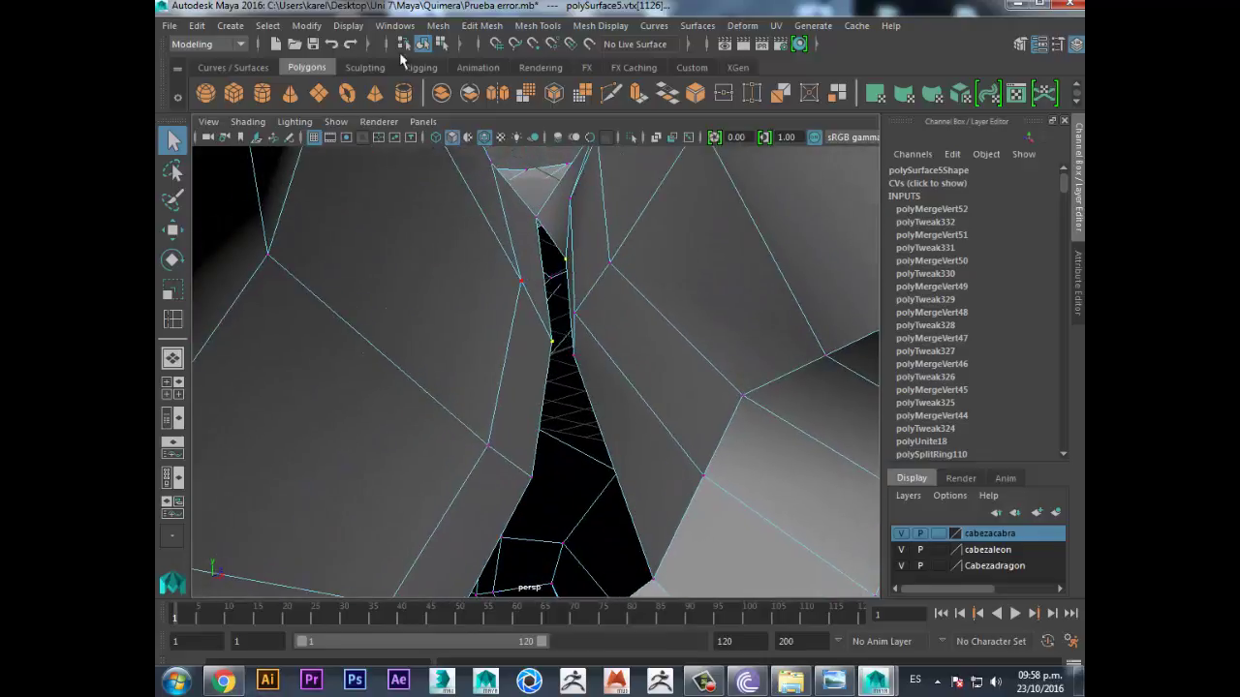
- Merge two more vertex pairs at their centre to pinch the upper slit shut
{"action": "left_click", "coordinate": [482, 25]}
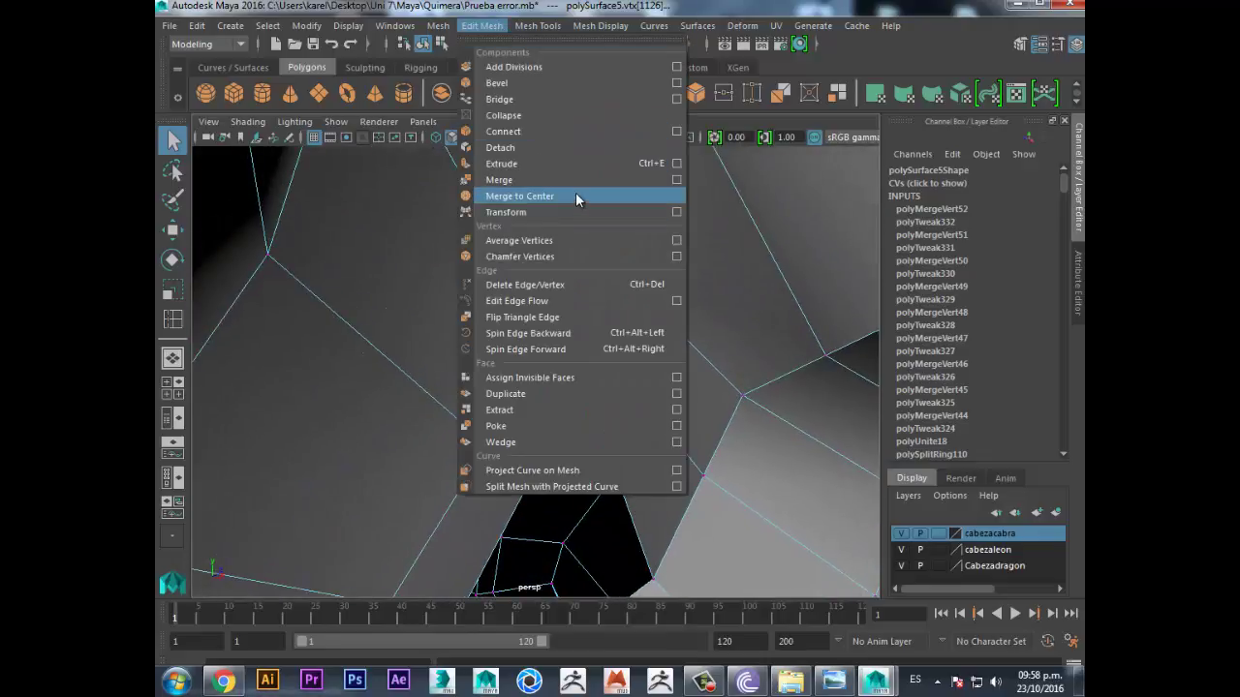
{"action": "left_click", "coordinate": [576, 193]}
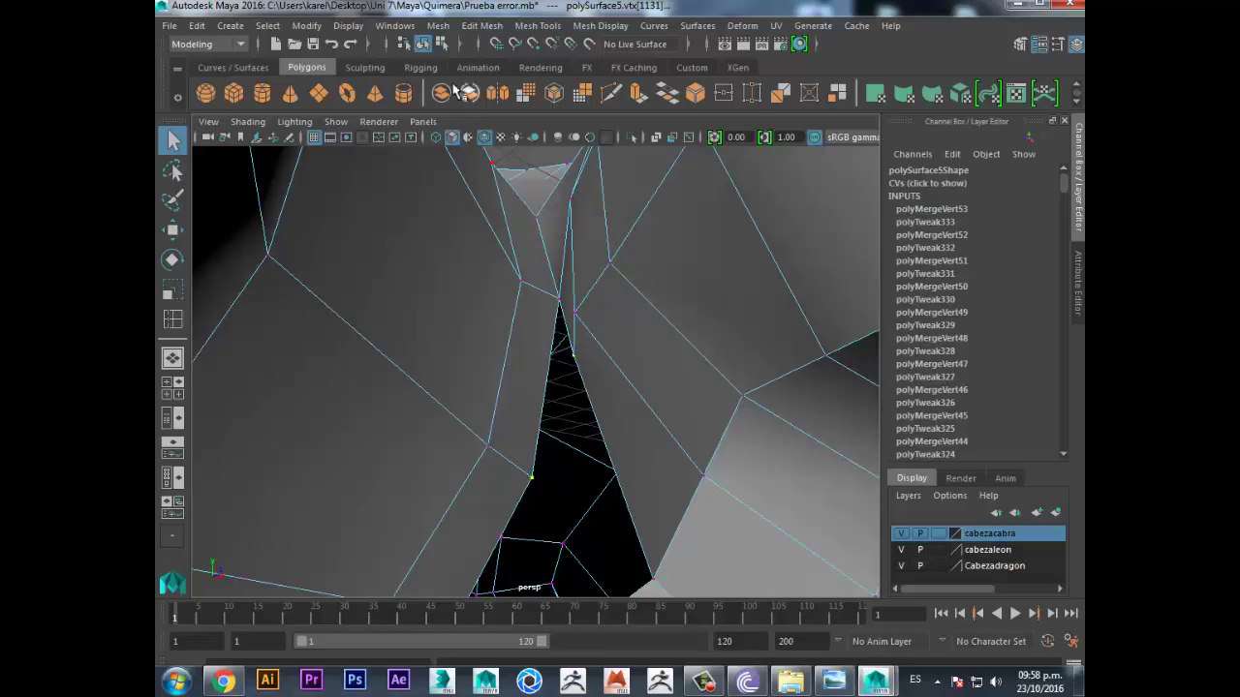
{"action": "left_click", "coordinate": [481, 25]}
{"action": "left_click", "coordinate": [570, 195]}
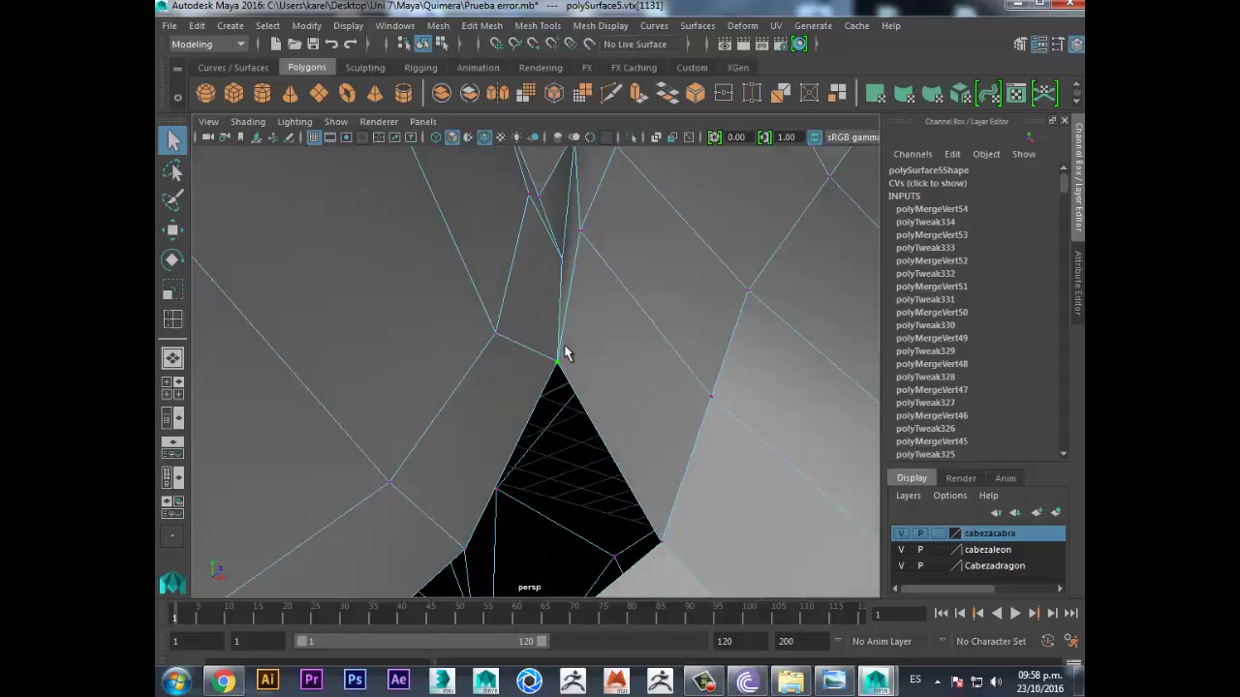
{"action": "left_click_drag", "start_coordinate": [566, 353], "coordinate": [531, 411], "text": "alt"}
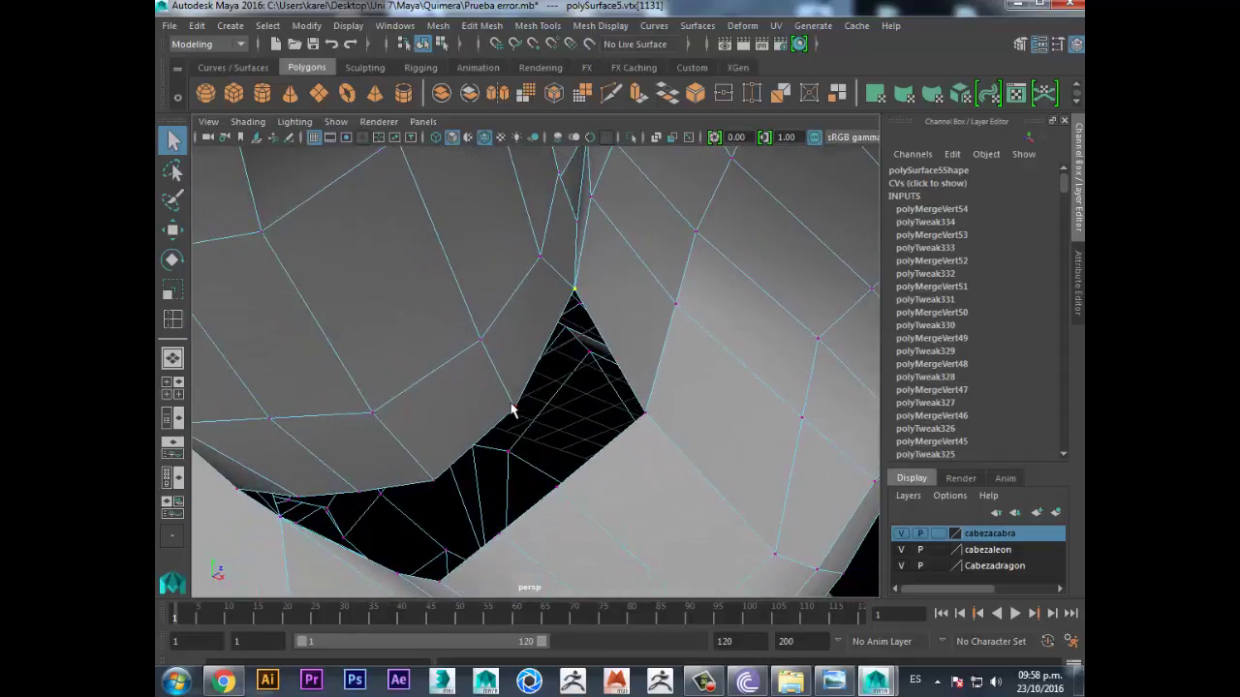
- Merge a vertex pair at centre, add another hole-edge vertex, and merge again
{"action": "left_click", "coordinate": [500, 26]}
{"action": "left_click", "coordinate": [578, 197]}
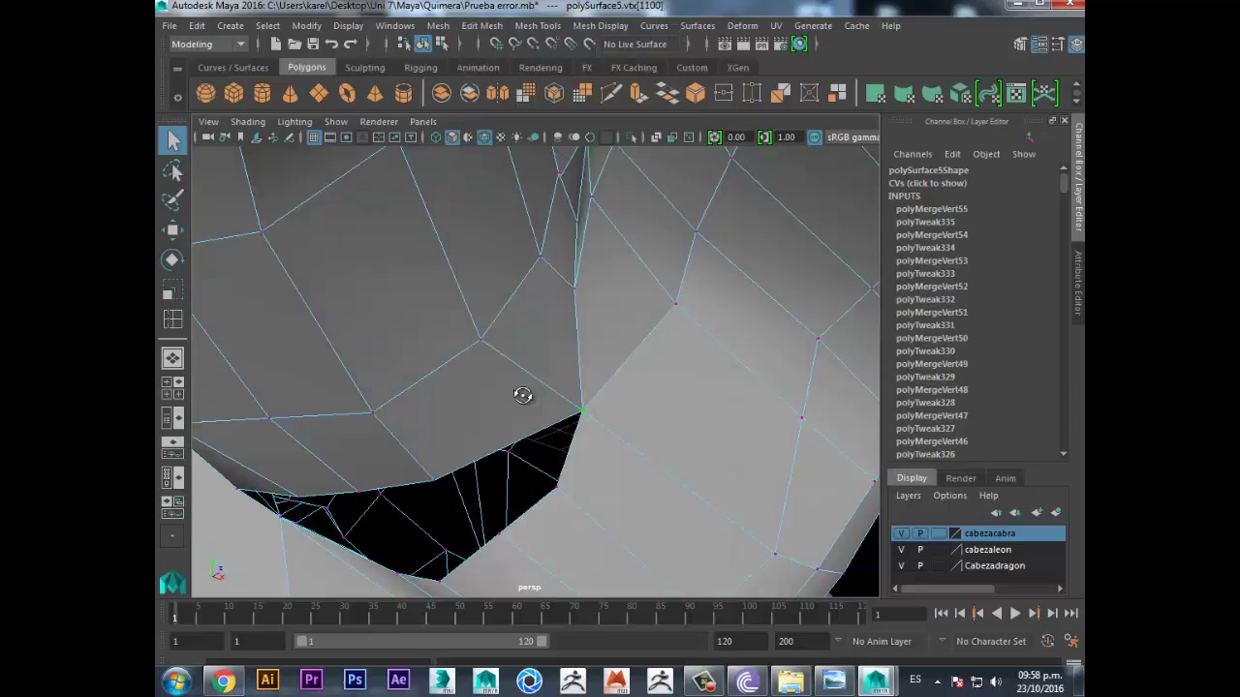
{"action": "mouse_move", "coordinate": [522, 396]}
{"action": "left_mouse_down", "text": "alt"}
{"action": "mouse_move", "coordinate": [529, 318]}
{"action": "mouse_move", "coordinate": [555, 355]}
{"action": "left_mouse_up", "text": "alt"}
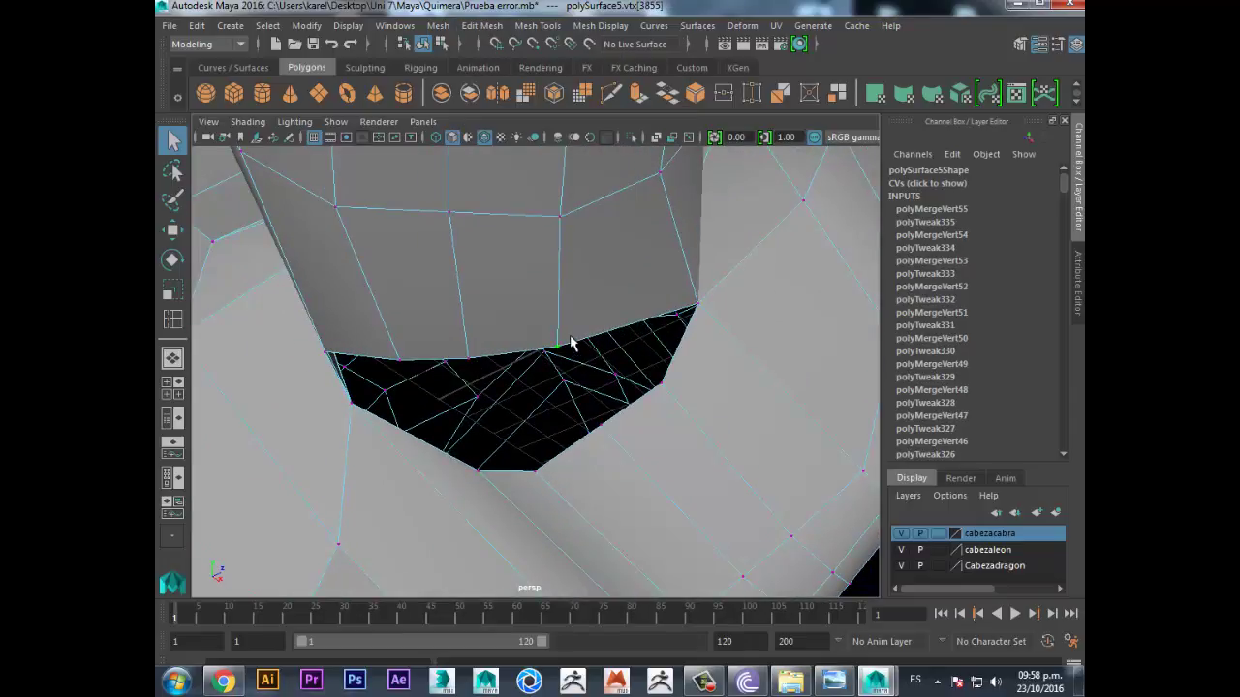
{"action": "left_click", "coordinate": [662, 384], "text": "shift"}
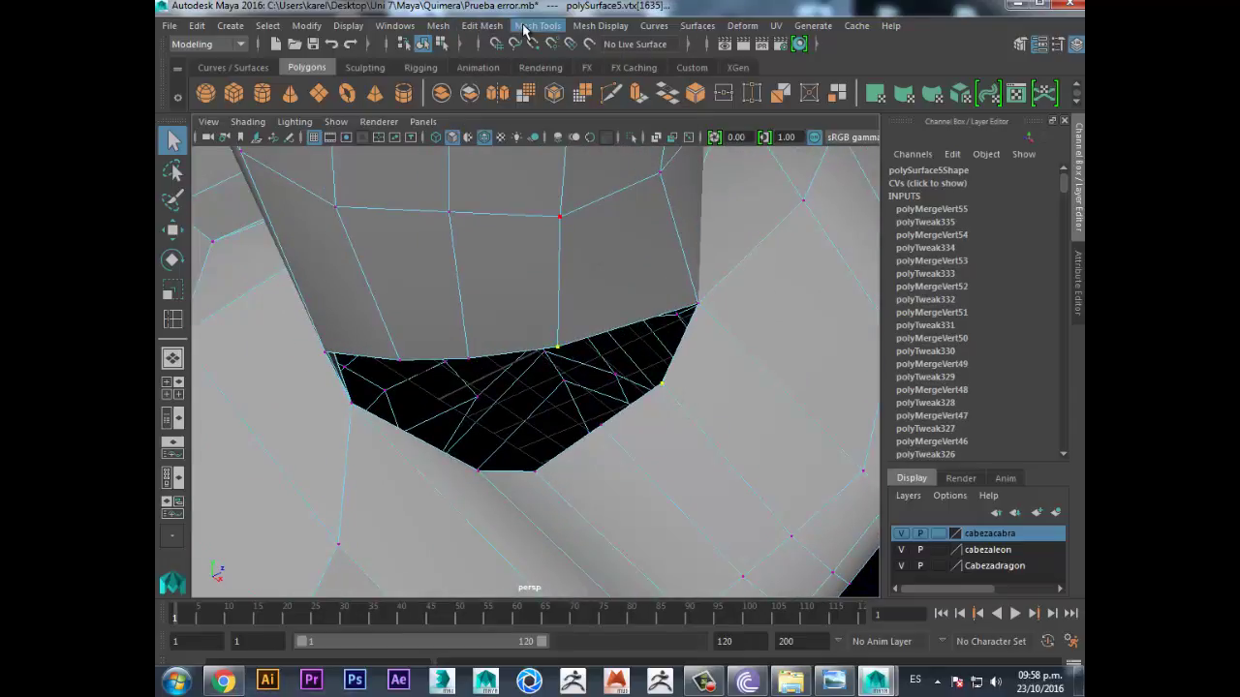
{"action": "left_click", "coordinate": [482, 27]}
{"action": "left_click", "coordinate": [583, 202]}
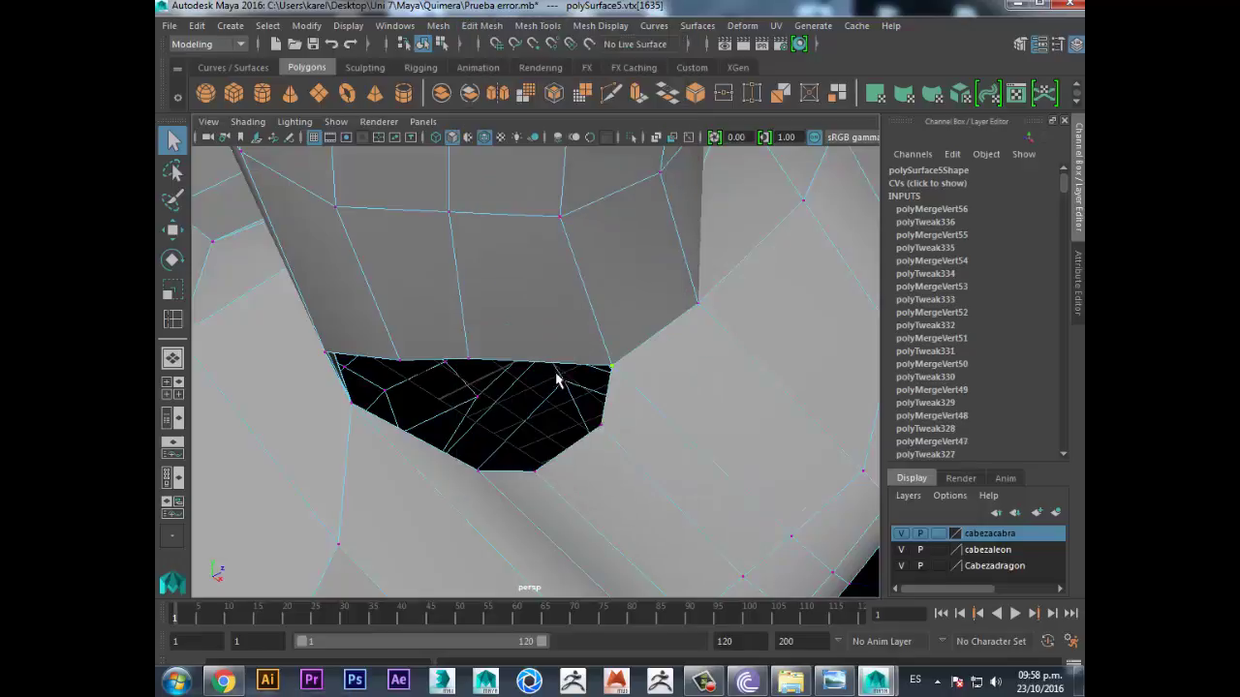
{"action": "left_click_drag", "start_coordinate": [558, 379], "coordinate": [542, 355], "text": "alt"}
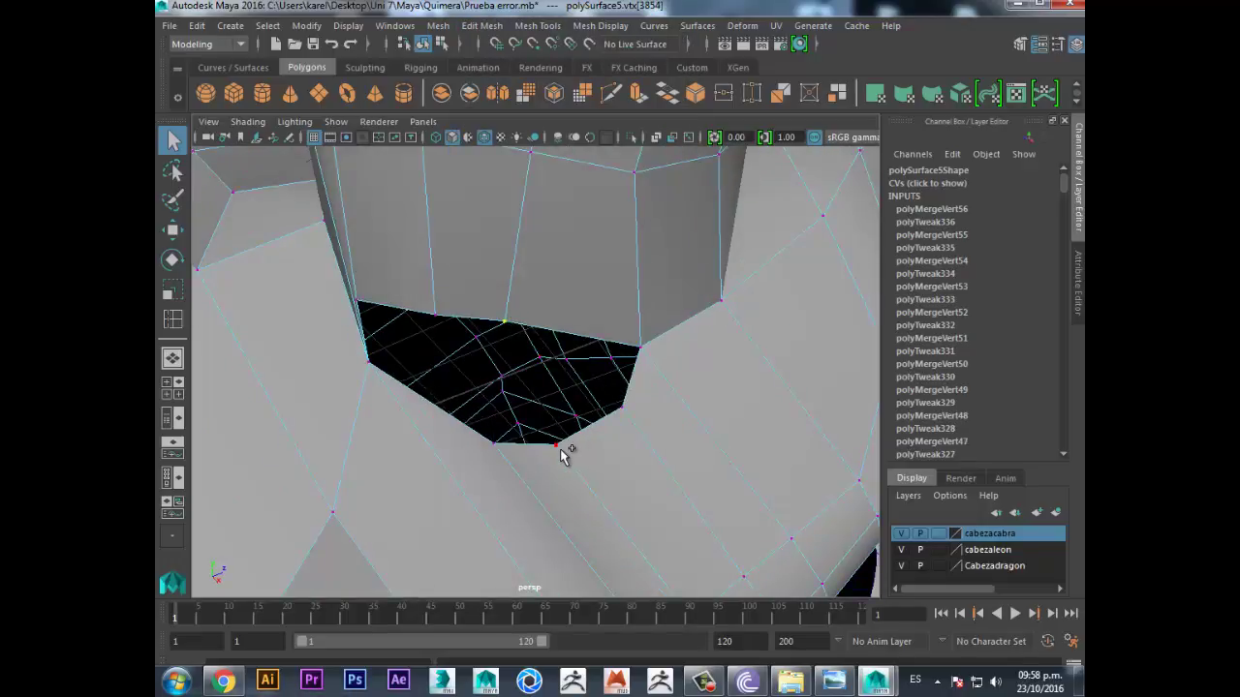
- Merge two selected vertices, undo that merge, then redo it with Merge to Center
{"action": "left_click", "coordinate": [482, 26]}
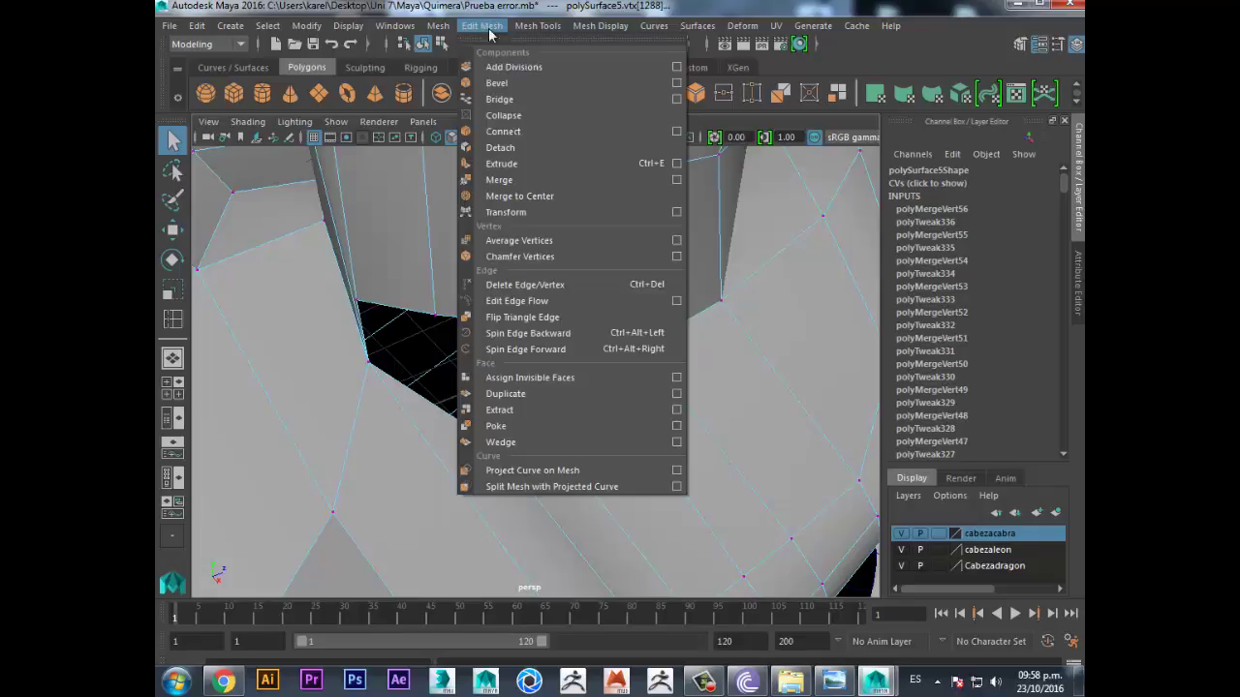
{"action": "left_click", "coordinate": [571, 202]}
{"action": "mouse_move", "coordinate": [443, 339]}
{"action": "left_mouse_down", "text": "alt"}
{"action": "mouse_move", "coordinate": [465, 326]}
{"action": "mouse_move", "coordinate": [540, 355]}
{"action": "left_mouse_up", "text": "alt"}
{"action": "key", "text": "ctrl+z"}
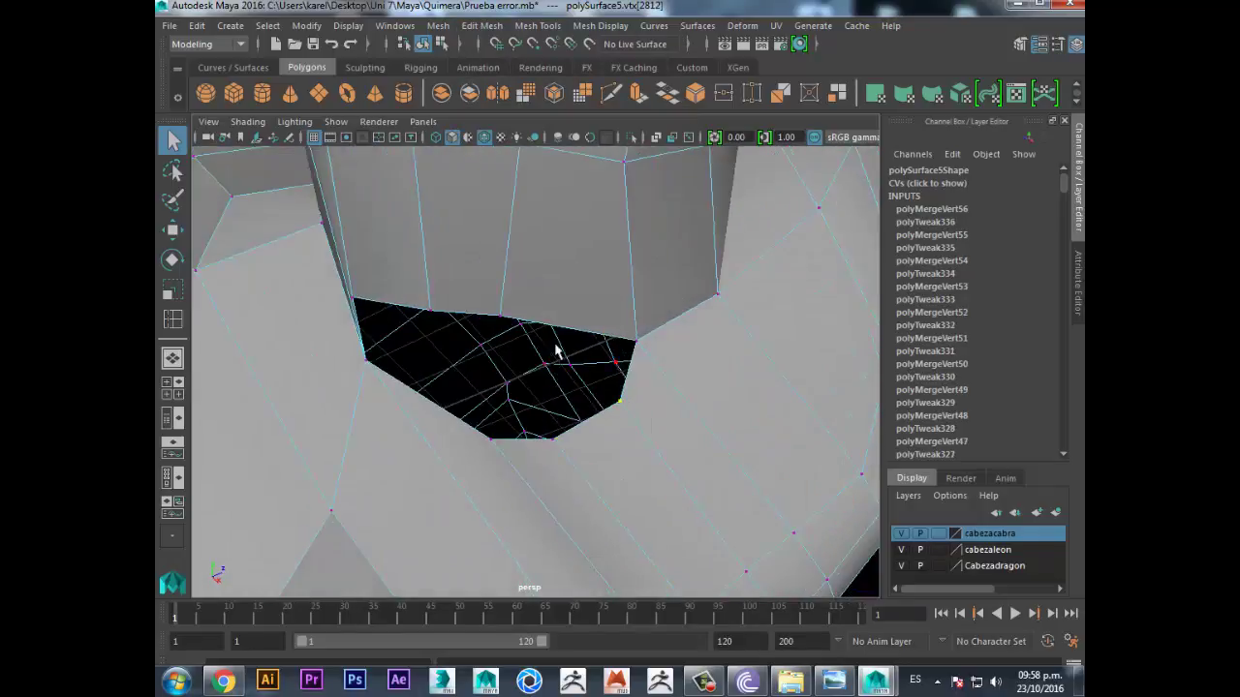
{"action": "left_click", "coordinate": [481, 26]}
{"action": "left_click", "coordinate": [572, 194]}
{"action": "left_click_drag", "start_coordinate": [497, 376], "coordinate": [518, 370], "text": "alt"}
{"action": "mouse_move", "coordinate": [560, 407]}
{"action": "left_mouse_down", "text": "alt"}
{"action": "mouse_move", "coordinate": [594, 418]}
{"action": "mouse_move", "coordinate": [573, 401]}
{"action": "mouse_move", "coordinate": [598, 430]}
{"action": "left_mouse_up", "text": "alt"}
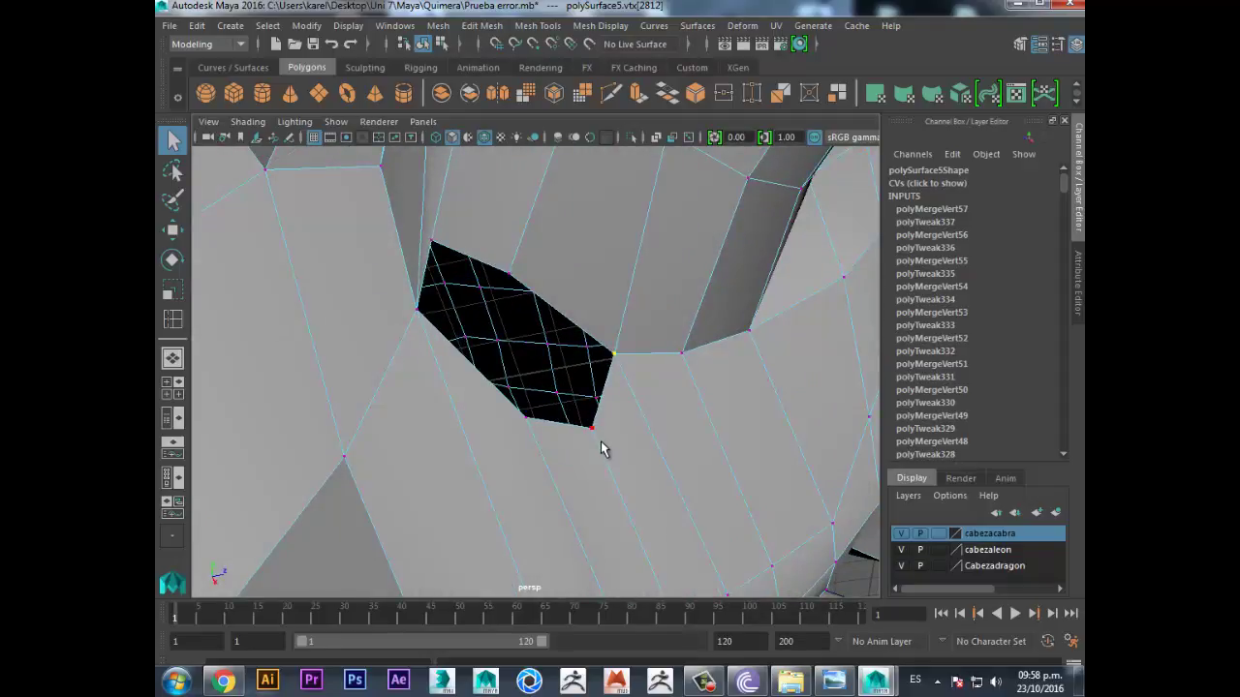
- Select a lower-edge vertex and merge until the diamond-shaped hole collapses to a point
{"action": "left_click", "coordinate": [600, 441]}
{"action": "left_click", "coordinate": [482, 25]}
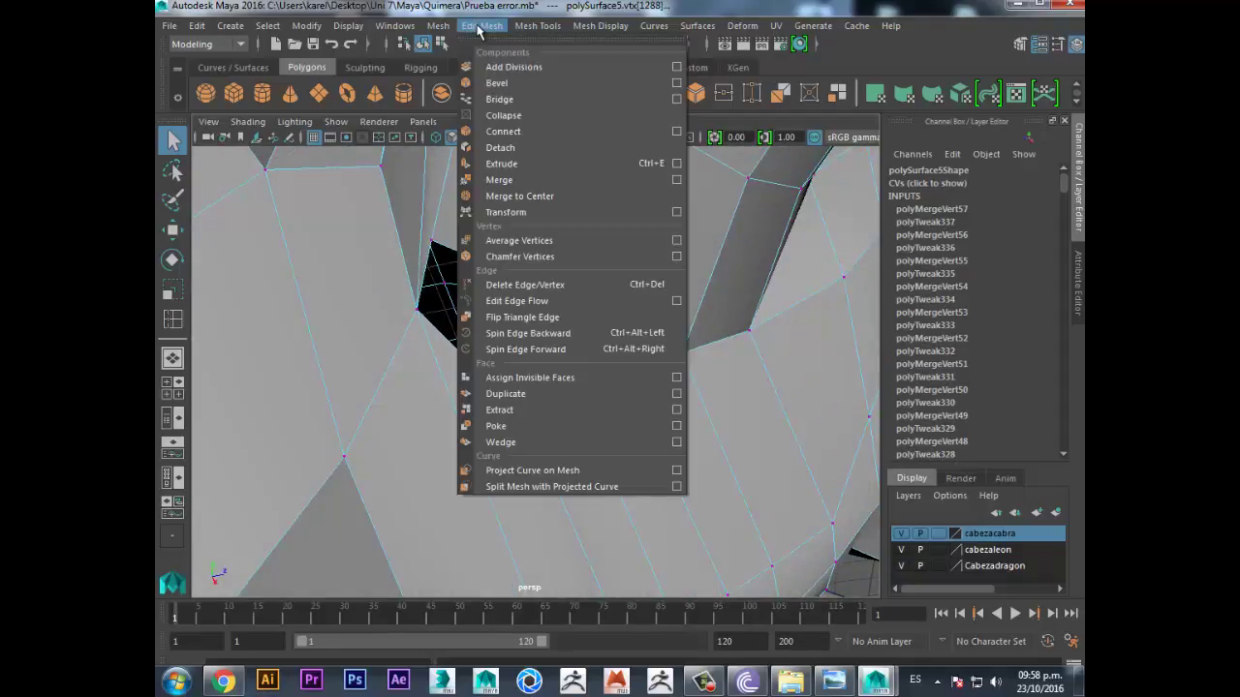
{"action": "left_click", "coordinate": [545, 180]}
{"action": "mouse_move", "coordinate": [556, 194]}
{"action": "left_mouse_down", "text": "alt"}
{"action": "mouse_move", "coordinate": [545, 352]}
{"action": "mouse_move", "coordinate": [557, 354]}
{"action": "left_mouse_up", "text": "alt"}
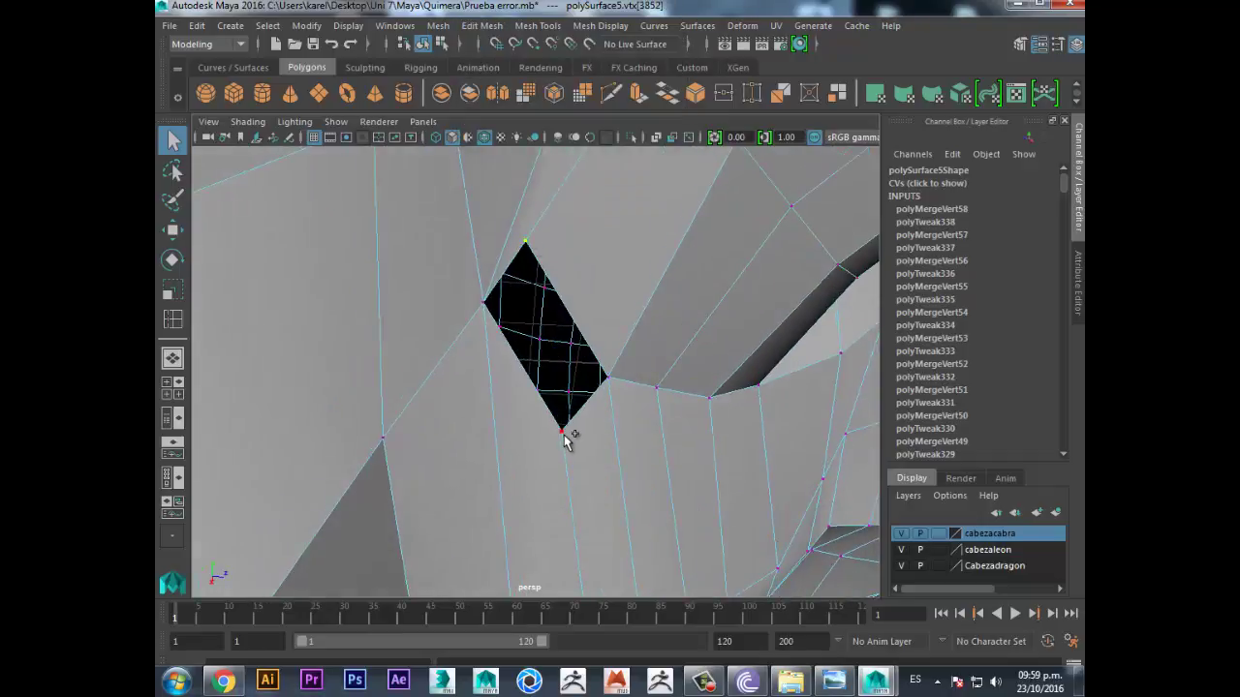
{"action": "left_click", "coordinate": [494, 27]}
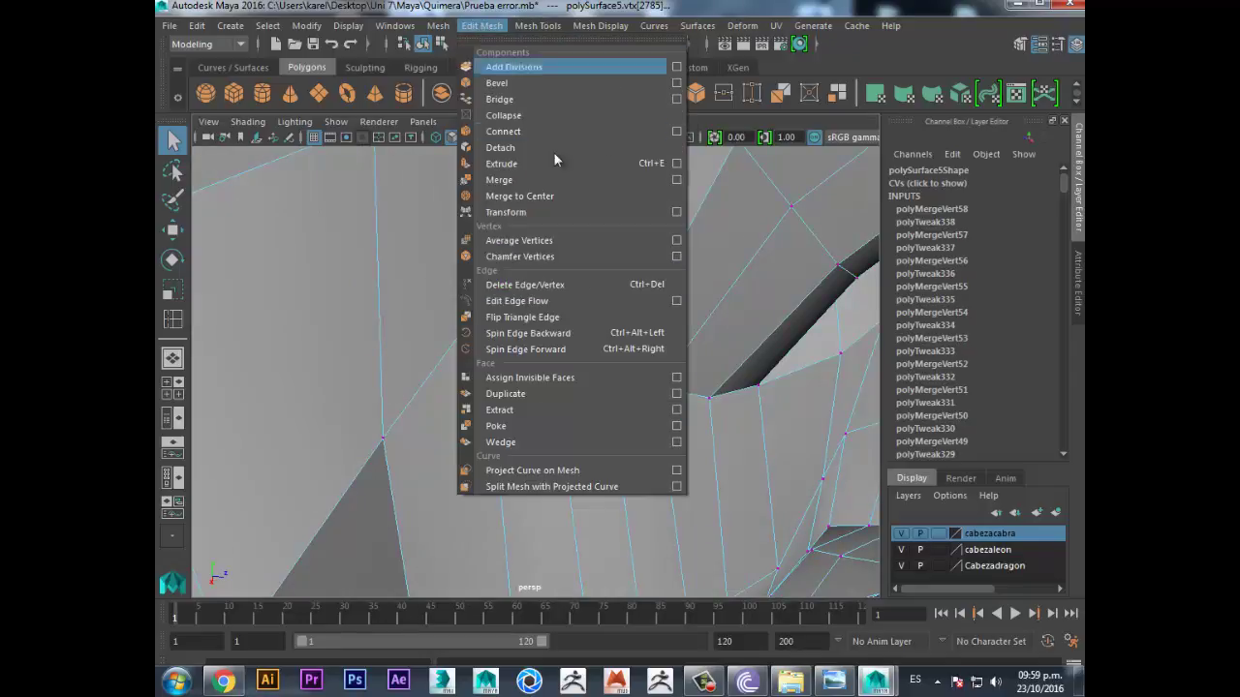
{"action": "left_click", "coordinate": [573, 197]}
{"action": "mouse_move", "coordinate": [639, 410]}
{"action": "left_mouse_down", "text": "alt"}
{"action": "mouse_move", "coordinate": [609, 429]}
{"action": "mouse_move", "coordinate": [539, 363]}
{"action": "mouse_move", "coordinate": [410, 349]}
{"action": "mouse_move", "coordinate": [437, 327]}
{"action": "mouse_move", "coordinate": [462, 365]}
{"action": "mouse_move", "coordinate": [465, 420]}
{"action": "mouse_move", "coordinate": [465, 443]}
{"action": "mouse_move", "coordinate": [437, 465]}
{"action": "mouse_move", "coordinate": [424, 419]}
{"action": "mouse_move", "coordinate": [528, 373]}
{"action": "left_mouse_up", "text": "alt"}
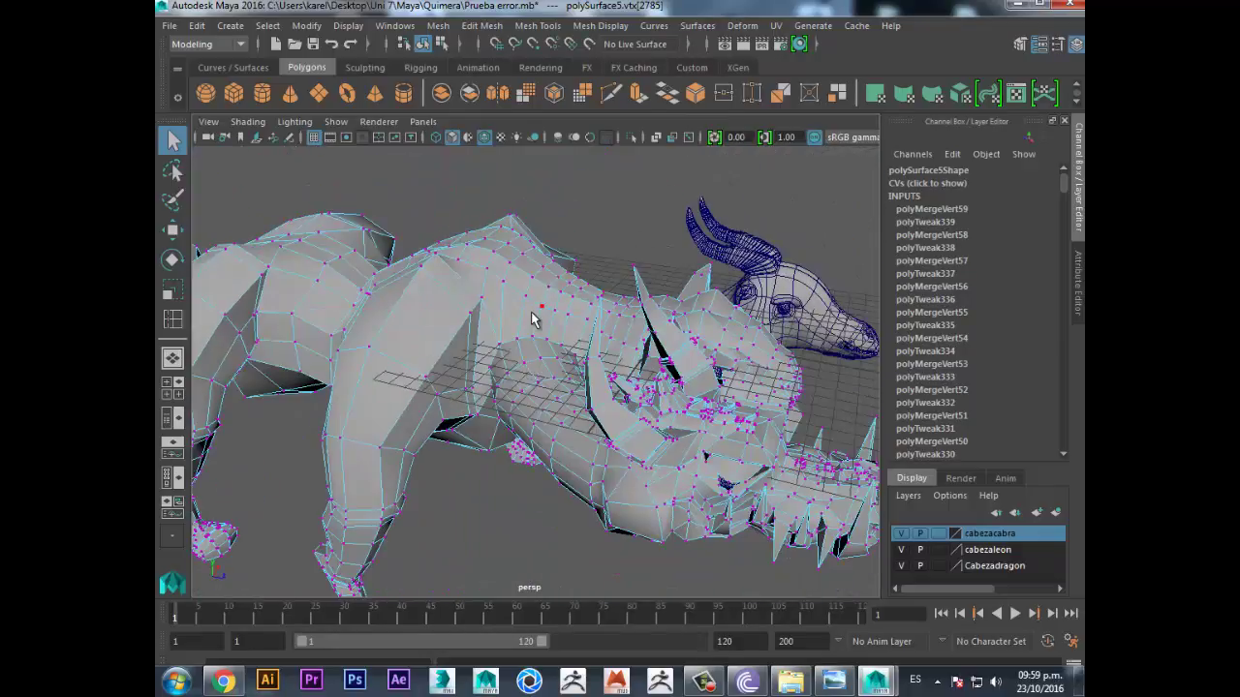
- Return to Object Mode, clear the selection, and select polySurface5 viewed close around the neck
{"action": "right_click_drag", "start_coordinate": [528, 242], "coordinate": [605, 208]}
{"action": "left_click", "coordinate": [678, 504]}
{"action": "mouse_move", "coordinate": [542, 365]}
{"action": "left_mouse_down", "text": "alt"}
{"action": "mouse_move", "coordinate": [594, 322]}
{"action": "mouse_move", "coordinate": [575, 338]}
{"action": "mouse_move", "coordinate": [469, 343]}
{"action": "mouse_move", "coordinate": [448, 297]}
{"action": "mouse_move", "coordinate": [430, 318]}
{"action": "mouse_move", "coordinate": [501, 351]}
{"action": "mouse_move", "coordinate": [532, 326]}
{"action": "mouse_move", "coordinate": [517, 326]}
{"action": "mouse_move", "coordinate": [513, 346]}
{"action": "mouse_move", "coordinate": [580, 487]}
{"action": "mouse_move", "coordinate": [578, 435]}
{"action": "mouse_move", "coordinate": [645, 417]}
{"action": "mouse_move", "coordinate": [701, 354]}
{"action": "mouse_move", "coordinate": [694, 340]}
{"action": "mouse_move", "coordinate": [512, 409]}
{"action": "mouse_move", "coordinate": [484, 382]}
{"action": "mouse_move", "coordinate": [593, 276]}
{"action": "mouse_move", "coordinate": [562, 256]}
{"action": "mouse_move", "coordinate": [620, 377]}
{"action": "mouse_move", "coordinate": [526, 427]}
{"action": "mouse_move", "coordinate": [440, 369]}
{"action": "mouse_move", "coordinate": [498, 401]}
{"action": "mouse_move", "coordinate": [506, 429]}
{"action": "mouse_move", "coordinate": [475, 371]}
{"action": "left_mouse_up", "text": "alt"}
{"action": "scroll", "coordinate": [594, 322], "scroll_direction": "up", "scroll_amount": 5}
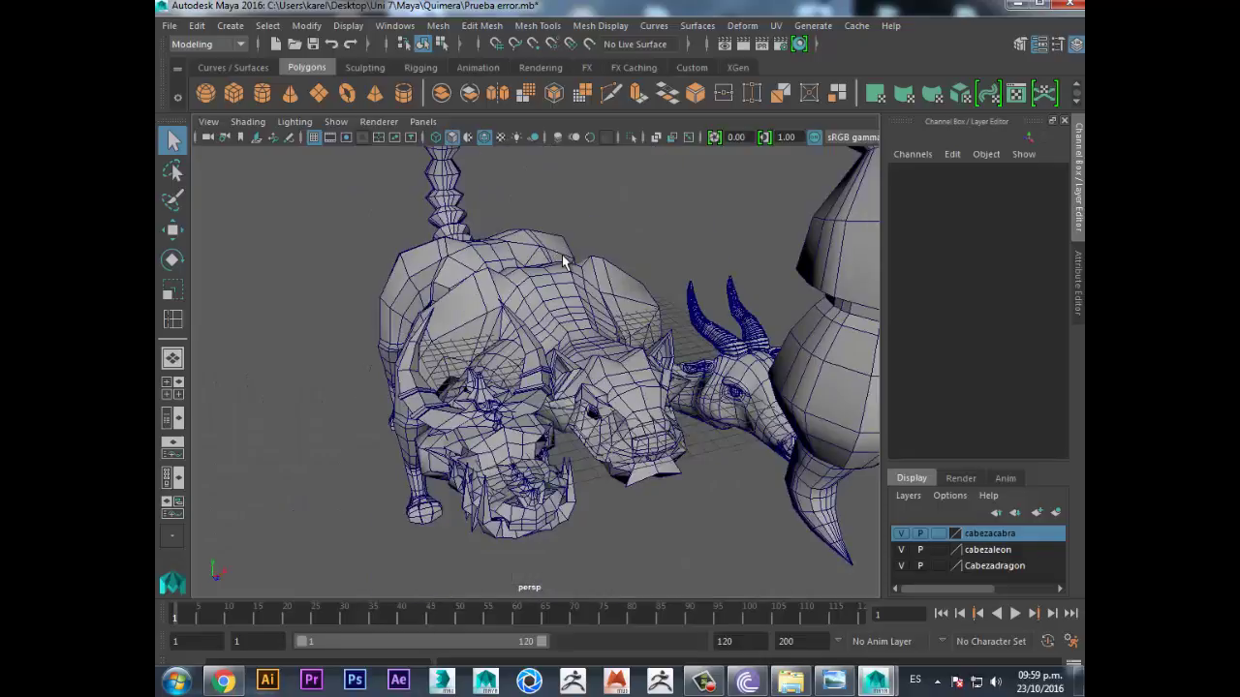
{"action": "left_click", "coordinate": [562, 261]}
{"action": "left_click", "coordinate": [623, 374]}
{"action": "scroll", "coordinate": [490, 397], "scroll_direction": "up", "scroll_amount": 5}
{"action": "scroll", "coordinate": [491, 396], "scroll_direction": "up", "scroll_amount": 5}
{"action": "left_click", "coordinate": [480, 393]}
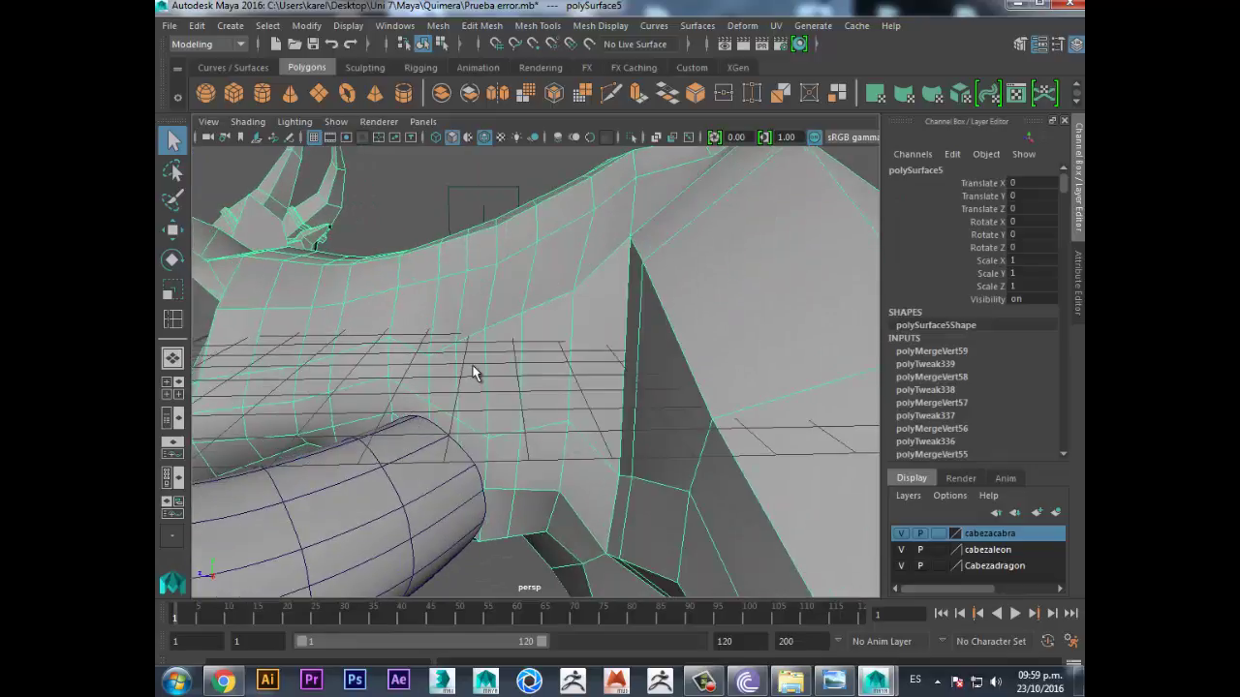
- Switch polySurface5 to vertex mode, raise a neck vertex upward, and pick another lower vertex
{"action": "right_click_drag", "start_coordinate": [473, 233], "coordinate": [391, 241]}
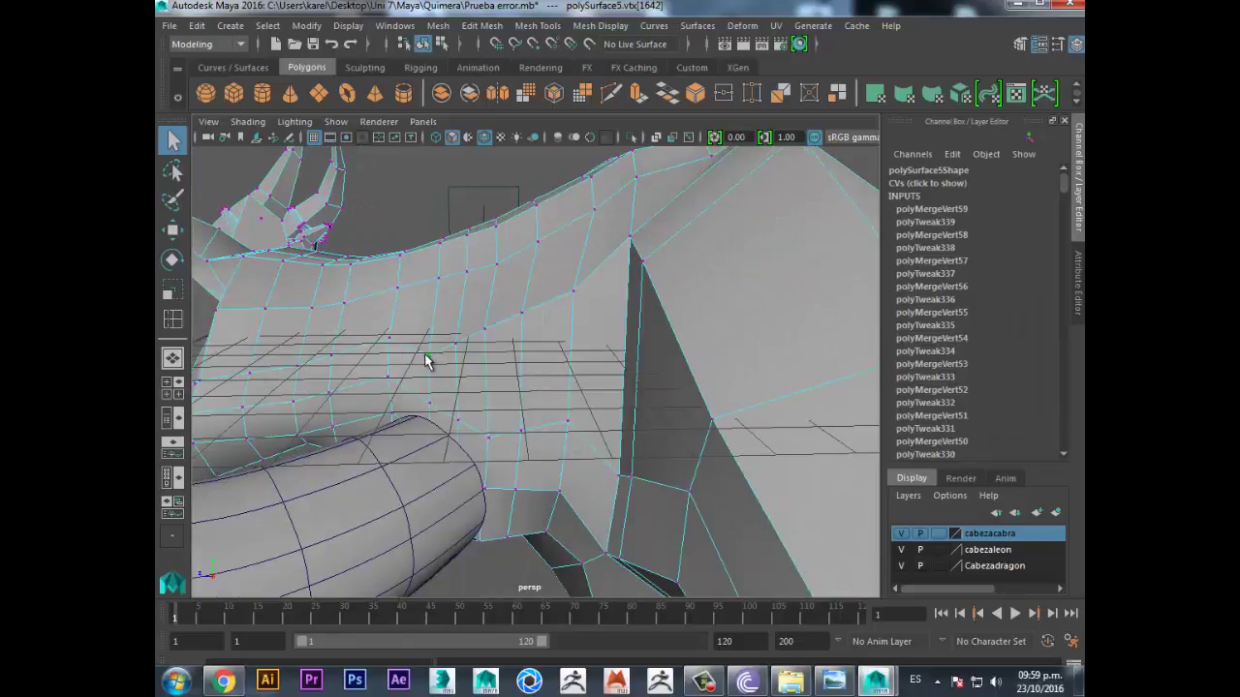
{"action": "key", "text": "w"}
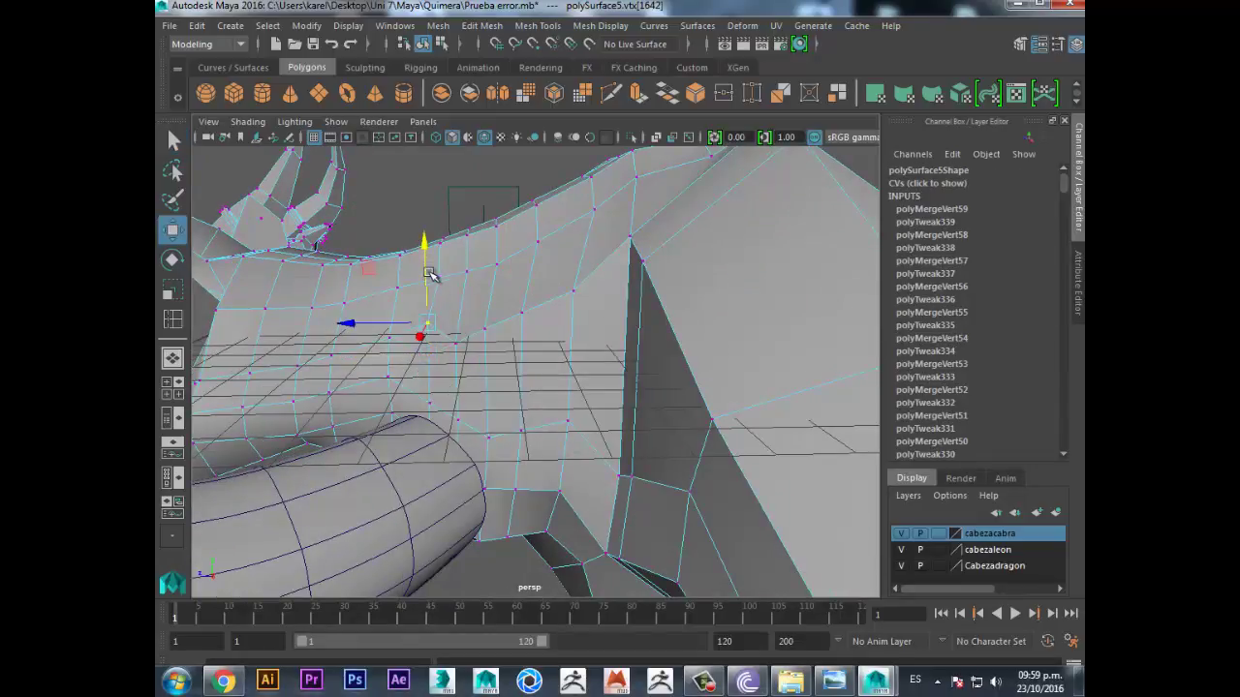
{"action": "key", "text": "q"}
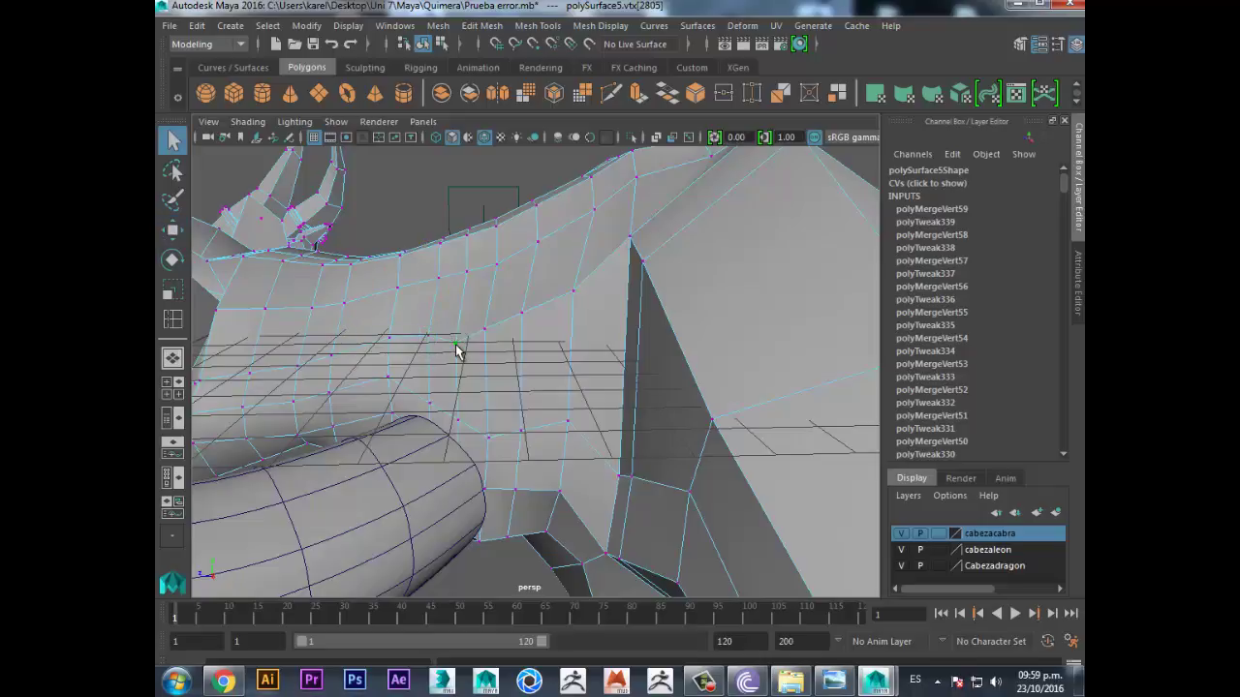
{"action": "key", "text": "w"}
{"action": "mouse_move", "coordinate": [453, 298]}
{"action": "left_mouse_down"}
{"action": "mouse_move", "coordinate": [456, 284]}
{"action": "mouse_move", "coordinate": [487, 288]}
{"action": "left_mouse_up"}
{"action": "key", "text": "q"}
{"action": "key", "text": "w"}
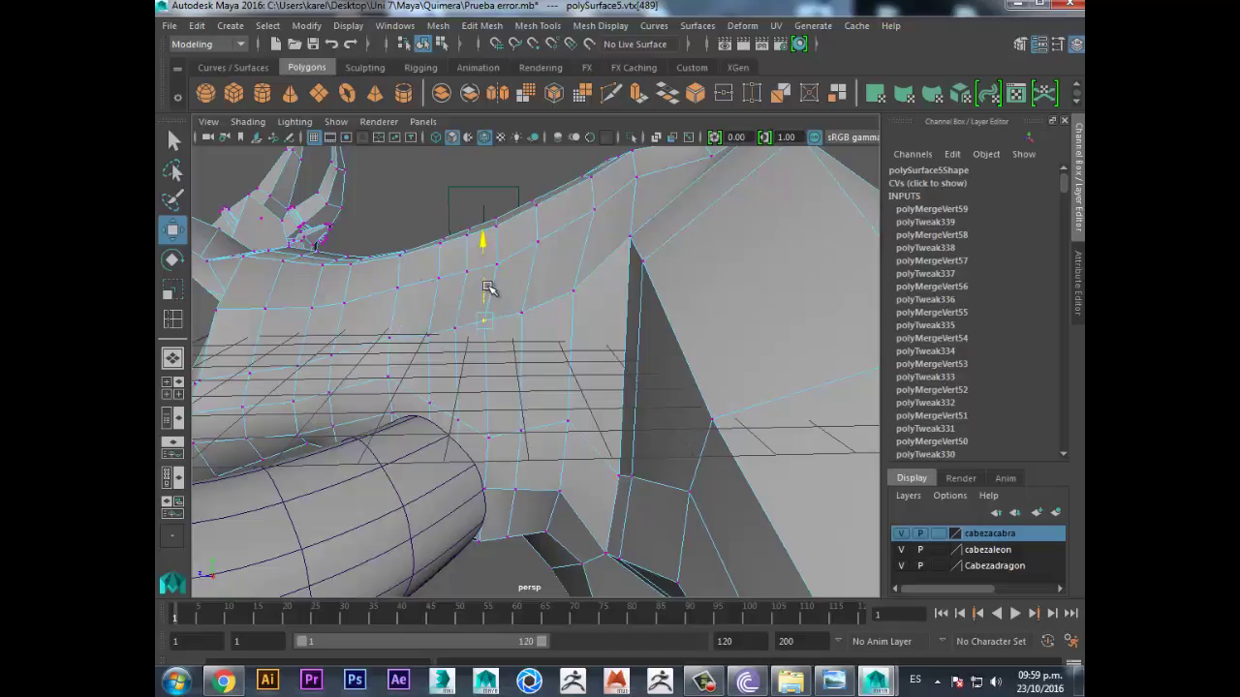
{"action": "left_click_drag", "start_coordinate": [485, 332], "coordinate": [475, 327], "text": "alt"}
{"action": "left_click", "coordinate": [385, 367]}
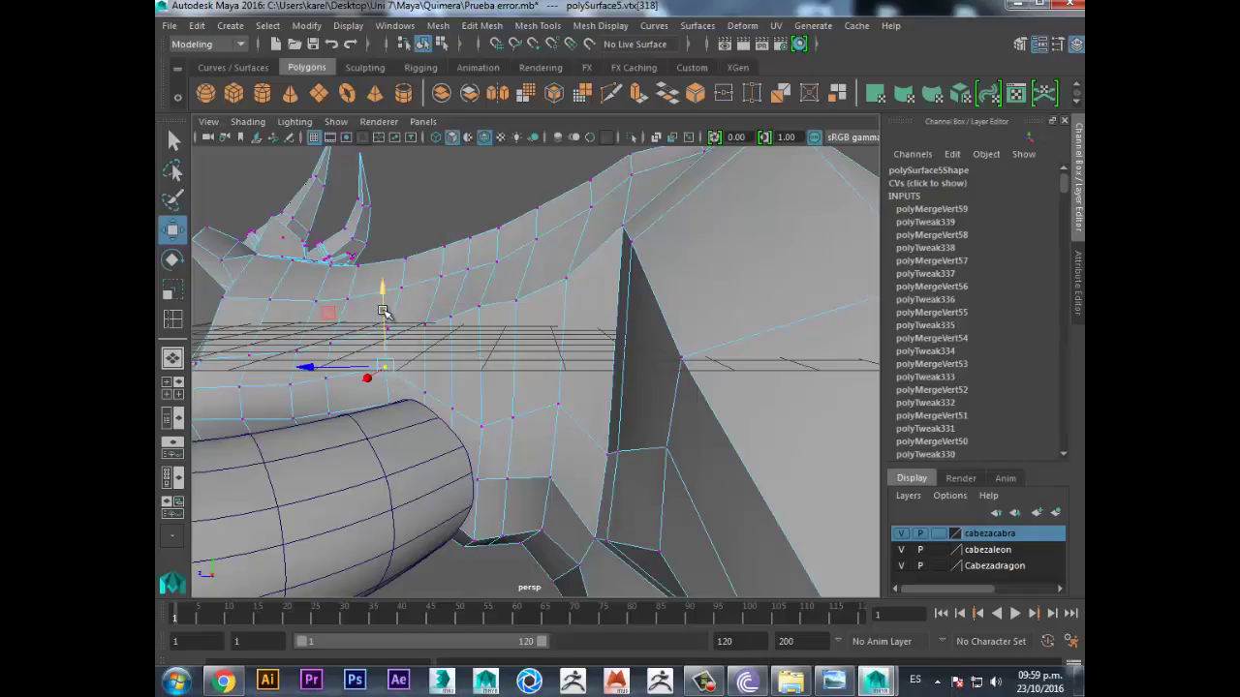
- Lower one seam vertex and raise another to tidy the head-neck join
{"action": "mouse_move", "coordinate": [382, 310]}
{"action": "left_mouse_down"}
{"action": "mouse_move", "coordinate": [429, 443]}
{"action": "mouse_move", "coordinate": [410, 471]}
{"action": "mouse_move", "coordinate": [429, 471]}
{"action": "mouse_move", "coordinate": [437, 327]}
{"action": "mouse_move", "coordinate": [432, 443]}
{"action": "mouse_move", "coordinate": [401, 401]}
{"action": "mouse_move", "coordinate": [429, 415]}
{"action": "left_mouse_up"}
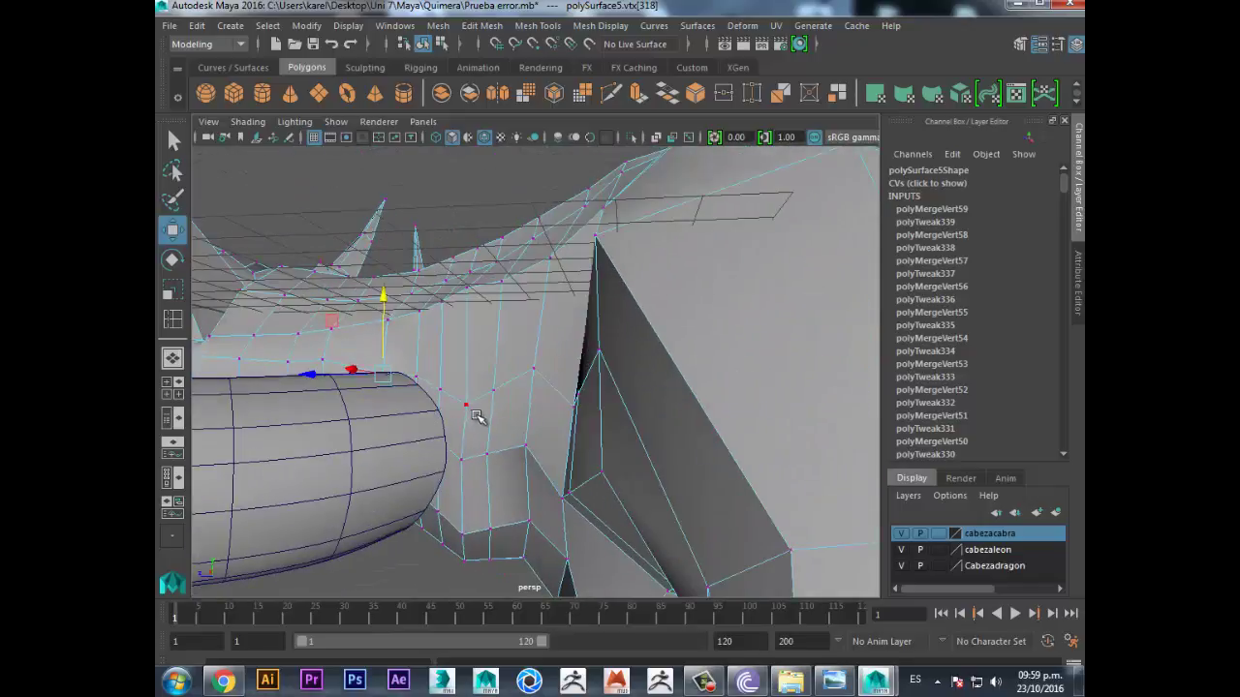
{"action": "key", "text": "q"}
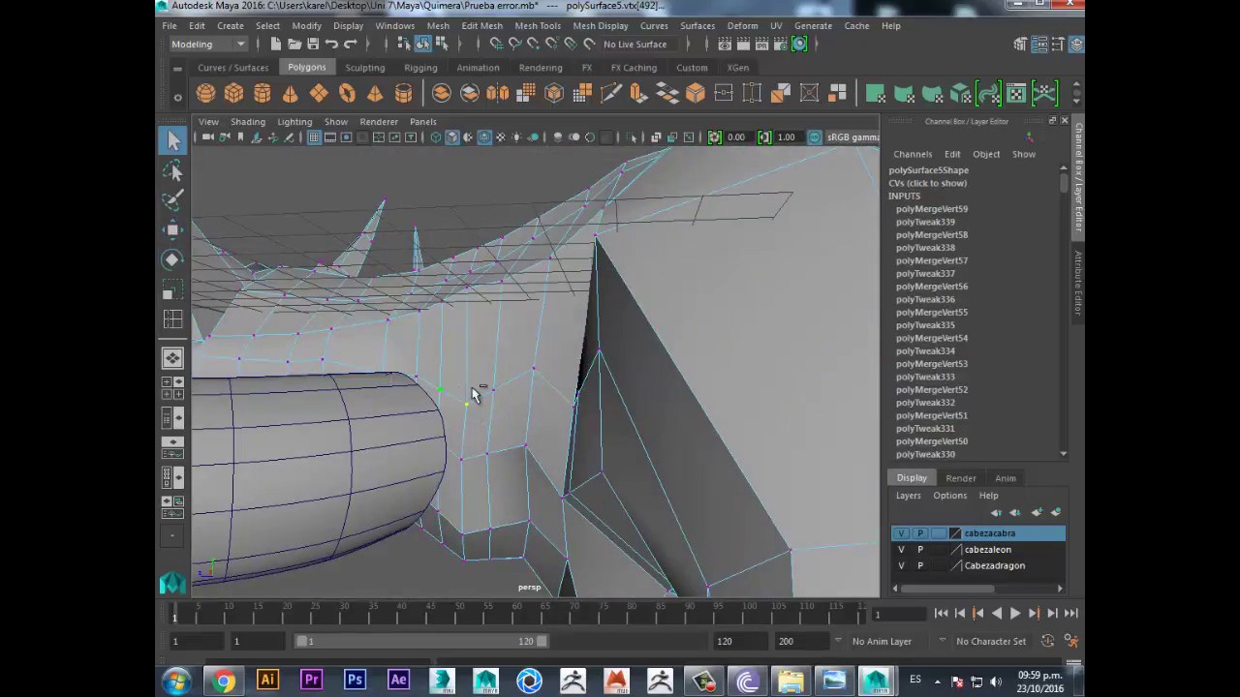
{"action": "key", "text": "w"}
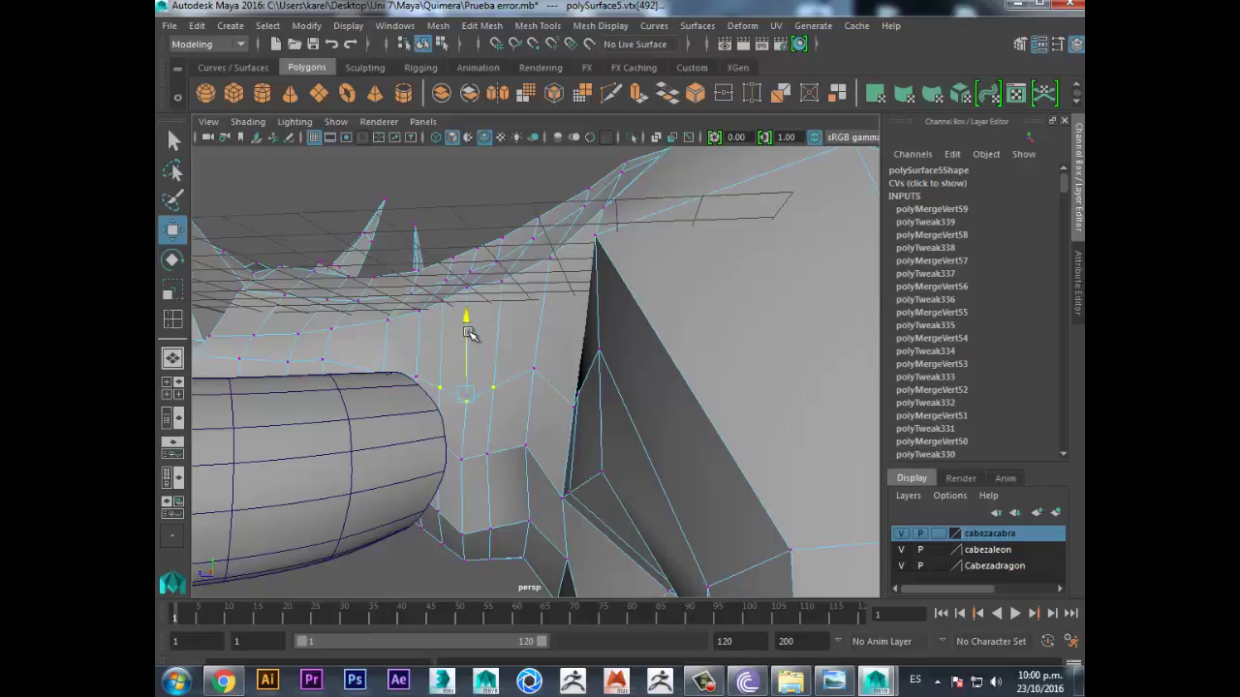
{"action": "key", "text": "q"}
{"action": "key", "text": "w"}
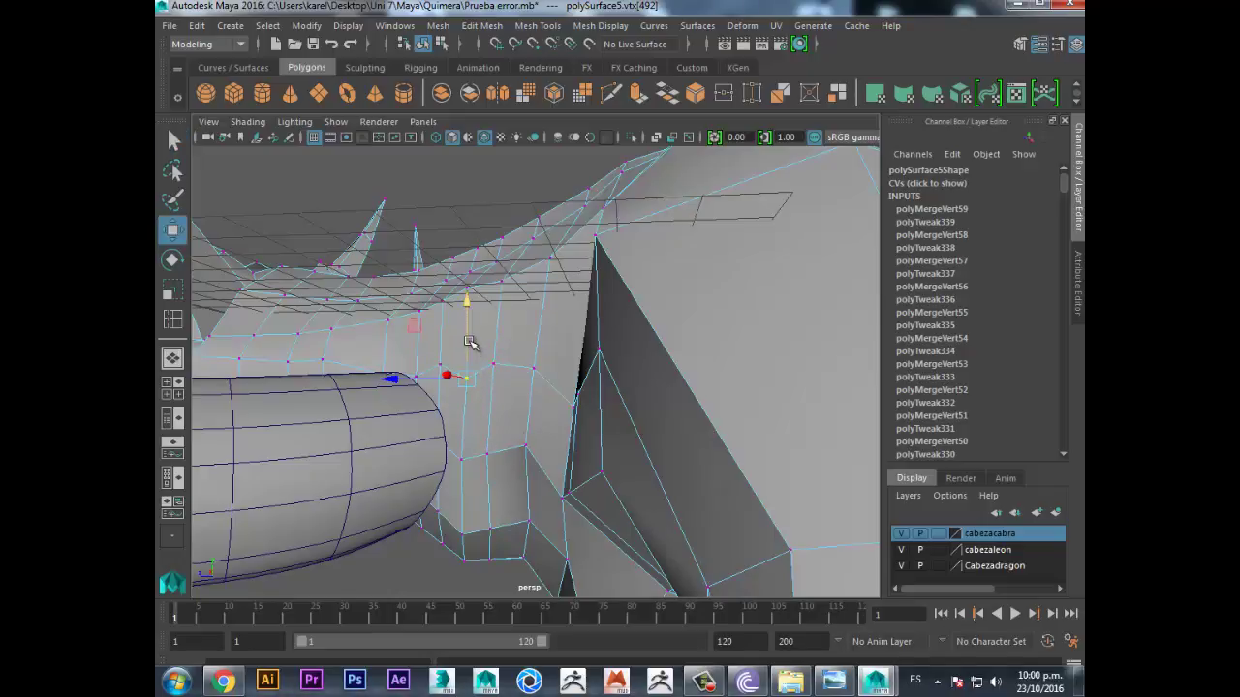
{"action": "left_click_drag", "start_coordinate": [472, 339], "coordinate": [473, 318]}
{"action": "left_click_drag", "start_coordinate": [425, 390], "coordinate": [459, 451], "text": "alt"}
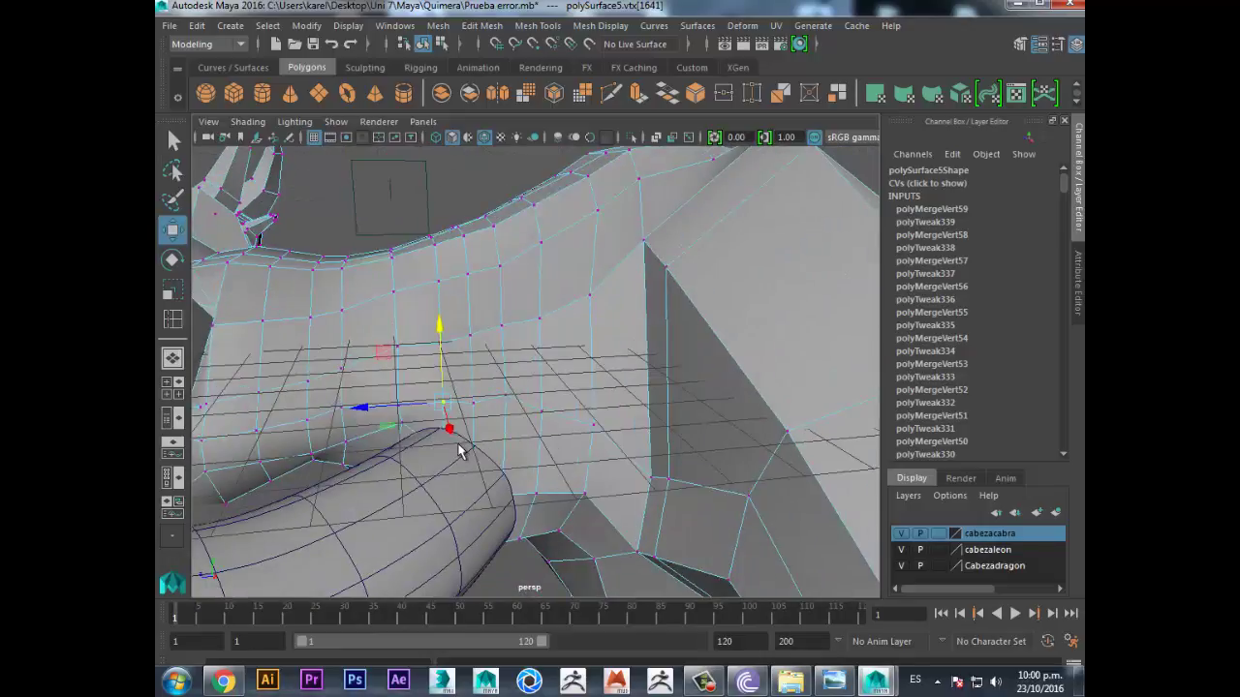
- Switch to face selection and pick two faces at the neck join
{"action": "key", "text": "q"}
{"action": "right_click_drag", "start_coordinate": [456, 233], "coordinate": [478, 310]}
{"action": "mouse_move", "coordinate": [478, 310]}
{"action": "left_mouse_down", "text": "alt"}
{"action": "mouse_move", "coordinate": [460, 401]}
{"action": "mouse_move", "coordinate": [511, 407]}
{"action": "mouse_move", "coordinate": [497, 432]}
{"action": "mouse_move", "coordinate": [534, 415]}
{"action": "mouse_move", "coordinate": [506, 412]}
{"action": "mouse_move", "coordinate": [492, 449]}
{"action": "mouse_move", "coordinate": [389, 360]}
{"action": "mouse_move", "coordinate": [392, 347]}
{"action": "mouse_move", "coordinate": [500, 362]}
{"action": "mouse_move", "coordinate": [537, 404]}
{"action": "mouse_move", "coordinate": [510, 407]}
{"action": "left_mouse_up", "text": "alt"}
{"action": "left_click", "coordinate": [507, 410]}
{"action": "left_click", "coordinate": [424, 351]}
- Add the remaining faces around the neck join to the selection, then delete them
{"action": "left_click_drag", "start_coordinate": [488, 462], "coordinate": [456, 354], "text": "alt"}
{"action": "left_click", "coordinate": [412, 402], "text": "shift"}
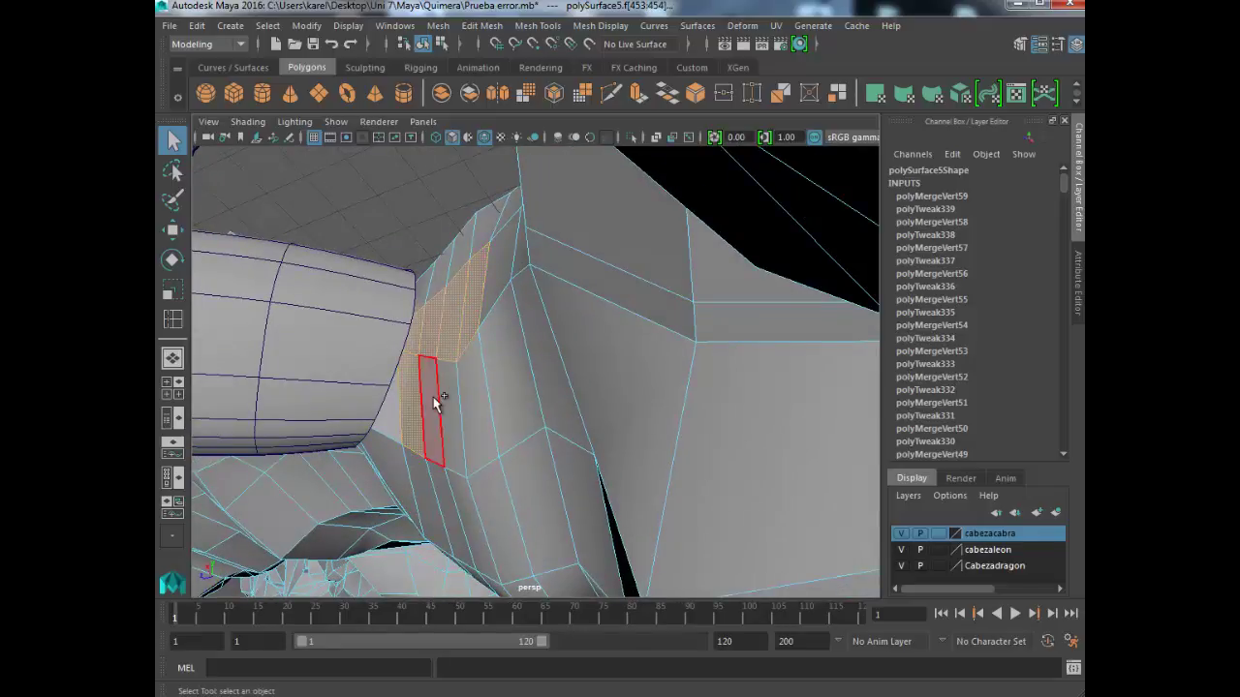
{"action": "left_click_drag", "start_coordinate": [489, 397], "coordinate": [531, 415], "text": "alt"}
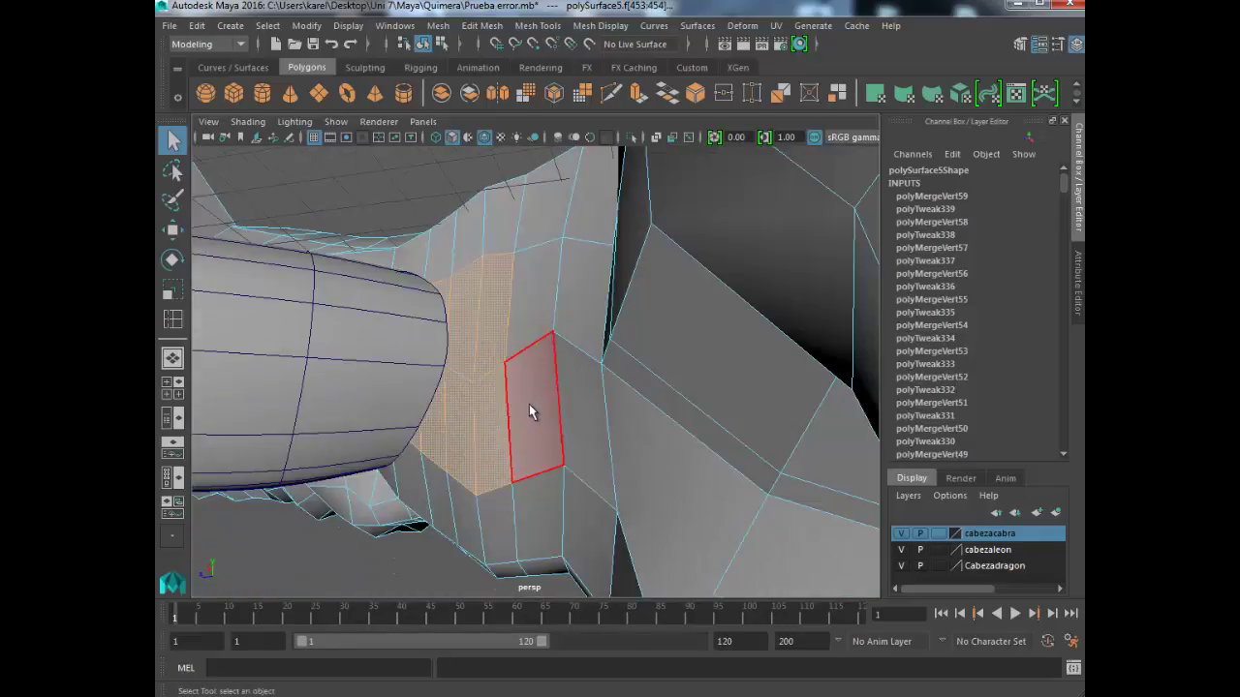
{"action": "left_click", "coordinate": [532, 415], "text": "shift"}
{"action": "left_click", "coordinate": [539, 338], "text": "shift"}
{"action": "mouse_move", "coordinate": [501, 354]}
{"action": "left_mouse_down", "text": "alt"}
{"action": "mouse_move", "coordinate": [511, 410]}
{"action": "mouse_move", "coordinate": [468, 420]}
{"action": "left_mouse_up", "text": "alt"}
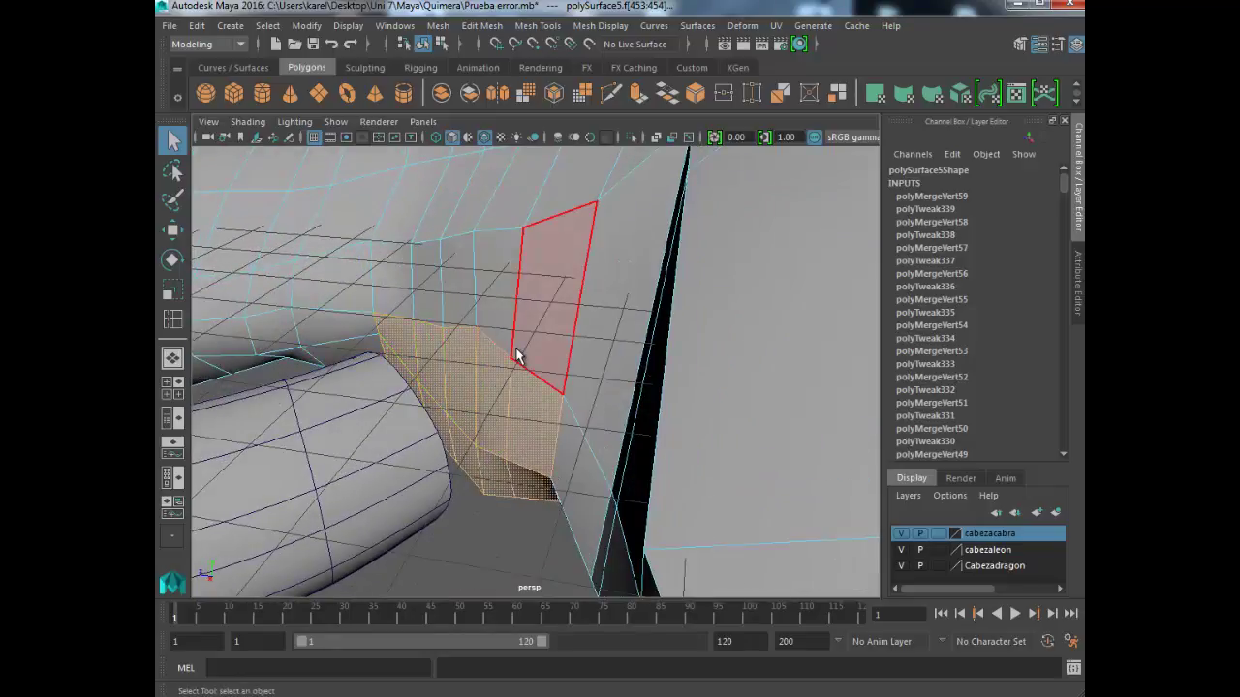
{"action": "left_click_drag", "start_coordinate": [564, 396], "coordinate": [585, 330], "text": "alt"}
{"action": "mouse_move", "coordinate": [592, 309]}
{"action": "left_mouse_down", "text": "alt"}
{"action": "mouse_move", "coordinate": [571, 442]}
{"action": "mouse_move", "coordinate": [600, 384]}
{"action": "left_mouse_up", "text": "alt"}
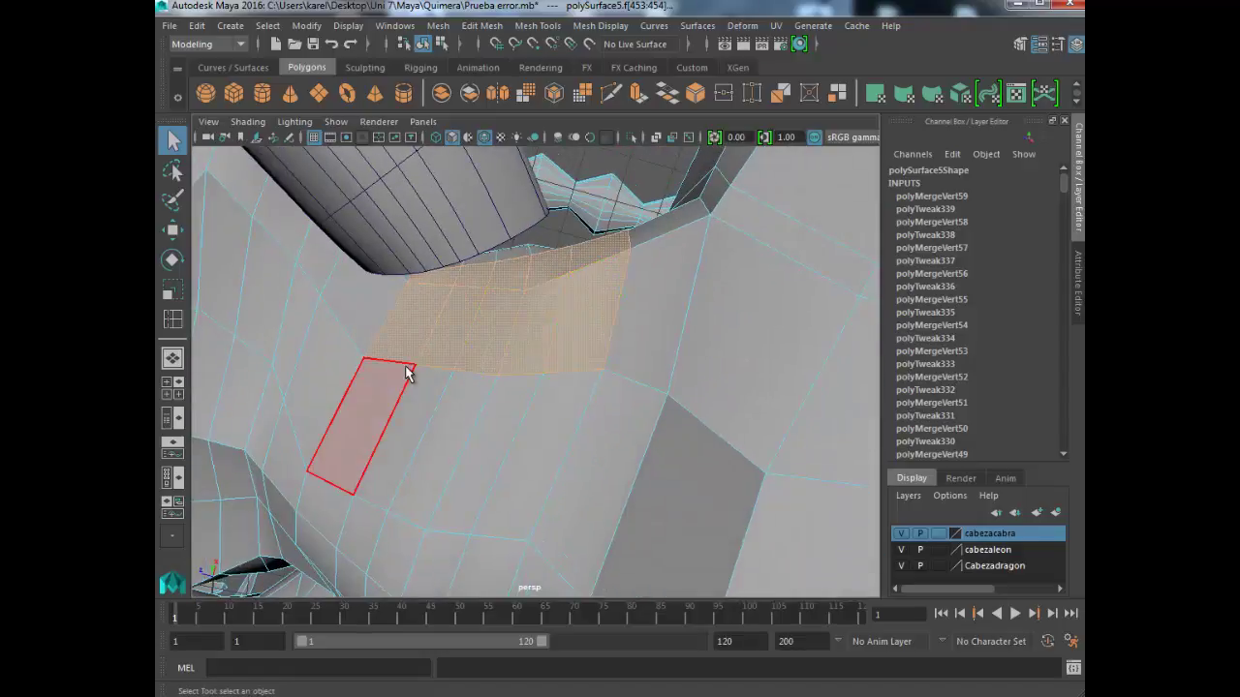
{"action": "mouse_move", "coordinate": [401, 328]}
{"action": "left_mouse_down", "text": "alt"}
{"action": "mouse_move", "coordinate": [352, 326]}
{"action": "mouse_move", "coordinate": [348, 458]}
{"action": "mouse_move", "coordinate": [442, 448]}
{"action": "mouse_move", "coordinate": [465, 429]}
{"action": "mouse_move", "coordinate": [387, 396]}
{"action": "mouse_move", "coordinate": [359, 435]}
{"action": "mouse_move", "coordinate": [542, 360]}
{"action": "mouse_move", "coordinate": [567, 299]}
{"action": "mouse_move", "coordinate": [708, 309]}
{"action": "mouse_move", "coordinate": [665, 310]}
{"action": "mouse_move", "coordinate": [658, 288]}
{"action": "mouse_move", "coordinate": [638, 279]}
{"action": "mouse_move", "coordinate": [619, 409]}
{"action": "mouse_move", "coordinate": [590, 374]}
{"action": "mouse_move", "coordinate": [633, 387]}
{"action": "left_mouse_up", "text": "alt"}
{"action": "key", "text": "Delete"}
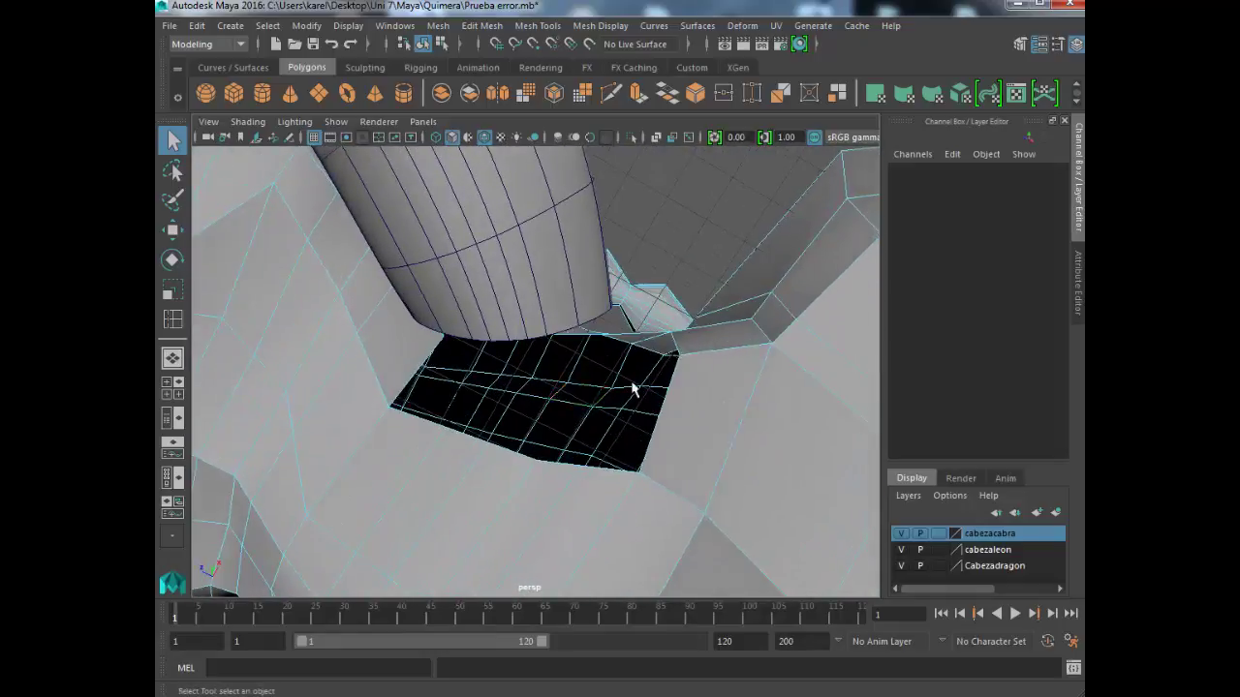
{"action": "right_click_drag", "start_coordinate": [723, 232], "coordinate": [726, 364]}
{"action": "left_click", "coordinate": [638, 237]}
{"action": "left_click_drag", "start_coordinate": [620, 387], "coordinate": [604, 404], "text": "alt"}
{"action": "left_click", "coordinate": [395, 440]}
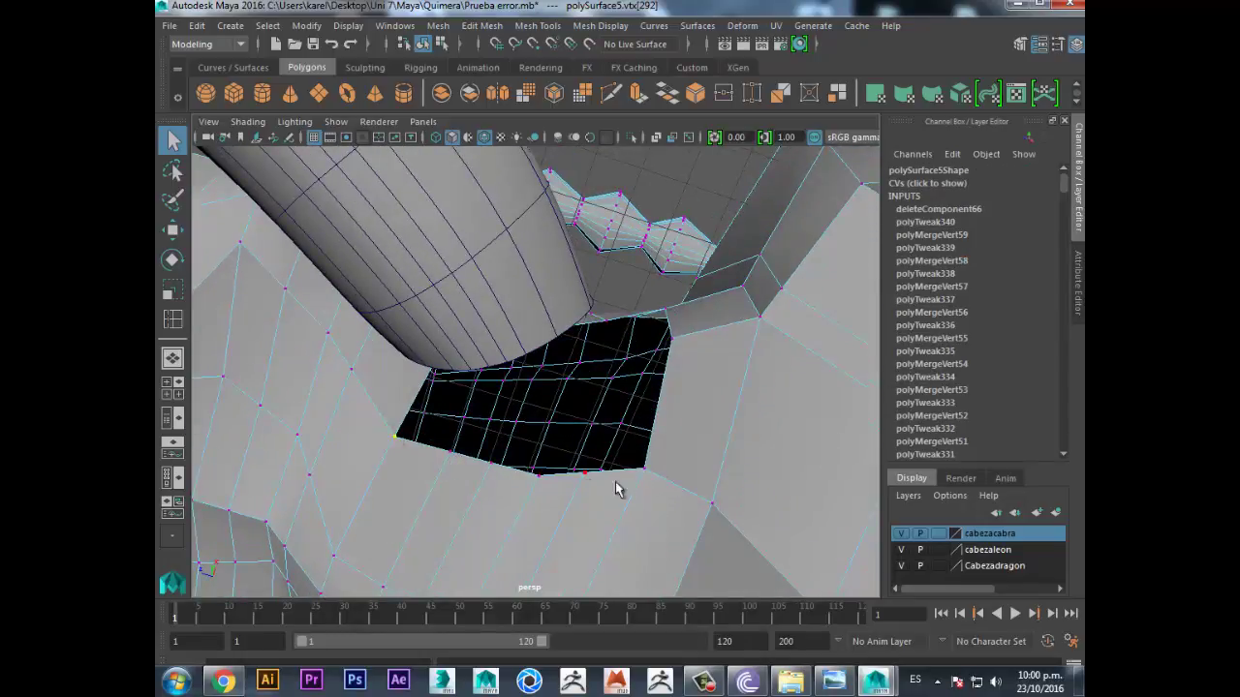
{"action": "mouse_move", "coordinate": [651, 475]}
{"action": "left_mouse_down", "text": "alt"}
{"action": "mouse_move", "coordinate": [628, 520]}
{"action": "mouse_move", "coordinate": [634, 462]}
{"action": "mouse_move", "coordinate": [695, 499]}
{"action": "mouse_move", "coordinate": [736, 476]}
{"action": "mouse_move", "coordinate": [690, 490]}
{"action": "mouse_move", "coordinate": [422, 343]}
{"action": "left_mouse_up", "text": "alt"}
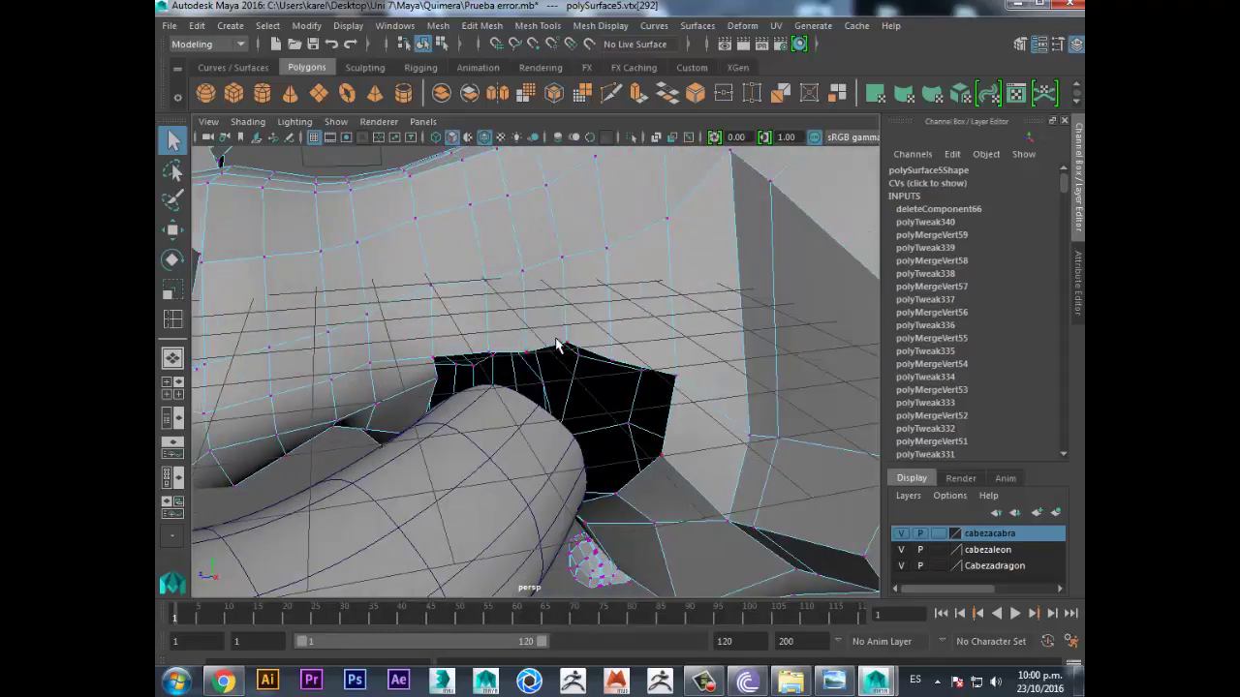
{"action": "mouse_move", "coordinate": [675, 369]}
{"action": "left_mouse_down", "text": "alt"}
{"action": "mouse_move", "coordinate": [686, 404]}
{"action": "mouse_move", "coordinate": [664, 378]}
{"action": "mouse_move", "coordinate": [650, 420]}
{"action": "mouse_move", "coordinate": [684, 396]}
{"action": "mouse_move", "coordinate": [700, 299]}
{"action": "mouse_move", "coordinate": [737, 304]}
{"action": "mouse_move", "coordinate": [631, 357]}
{"action": "mouse_move", "coordinate": [646, 397]}
{"action": "left_mouse_up", "text": "alt"}
{"action": "mouse_move", "coordinate": [538, 389]}
{"action": "left_mouse_down", "text": "alt"}
{"action": "mouse_move", "coordinate": [568, 343]}
{"action": "mouse_move", "coordinate": [524, 432]}
{"action": "mouse_move", "coordinate": [551, 388]}
{"action": "mouse_move", "coordinate": [547, 407]}
{"action": "left_mouse_up", "text": "alt"}
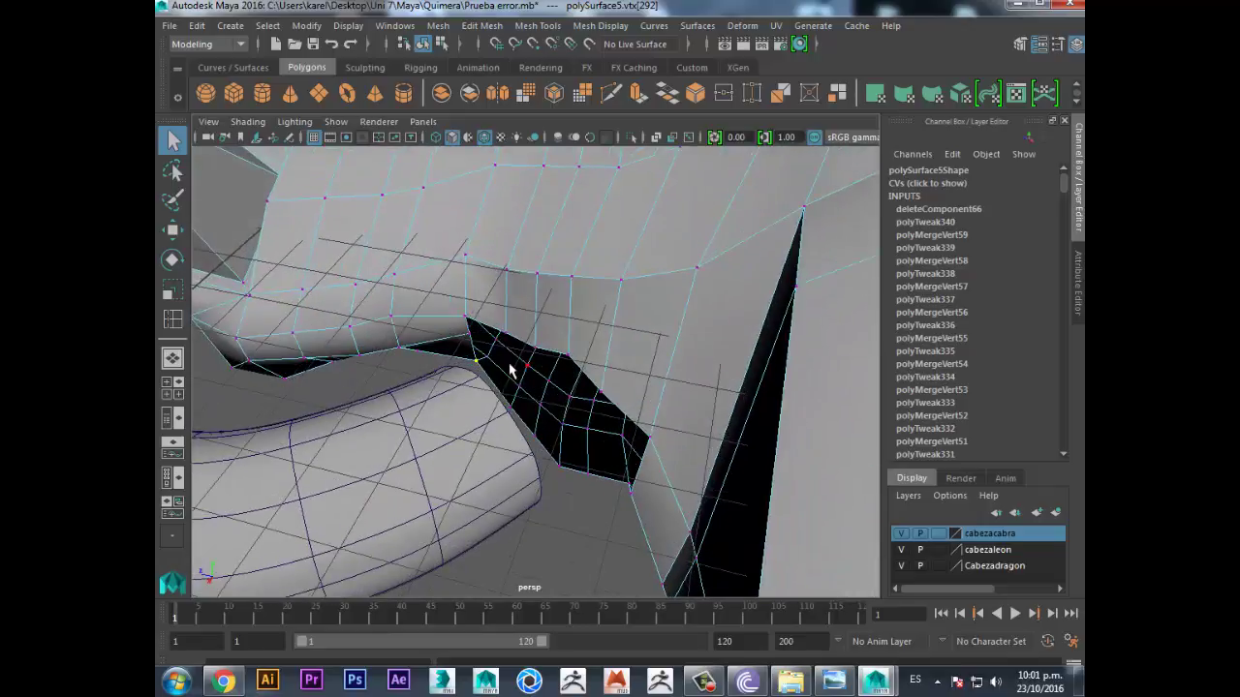
{"action": "left_click", "coordinate": [702, 684]}
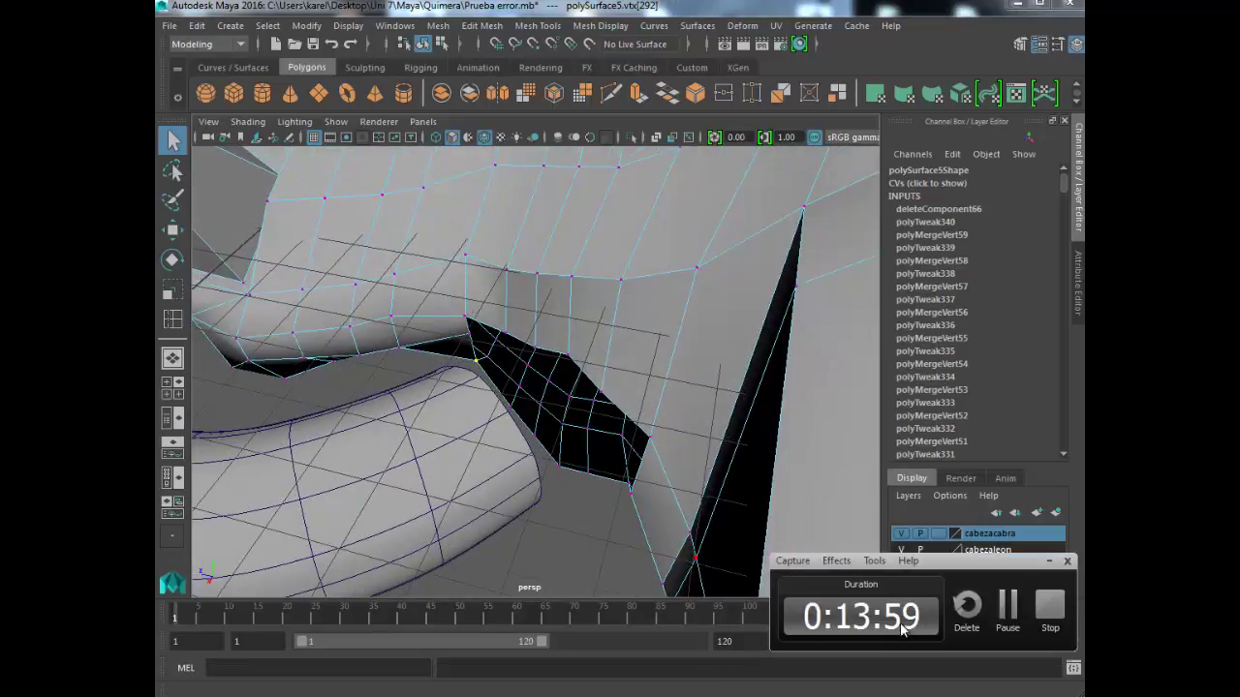
{"action": "left_click", "coordinate": [1012, 612]}
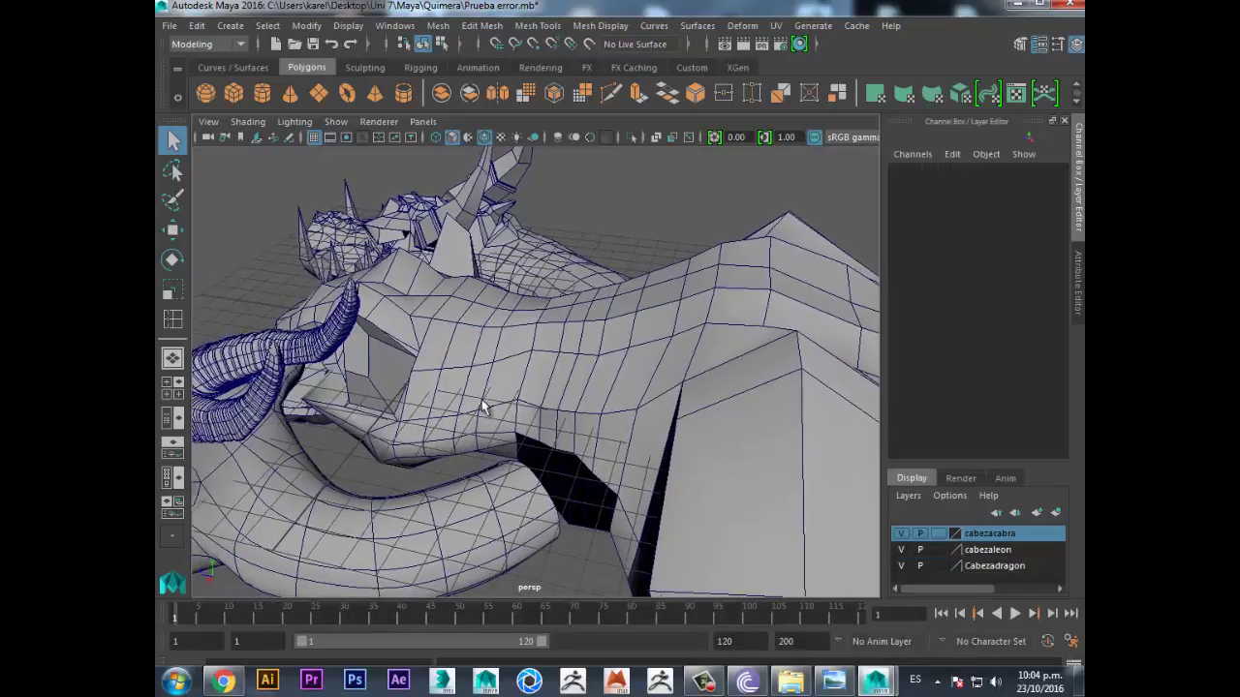
{"action": "mouse_move", "coordinate": [479, 407]}
{"action": "left_mouse_down", "text": "alt"}
{"action": "mouse_move", "coordinate": [553, 368]}
{"action": "mouse_move", "coordinate": [578, 461]}
{"action": "mouse_move", "coordinate": [583, 399]}
{"action": "mouse_move", "coordinate": [603, 397]}
{"action": "left_mouse_up", "text": "alt"}
- Insert a new edge loop across the head mesh with Insert Edge Loop
{"action": "middle_click_drag", "start_coordinate": [602, 397], "coordinate": [564, 376], "text": "alt"}
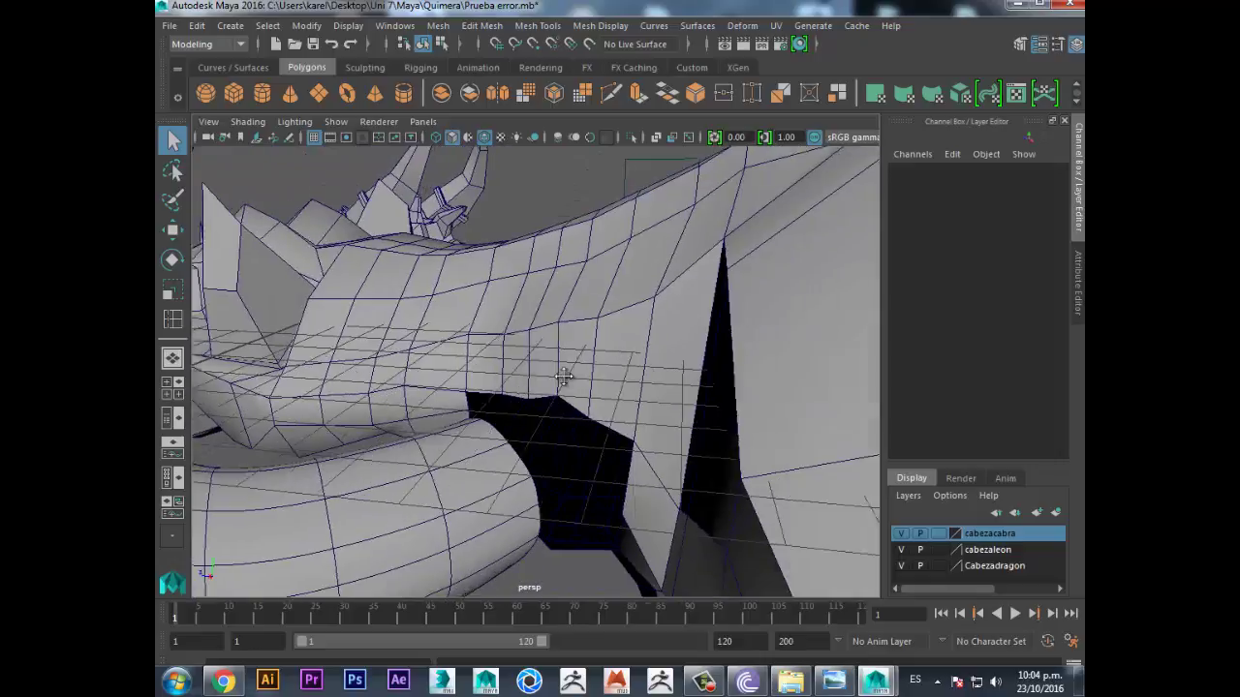
{"action": "mouse_move", "coordinate": [564, 376]}
{"action": "left_mouse_down", "text": "alt"}
{"action": "mouse_move", "coordinate": [555, 458]}
{"action": "mouse_move", "coordinate": [562, 404]}
{"action": "mouse_move", "coordinate": [492, 398]}
{"action": "mouse_move", "coordinate": [488, 448]}
{"action": "mouse_move", "coordinate": [494, 423]}
{"action": "mouse_move", "coordinate": [568, 448]}
{"action": "left_mouse_up", "text": "alt"}
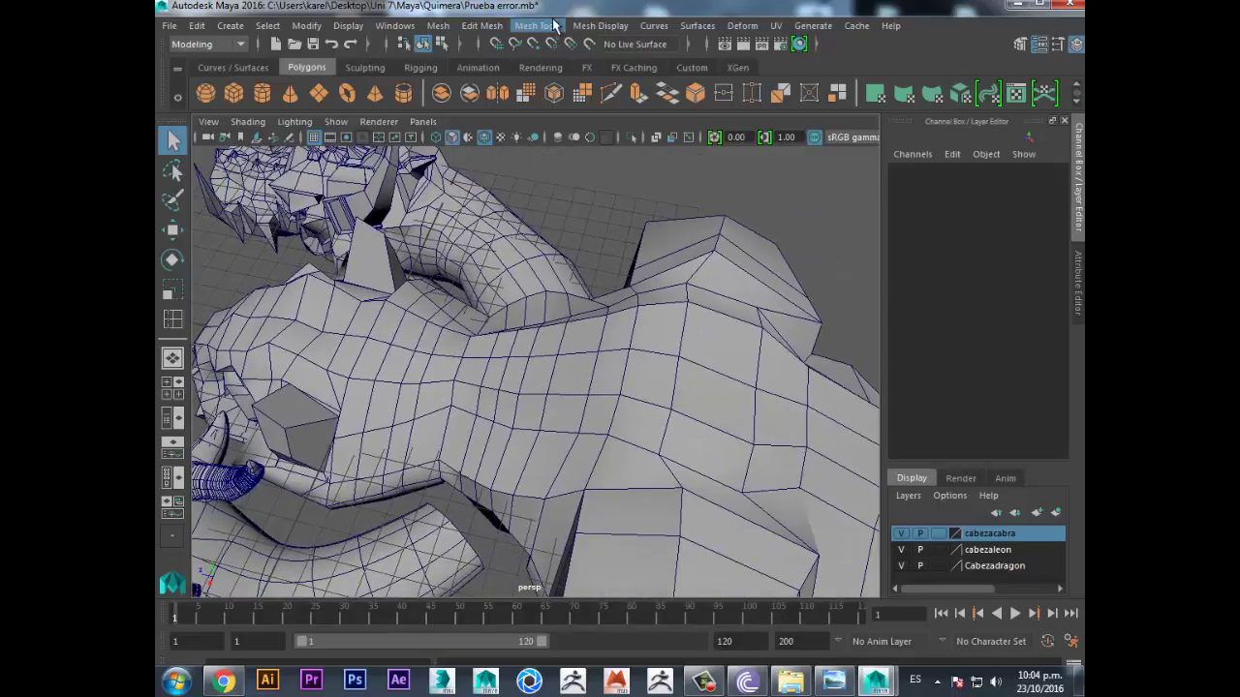
{"action": "left_click", "coordinate": [554, 25]}
{"action": "left_click", "coordinate": [630, 157]}
{"action": "mouse_move", "coordinate": [501, 379]}
{"action": "left_mouse_down", "text": "alt"}
{"action": "mouse_move", "coordinate": [498, 410]}
{"action": "mouse_move", "coordinate": [506, 397]}
{"action": "left_mouse_up", "text": "alt"}
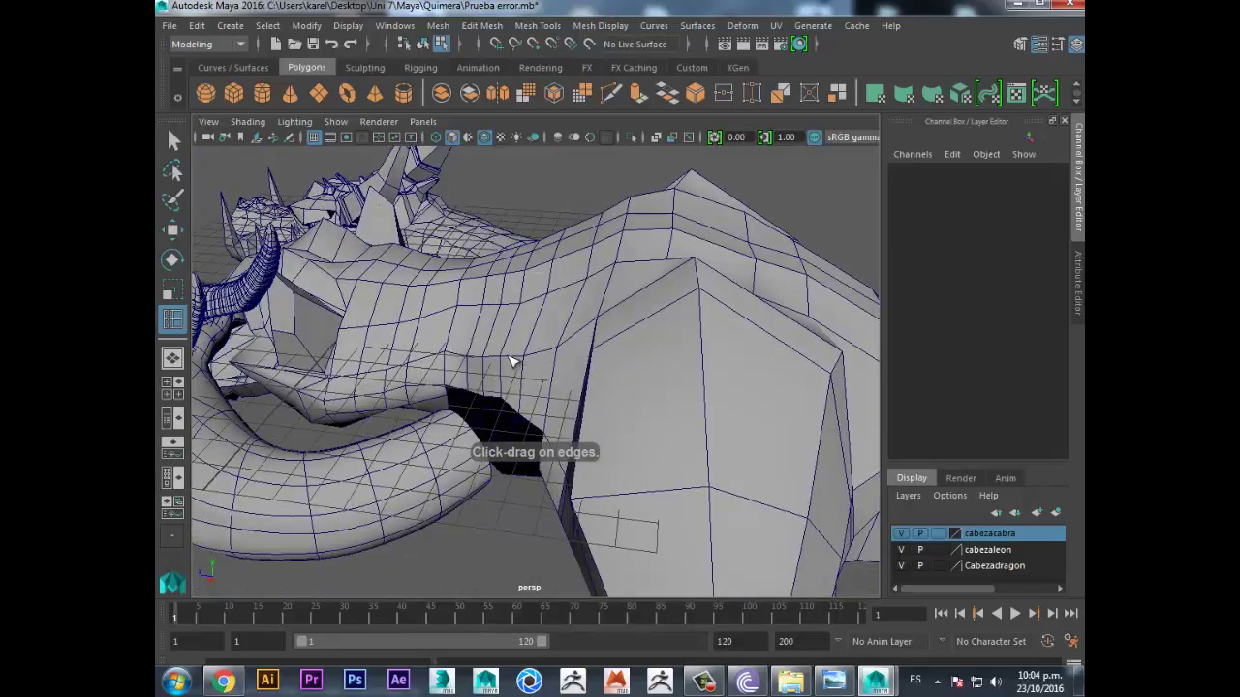
{"action": "left_click", "coordinate": [513, 362]}
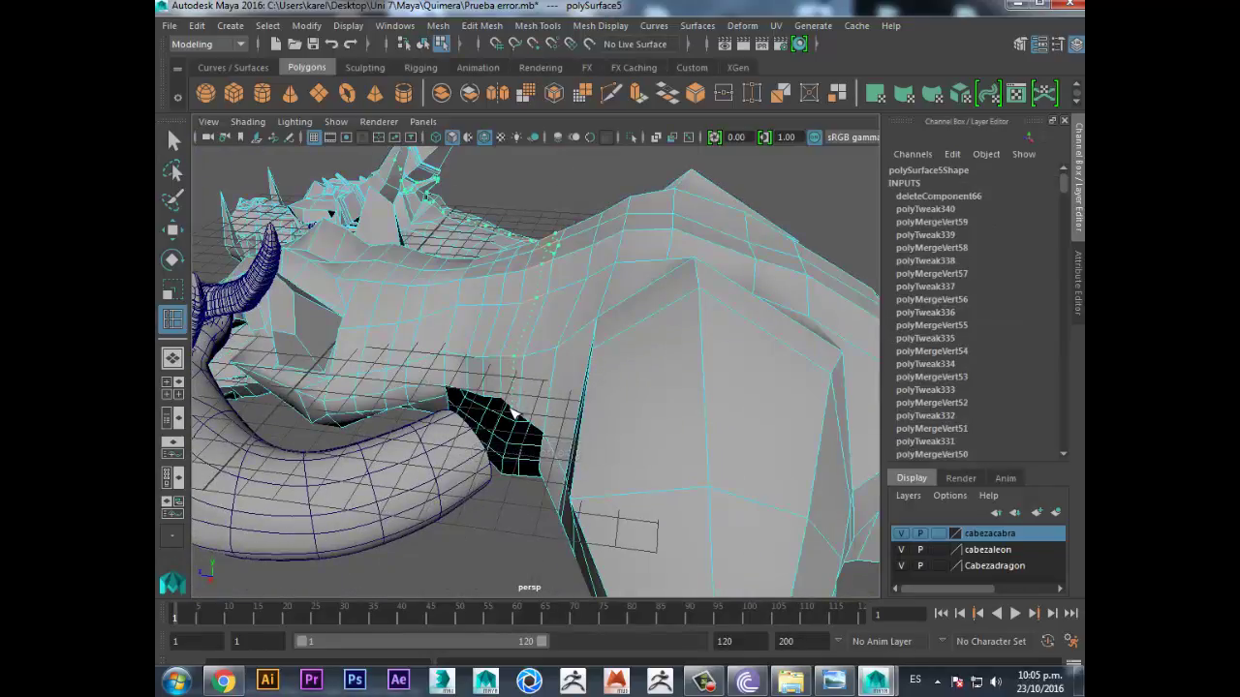
{"action": "left_click", "coordinate": [513, 415]}
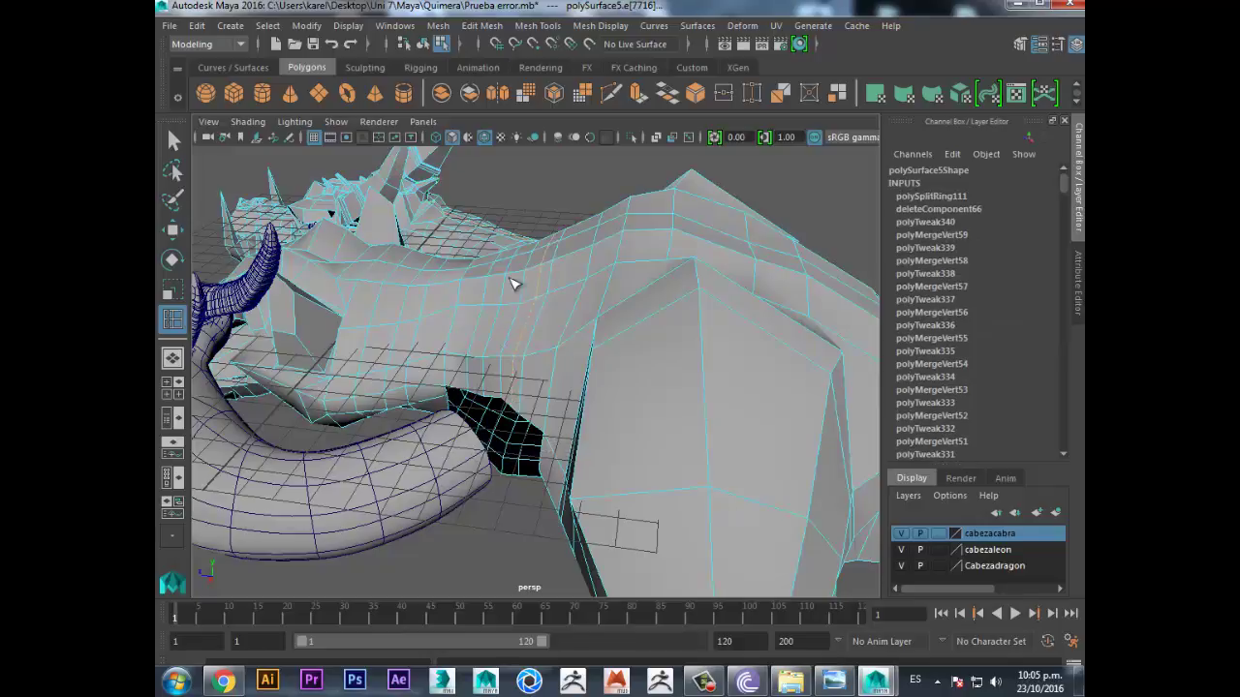
{"action": "mouse_move", "coordinate": [513, 280]}
{"action": "left_mouse_down", "text": "alt"}
{"action": "mouse_move", "coordinate": [396, 377]}
{"action": "mouse_move", "coordinate": [794, 382]}
{"action": "mouse_move", "coordinate": [658, 414]}
{"action": "mouse_move", "coordinate": [603, 404]}
{"action": "mouse_move", "coordinate": [604, 387]}
{"action": "mouse_move", "coordinate": [539, 415]}
{"action": "mouse_move", "coordinate": [539, 448]}
{"action": "mouse_move", "coordinate": [626, 378]}
{"action": "mouse_move", "coordinate": [669, 409]}
{"action": "mouse_move", "coordinate": [770, 388]}
{"action": "mouse_move", "coordinate": [620, 404]}
{"action": "mouse_move", "coordinate": [662, 424]}
{"action": "left_mouse_up", "text": "alt"}
- Turn on smooth preview (3) and return the mesh to Object Mode
{"action": "key", "text": "3"}
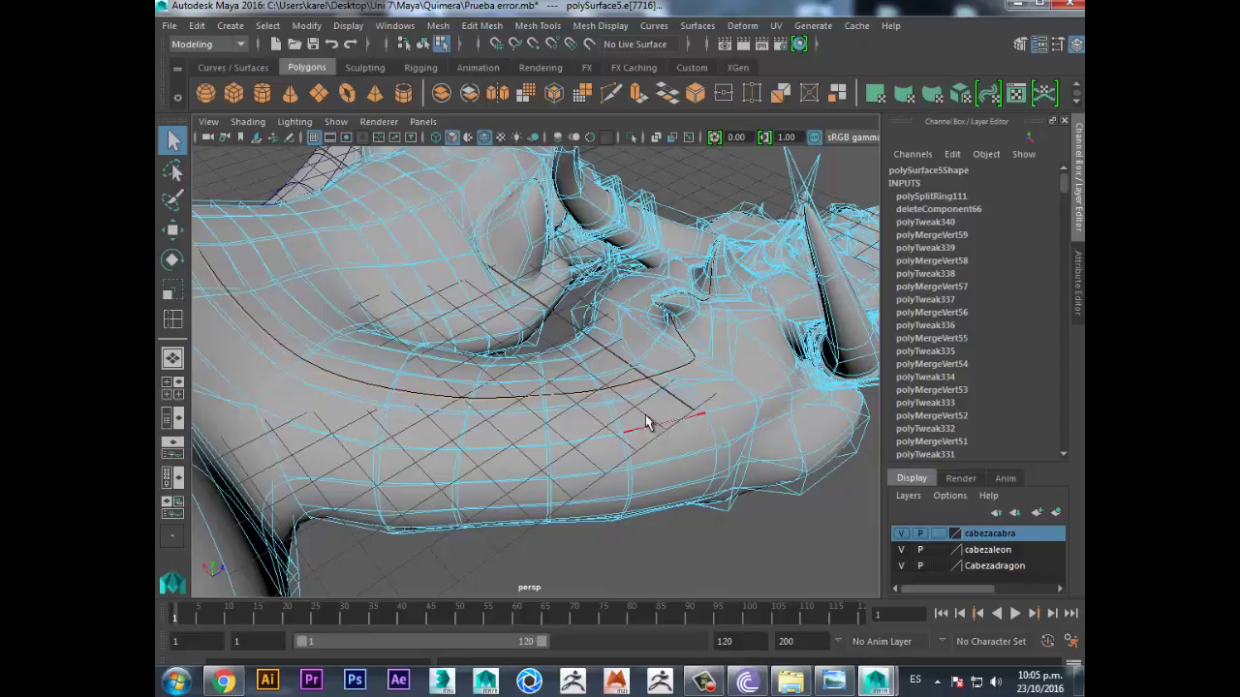
{"action": "mouse_move", "coordinate": [353, 423]}
{"action": "left_mouse_down", "text": "alt"}
{"action": "mouse_move", "coordinate": [643, 304]}
{"action": "mouse_move", "coordinate": [650, 312]}
{"action": "mouse_move", "coordinate": [566, 490]}
{"action": "mouse_move", "coordinate": [482, 443]}
{"action": "mouse_move", "coordinate": [546, 387]}
{"action": "mouse_move", "coordinate": [568, 456]}
{"action": "mouse_move", "coordinate": [539, 449]}
{"action": "mouse_move", "coordinate": [587, 420]}
{"action": "left_mouse_up", "text": "alt"}
{"action": "right_click", "coordinate": [585, 414]}
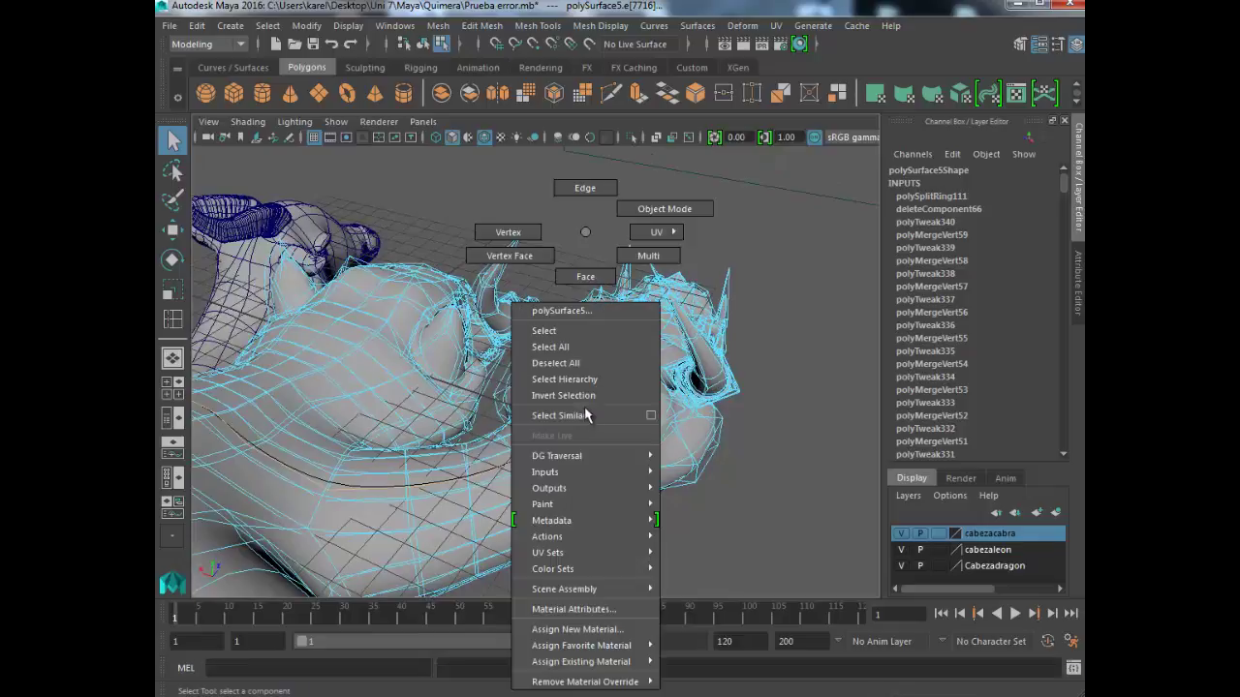
{"action": "left_click", "coordinate": [653, 219]}
{"action": "mouse_move", "coordinate": [653, 221]}
{"action": "left_mouse_down", "text": "alt"}
{"action": "mouse_move", "coordinate": [506, 380]}
{"action": "mouse_move", "coordinate": [852, 351]}
{"action": "mouse_move", "coordinate": [594, 391]}
{"action": "mouse_move", "coordinate": [557, 373]}
{"action": "mouse_move", "coordinate": [584, 319]}
{"action": "mouse_move", "coordinate": [582, 359]}
{"action": "left_mouse_up", "text": "alt"}
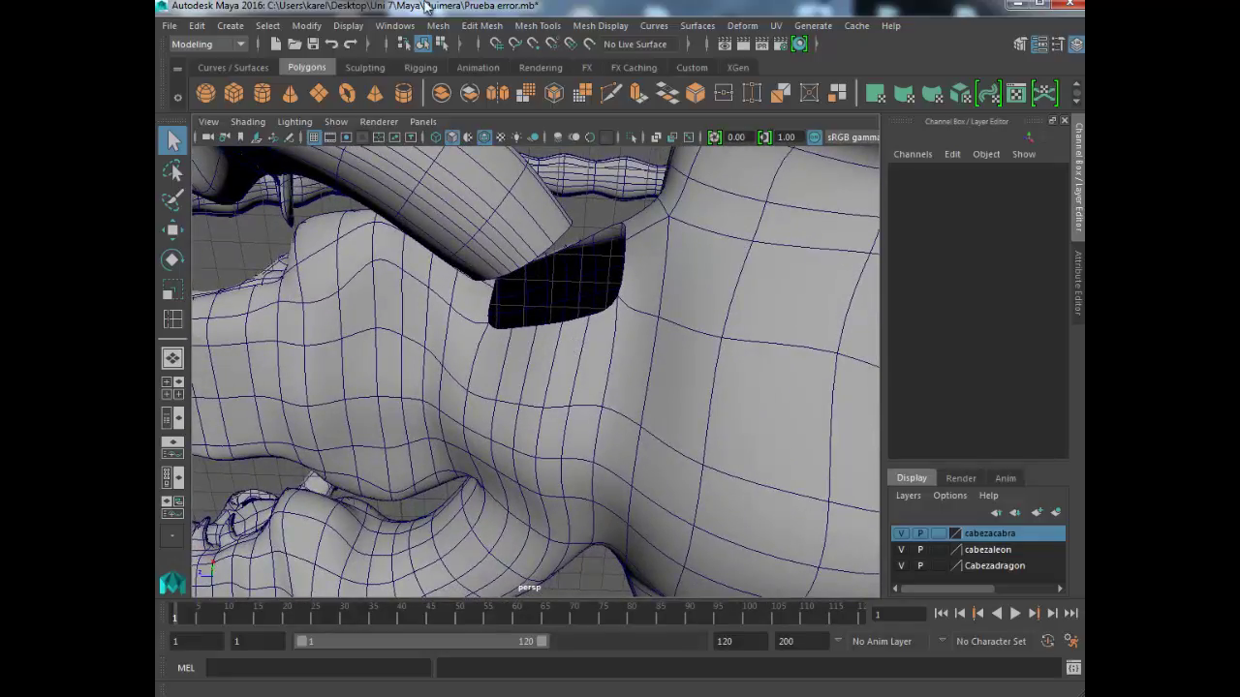
- Show the head mesh as its low-poly cage and insert a second edge loop
{"action": "left_click", "coordinate": [658, 263]}
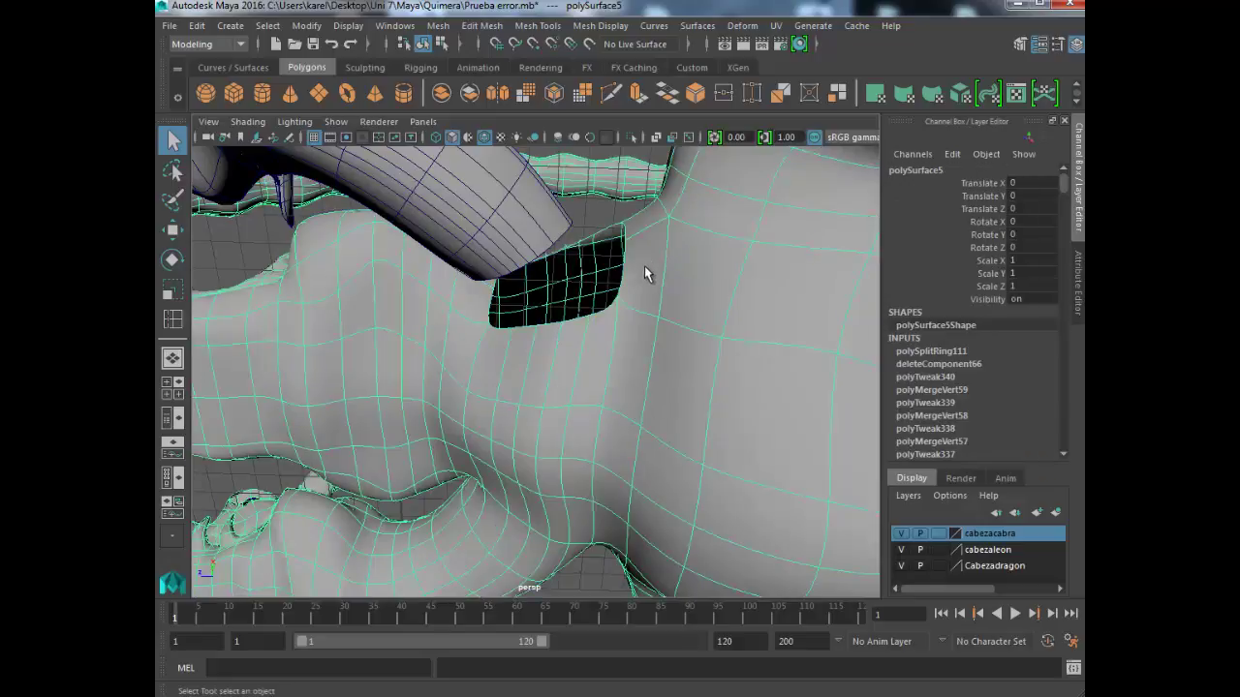
{"action": "key", "text": "1"}
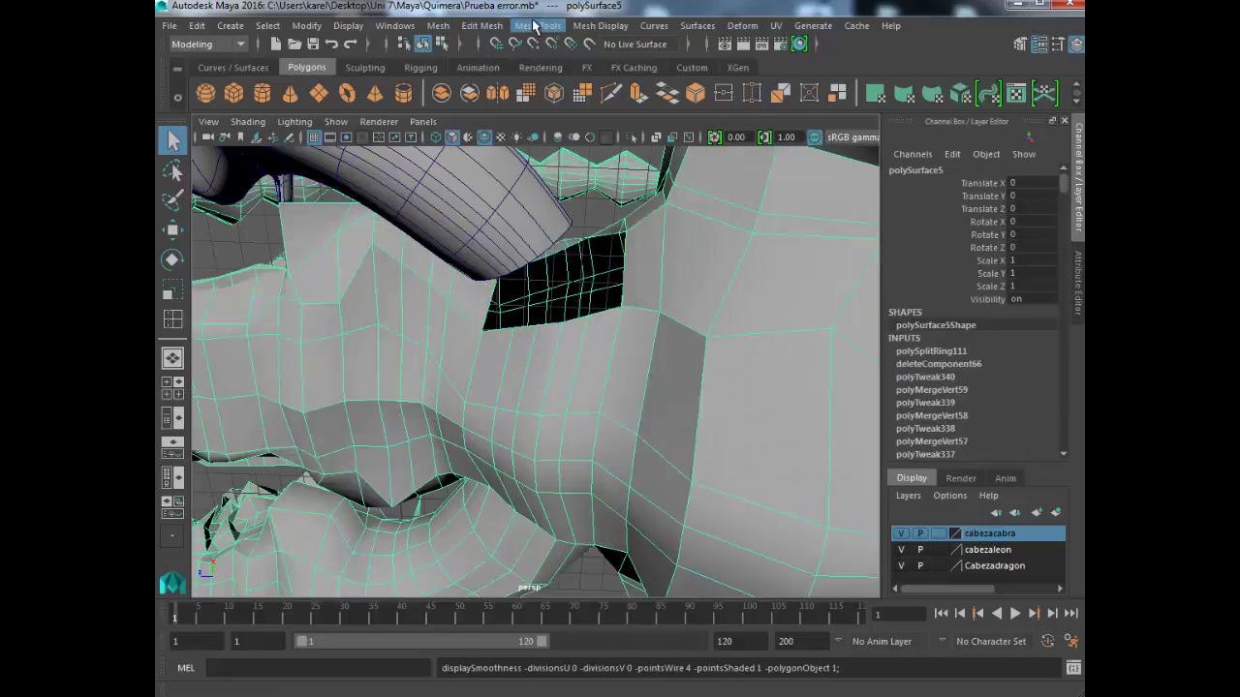
{"action": "left_click", "coordinate": [534, 26]}
{"action": "left_click", "coordinate": [620, 148]}
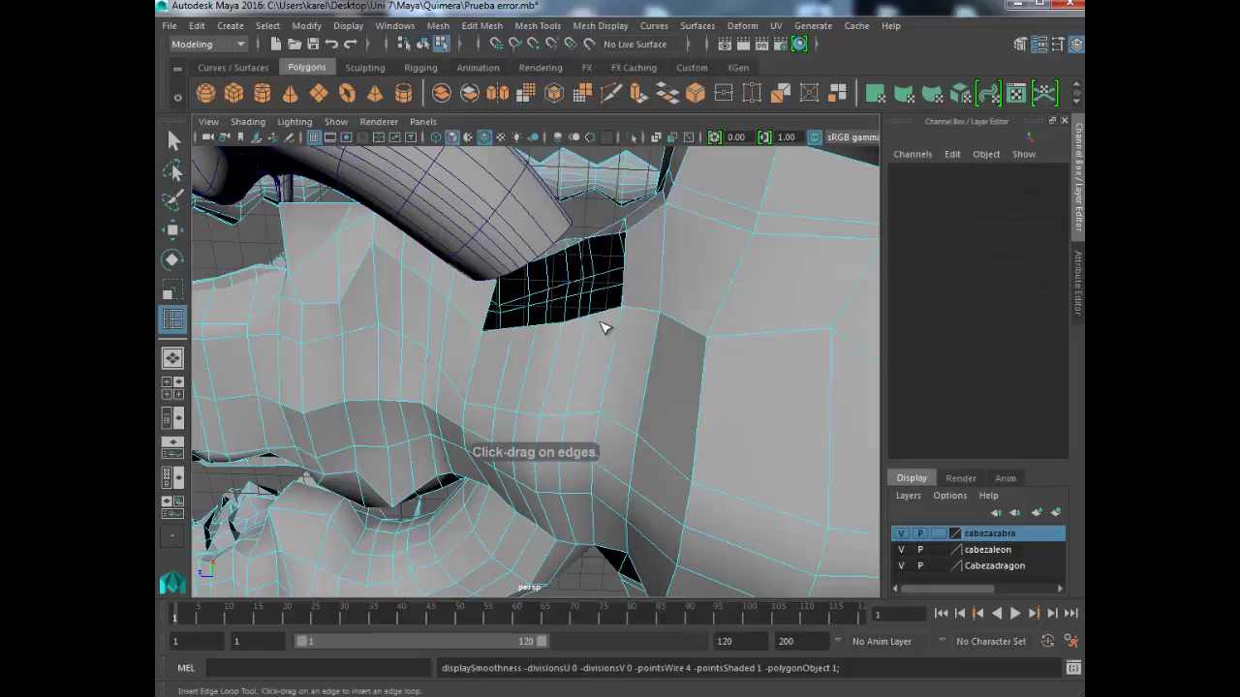
{"action": "left_click", "coordinate": [608, 317]}
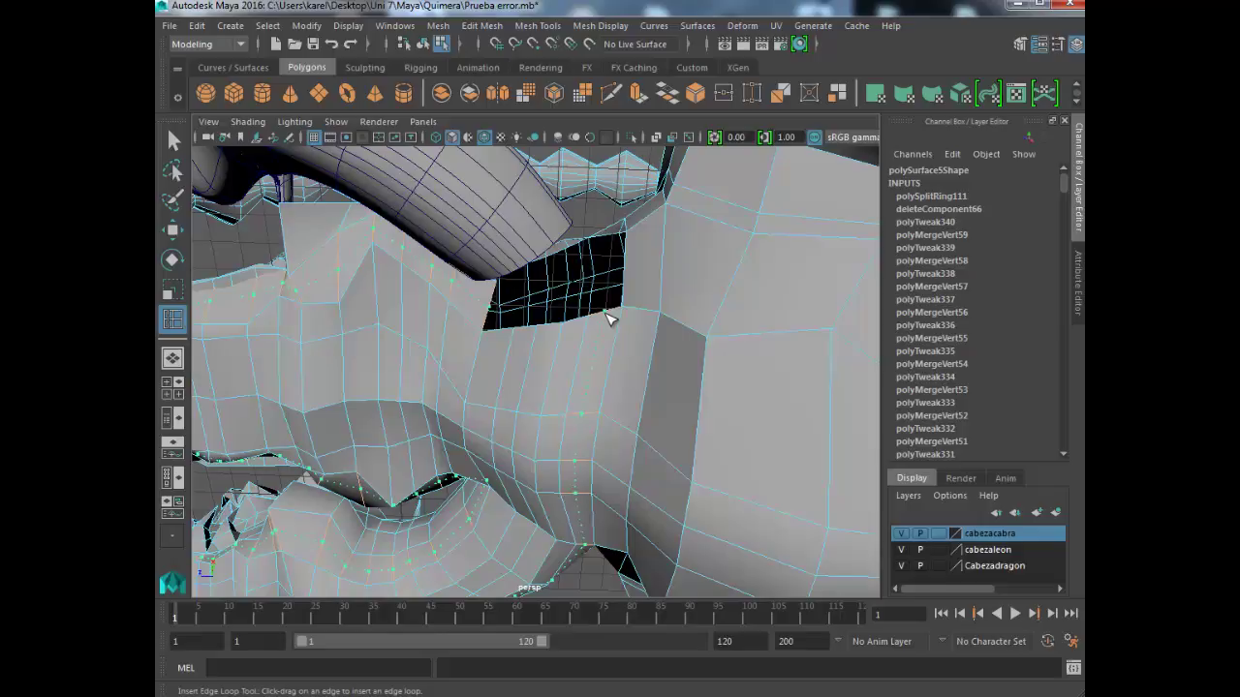
{"action": "left_click", "coordinate": [609, 317]}
{"action": "mouse_move", "coordinate": [529, 368]}
{"action": "left_mouse_down", "text": "alt"}
{"action": "mouse_move", "coordinate": [643, 313]}
{"action": "mouse_move", "coordinate": [526, 352]}
{"action": "mouse_move", "coordinate": [611, 400]}
{"action": "mouse_move", "coordinate": [734, 418]}
{"action": "left_mouse_up", "text": "alt"}
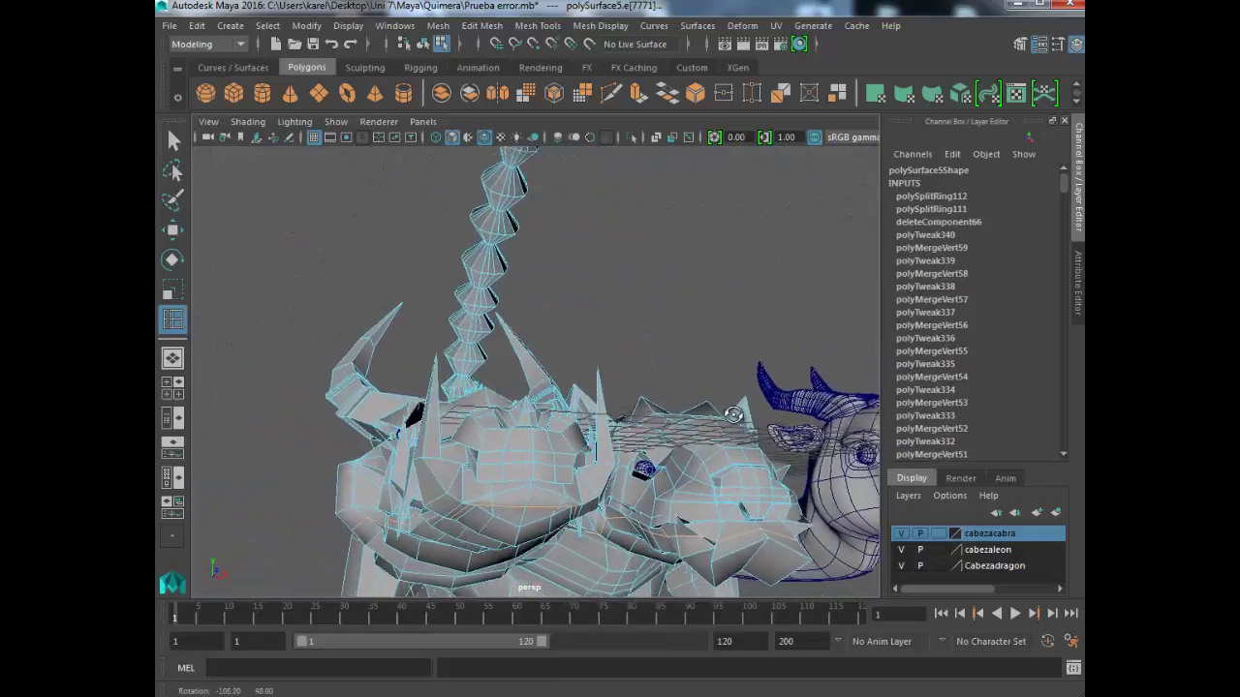
- Preview the mesh smoothed and switch back to Object Mode, viewed from the front
{"action": "key", "text": "3"}
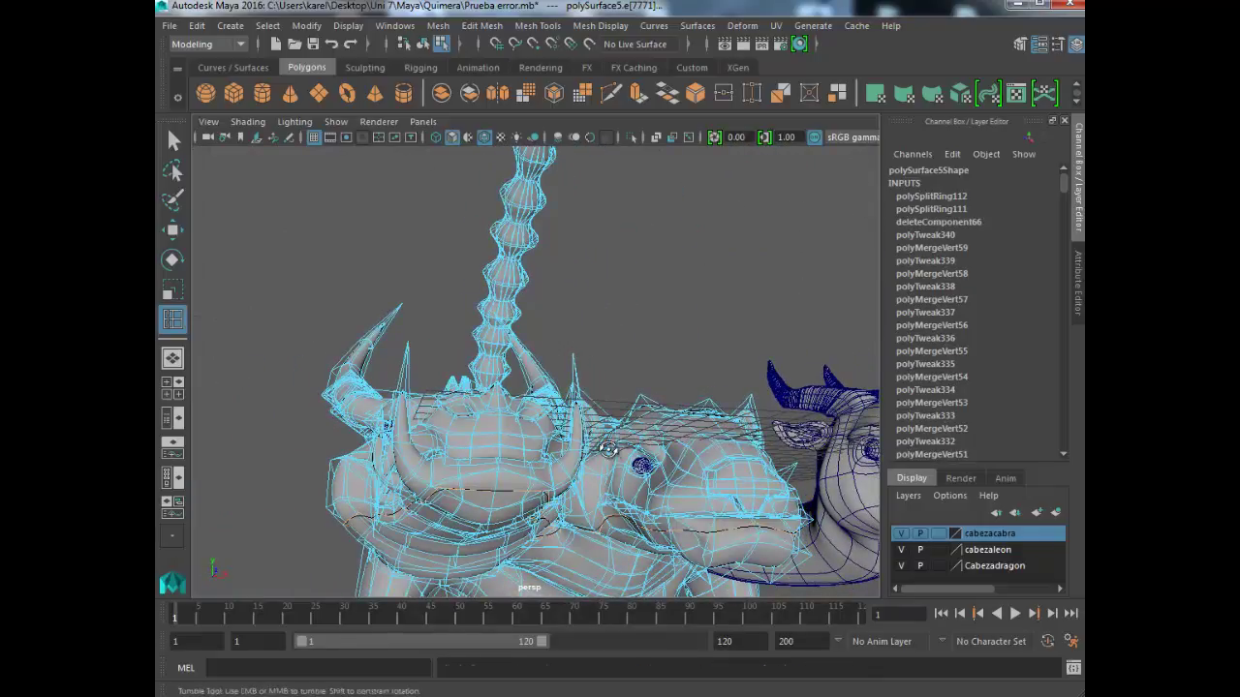
{"action": "left_click_drag", "start_coordinate": [608, 449], "coordinate": [617, 452], "text": "alt"}
{"action": "right_click_drag", "start_coordinate": [549, 441], "coordinate": [644, 221]}
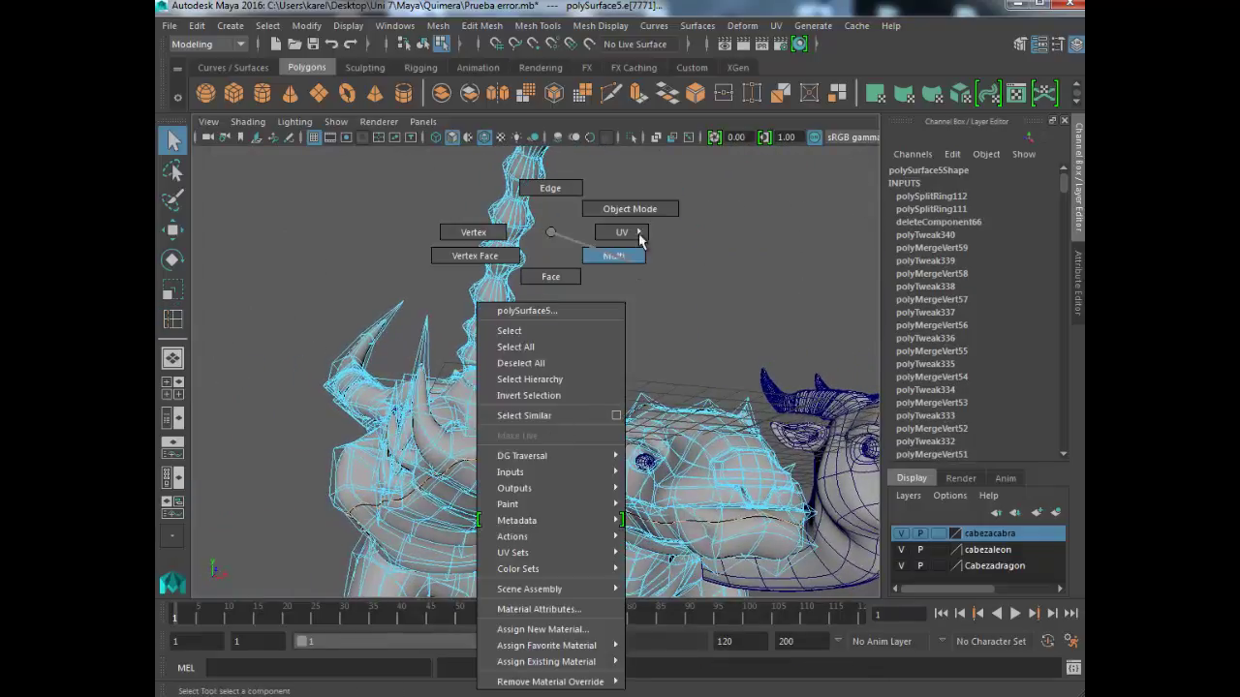
{"action": "right_click", "coordinate": [554, 238]}
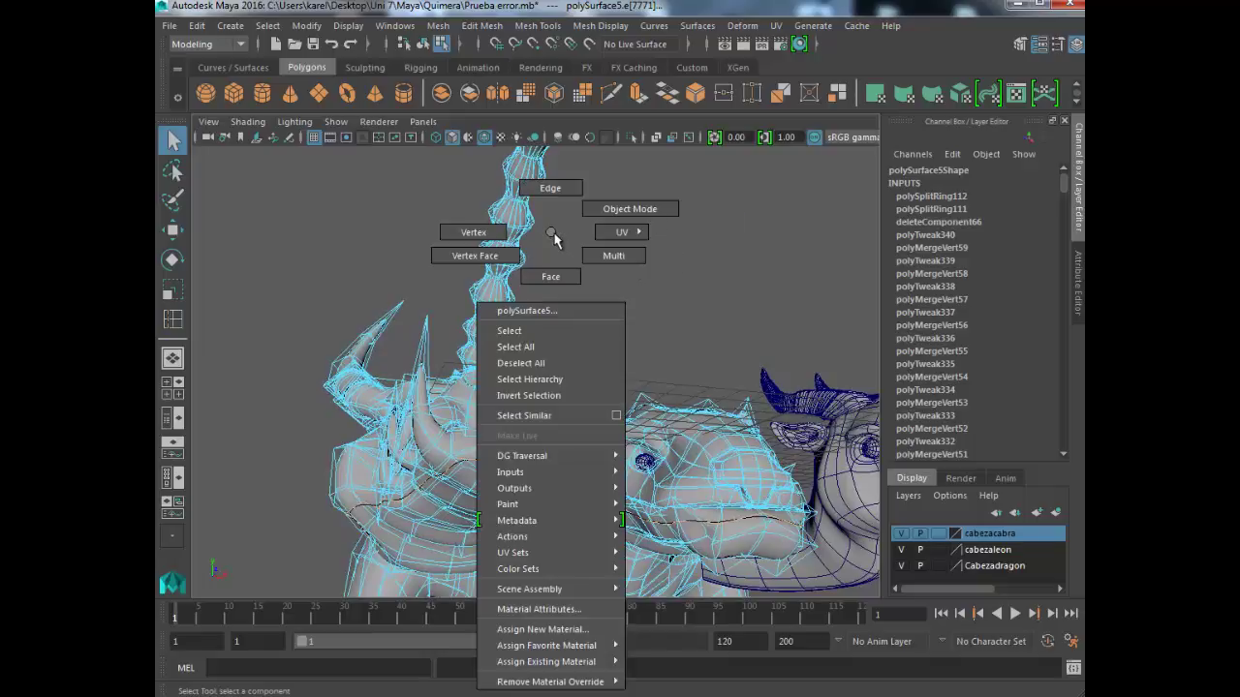
{"action": "left_click", "coordinate": [605, 213]}
{"action": "mouse_move", "coordinate": [625, 338]}
{"action": "left_mouse_down", "text": "alt"}
{"action": "mouse_move", "coordinate": [589, 417]}
{"action": "mouse_move", "coordinate": [761, 446]}
{"action": "mouse_move", "coordinate": [471, 401]}
{"action": "mouse_move", "coordinate": [565, 492]}
{"action": "left_mouse_up", "text": "alt"}
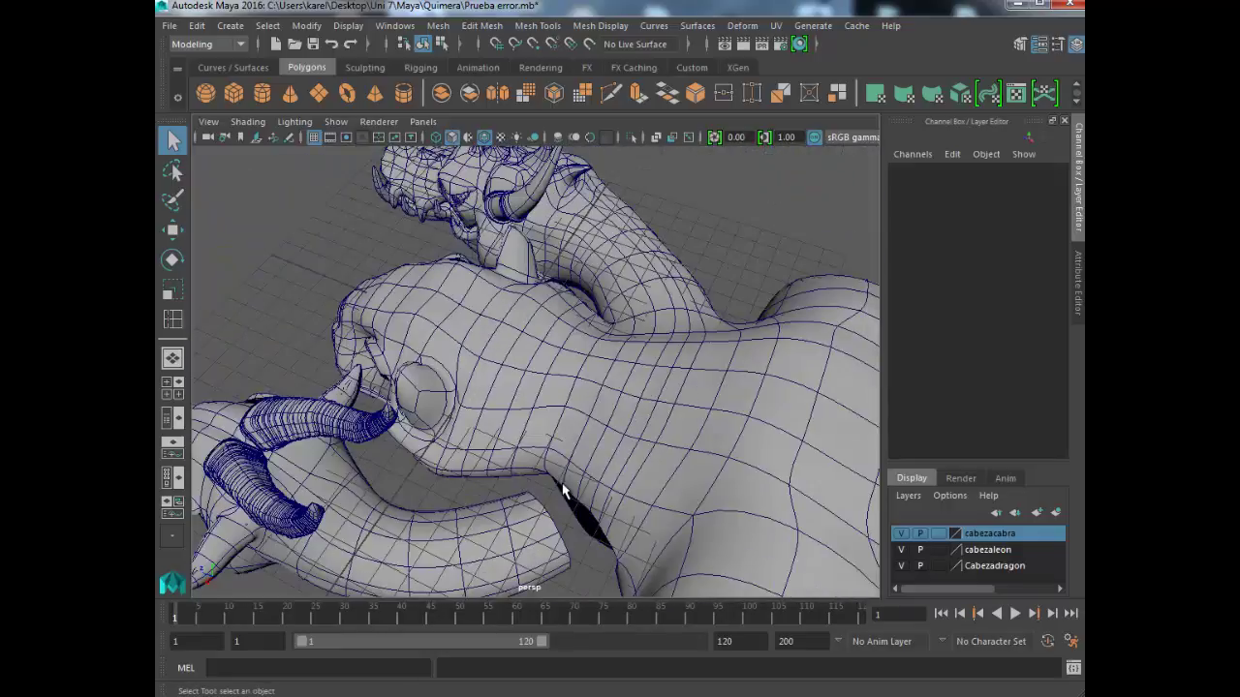
- Select the lower piece pCube33 and pick a vertex at its tip in vertex mode
{"action": "scroll", "coordinate": [564, 492], "scroll_direction": "up", "scroll_amount": 2}
{"action": "scroll", "coordinate": [583, 476], "scroll_direction": "up", "scroll_amount": 2}
{"action": "scroll", "coordinate": [536, 388], "scroll_direction": "up", "scroll_amount": 2}
{"action": "scroll", "coordinate": [590, 413], "scroll_direction": "up", "scroll_amount": 2}
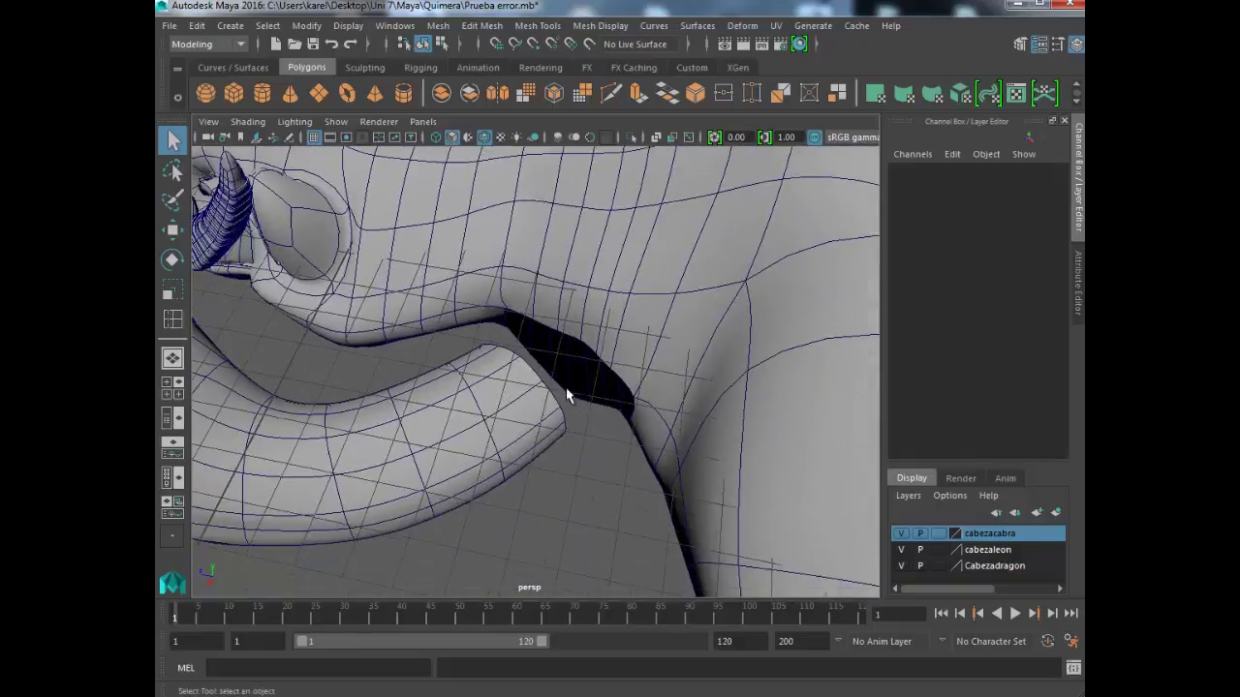
{"action": "scroll", "coordinate": [523, 417], "scroll_direction": "down", "scroll_amount": 1}
{"action": "left_click", "coordinate": [496, 428]}
{"action": "right_click_drag", "start_coordinate": [496, 428], "coordinate": [417, 230]}
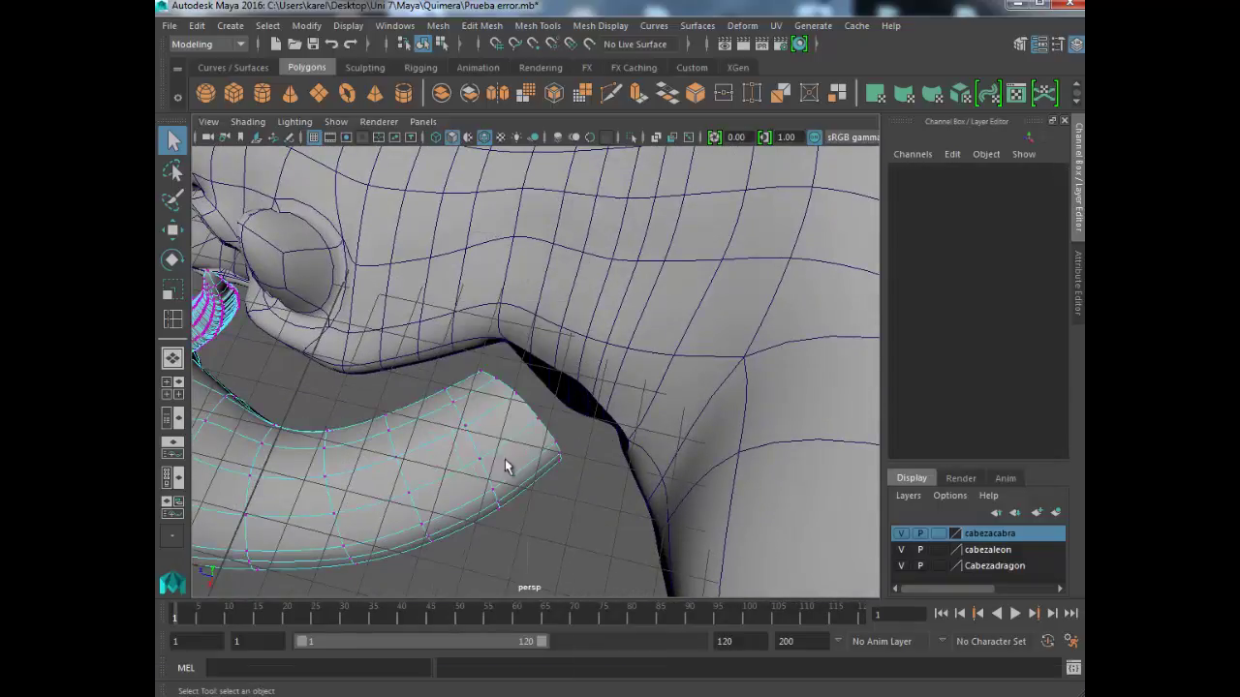
{"action": "mouse_move", "coordinate": [505, 466]}
{"action": "left_mouse_down", "text": "alt"}
{"action": "mouse_move", "coordinate": [492, 471]}
{"action": "mouse_move", "coordinate": [479, 424]}
{"action": "mouse_move", "coordinate": [507, 447]}
{"action": "mouse_move", "coordinate": [672, 481]}
{"action": "mouse_move", "coordinate": [565, 445]}
{"action": "mouse_move", "coordinate": [552, 420]}
{"action": "mouse_move", "coordinate": [480, 436]}
{"action": "mouse_move", "coordinate": [520, 405]}
{"action": "left_mouse_up", "text": "alt"}
{"action": "left_click", "coordinate": [478, 422]}
- Scale the tip vertices outward so the piece fits the cheek gap
{"action": "key", "text": "w"}
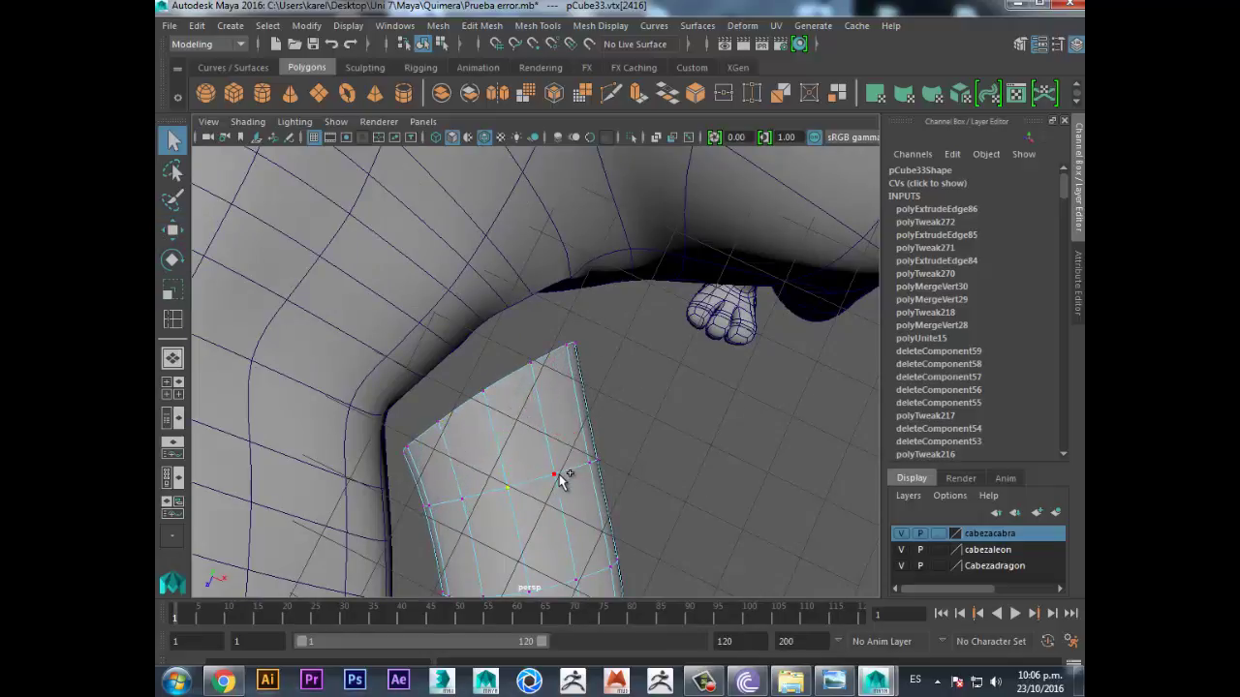
{"action": "key", "text": "e"}
{"action": "key", "text": "r"}
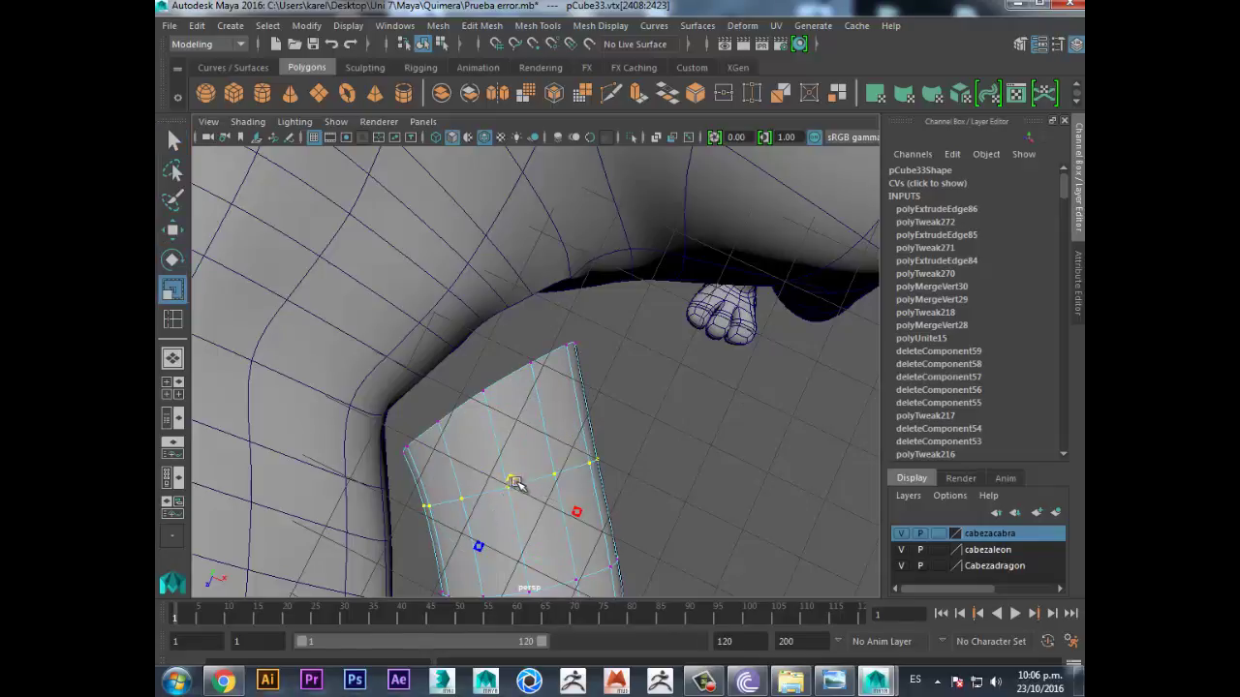
{"action": "left_click_drag", "start_coordinate": [514, 482], "coordinate": [536, 484]}
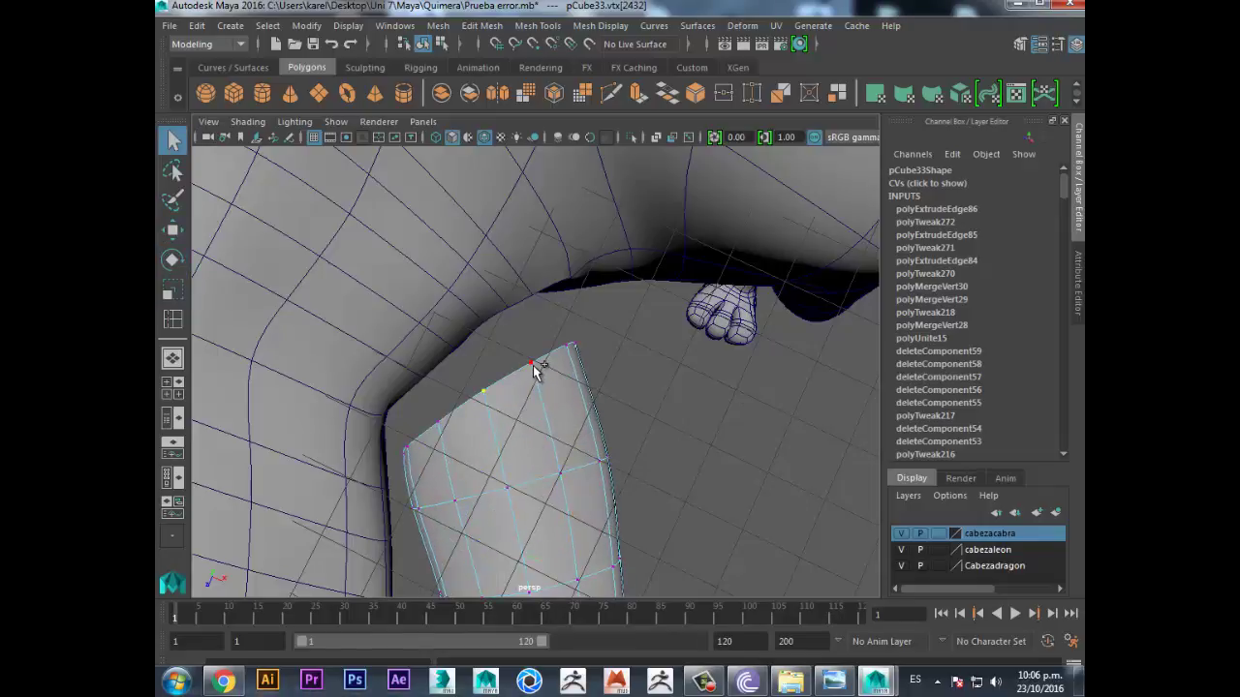
{"action": "key", "text": "e"}
{"action": "key", "text": "r"}
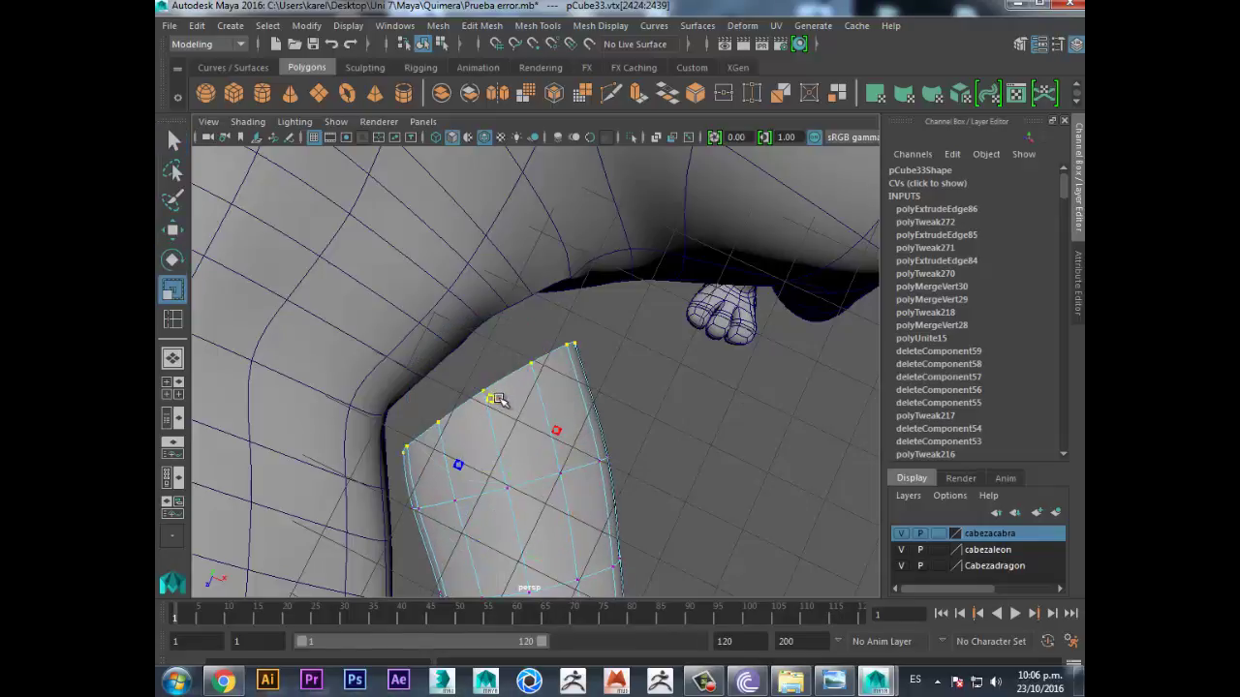
{"action": "key", "text": "q"}
{"action": "mouse_move", "coordinate": [503, 402]}
{"action": "left_mouse_down", "text": "alt"}
{"action": "mouse_move", "coordinate": [442, 394]}
{"action": "mouse_move", "coordinate": [484, 299]}
{"action": "mouse_move", "coordinate": [590, 435]}
{"action": "mouse_move", "coordinate": [511, 385]}
{"action": "mouse_move", "coordinate": [571, 460]}
{"action": "mouse_move", "coordinate": [522, 498]}
{"action": "left_mouse_up", "text": "alt"}
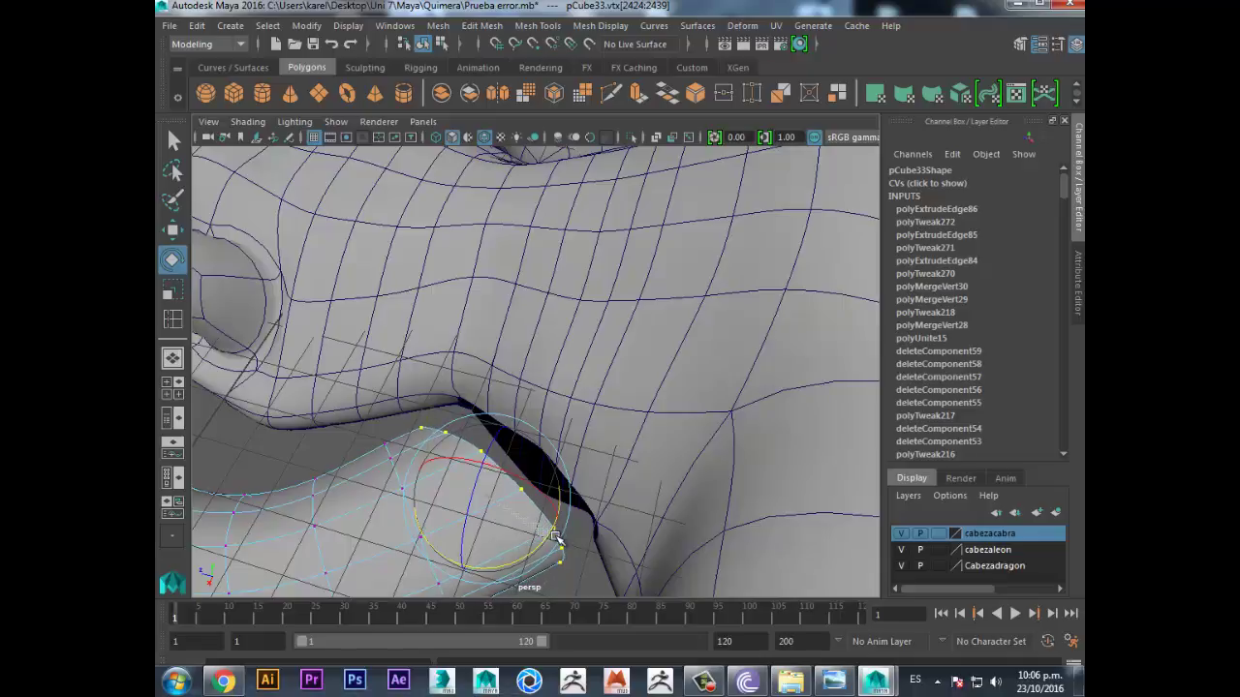
{"action": "mouse_move", "coordinate": [522, 514]}
{"action": "left_mouse_down", "text": "alt"}
{"action": "mouse_move", "coordinate": [526, 485]}
{"action": "mouse_move", "coordinate": [495, 478]}
{"action": "mouse_move", "coordinate": [502, 498]}
{"action": "left_mouse_up", "text": "alt"}
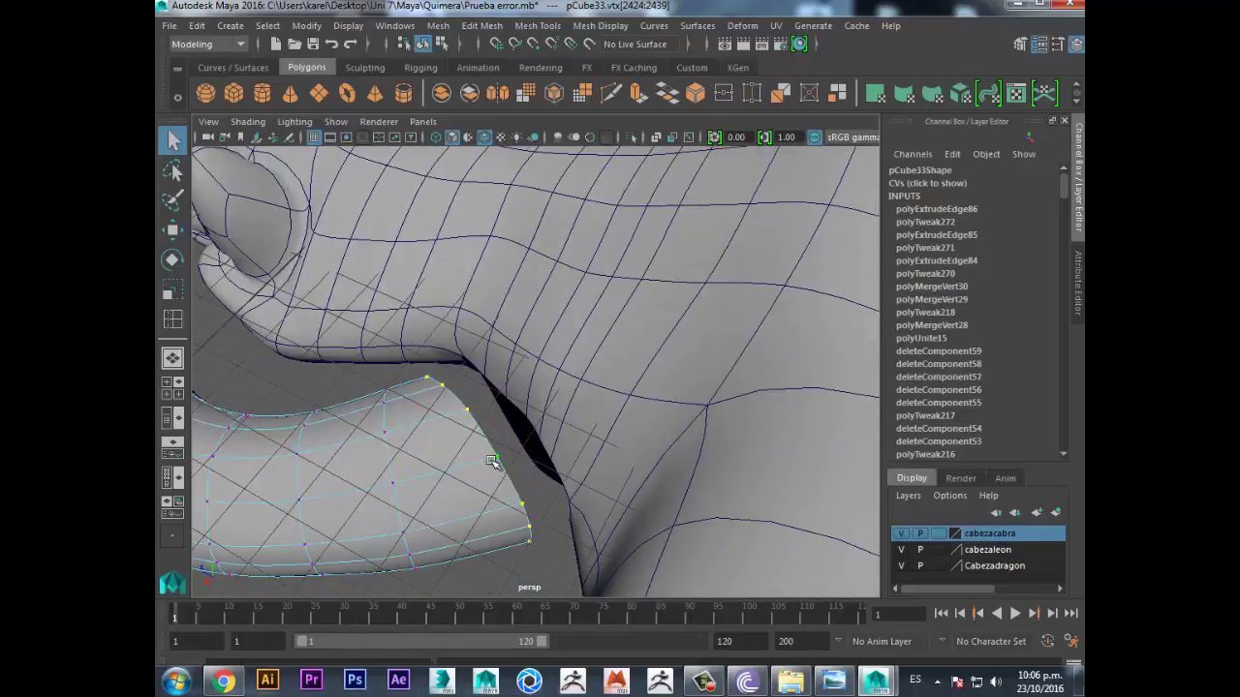
{"action": "key", "text": "w"}
{"action": "mouse_move", "coordinate": [476, 457]}
{"action": "left_mouse_down", "text": "alt"}
{"action": "mouse_move", "coordinate": [491, 479]}
{"action": "mouse_move", "coordinate": [546, 429]}
{"action": "mouse_move", "coordinate": [459, 452]}
{"action": "left_mouse_up", "text": "alt"}
{"action": "key", "text": "q"}
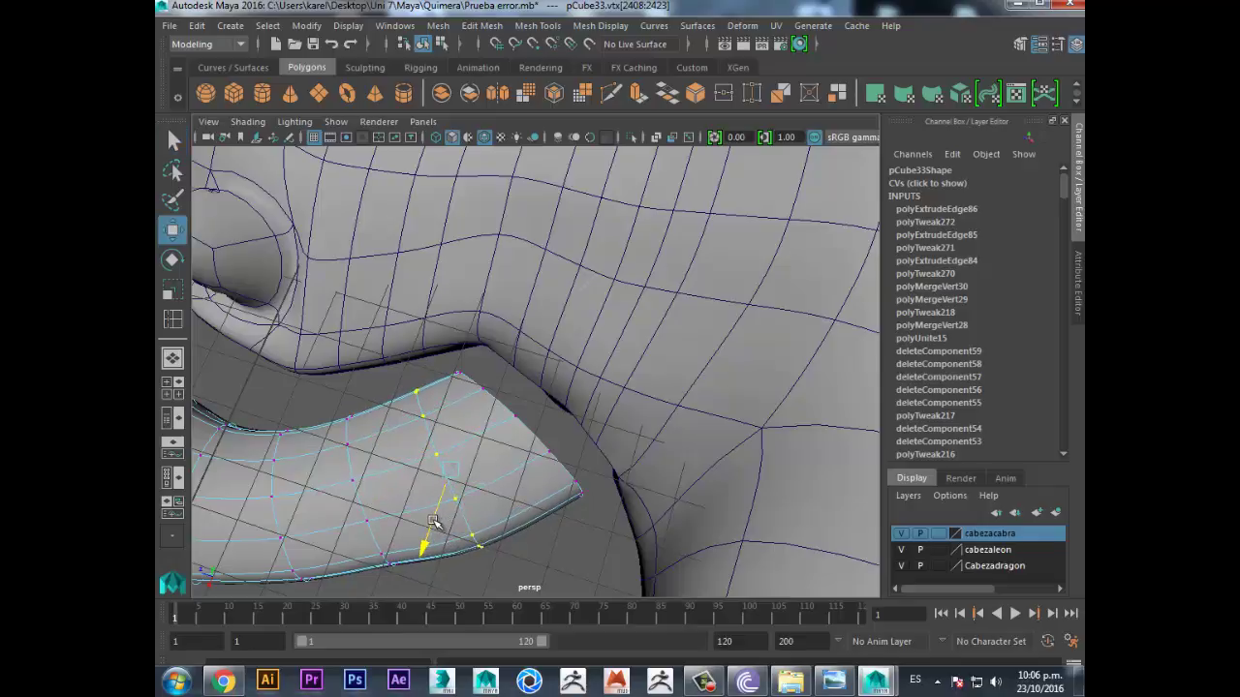
{"action": "key", "text": "q"}
{"action": "mouse_move", "coordinate": [493, 498]}
{"action": "left_mouse_down", "text": "alt"}
{"action": "mouse_move", "coordinate": [514, 443]}
{"action": "mouse_move", "coordinate": [540, 424]}
{"action": "mouse_move", "coordinate": [498, 443]}
{"action": "left_mouse_up", "text": "alt"}
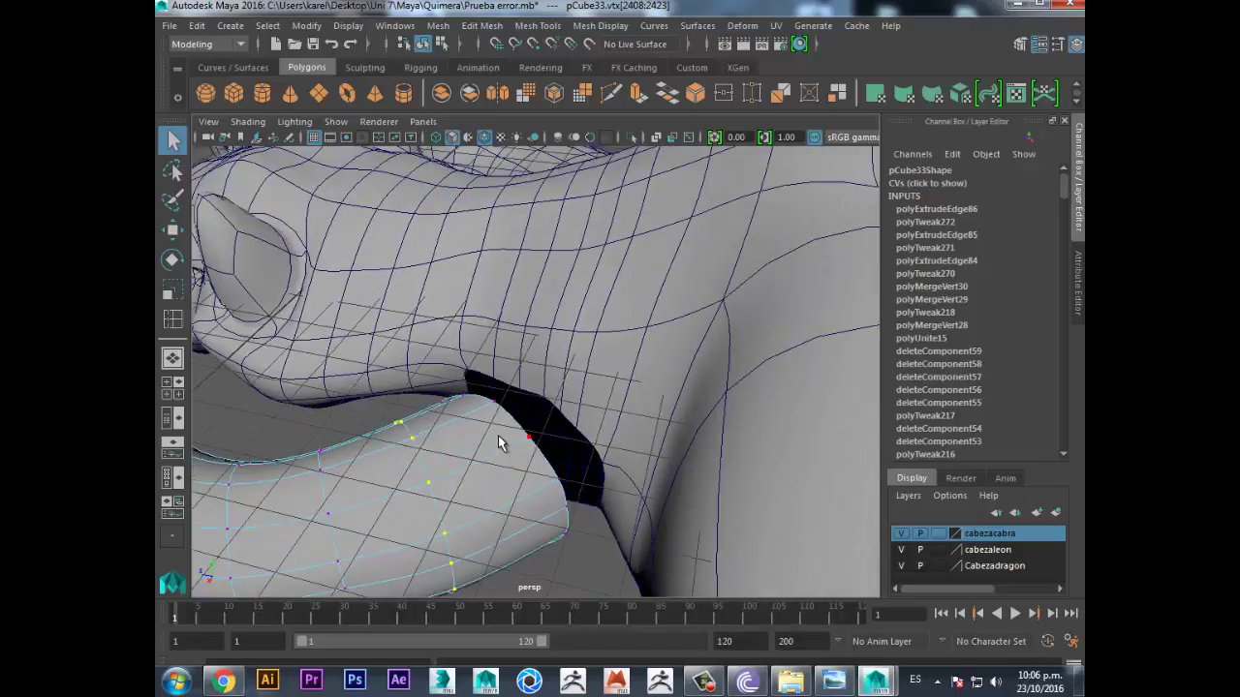
- Combine polySurface5 and pCube33 into one mesh with Mesh > Combine
{"action": "right_click_drag", "start_coordinate": [498, 435], "coordinate": [455, 351]}
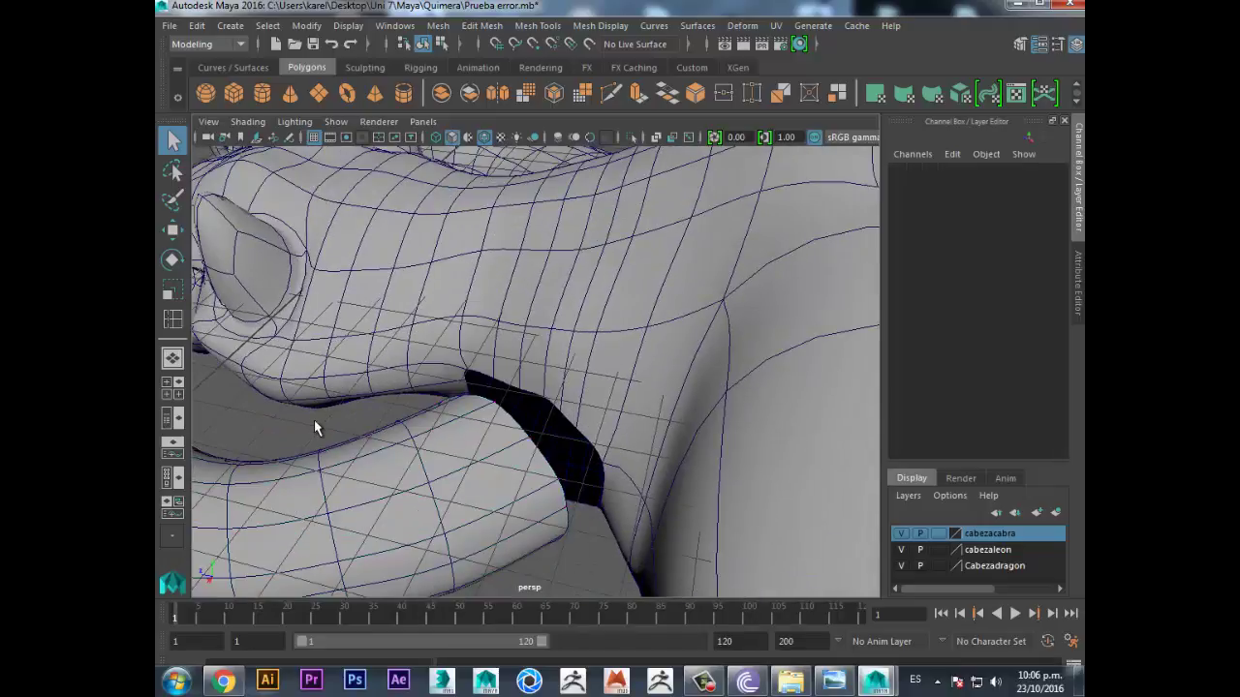
{"action": "mouse_move", "coordinate": [407, 429]}
{"action": "left_mouse_down", "text": "alt"}
{"action": "mouse_move", "coordinate": [435, 437]}
{"action": "mouse_move", "coordinate": [544, 379]}
{"action": "mouse_move", "coordinate": [476, 453]}
{"action": "left_mouse_up", "text": "alt"}
{"action": "left_click", "coordinate": [547, 379]}
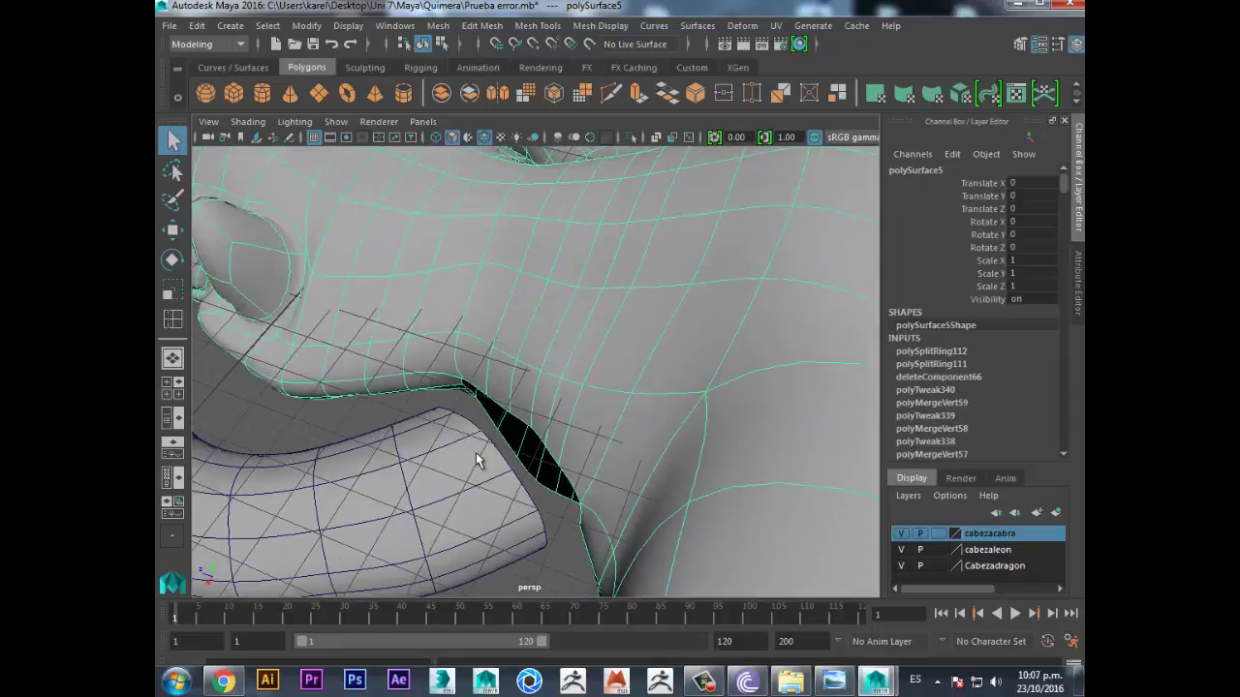
{"action": "left_click", "coordinate": [476, 453]}
{"action": "left_click", "coordinate": [491, 30]}
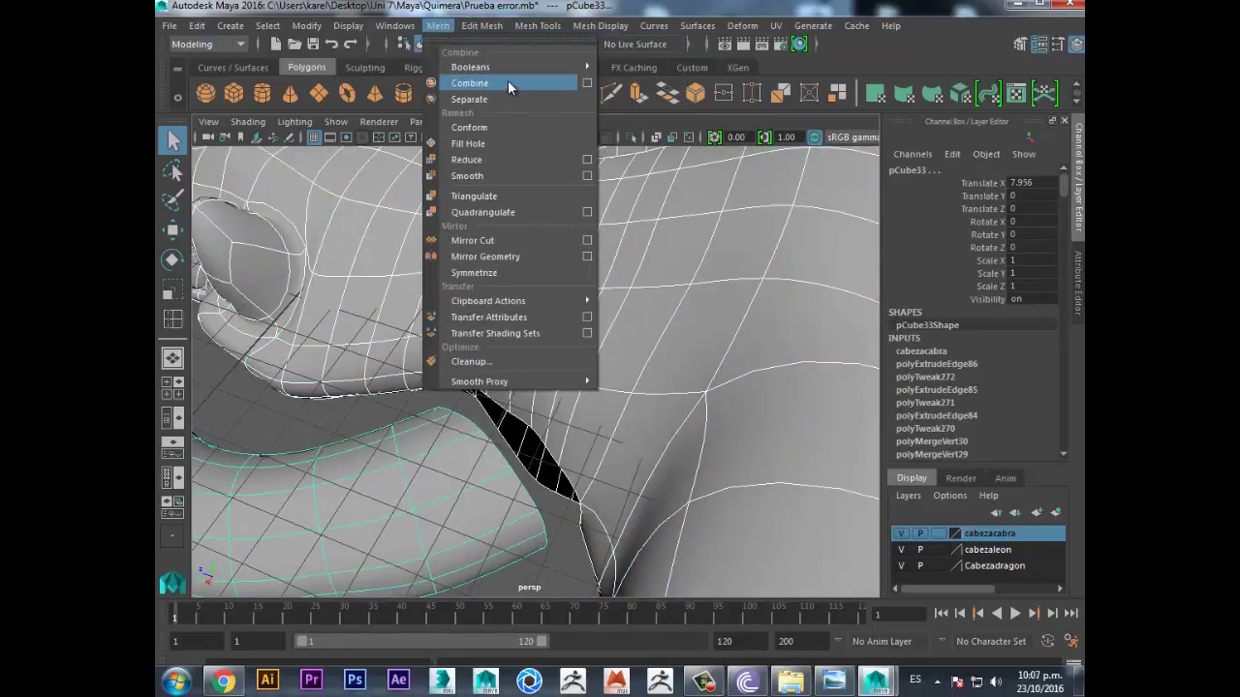
{"action": "left_click", "coordinate": [508, 83]}
- Frame combined mesh polySurface6, switch it to Vertex mode, and zoom into the dark gap
{"action": "key", "text": "f"}
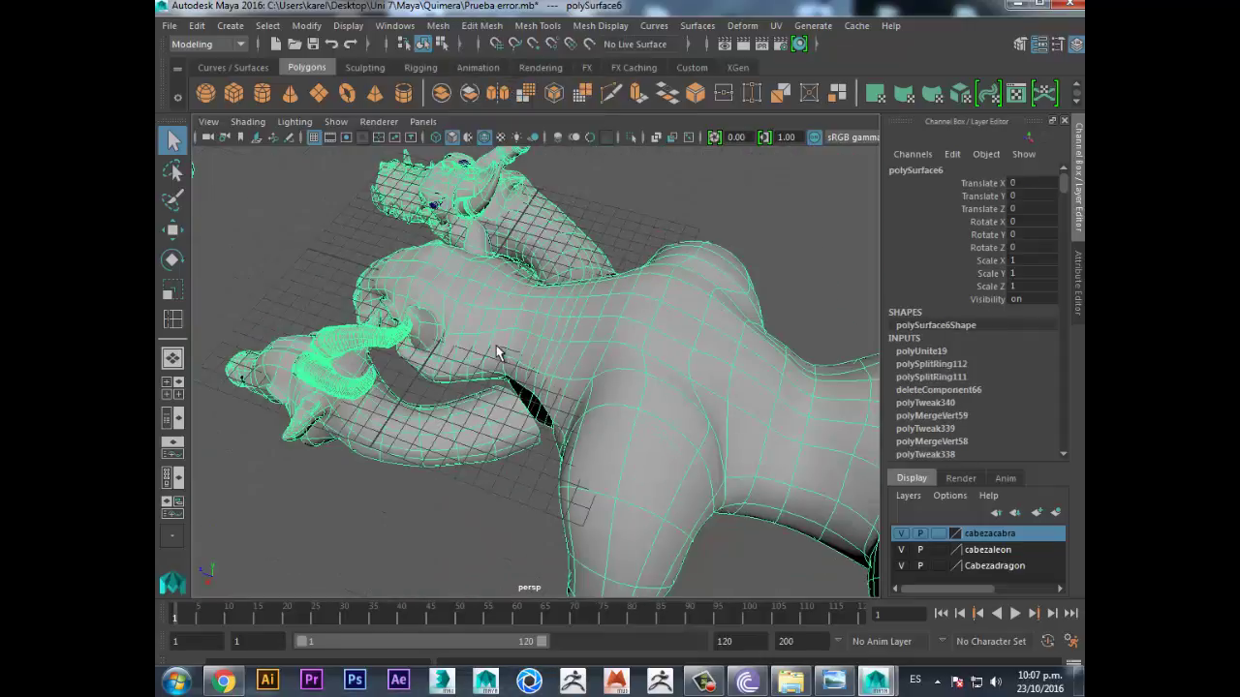
{"action": "scroll", "coordinate": [496, 347], "scroll_direction": "up", "scroll_amount": 5}
{"action": "right_click", "coordinate": [499, 232]}
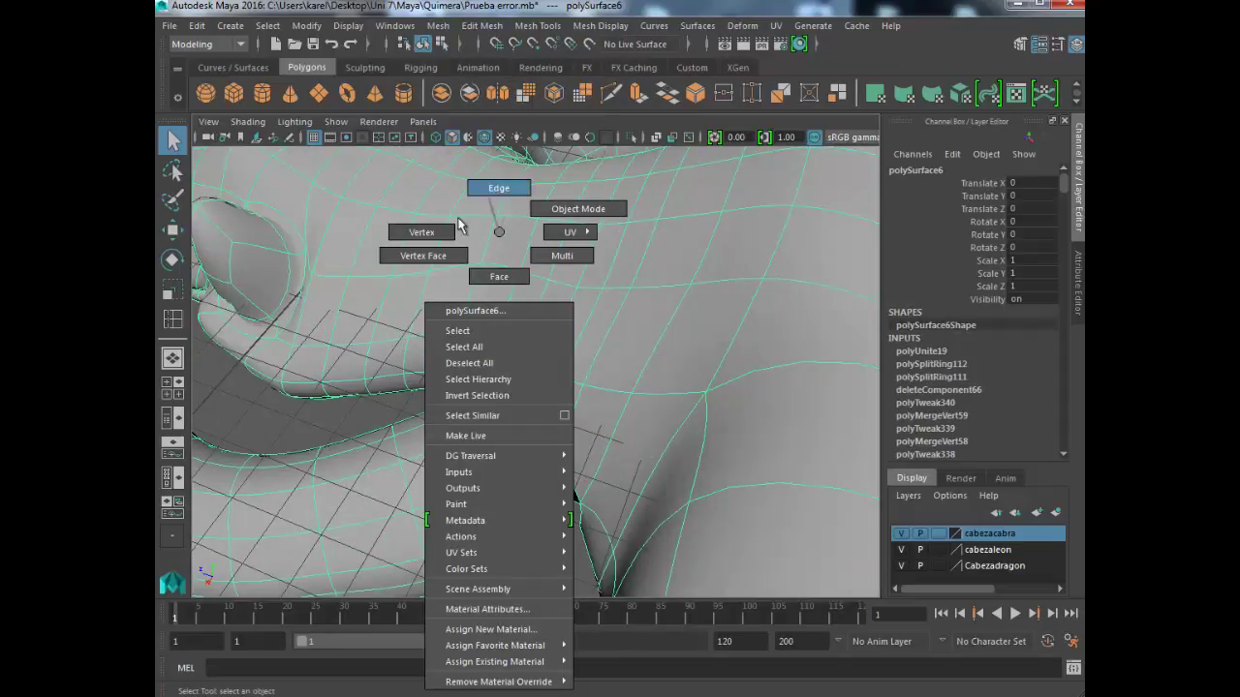
{"action": "left_click", "coordinate": [431, 242]}
{"action": "mouse_move", "coordinate": [429, 241]}
{"action": "left_mouse_down", "text": "alt"}
{"action": "mouse_move", "coordinate": [443, 435]}
{"action": "mouse_move", "coordinate": [508, 412]}
{"action": "mouse_move", "coordinate": [456, 409]}
{"action": "mouse_move", "coordinate": [443, 423]}
{"action": "left_mouse_up", "text": "alt"}
{"action": "left_click", "coordinate": [447, 430]}
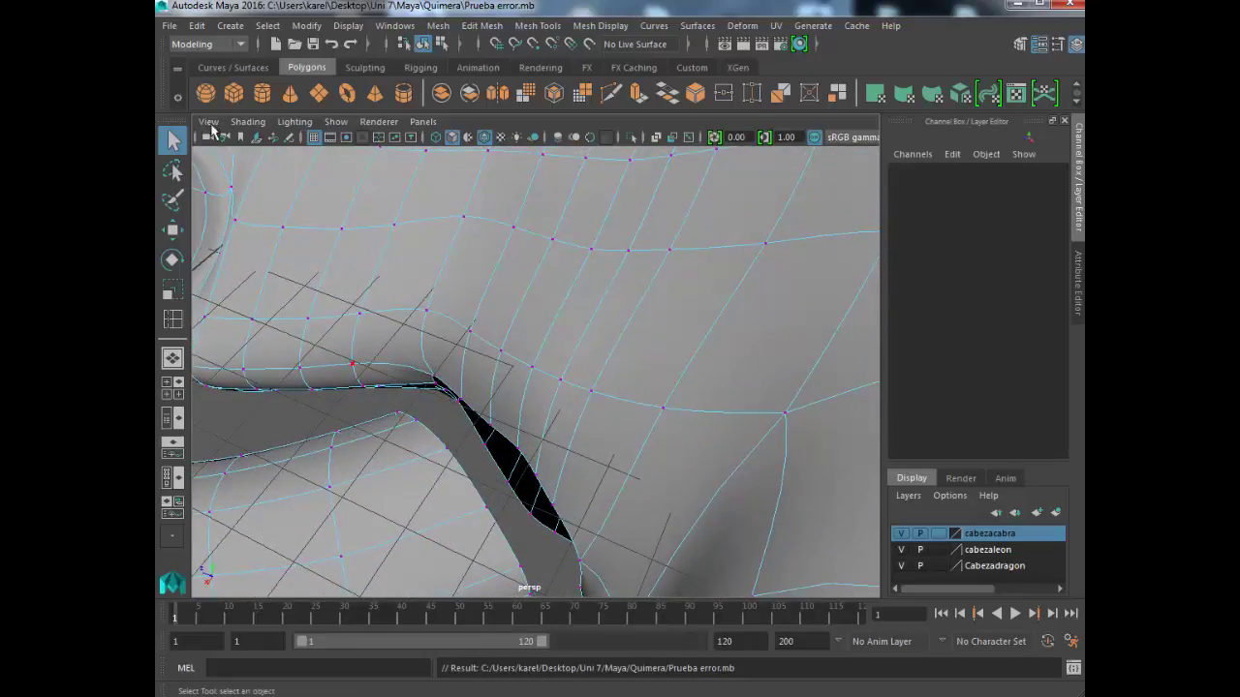
{"action": "right_click", "coordinate": [497, 329]}
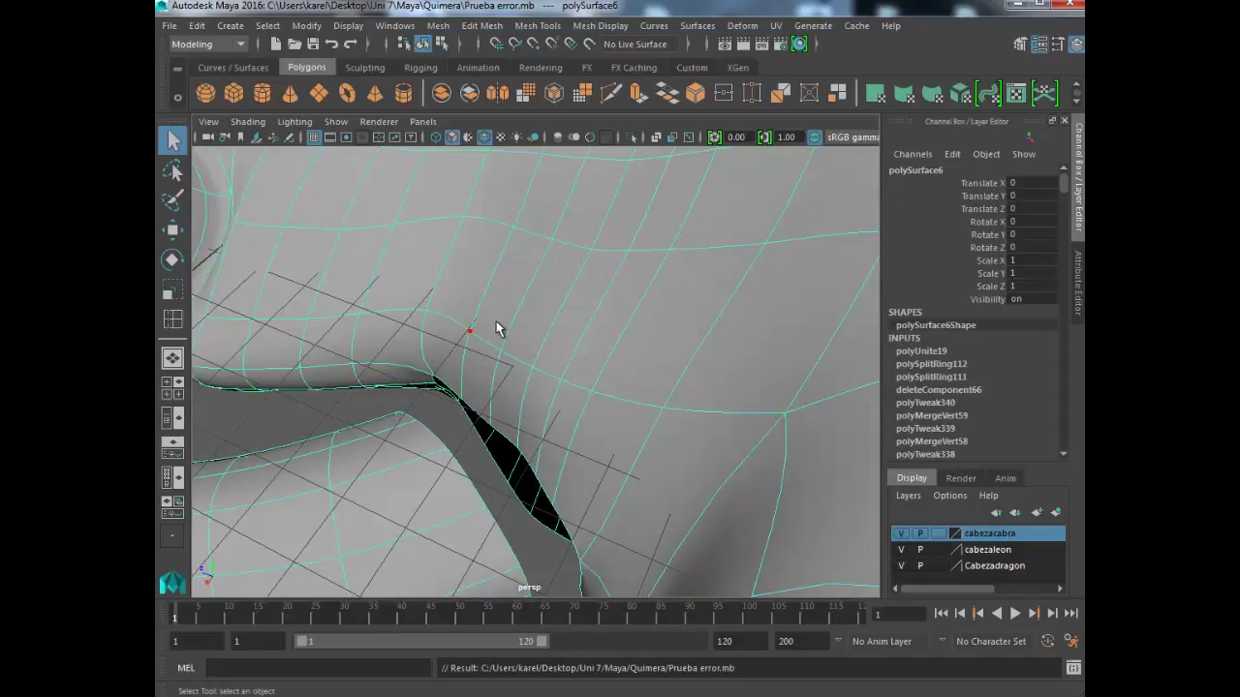
{"action": "right_click_drag", "start_coordinate": [495, 329], "coordinate": [568, 222]}
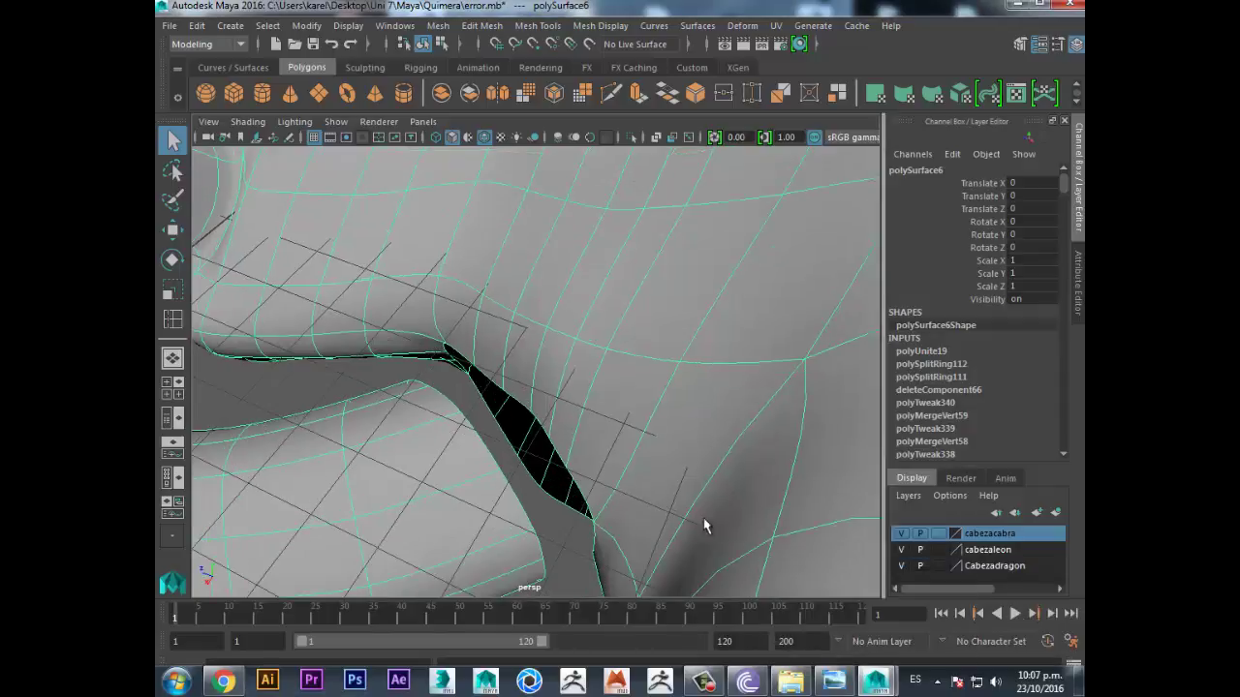
{"action": "left_click_drag", "start_coordinate": [704, 526], "coordinate": [456, 424], "text": "alt"}
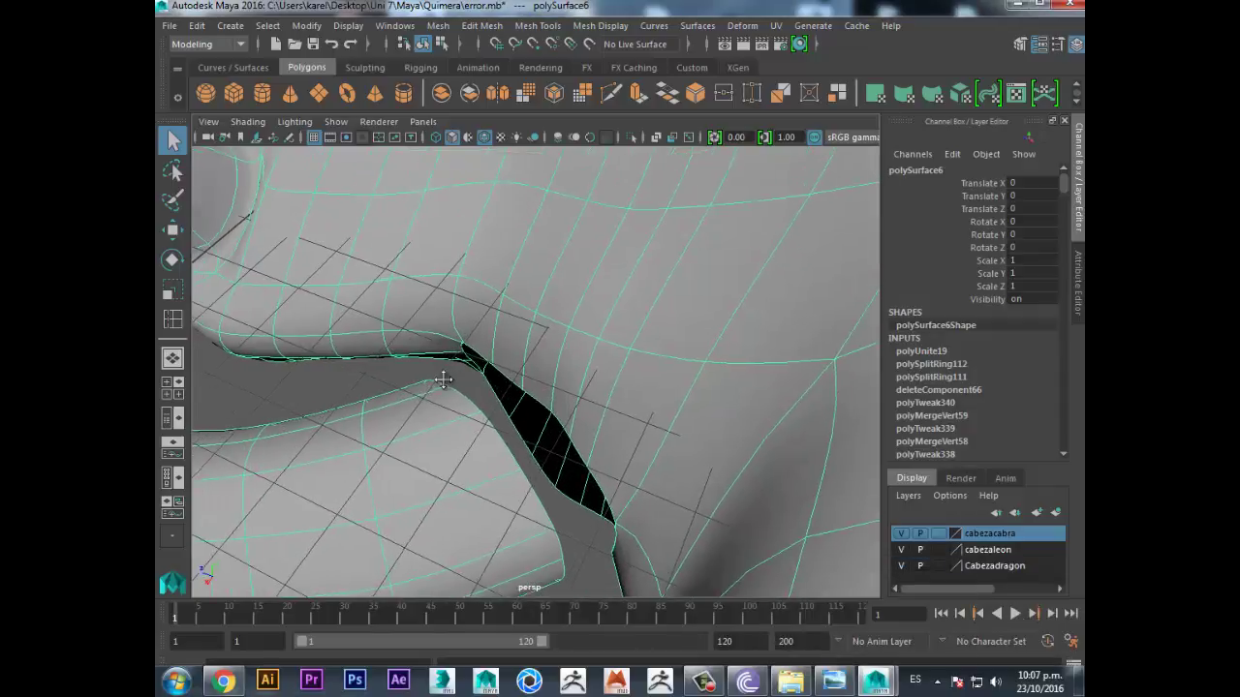
{"action": "right_click_drag", "start_coordinate": [456, 423], "coordinate": [392, 240]}
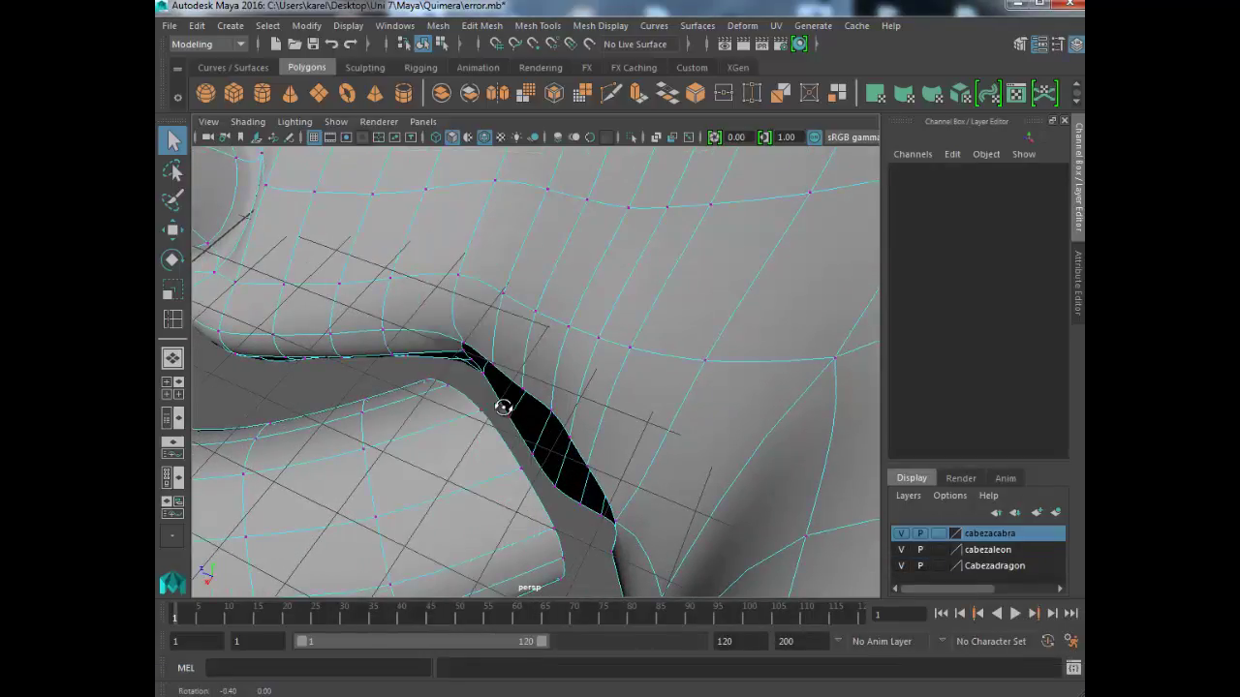
{"action": "scroll", "coordinate": [502, 409], "scroll_direction": "up", "scroll_amount": 2}
{"action": "mouse_move", "coordinate": [514, 414]}
{"action": "left_mouse_down", "text": "alt"}
{"action": "mouse_move", "coordinate": [600, 404]}
{"action": "mouse_move", "coordinate": [565, 416]}
{"action": "mouse_move", "coordinate": [526, 456]}
{"action": "mouse_move", "coordinate": [523, 399]}
{"action": "left_mouse_up", "text": "alt"}
- Weld the gap's top vertices using Edit Mesh > Merge to Center twice
{"action": "left_click", "coordinate": [522, 395]}
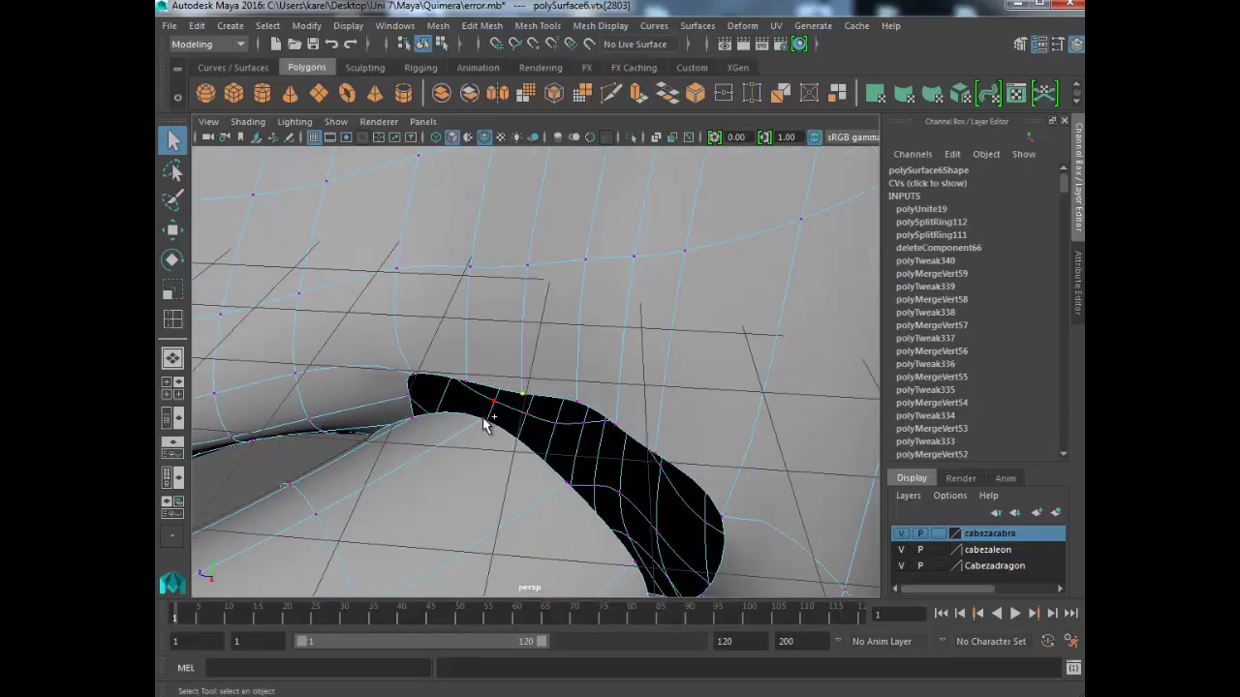
{"action": "left_click_drag", "start_coordinate": [510, 455], "coordinate": [511, 472], "text": "alt"}
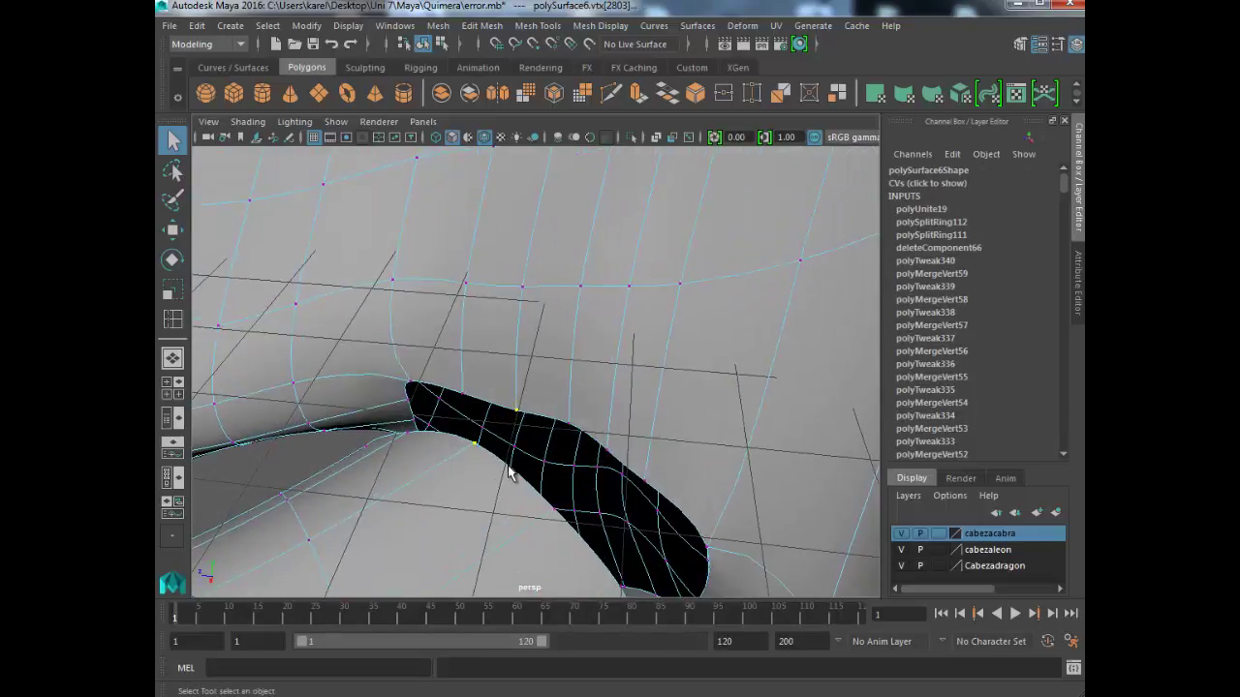
{"action": "left_click", "coordinate": [482, 26]}
{"action": "left_click", "coordinate": [567, 194]}
{"action": "key", "text": "1"}
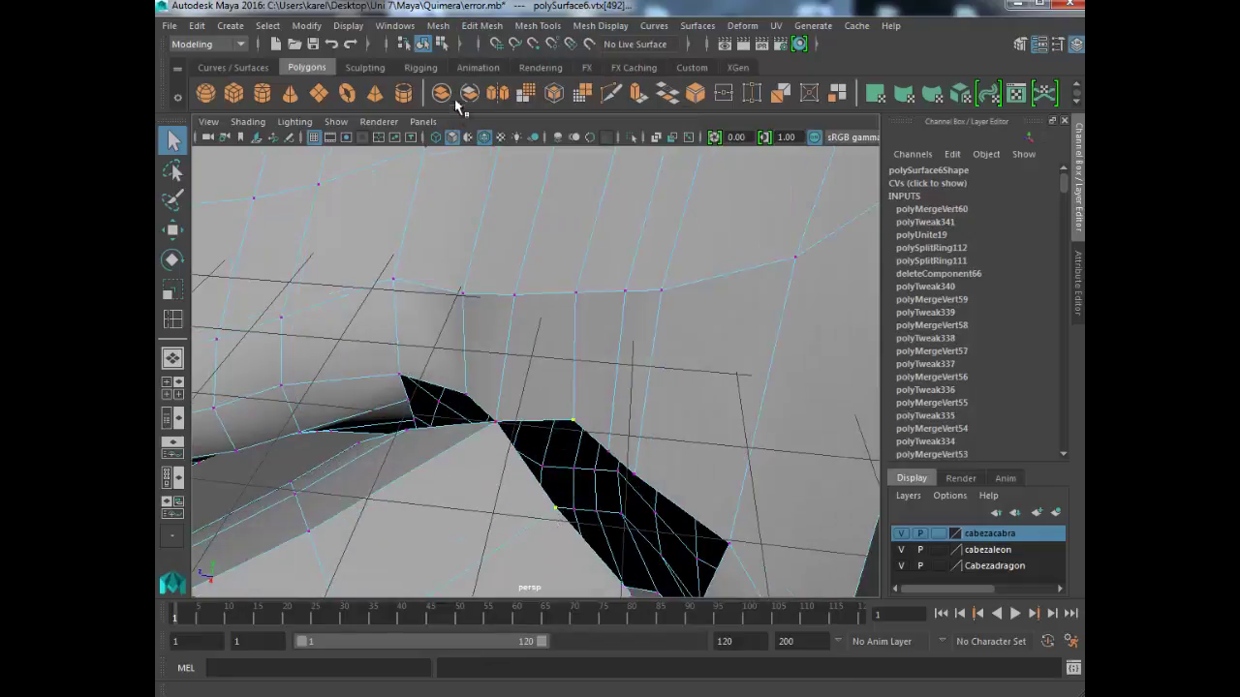
{"action": "left_click", "coordinate": [481, 26]}
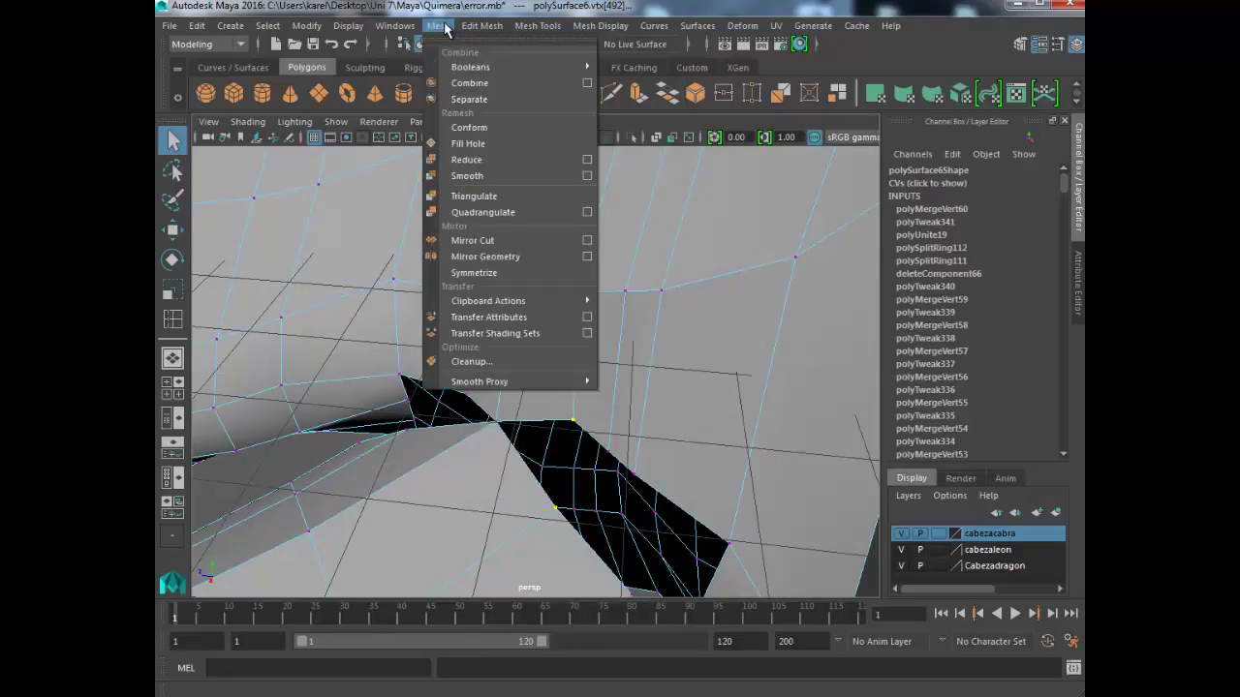
{"action": "left_click", "coordinate": [579, 196]}
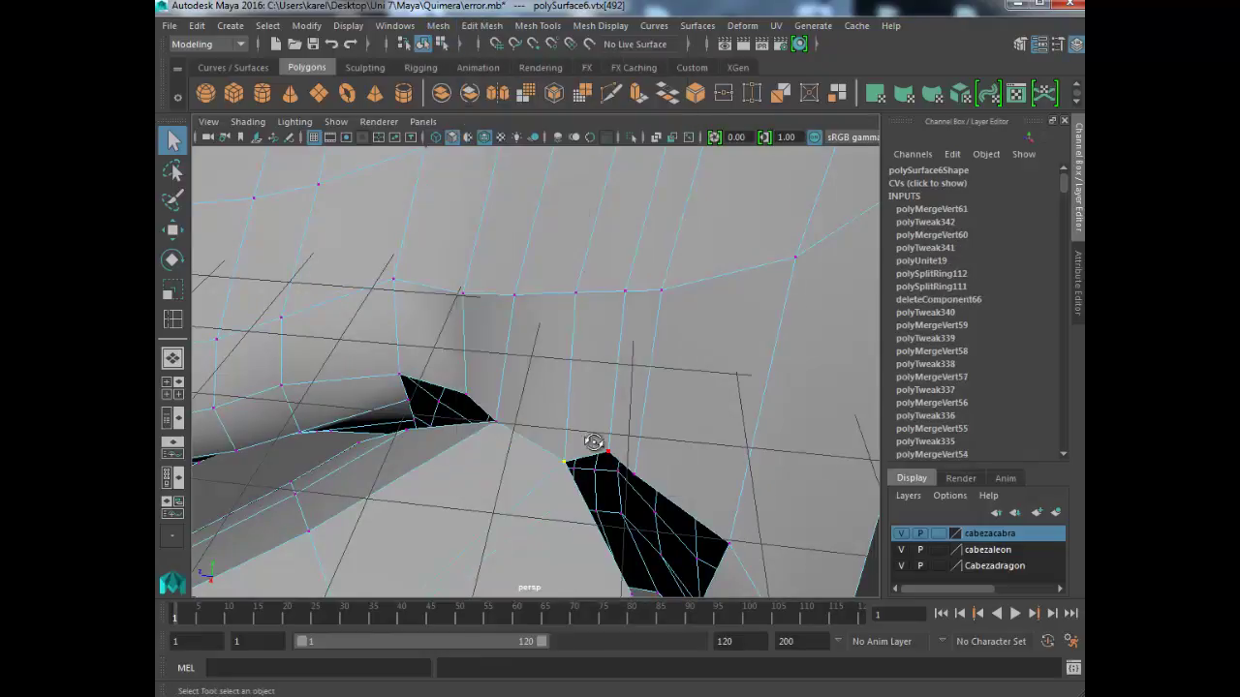
{"action": "left_click_drag", "start_coordinate": [595, 443], "coordinate": [568, 388], "text": "alt"}
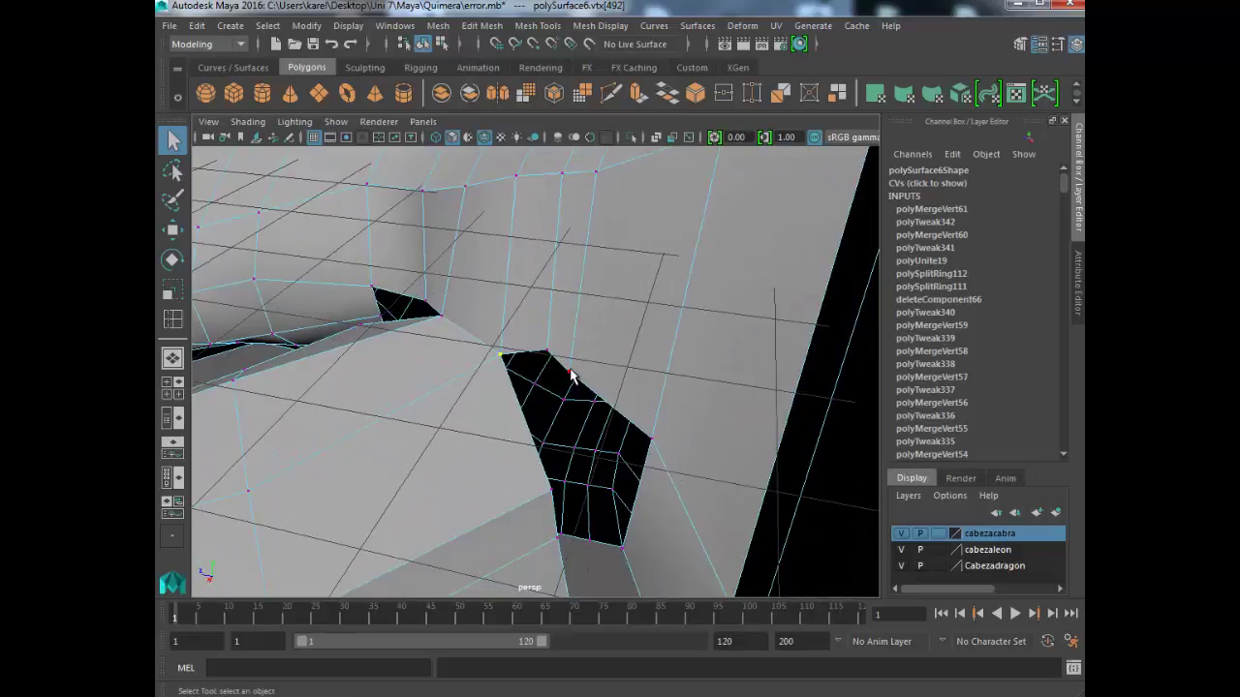
- Pull a vertex to tighten the hole's edge and merge the top vertices again
{"action": "key", "text": "w"}
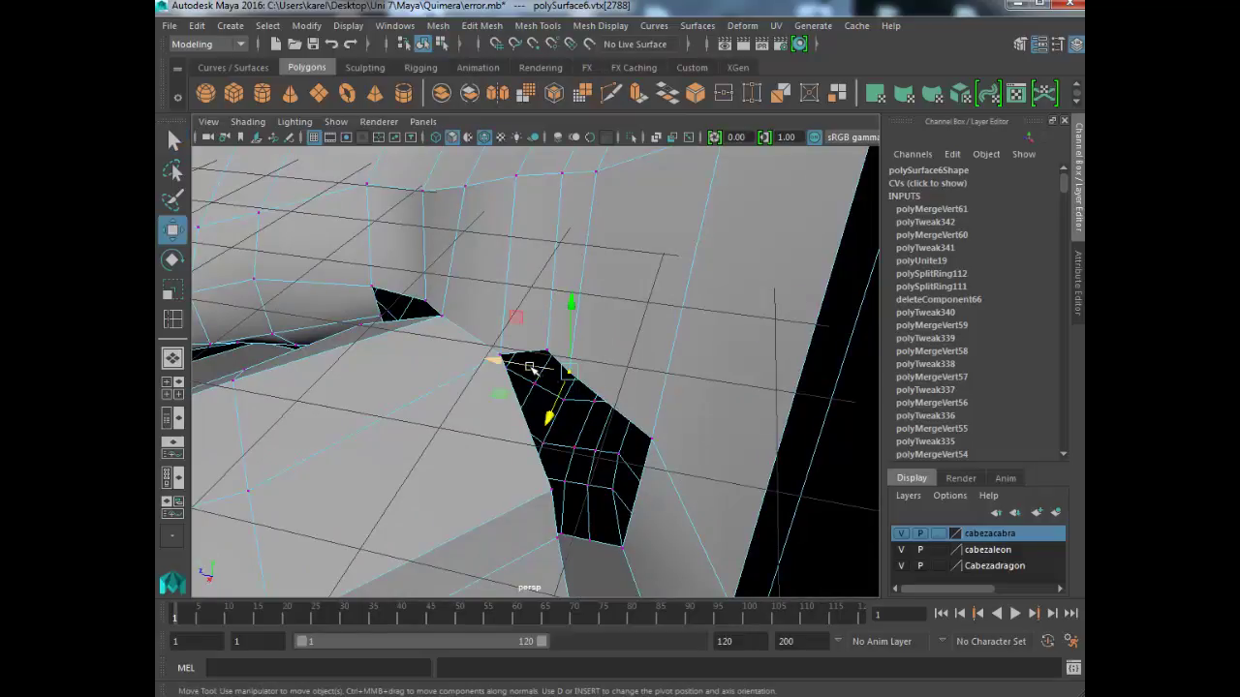
{"action": "mouse_move", "coordinate": [531, 368]}
{"action": "left_mouse_down"}
{"action": "mouse_move", "coordinate": [568, 360]}
{"action": "mouse_move", "coordinate": [574, 388]}
{"action": "left_mouse_up"}
{"action": "key", "text": "q"}
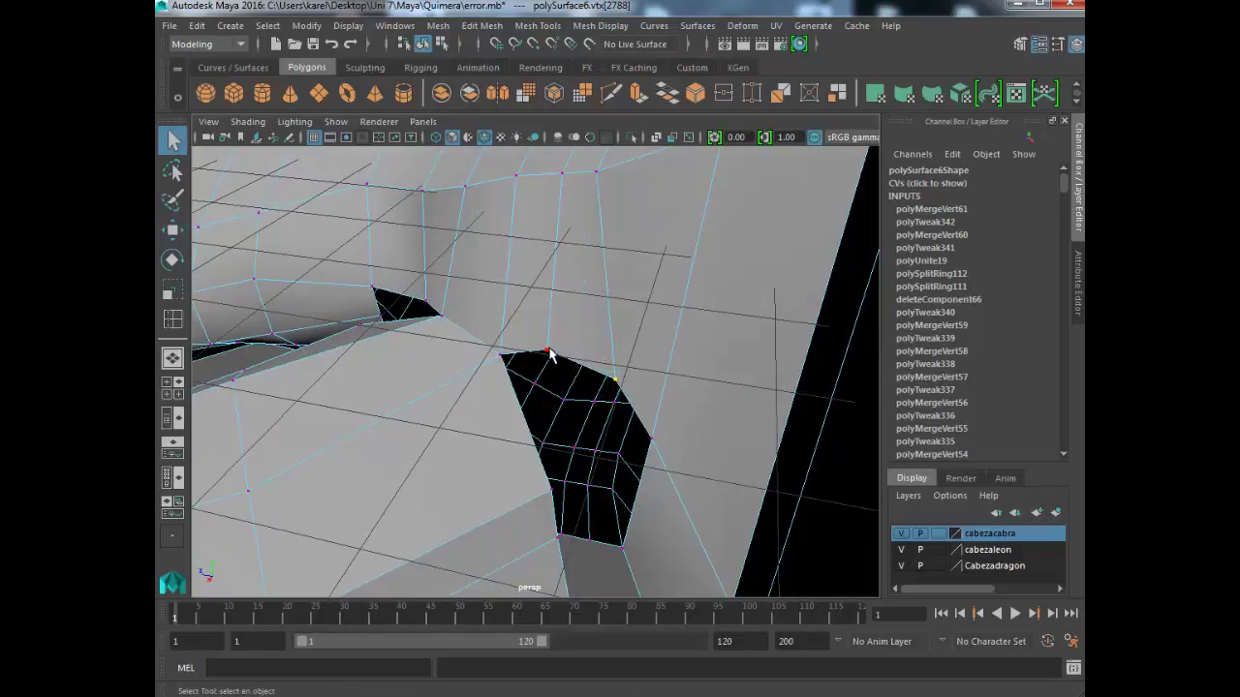
{"action": "left_click", "coordinate": [493, 25]}
{"action": "left_click", "coordinate": [604, 200]}
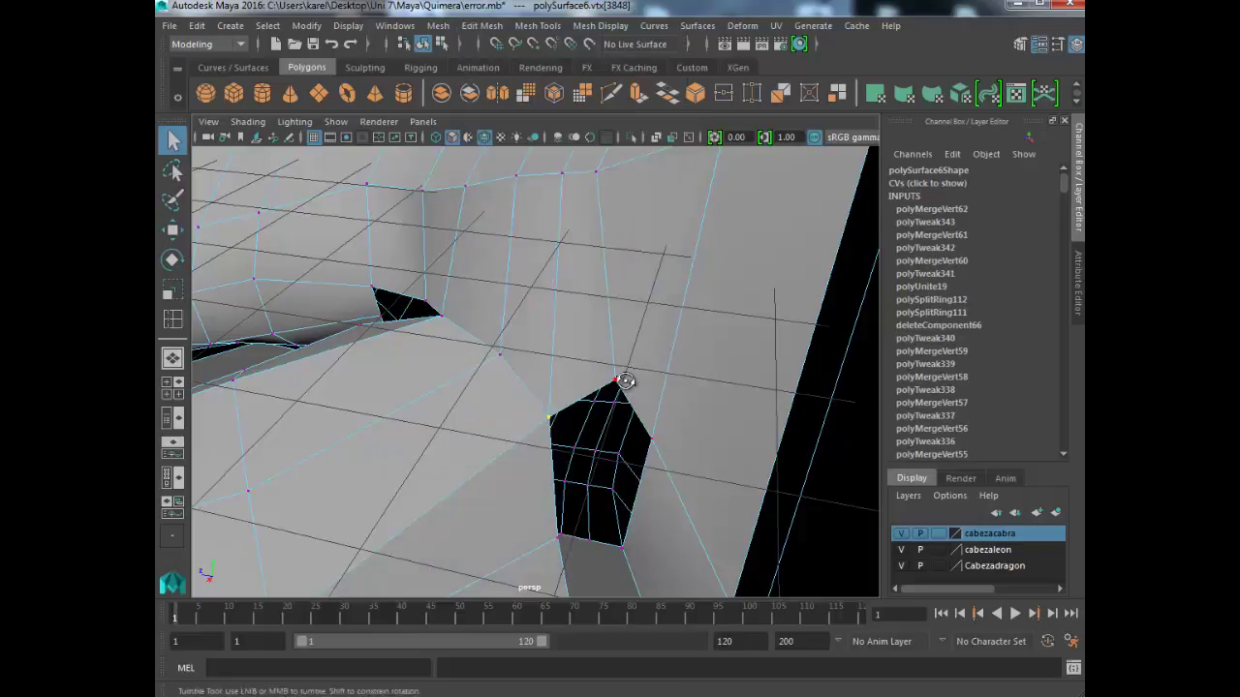
{"action": "mouse_move", "coordinate": [626, 381]}
{"action": "left_mouse_down", "text": "alt"}
{"action": "mouse_move", "coordinate": [626, 352]}
{"action": "mouse_move", "coordinate": [679, 310]}
{"action": "left_mouse_up", "text": "alt"}
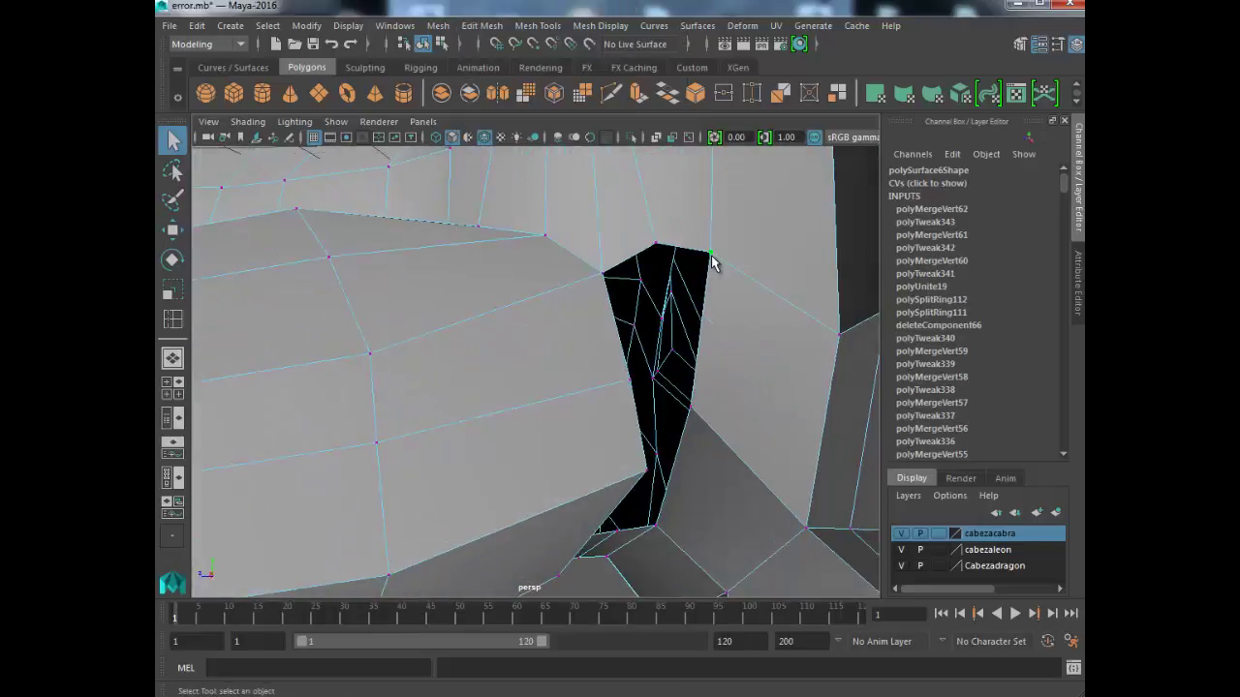
- Move two vertices beside the gap down along Y to narrow the opening
{"action": "left_click", "coordinate": [711, 255]}
{"action": "key", "text": "w"}
{"action": "left_click_drag", "start_coordinate": [714, 226], "coordinate": [704, 289]}
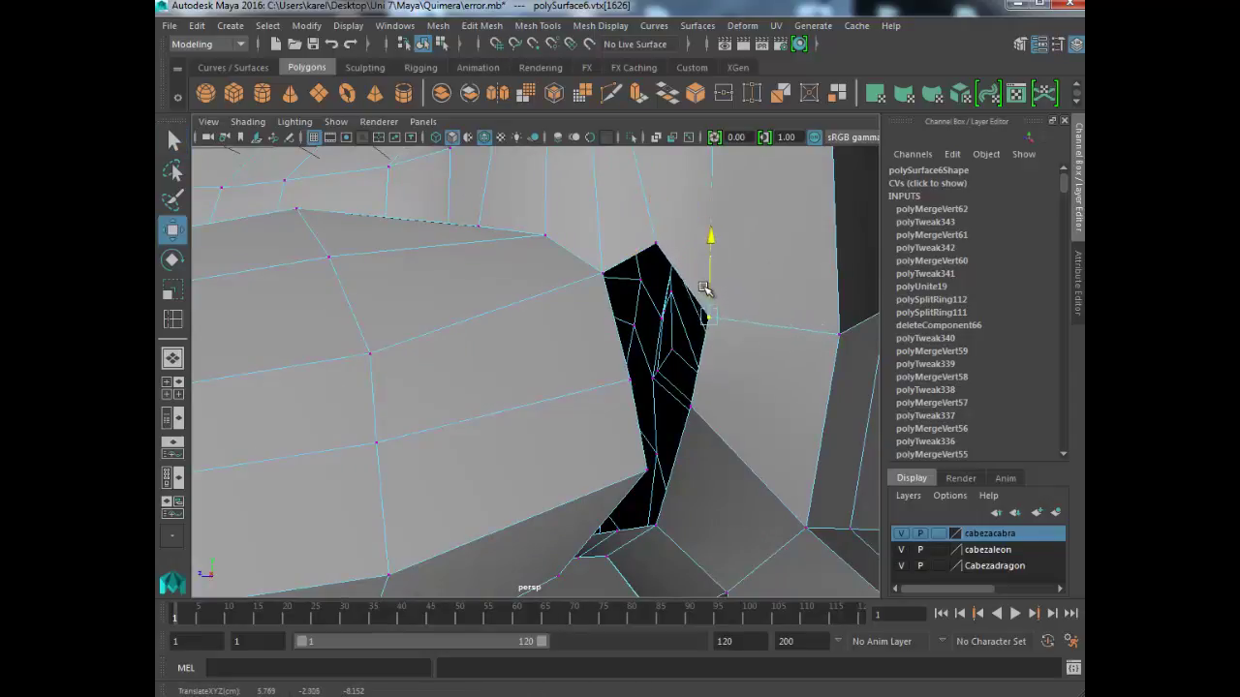
{"action": "left_click", "coordinate": [692, 409]}
{"action": "left_click_drag", "start_coordinate": [724, 387], "coordinate": [719, 448]}
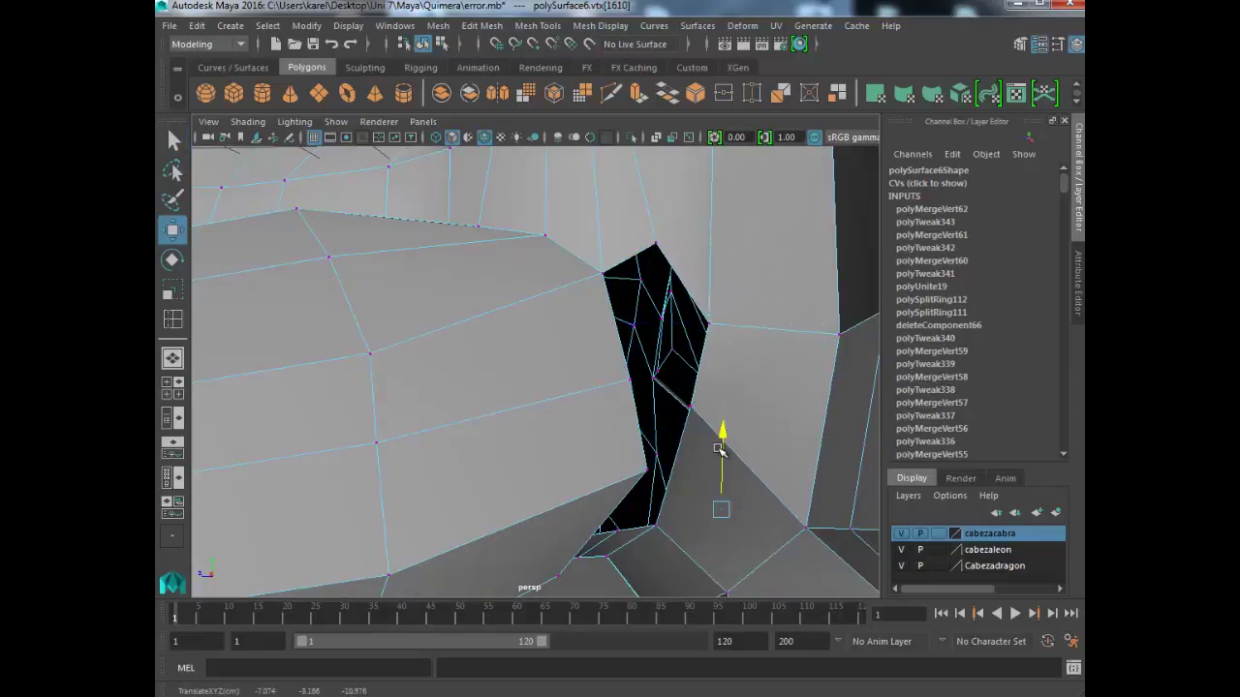
{"action": "key", "text": "q"}
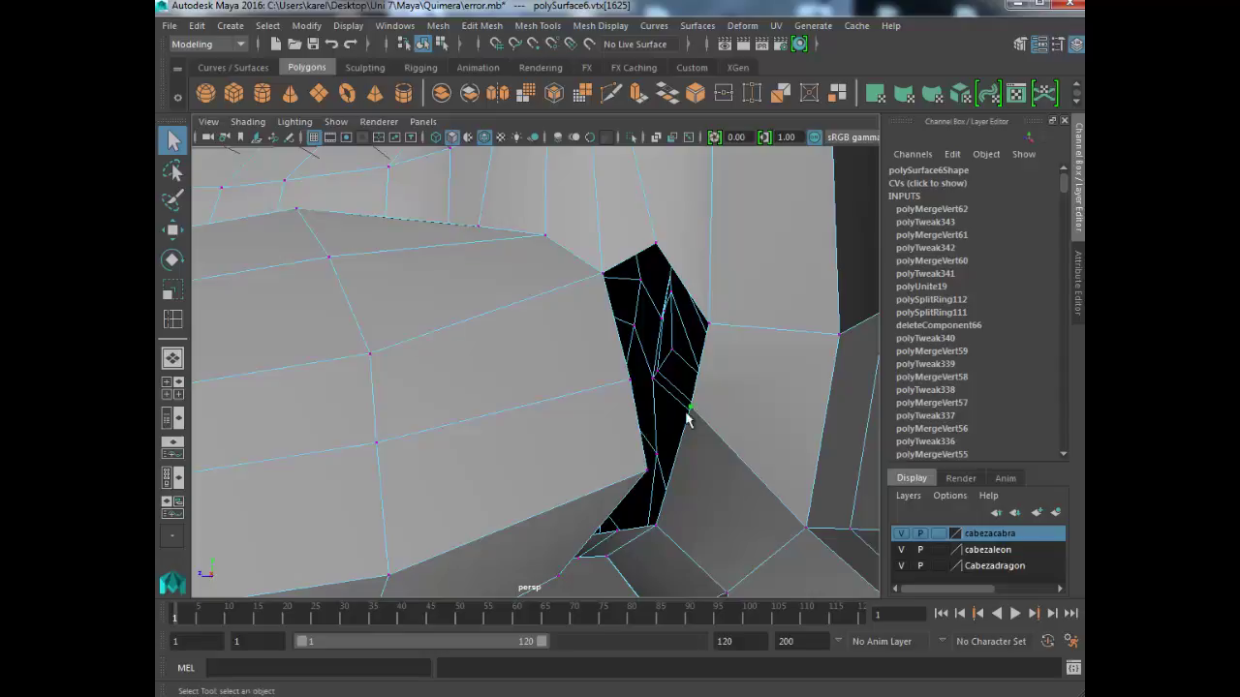
{"action": "key", "text": "w"}
{"action": "mouse_move", "coordinate": [694, 341]}
{"action": "left_mouse_down"}
{"action": "mouse_move", "coordinate": [686, 435]}
{"action": "mouse_move", "coordinate": [671, 465]}
{"action": "left_mouse_up"}
{"action": "left_click_drag", "start_coordinate": [601, 504], "coordinate": [668, 432], "text": "alt"}
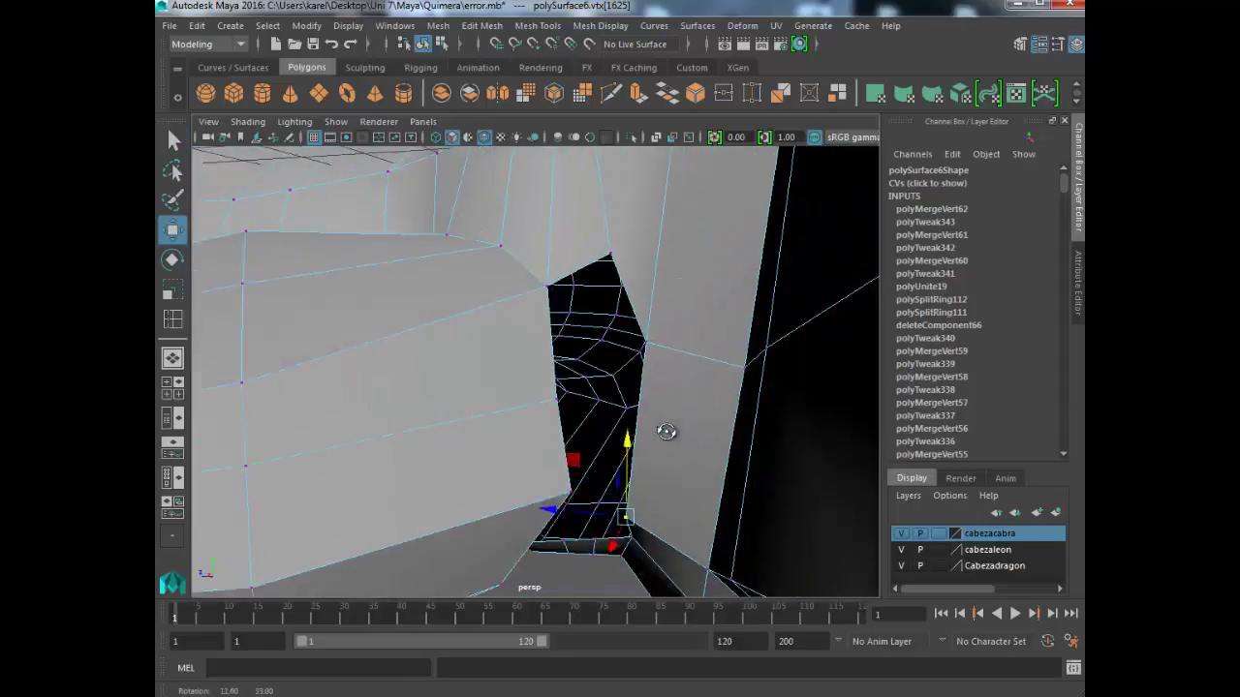
{"action": "key", "text": "q"}
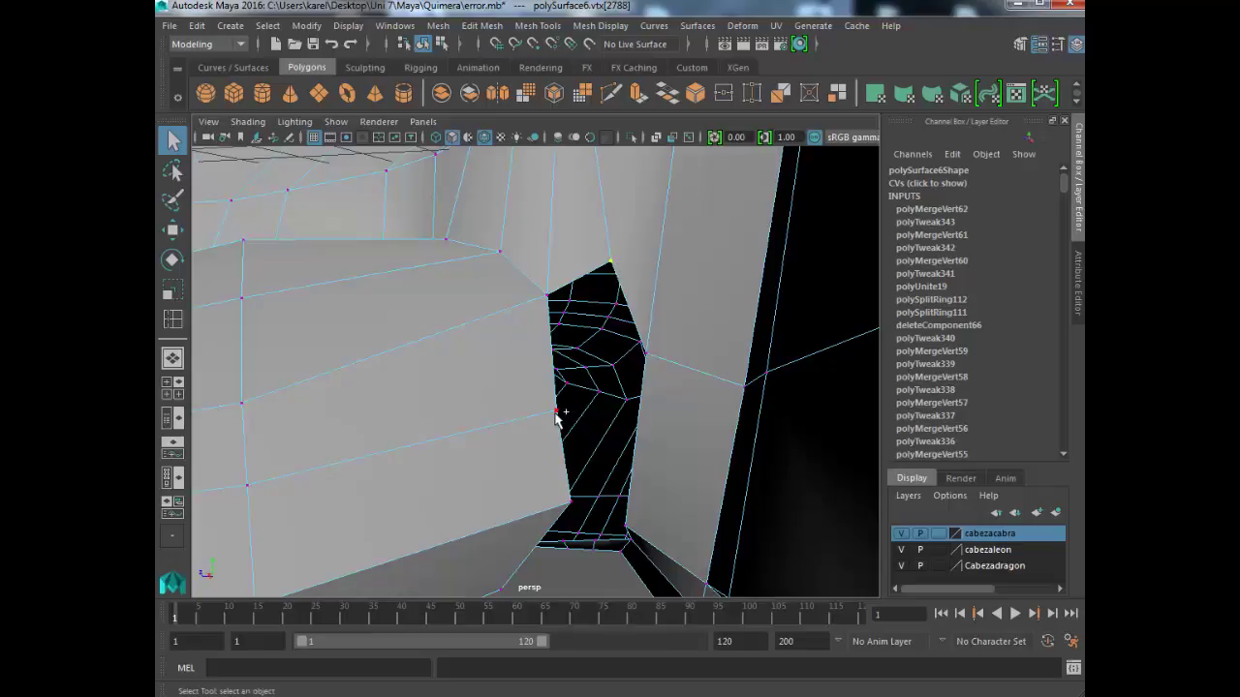
- Fuse three vertex pairs across the gap with Merge to Center, up to polyMergeVert65
{"action": "left_click", "coordinate": [481, 25]}
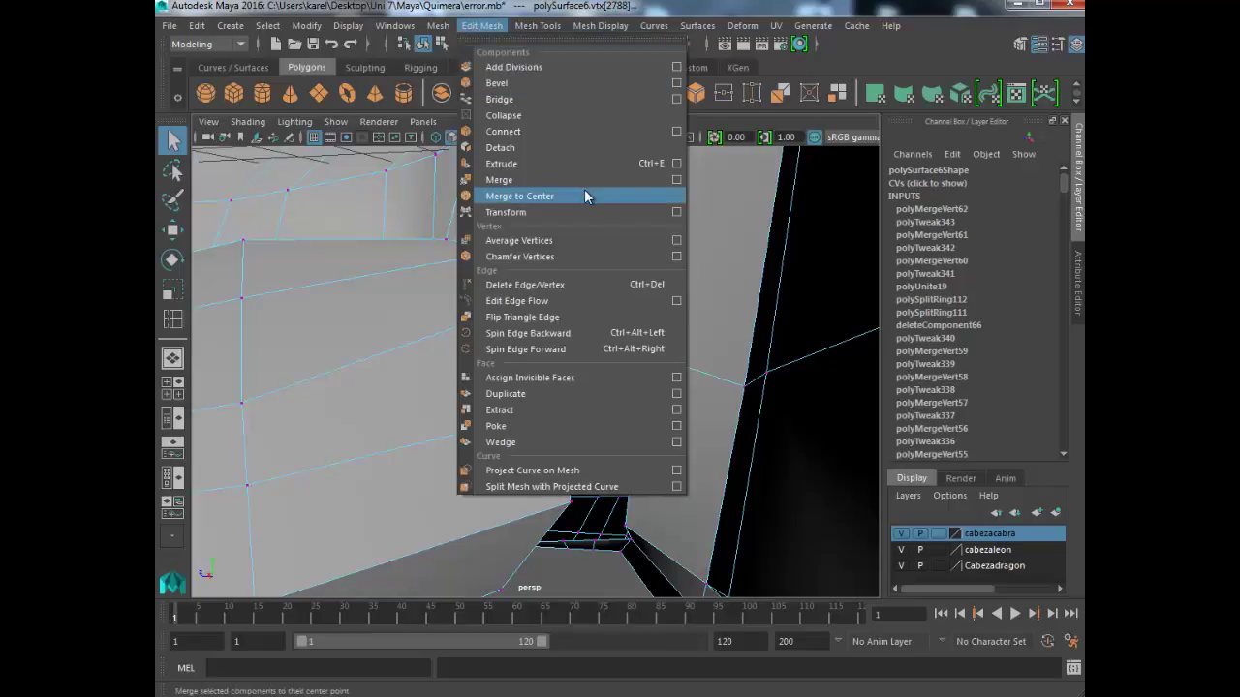
{"action": "left_click", "coordinate": [584, 188]}
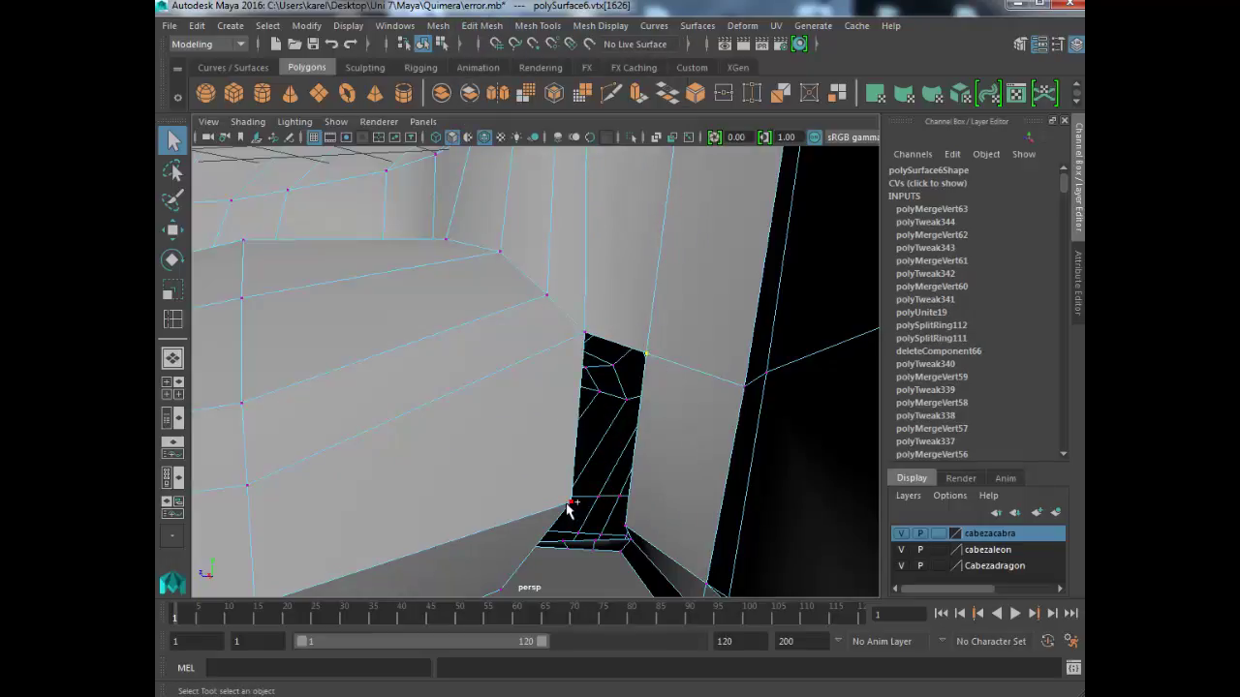
{"action": "left_click", "coordinate": [482, 25]}
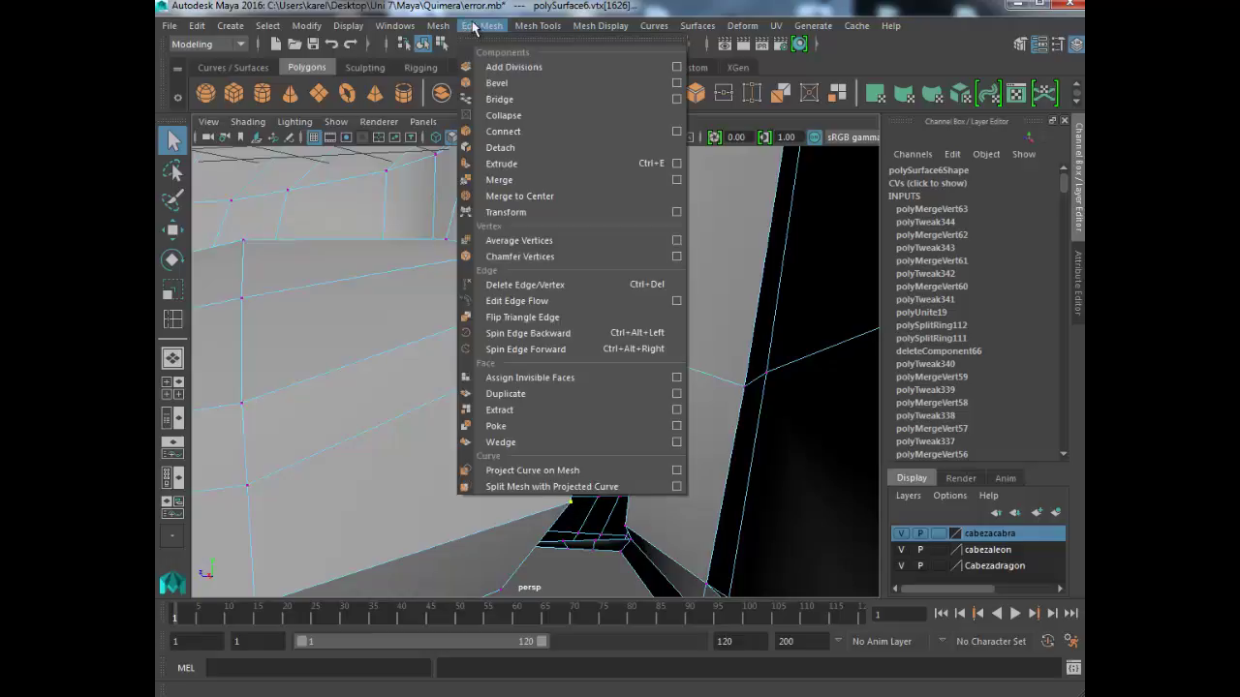
{"action": "left_click", "coordinate": [577, 190]}
{"action": "mouse_move", "coordinate": [611, 361]}
{"action": "left_mouse_down", "text": "alt"}
{"action": "mouse_move", "coordinate": [631, 313]}
{"action": "mouse_move", "coordinate": [604, 318]}
{"action": "mouse_move", "coordinate": [635, 297]}
{"action": "left_mouse_up", "text": "alt"}
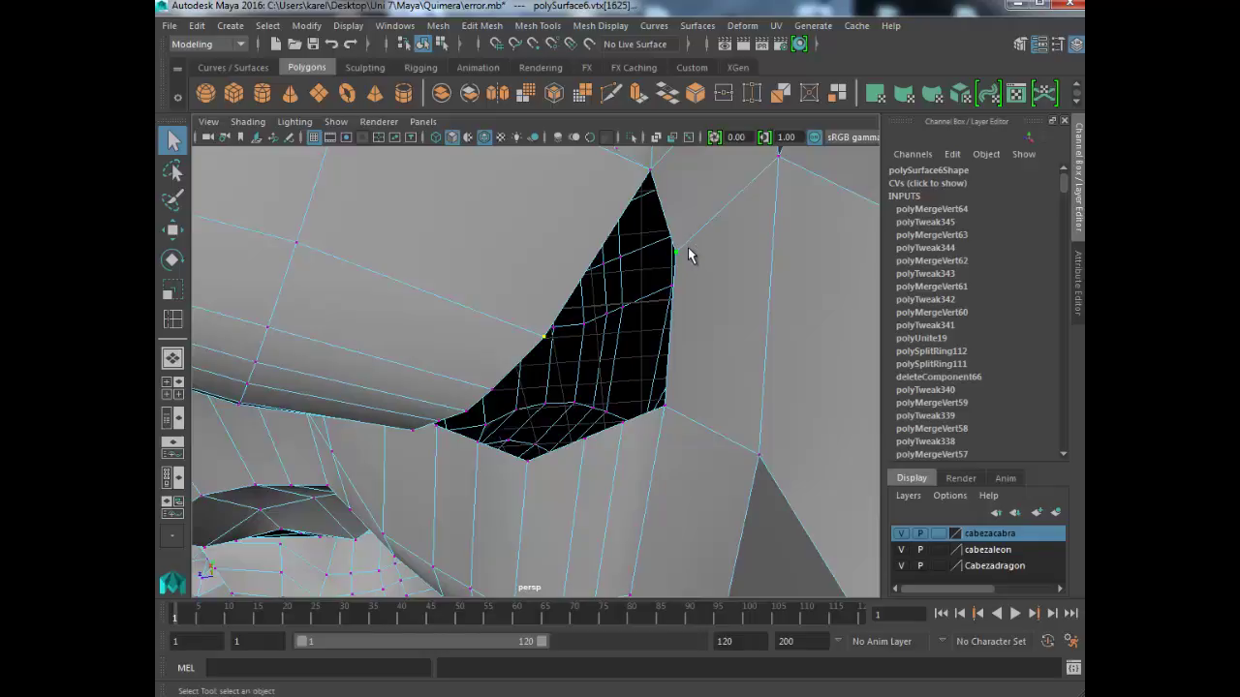
{"action": "left_click", "coordinate": [496, 26]}
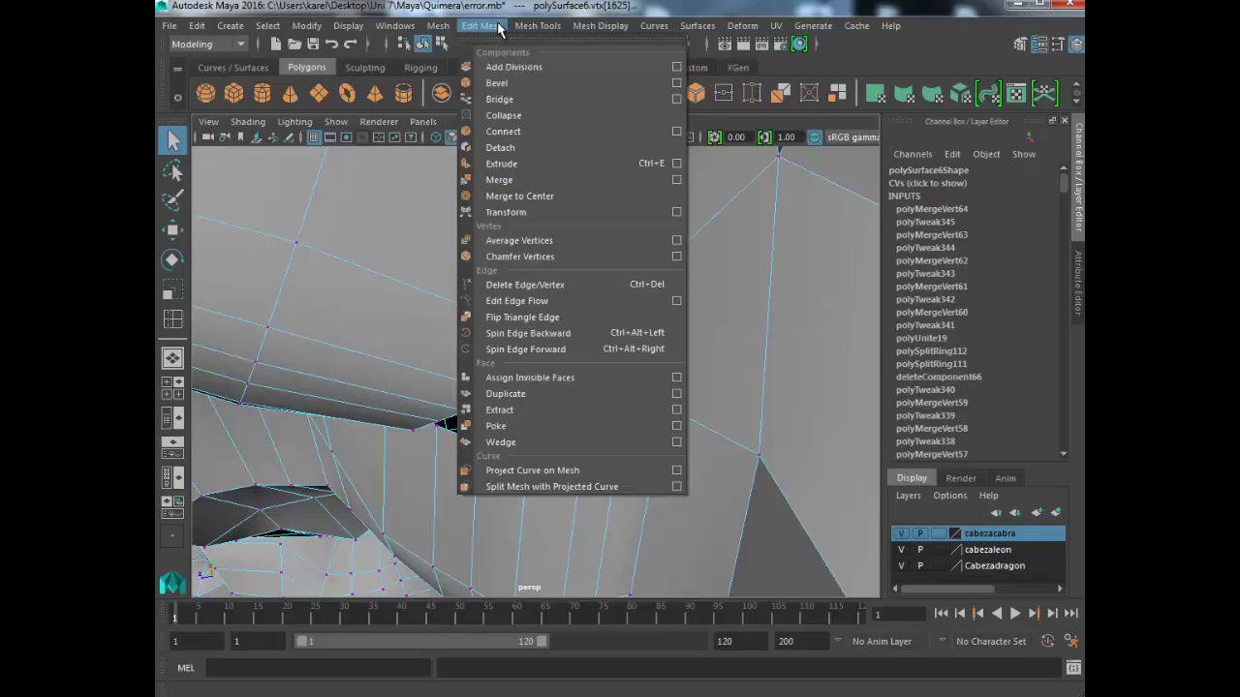
{"action": "left_click", "coordinate": [560, 194]}
{"action": "mouse_move", "coordinate": [578, 346]}
{"action": "left_mouse_down", "text": "alt"}
{"action": "mouse_move", "coordinate": [634, 297]}
{"action": "mouse_move", "coordinate": [622, 320]}
{"action": "mouse_move", "coordinate": [636, 387]}
{"action": "mouse_move", "coordinate": [514, 406]}
{"action": "left_mouse_up", "text": "alt"}
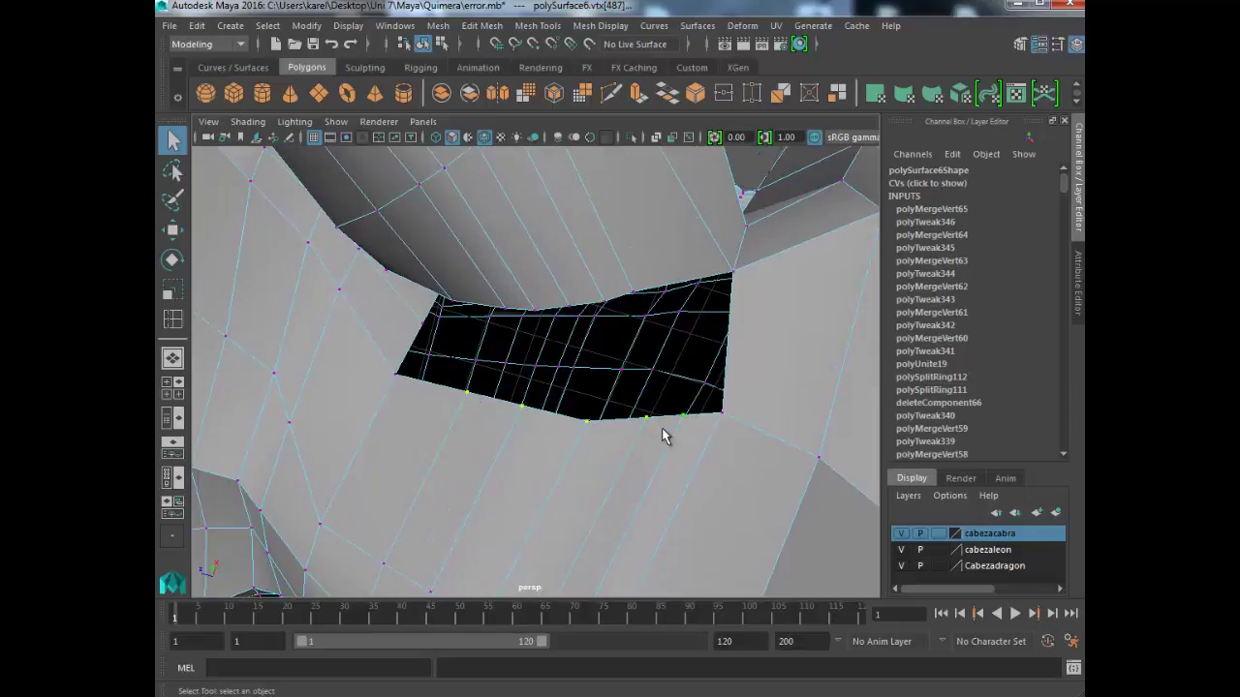
- Slide the hole's bottom-edge vertices left and merge one vertex pair
{"action": "key", "text": "w"}
{"action": "left_click_drag", "start_coordinate": [520, 398], "coordinate": [491, 395]}
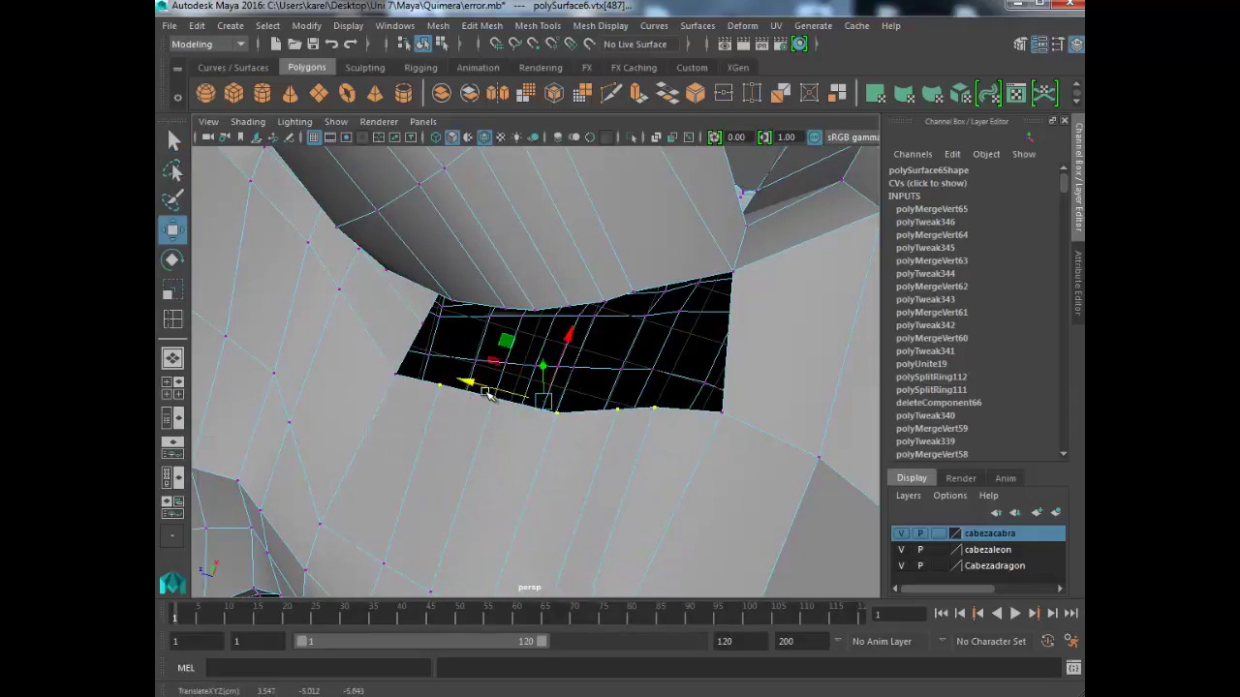
{"action": "key", "text": "q"}
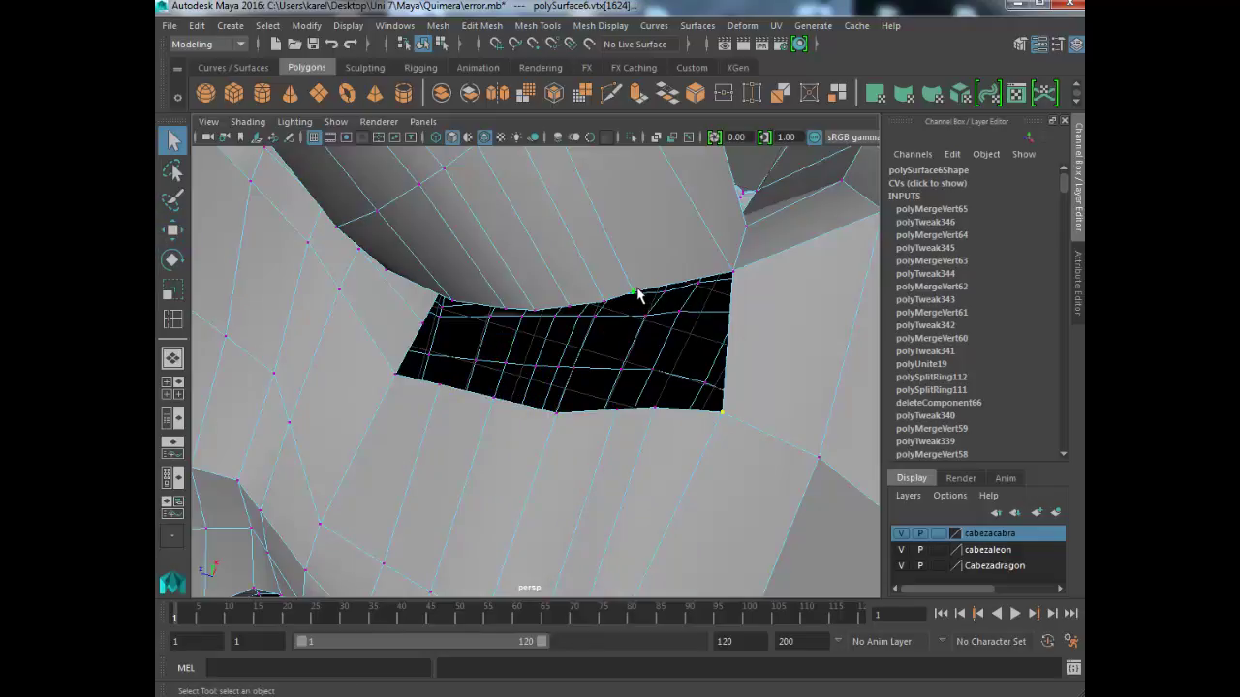
{"action": "left_click", "coordinate": [634, 292], "text": "shift"}
{"action": "left_click", "coordinate": [468, 25]}
{"action": "left_click", "coordinate": [587, 185]}
{"action": "mouse_move", "coordinate": [617, 262]}
{"action": "left_mouse_down", "text": "alt"}
{"action": "mouse_move", "coordinate": [653, 258]}
{"action": "mouse_move", "coordinate": [674, 310]}
{"action": "left_mouse_up", "text": "alt"}
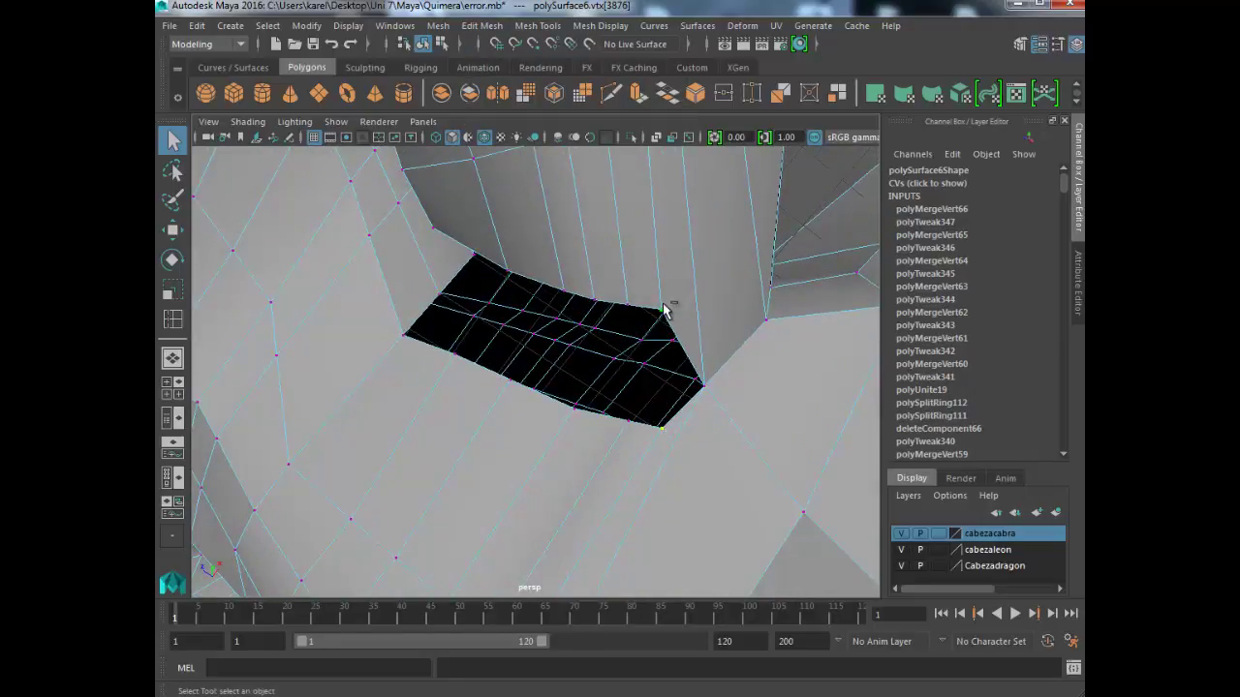
- Merge three more vertex pairs across the hole, through polyMergeVert69
{"action": "left_click", "coordinate": [467, 25]}
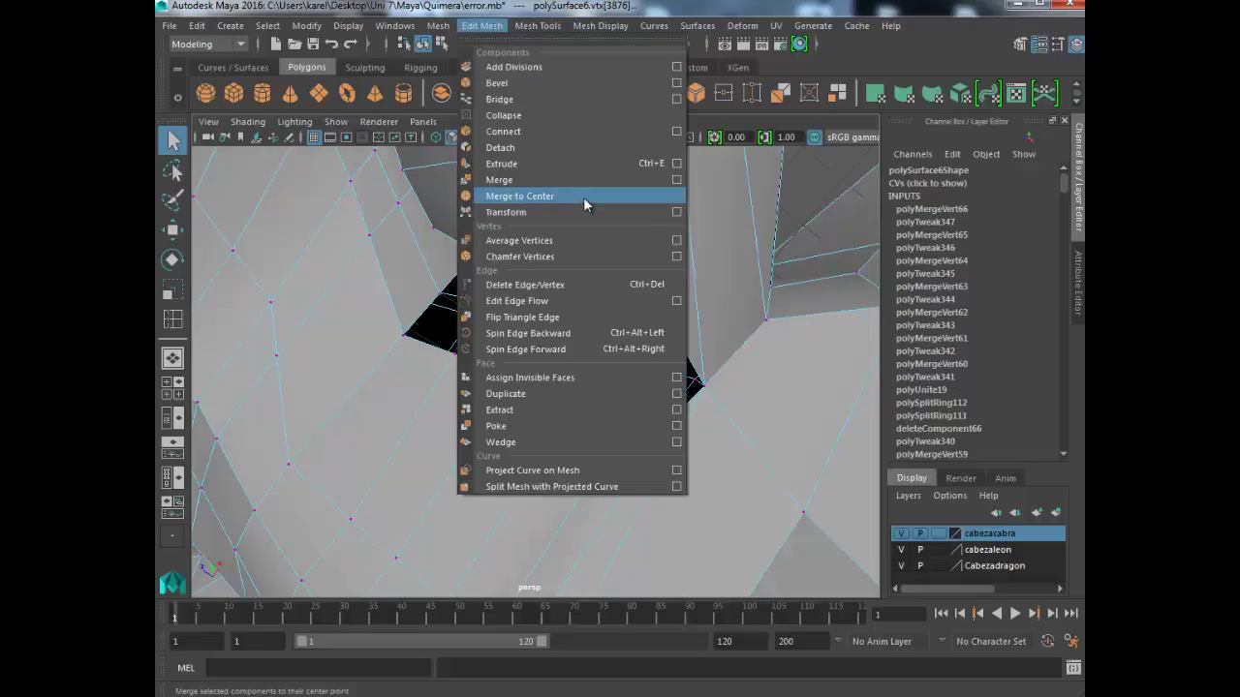
{"action": "left_click", "coordinate": [586, 195]}
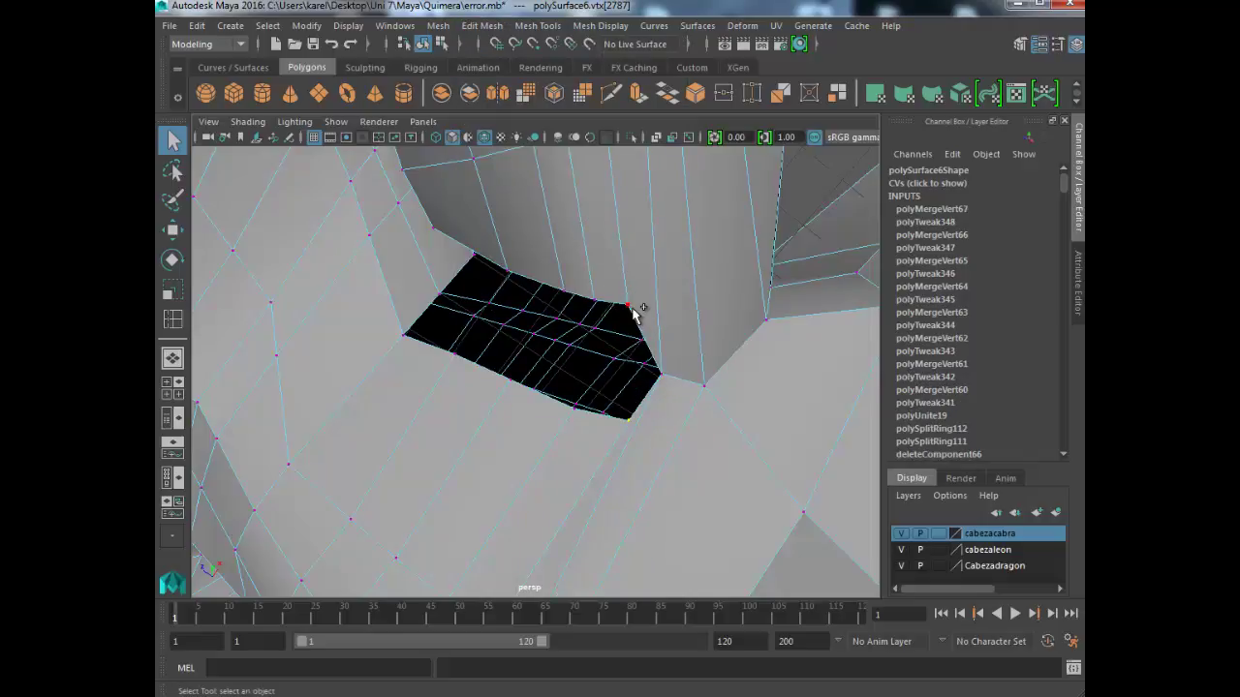
{"action": "left_click", "coordinate": [482, 26]}
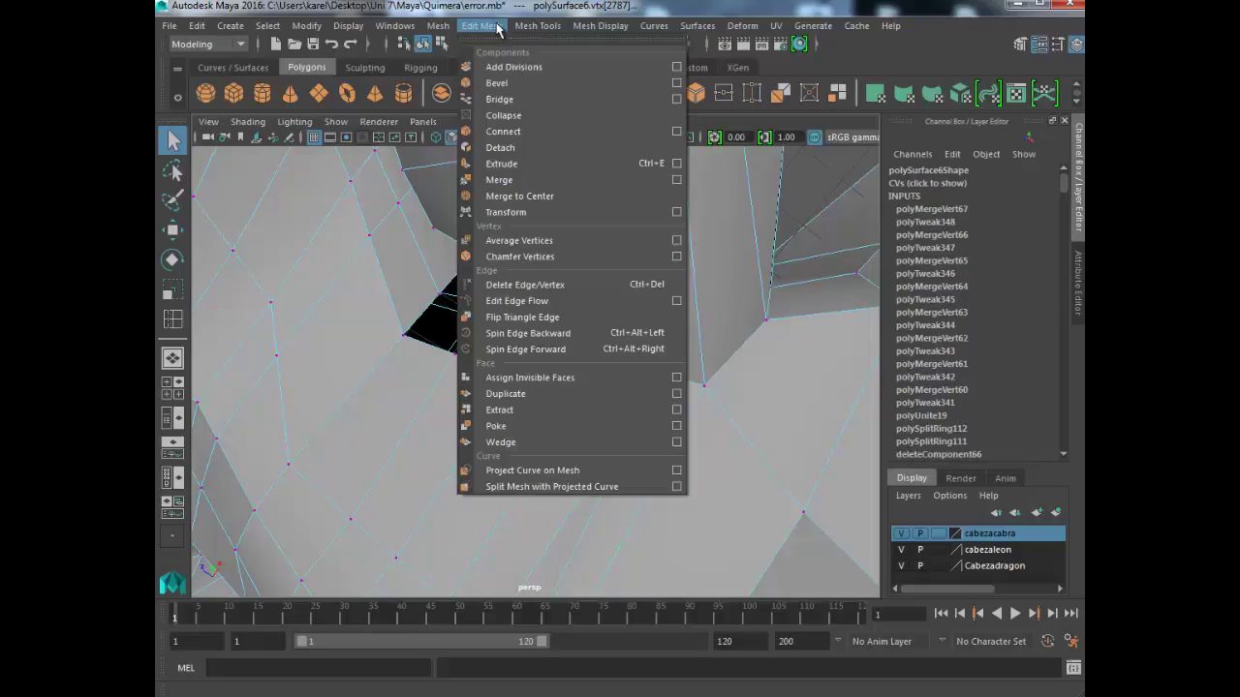
{"action": "left_click", "coordinate": [595, 196]}
{"action": "left_click", "coordinate": [579, 407], "text": "shift"}
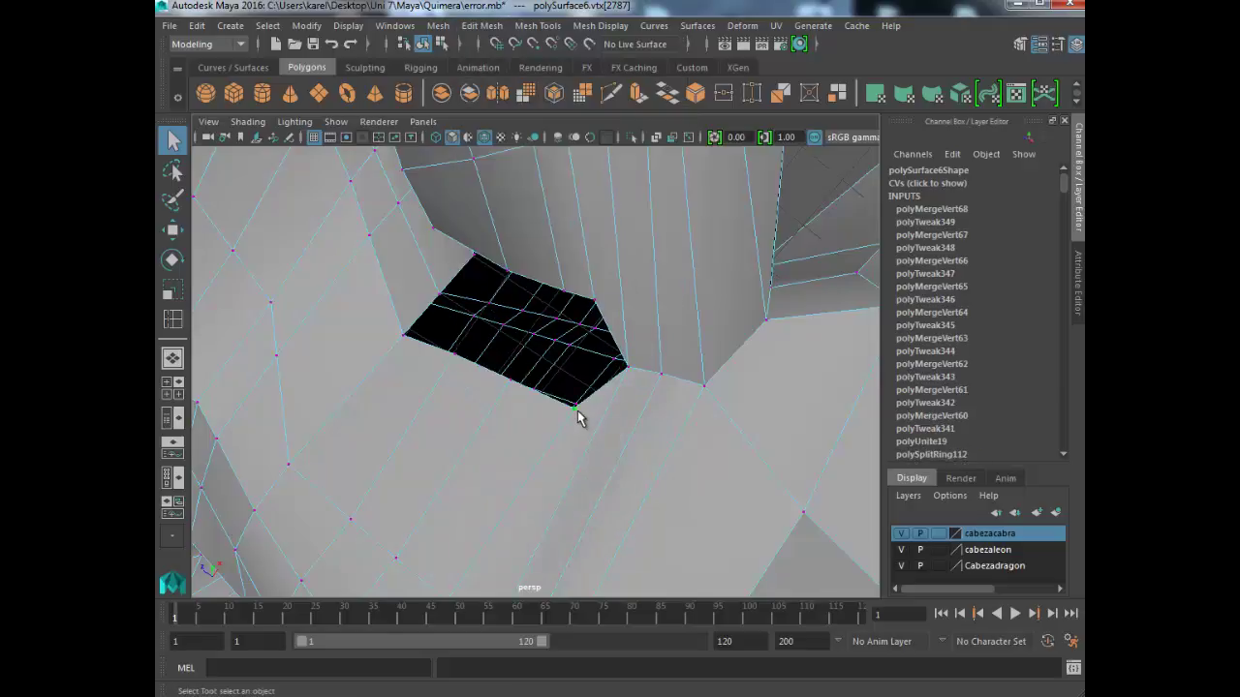
{"action": "left_click", "coordinate": [481, 25]}
{"action": "left_click", "coordinate": [570, 196]}
{"action": "left_click_drag", "start_coordinate": [526, 374], "coordinate": [542, 394], "text": "alt"}
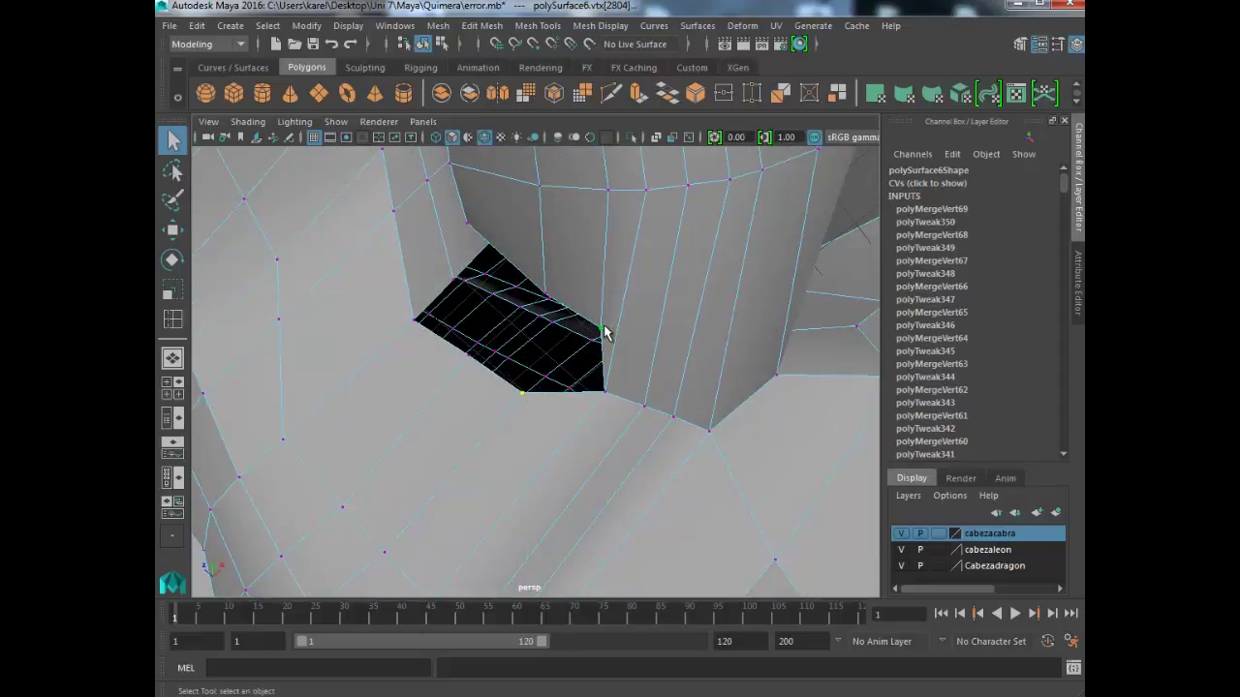
- Merge to Center the vertices around the first three holes, orbiting to check each gap
{"action": "left_click", "coordinate": [482, 25]}
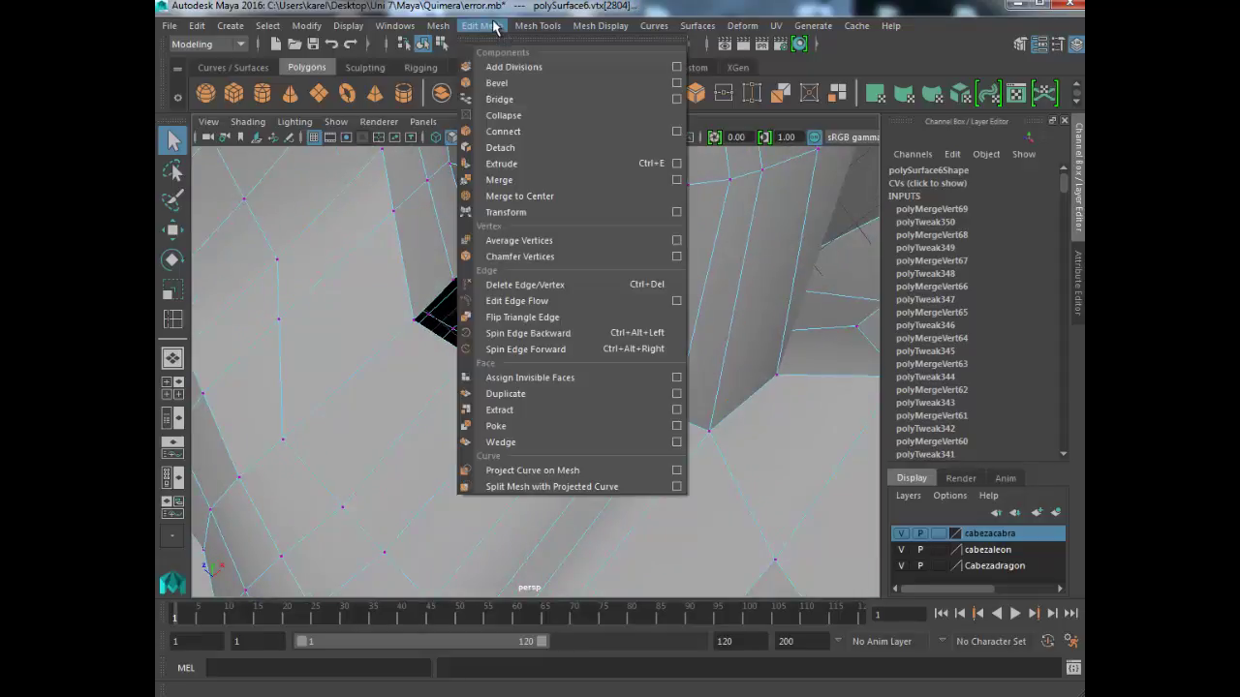
{"action": "left_click", "coordinate": [586, 192]}
{"action": "mouse_move", "coordinate": [501, 390]}
{"action": "left_mouse_down", "text": "alt"}
{"action": "mouse_move", "coordinate": [551, 404]}
{"action": "mouse_move", "coordinate": [514, 368]}
{"action": "left_mouse_up", "text": "alt"}
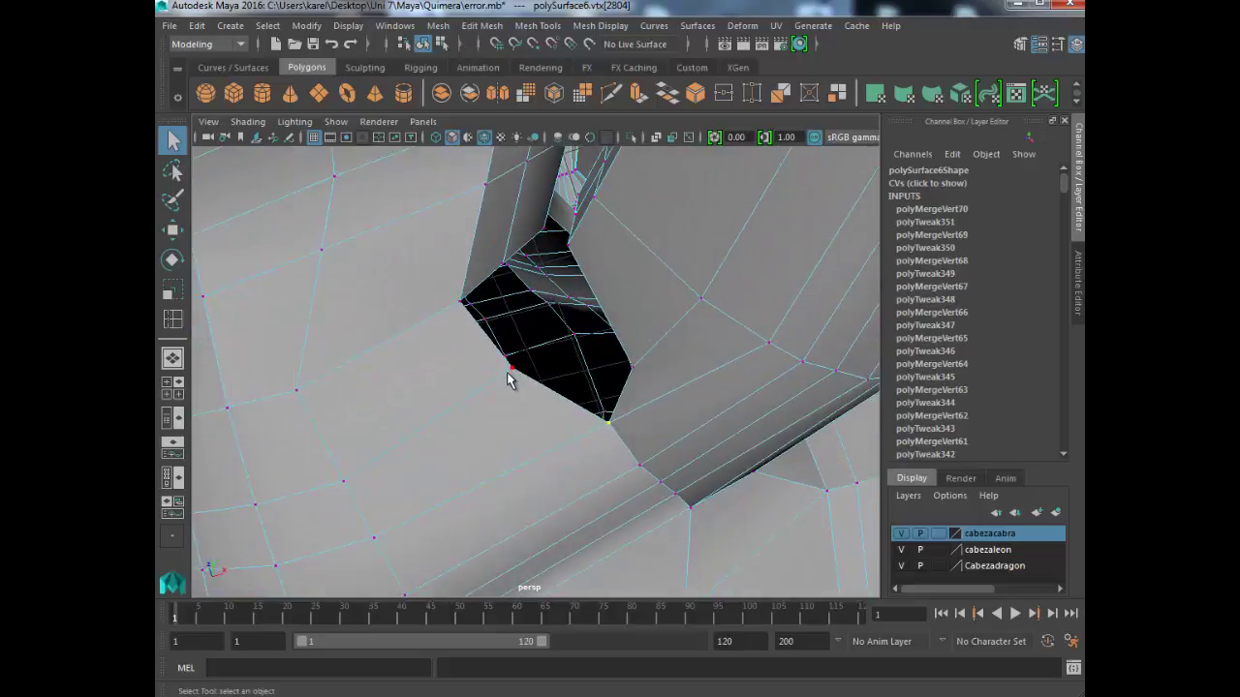
{"action": "left_click", "coordinate": [536, 25]}
{"action": "mouse_move", "coordinate": [481, 25]}
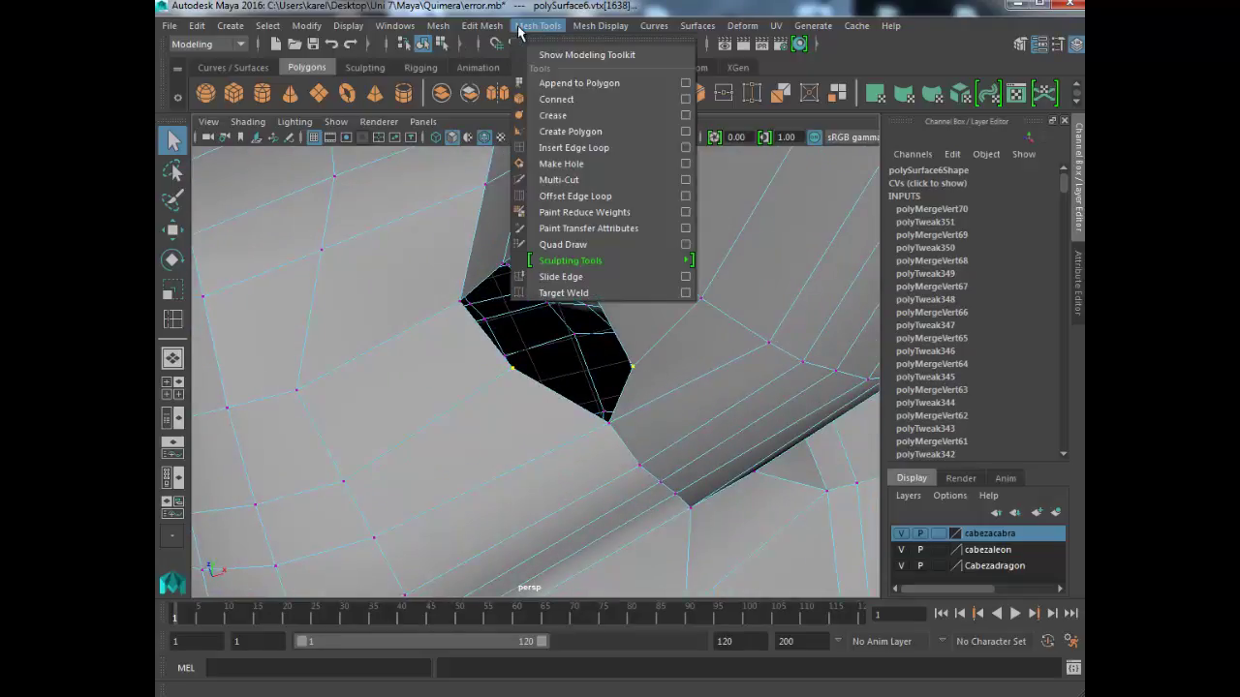
{"action": "left_click", "coordinate": [570, 197]}
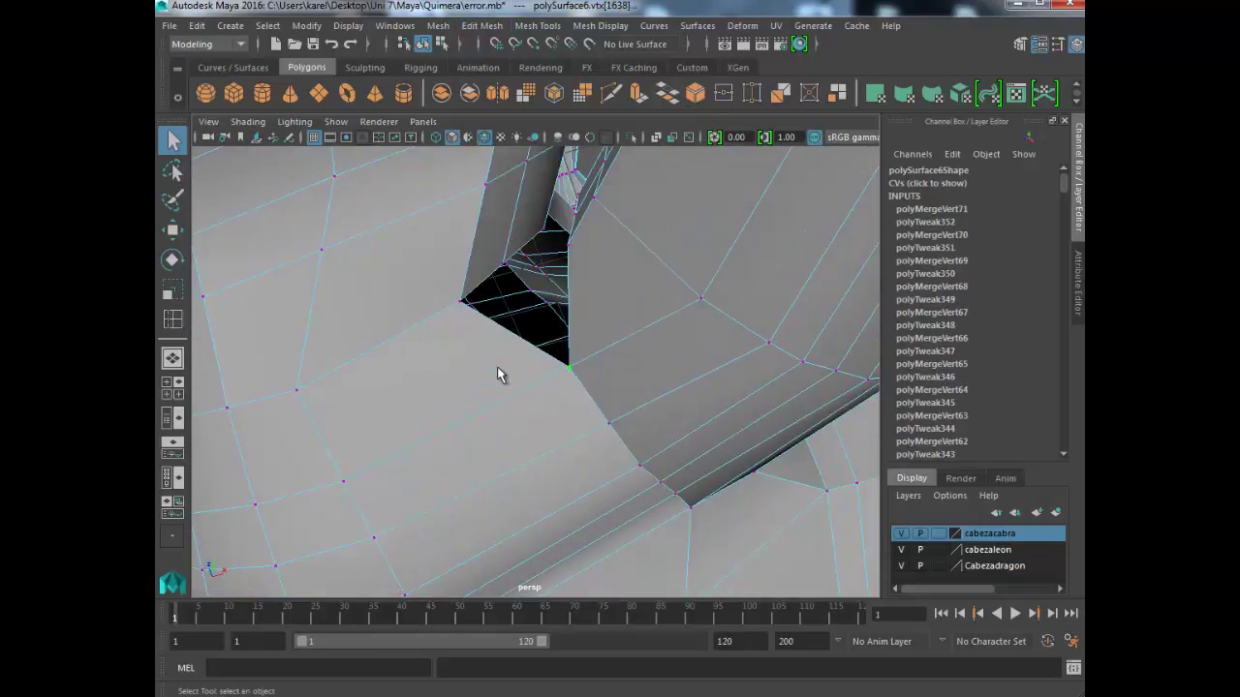
{"action": "mouse_move", "coordinate": [501, 374]}
{"action": "left_mouse_down", "text": "alt"}
{"action": "mouse_move", "coordinate": [501, 390]}
{"action": "mouse_move", "coordinate": [466, 352]}
{"action": "left_mouse_up", "text": "alt"}
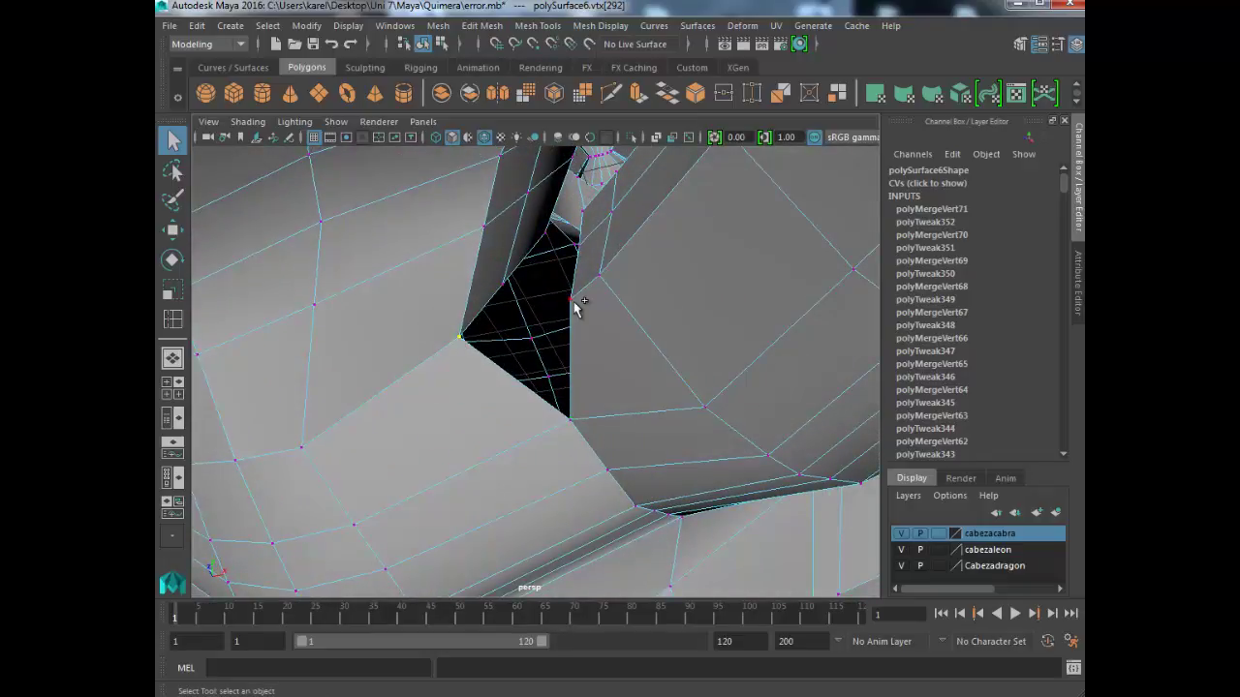
{"action": "left_click", "coordinate": [497, 26]}
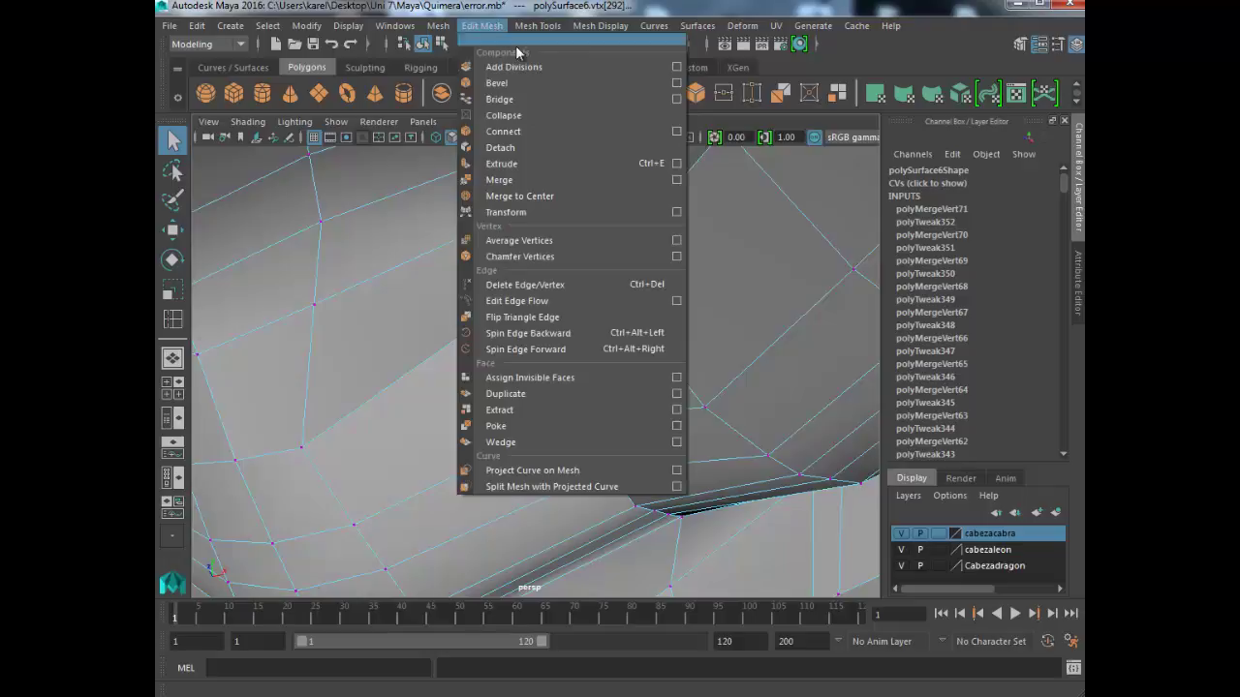
{"action": "left_click", "coordinate": [567, 195]}
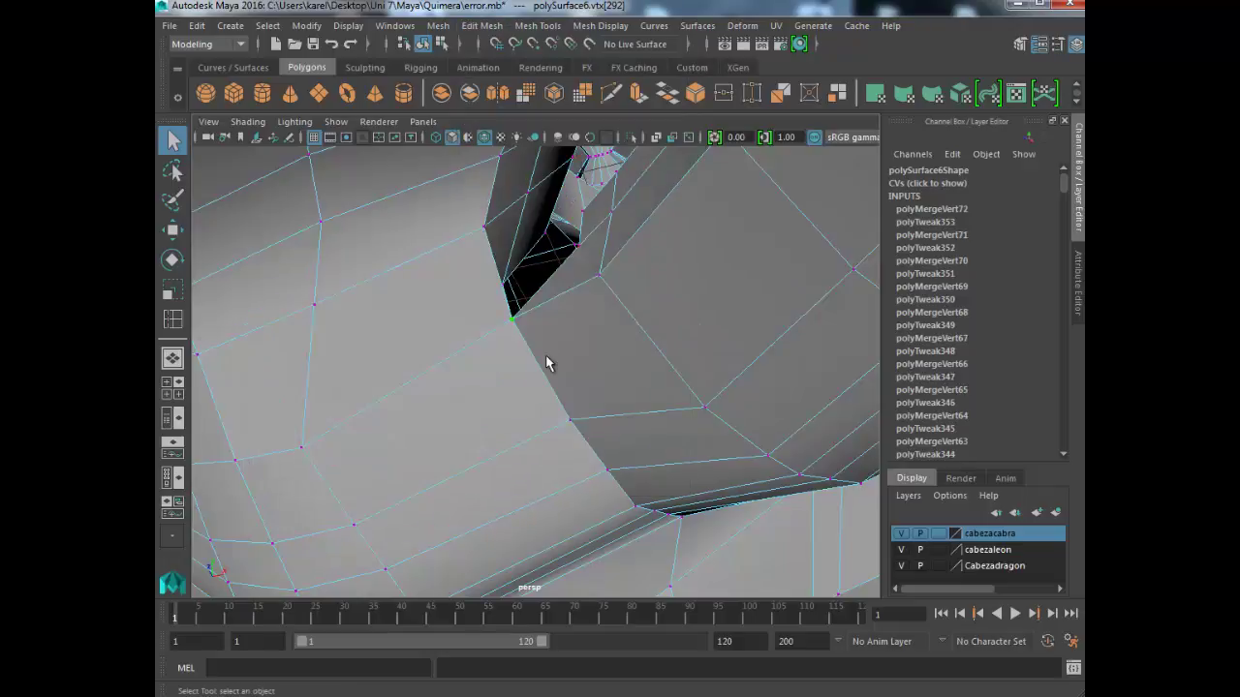
{"action": "mouse_move", "coordinate": [545, 355]}
{"action": "left_mouse_down", "text": "alt"}
{"action": "mouse_move", "coordinate": [539, 377]}
{"action": "mouse_move", "coordinate": [499, 363]}
{"action": "left_mouse_up", "text": "alt"}
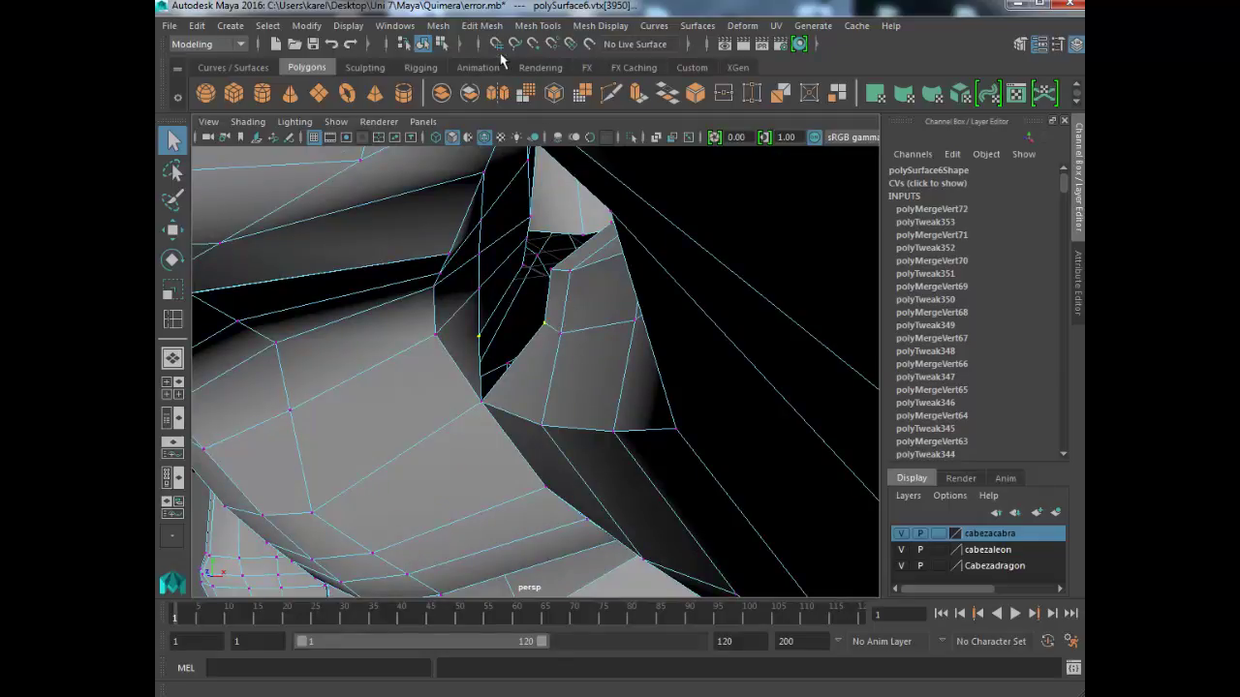
- Merge to Center three more vertex groups around the neck-join gap, reaching polyMergeVert75
{"action": "left_click", "coordinate": [482, 25]}
{"action": "left_click", "coordinate": [592, 199]}
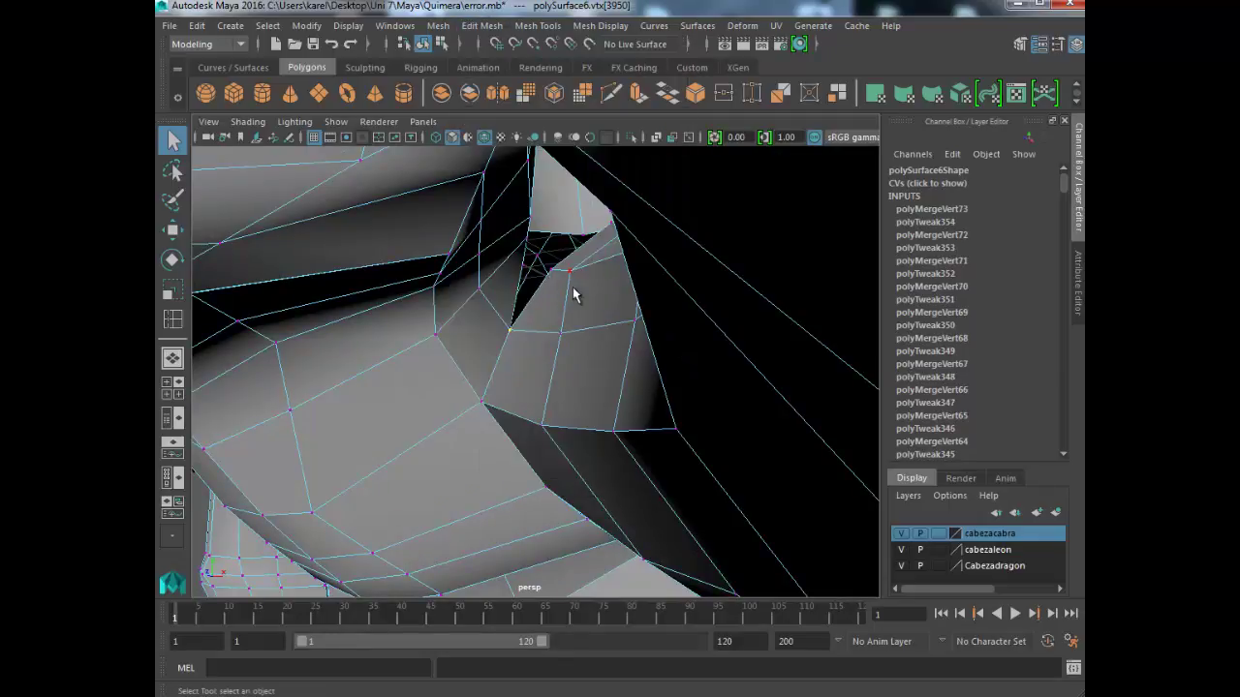
{"action": "mouse_move", "coordinate": [572, 287]}
{"action": "left_mouse_down", "text": "alt"}
{"action": "mouse_move", "coordinate": [485, 379]}
{"action": "mouse_move", "coordinate": [510, 457]}
{"action": "left_mouse_up", "text": "alt"}
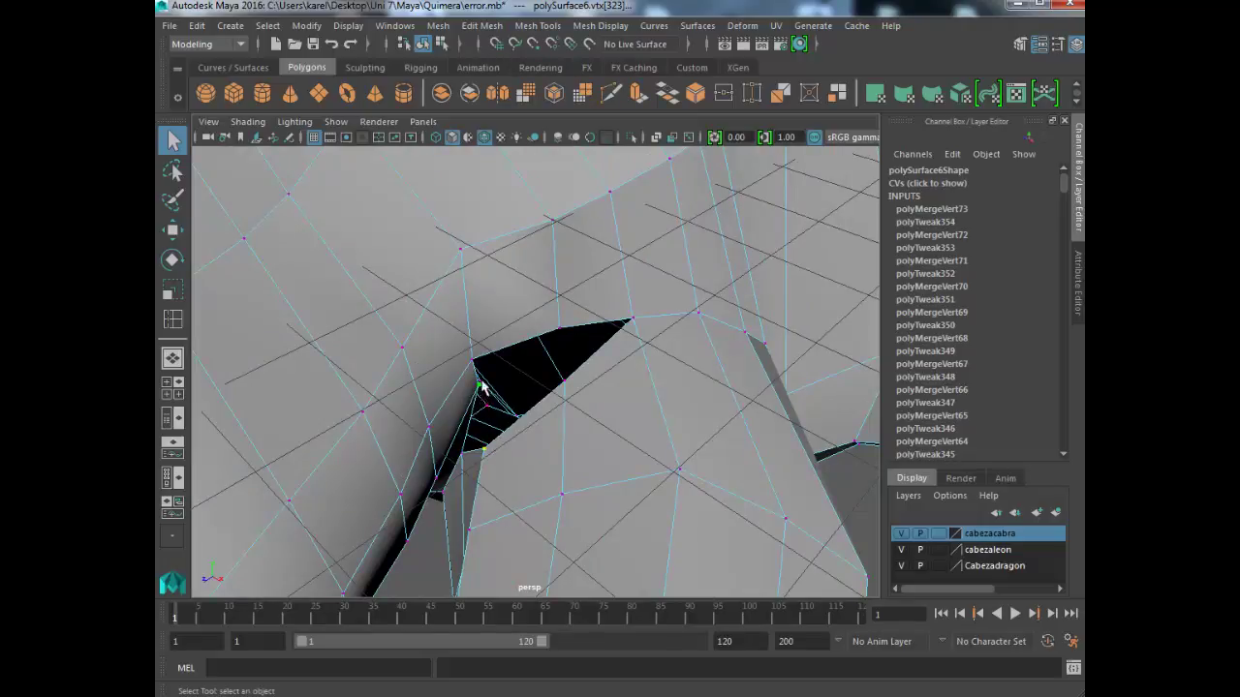
{"action": "left_click_drag", "start_coordinate": [481, 388], "coordinate": [457, 380], "text": "alt"}
{"action": "left_click", "coordinate": [482, 26]}
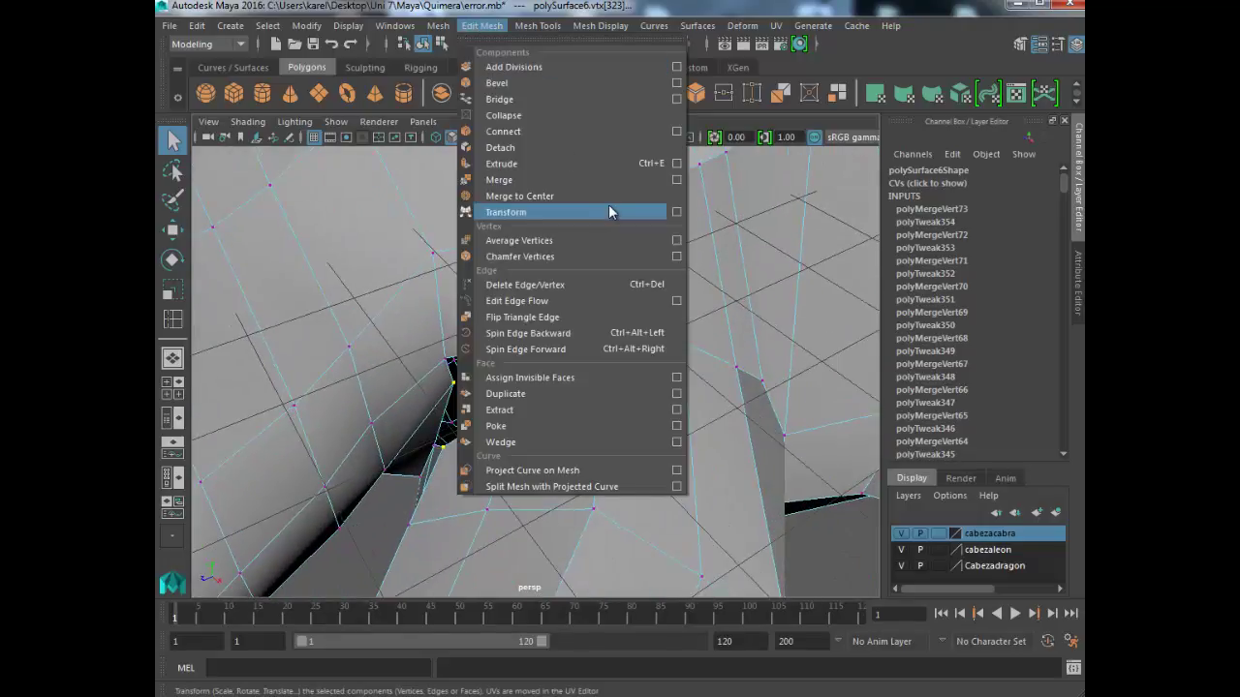
{"action": "left_click", "coordinate": [542, 196]}
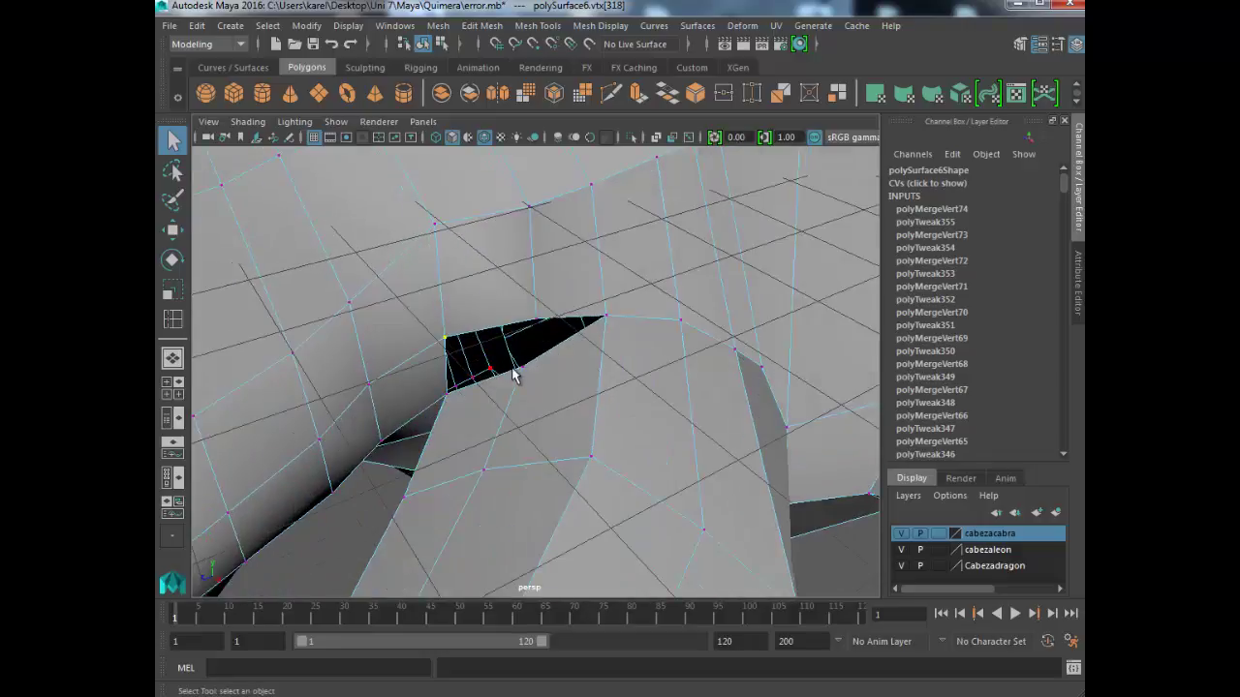
{"action": "left_click", "coordinate": [490, 27]}
{"action": "left_click", "coordinate": [570, 200]}
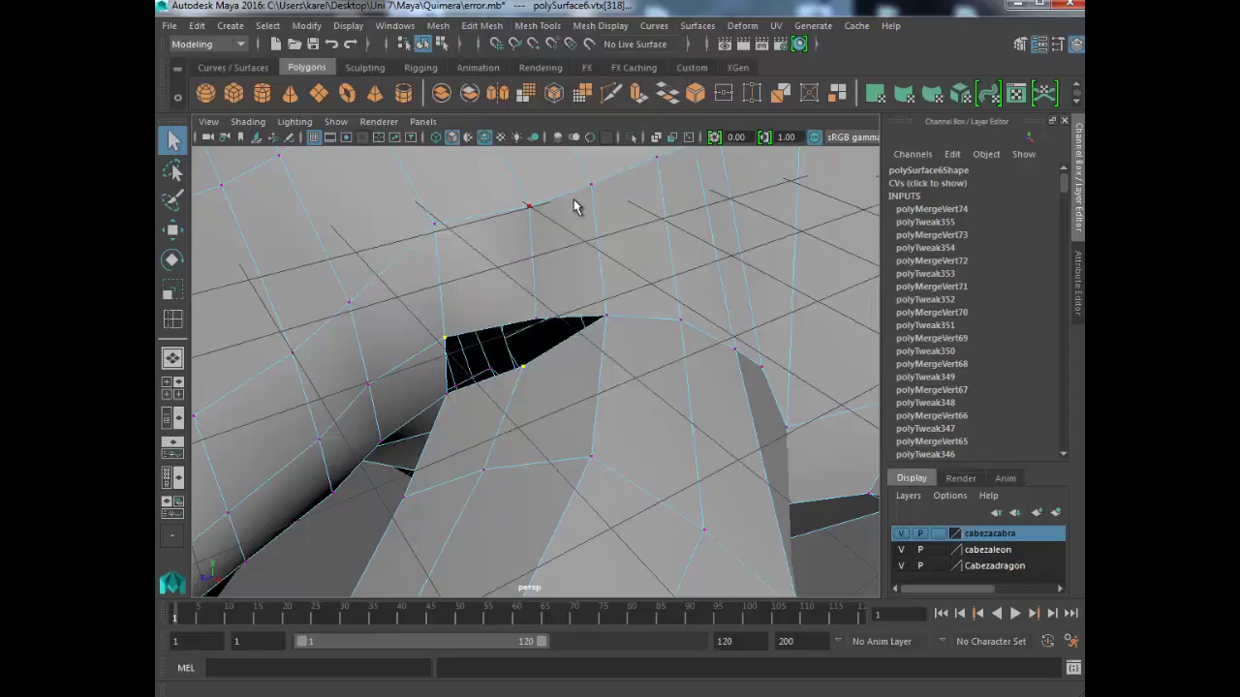
- Zoom and orbit to inspect the remaining slivers, then switch the mesh to edge mode
{"action": "left_click_drag", "start_coordinate": [519, 333], "coordinate": [513, 343], "text": "alt"}
{"action": "scroll", "coordinate": [511, 341], "scroll_direction": "down", "scroll_amount": 5}
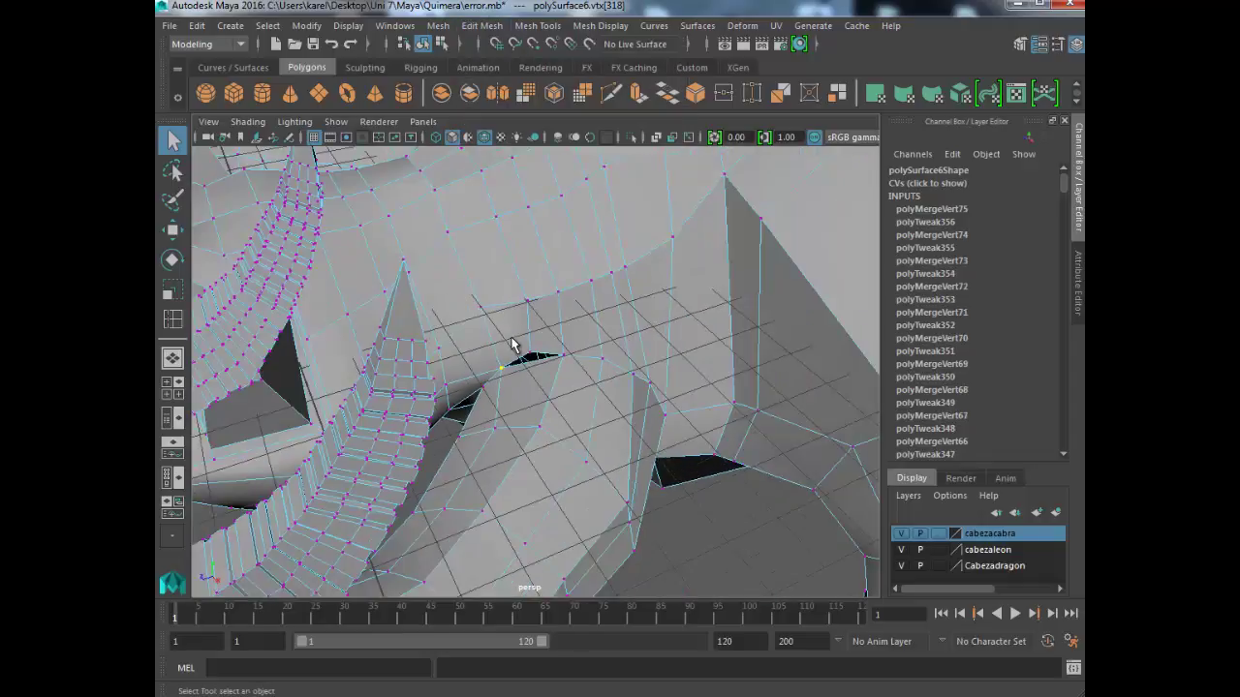
{"action": "scroll", "coordinate": [521, 341], "scroll_direction": "up", "scroll_amount": 3}
{"action": "scroll", "coordinate": [530, 341], "scroll_direction": "down", "scroll_amount": 2}
{"action": "scroll", "coordinate": [532, 341], "scroll_direction": "down", "scroll_amount": 3}
{"action": "mouse_move", "coordinate": [530, 341]}
{"action": "left_mouse_down", "text": "alt"}
{"action": "mouse_move", "coordinate": [532, 387]}
{"action": "mouse_move", "coordinate": [429, 393]}
{"action": "mouse_move", "coordinate": [491, 401]}
{"action": "mouse_move", "coordinate": [493, 374]}
{"action": "mouse_move", "coordinate": [546, 364]}
{"action": "mouse_move", "coordinate": [545, 338]}
{"action": "left_mouse_up", "text": "alt"}
{"action": "right_click_drag", "start_coordinate": [542, 233], "coordinate": [539, 188]}
{"action": "mouse_move", "coordinate": [517, 416]}
{"action": "left_mouse_down", "text": "alt"}
{"action": "mouse_move", "coordinate": [524, 432]}
{"action": "mouse_move", "coordinate": [437, 465]}
{"action": "mouse_move", "coordinate": [452, 446]}
{"action": "mouse_move", "coordinate": [517, 443]}
{"action": "mouse_move", "coordinate": [490, 452]}
{"action": "mouse_move", "coordinate": [487, 471]}
{"action": "mouse_move", "coordinate": [558, 422]}
{"action": "left_mouse_up", "text": "alt"}
- Insert an edge loop across the mesh near the goat head, then return to Object Mode
{"action": "left_click", "coordinate": [537, 25]}
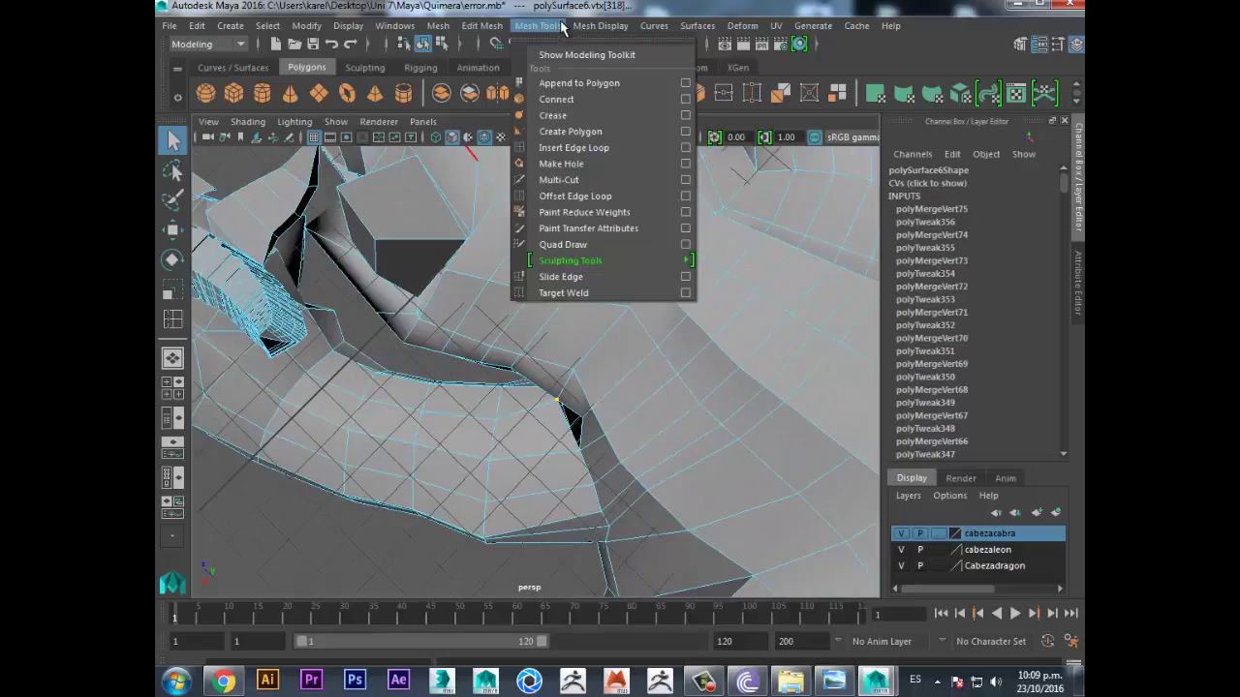
{"action": "left_click", "coordinate": [610, 148]}
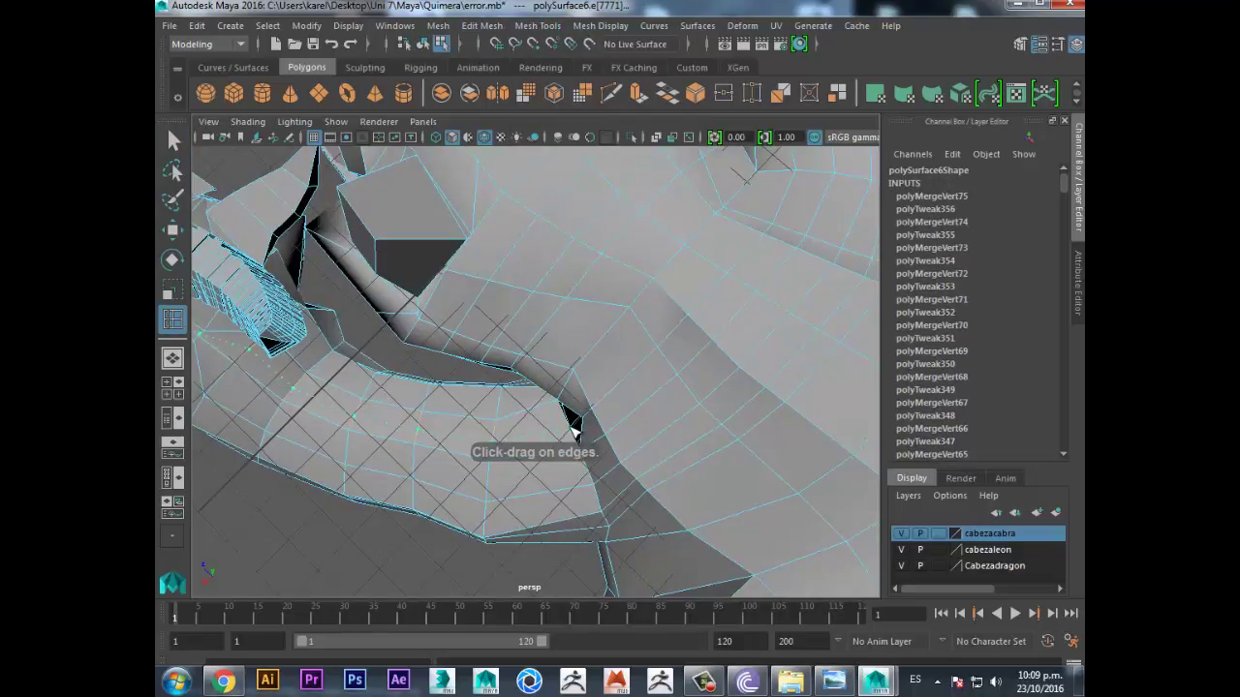
{"action": "left_click", "coordinate": [385, 401]}
{"action": "mouse_move", "coordinate": [385, 401]}
{"action": "left_mouse_down", "text": "alt"}
{"action": "mouse_move", "coordinate": [621, 380]}
{"action": "mouse_move", "coordinate": [359, 368]}
{"action": "mouse_move", "coordinate": [470, 343]}
{"action": "mouse_move", "coordinate": [516, 315]}
{"action": "left_mouse_up", "text": "alt"}
{"action": "key", "text": "q"}
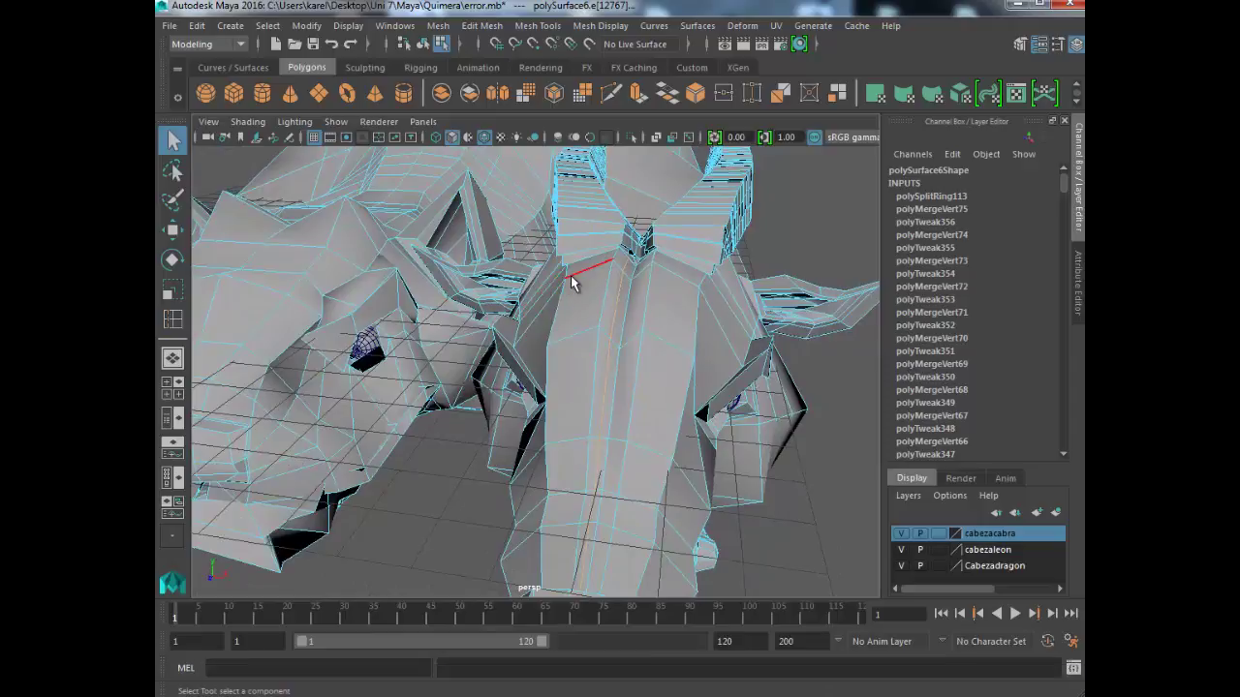
{"action": "right_click_drag", "start_coordinate": [570, 275], "coordinate": [647, 209]}
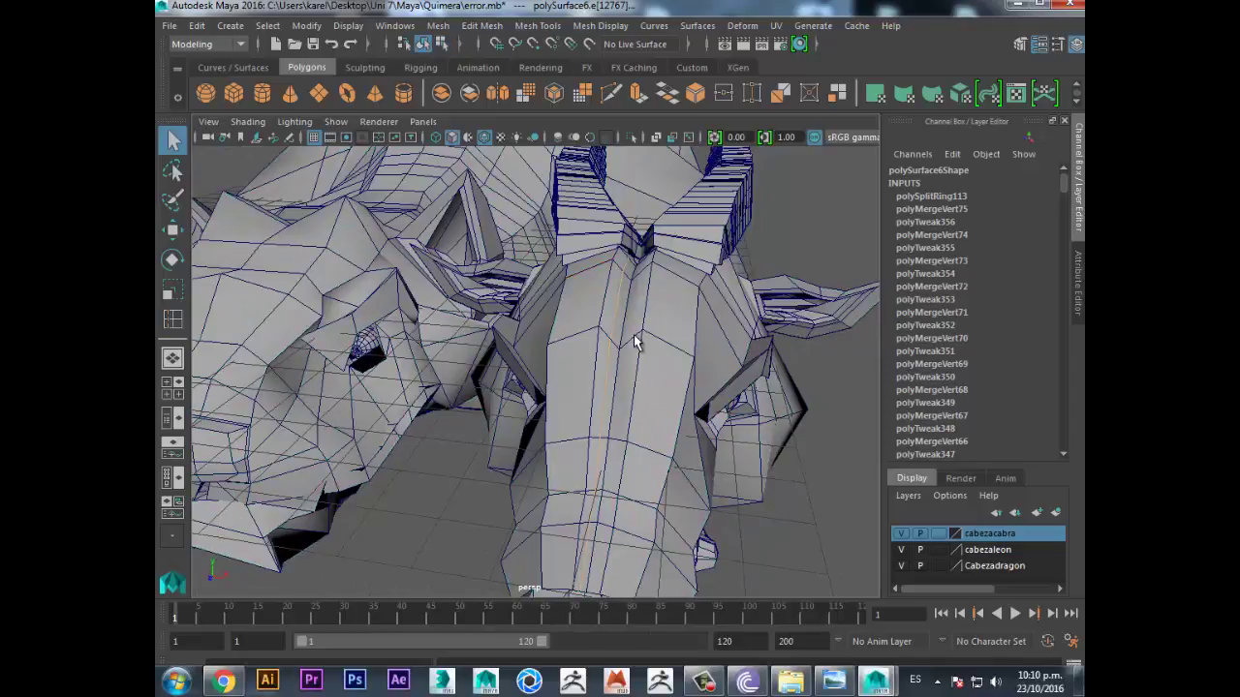
- Zoom and pan to frame the dark neck gap, then select the chimera mesh
{"action": "left_click", "coordinate": [635, 341]}
{"action": "scroll", "coordinate": [668, 327], "scroll_direction": "down", "scroll_amount": 3}
{"action": "left_click", "coordinate": [759, 261]}
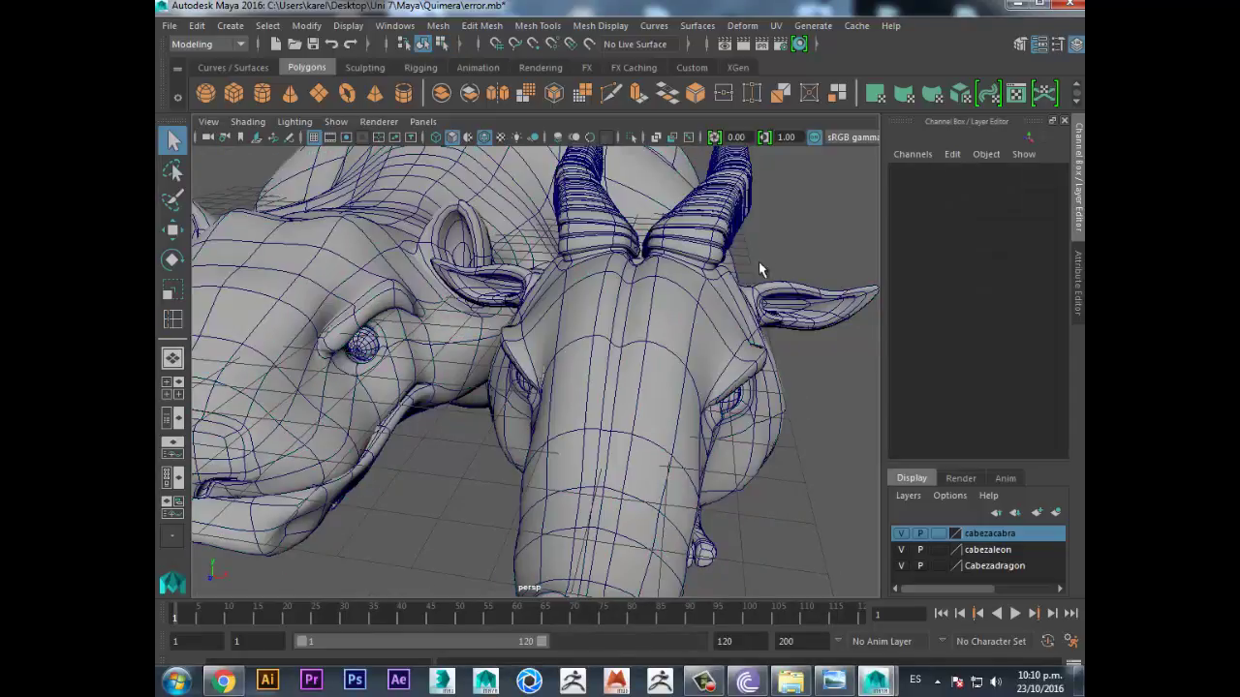
{"action": "left_click_drag", "start_coordinate": [758, 260], "coordinate": [678, 254], "text": "alt"}
{"action": "scroll", "coordinate": [474, 334], "scroll_direction": "up", "scroll_amount": 5}
{"action": "scroll", "coordinate": [475, 334], "scroll_direction": "up", "scroll_amount": 3}
{"action": "scroll", "coordinate": [499, 373], "scroll_direction": "up", "scroll_amount": 3}
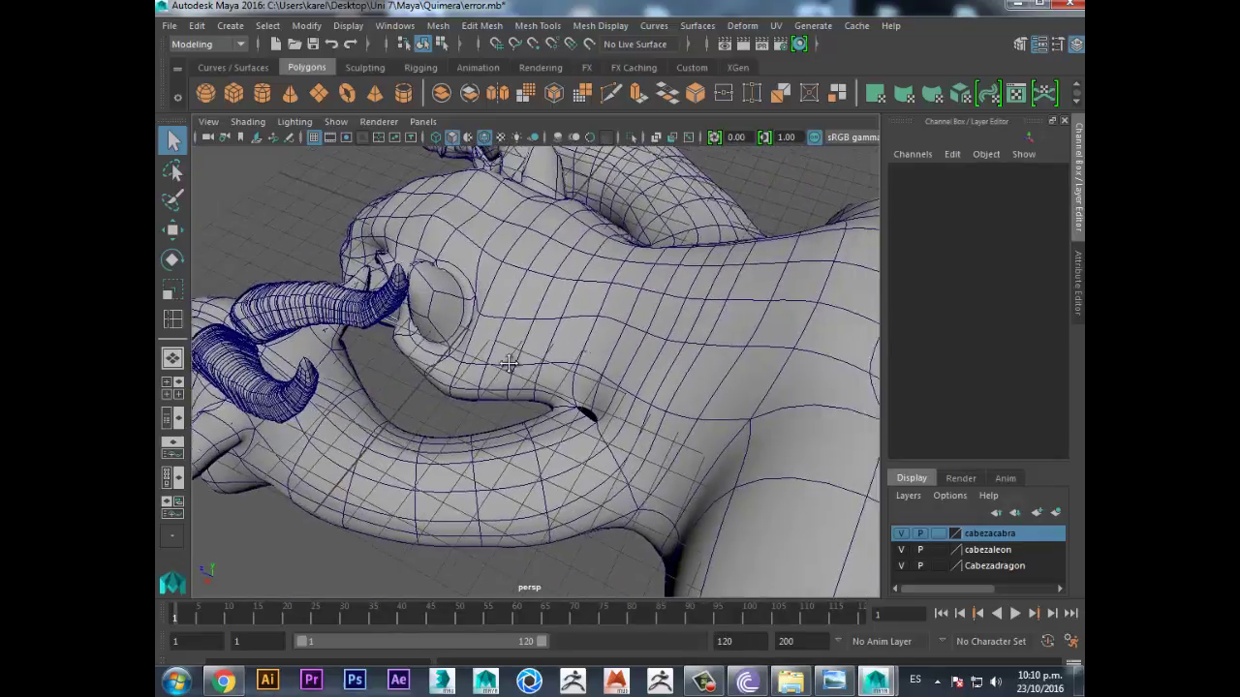
{"action": "scroll", "coordinate": [526, 415], "scroll_direction": "up", "scroll_amount": 2}
{"action": "scroll", "coordinate": [560, 417], "scroll_direction": "up", "scroll_amount": 2}
{"action": "middle_click_drag", "start_coordinate": [561, 416], "coordinate": [562, 355], "text": "alt"}
{"action": "left_click", "coordinate": [562, 355]}
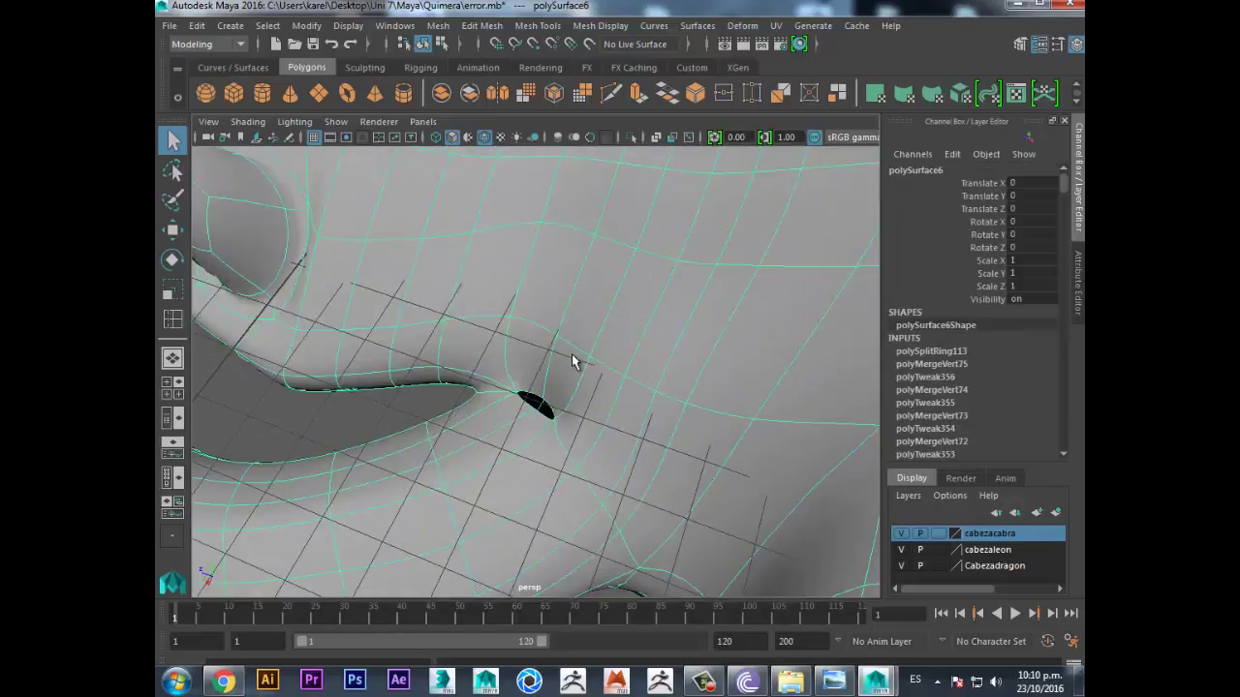
- In vertex mode, Merge to Center the vertices around the gap (polyMergeVert76)
{"action": "right_click_drag", "start_coordinate": [553, 232], "coordinate": [472, 232]}
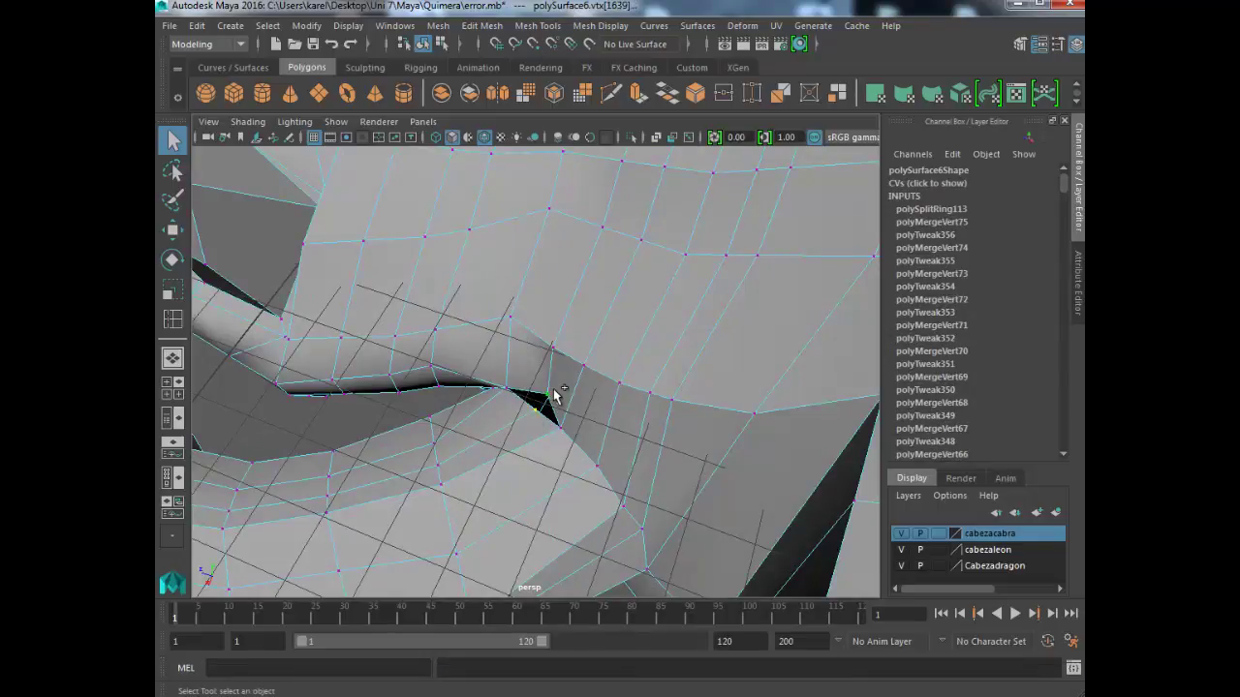
{"action": "scroll", "coordinate": [532, 365], "scroll_direction": "up", "scroll_amount": 1}
{"action": "scroll", "coordinate": [543, 382], "scroll_direction": "up", "scroll_amount": 1}
{"action": "scroll", "coordinate": [533, 393], "scroll_direction": "up", "scroll_amount": 1}
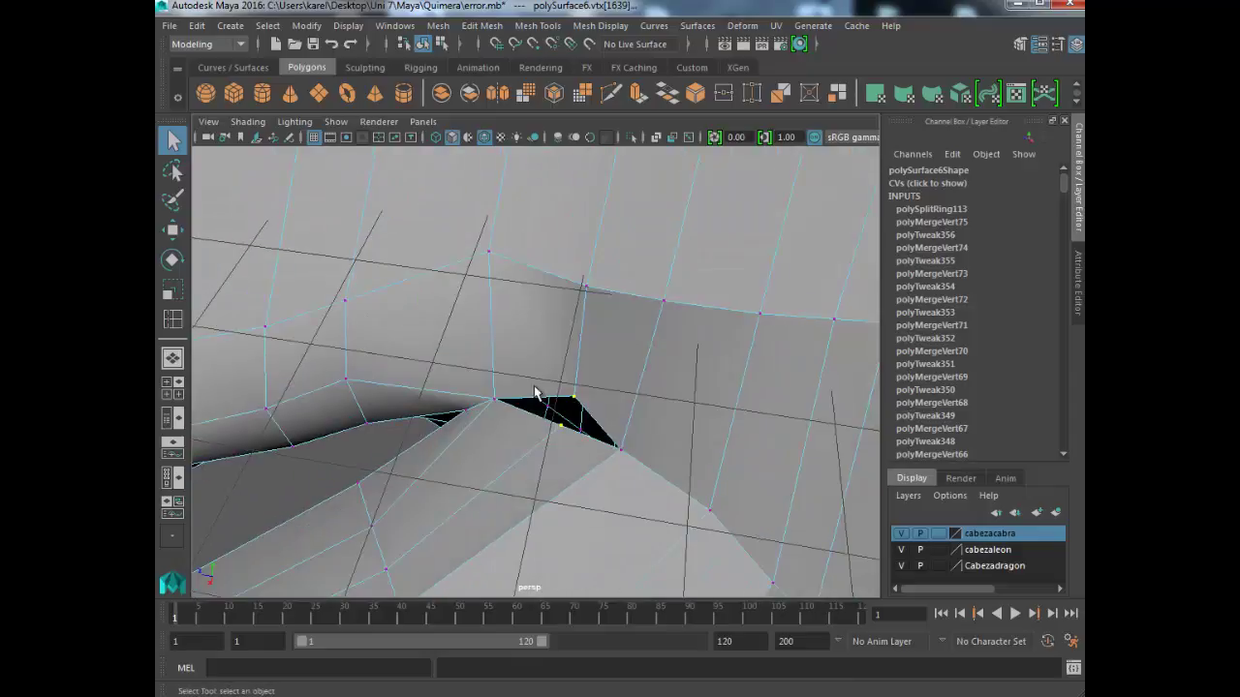
{"action": "left_click", "coordinate": [513, 25]}
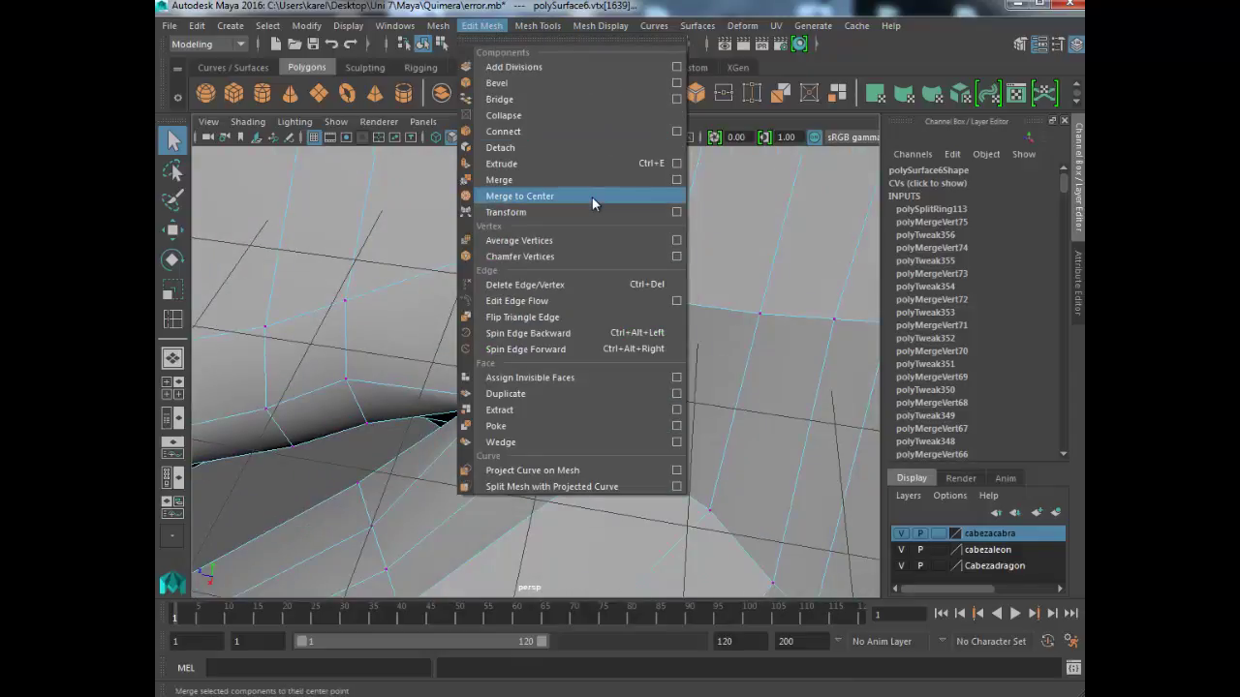
{"action": "left_click", "coordinate": [592, 198]}
- Return to Object Mode, clear the selection and orbit around the neck and shoulders
{"action": "scroll", "coordinate": [601, 324], "scroll_direction": "down", "scroll_amount": 3}
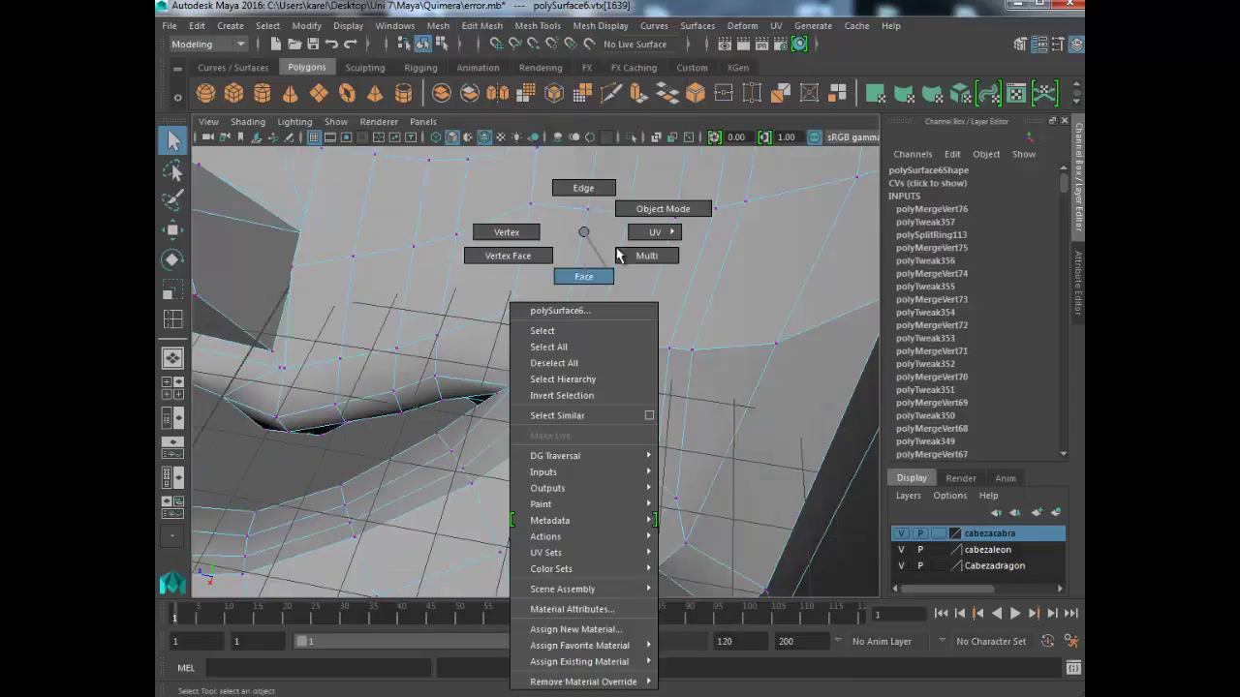
{"action": "right_click_drag", "start_coordinate": [579, 235], "coordinate": [632, 245]}
{"action": "left_click", "coordinate": [450, 402]}
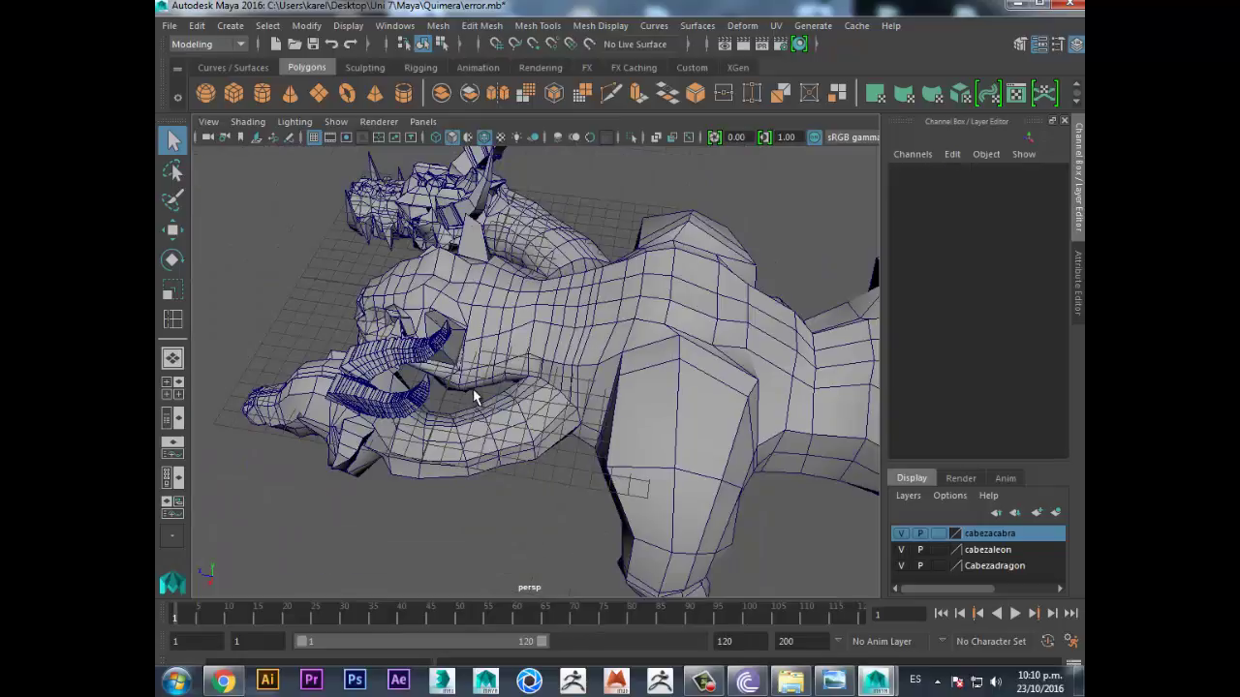
{"action": "left_click_drag", "start_coordinate": [476, 395], "coordinate": [575, 280], "text": "alt"}
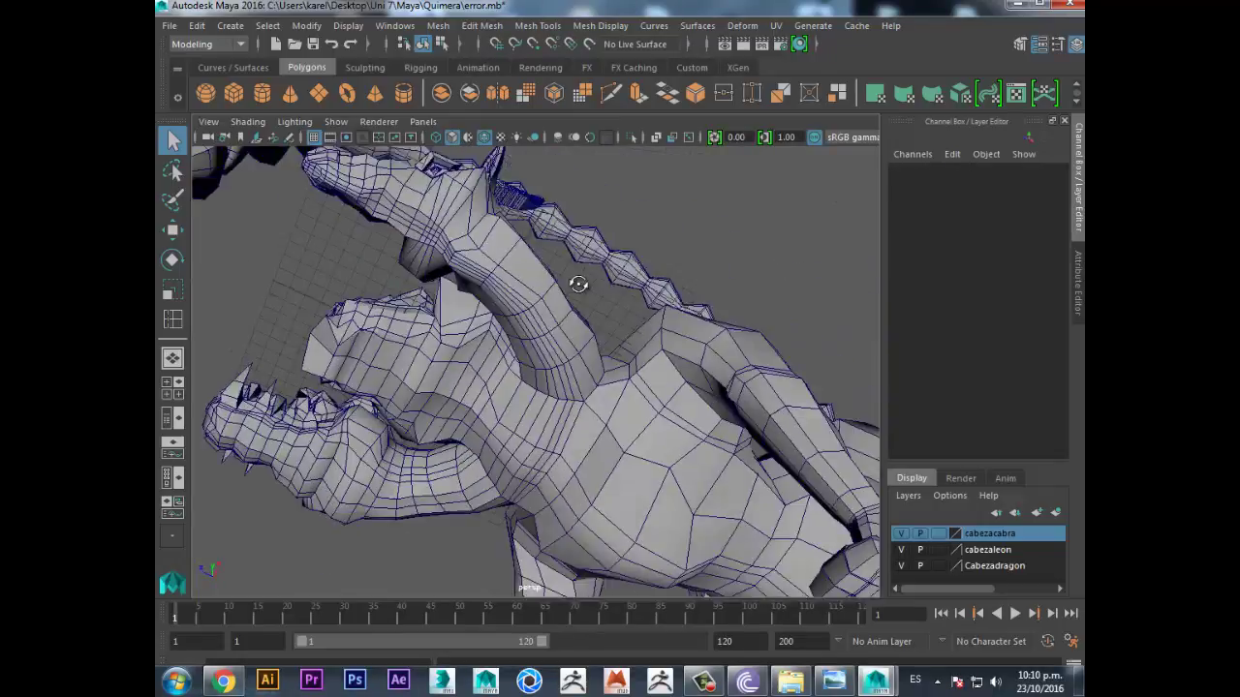
{"action": "scroll", "coordinate": [581, 351], "scroll_direction": "up", "scroll_amount": 3}
{"action": "scroll", "coordinate": [604, 387], "scroll_direction": "up", "scroll_amount": 2}
{"action": "mouse_move", "coordinate": [604, 387]}
{"action": "left_mouse_down", "text": "alt"}
{"action": "mouse_move", "coordinate": [692, 374]}
{"action": "mouse_move", "coordinate": [667, 388]}
{"action": "mouse_move", "coordinate": [489, 346]}
{"action": "mouse_move", "coordinate": [554, 393]}
{"action": "mouse_move", "coordinate": [526, 401]}
{"action": "mouse_move", "coordinate": [630, 376]}
{"action": "mouse_move", "coordinate": [551, 437]}
{"action": "mouse_move", "coordinate": [690, 388]}
{"action": "mouse_move", "coordinate": [767, 315]}
{"action": "left_mouse_up", "text": "alt"}
- Orbit around the whole smoothed chimera to inspect it, then save the scene as error.mb
{"action": "left_click", "coordinate": [640, 363]}
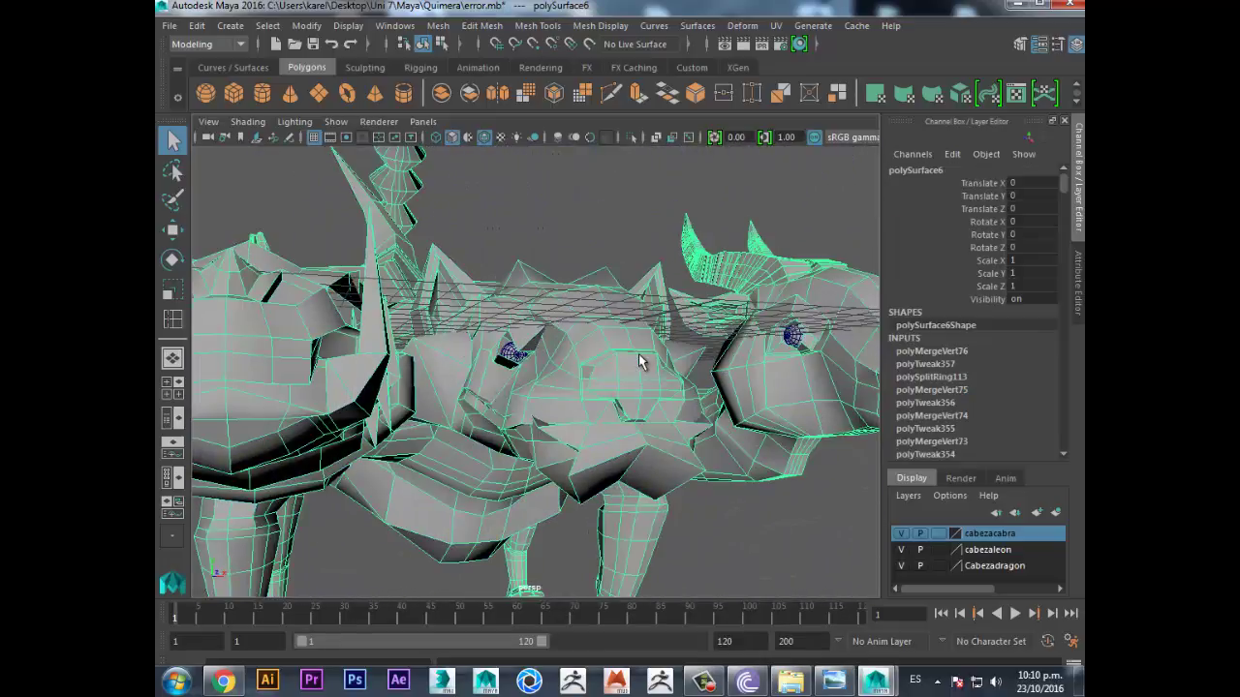
{"action": "left_click_drag", "start_coordinate": [639, 351], "coordinate": [619, 233], "text": "alt"}
{"action": "left_click", "coordinate": [618, 232]}
{"action": "mouse_move", "coordinate": [586, 272]}
{"action": "left_mouse_down", "text": "alt"}
{"action": "mouse_move", "coordinate": [563, 370]}
{"action": "mouse_move", "coordinate": [496, 378]}
{"action": "mouse_move", "coordinate": [522, 451]}
{"action": "mouse_move", "coordinate": [673, 295]}
{"action": "mouse_move", "coordinate": [568, 345]}
{"action": "mouse_move", "coordinate": [565, 420]}
{"action": "mouse_move", "coordinate": [604, 384]}
{"action": "mouse_move", "coordinate": [559, 361]}
{"action": "mouse_move", "coordinate": [511, 398]}
{"action": "mouse_move", "coordinate": [739, 385]}
{"action": "left_mouse_up", "text": "alt"}
{"action": "mouse_move", "coordinate": [637, 366]}
{"action": "left_mouse_down", "text": "alt"}
{"action": "mouse_move", "coordinate": [640, 413]}
{"action": "mouse_move", "coordinate": [530, 373]}
{"action": "mouse_move", "coordinate": [338, 359]}
{"action": "mouse_move", "coordinate": [536, 333]}
{"action": "left_mouse_up", "text": "alt"}
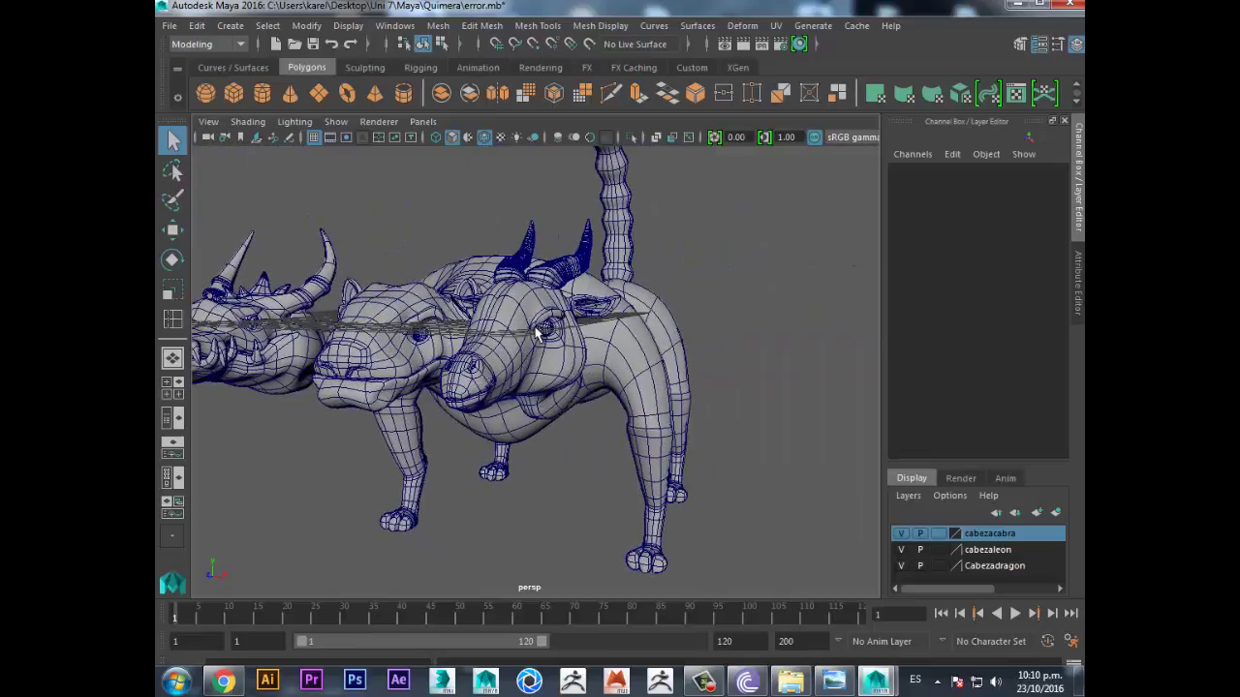
{"action": "left_click", "coordinate": [705, 679]}
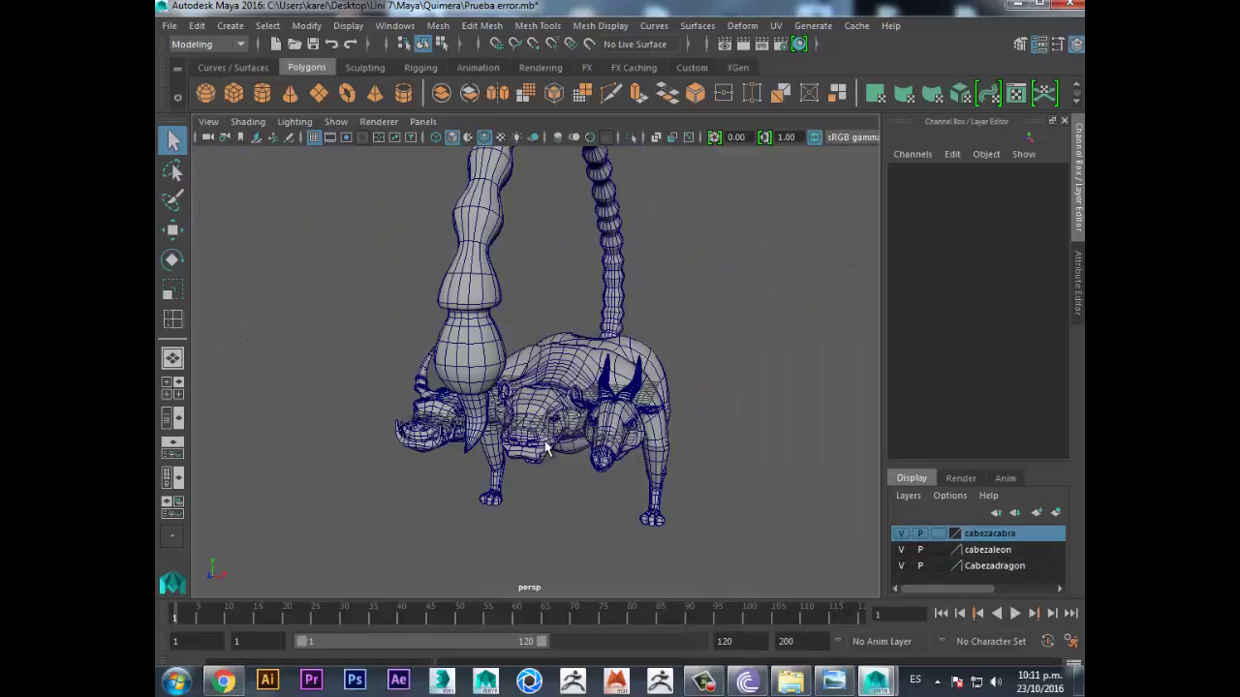
- Turn off the chimera's smooth preview with key 1, then reselect it with the Mesh menu open
{"action": "mouse_move", "coordinate": [529, 431]}
{"action": "left_mouse_down", "text": "alt"}
{"action": "mouse_move", "coordinate": [640, 424]}
{"action": "mouse_move", "coordinate": [547, 409]}
{"action": "mouse_move", "coordinate": [557, 454]}
{"action": "mouse_move", "coordinate": [545, 459]}
{"action": "left_mouse_up", "text": "alt"}
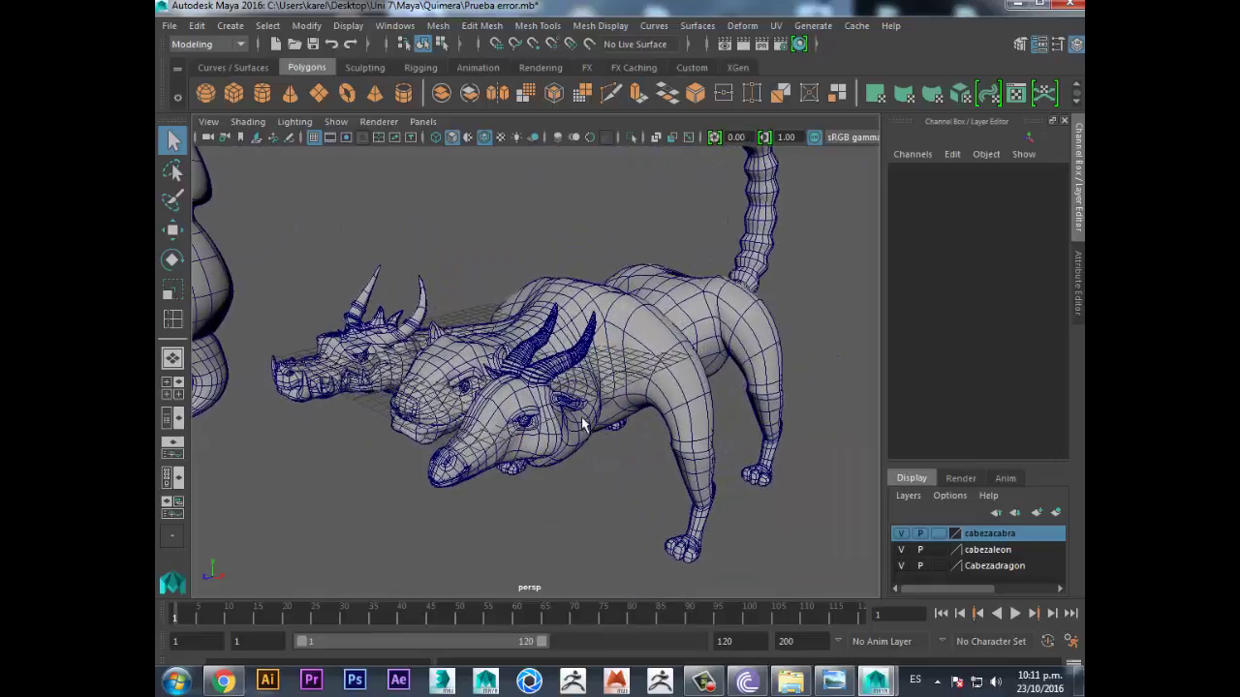
{"action": "left_click_drag", "start_coordinate": [585, 422], "coordinate": [618, 401], "text": "alt"}
{"action": "mouse_move", "coordinate": [637, 449]}
{"action": "left_mouse_down", "text": "alt"}
{"action": "mouse_move", "coordinate": [622, 417]}
{"action": "mouse_move", "coordinate": [635, 363]}
{"action": "mouse_move", "coordinate": [593, 376]}
{"action": "left_mouse_up", "text": "alt"}
{"action": "left_click", "coordinate": [639, 351]}
{"action": "key", "text": "1"}
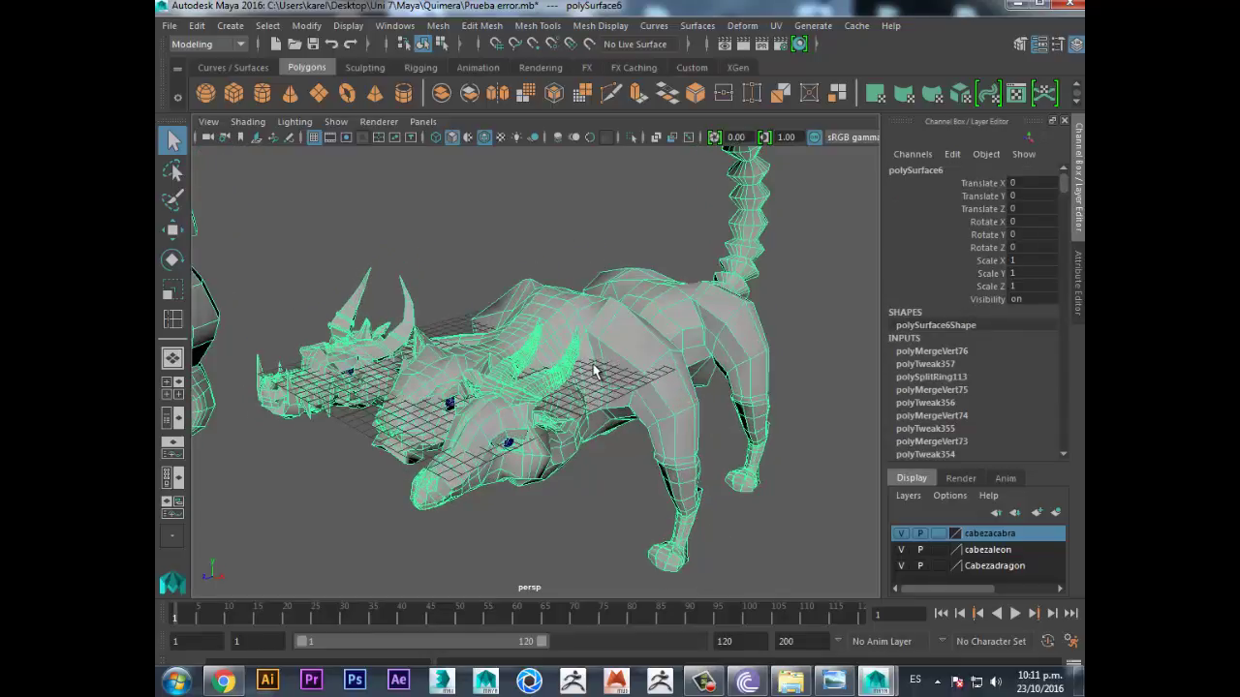
{"action": "left_click", "coordinate": [469, 204]}
{"action": "mouse_move", "coordinate": [498, 220]}
{"action": "left_mouse_down", "text": "alt"}
{"action": "mouse_move", "coordinate": [520, 306]}
{"action": "mouse_move", "coordinate": [518, 415]}
{"action": "mouse_move", "coordinate": [531, 416]}
{"action": "left_mouse_up", "text": "alt"}
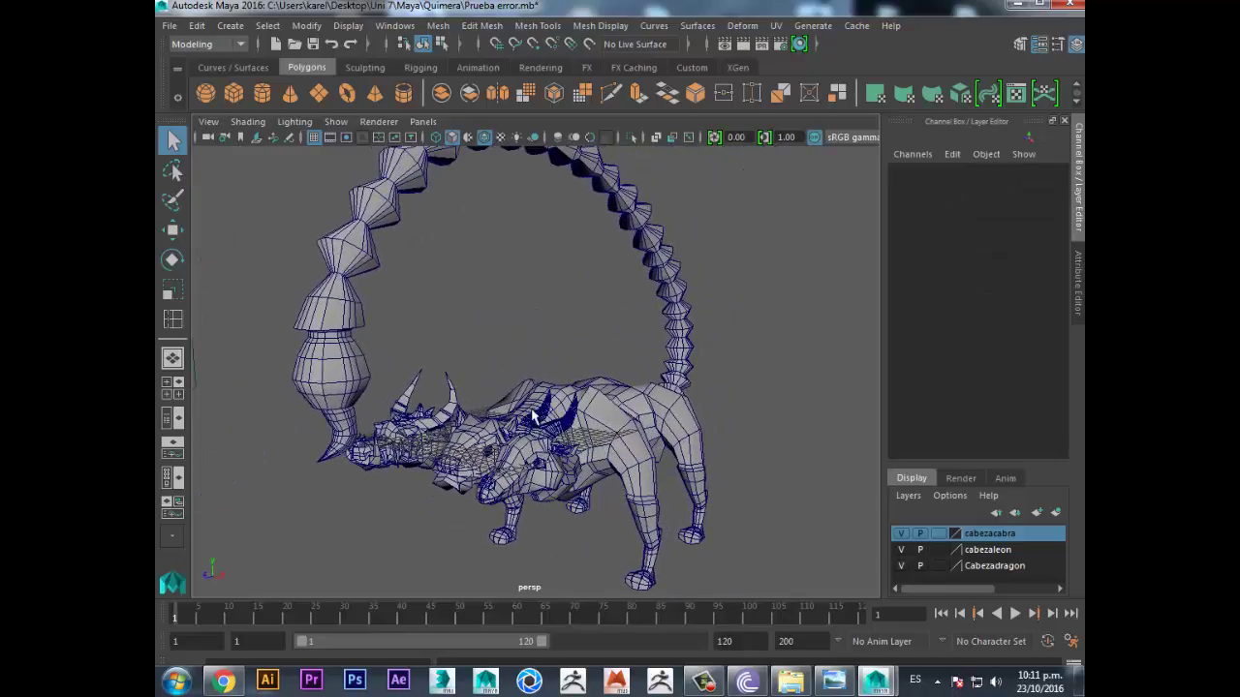
{"action": "left_click", "coordinate": [587, 416]}
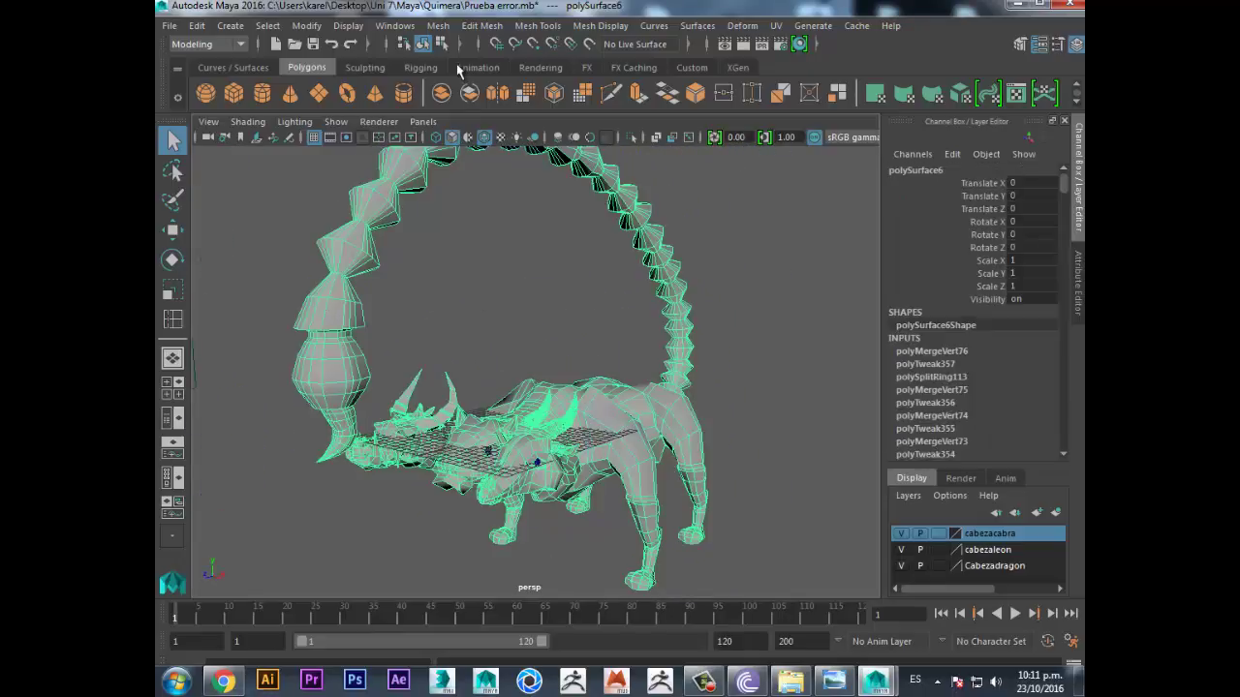
{"action": "left_click", "coordinate": [438, 25]}
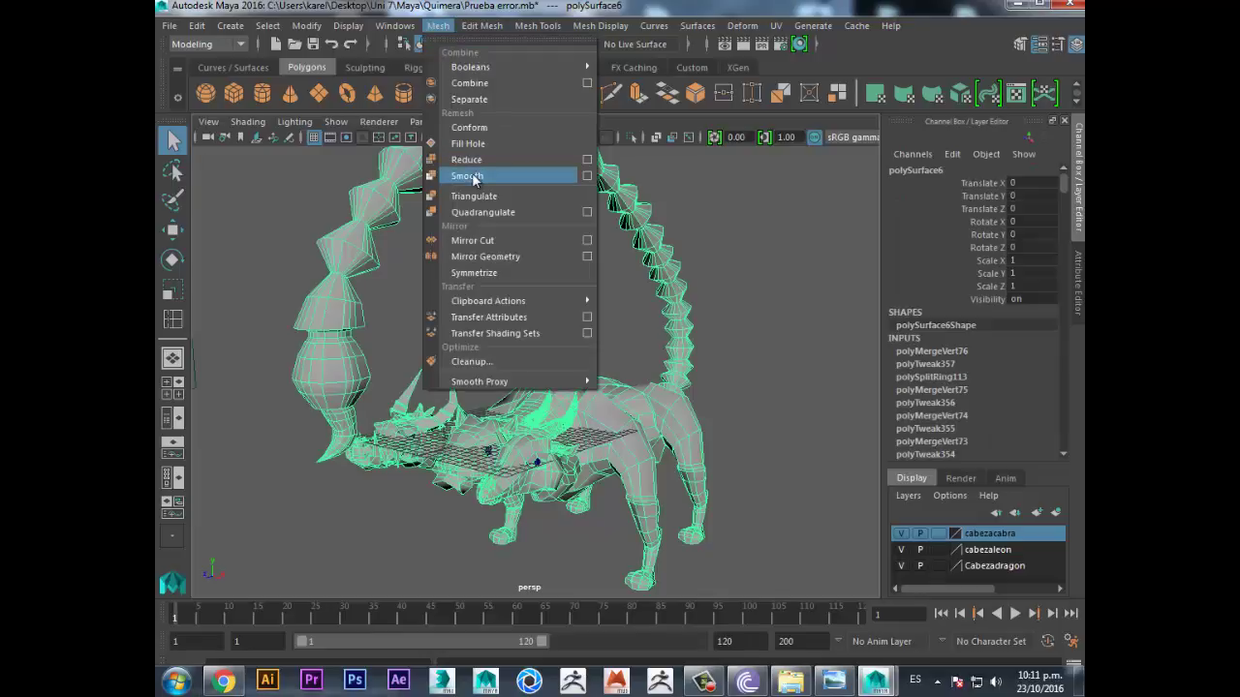
{"action": "left_click", "coordinate": [586, 176]}
{"action": "left_click", "coordinate": [486, 252]}
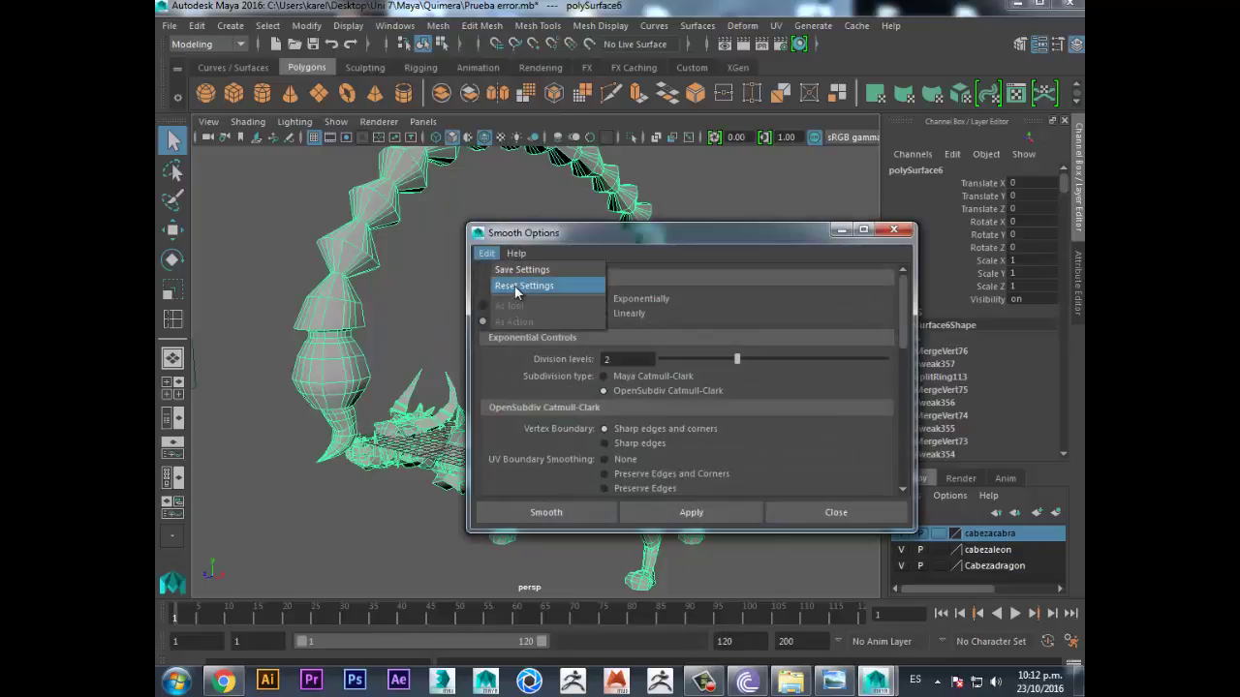
{"action": "left_click", "coordinate": [528, 283]}
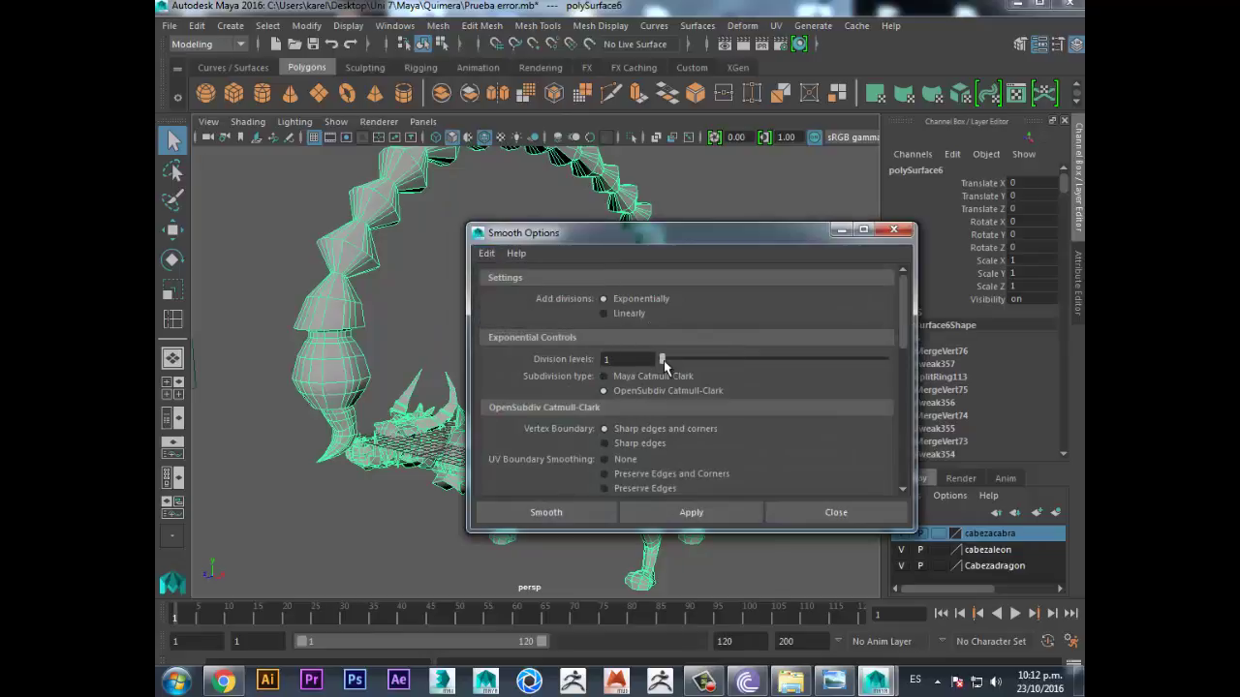
{"action": "left_click_drag", "start_coordinate": [664, 361], "coordinate": [721, 364]}
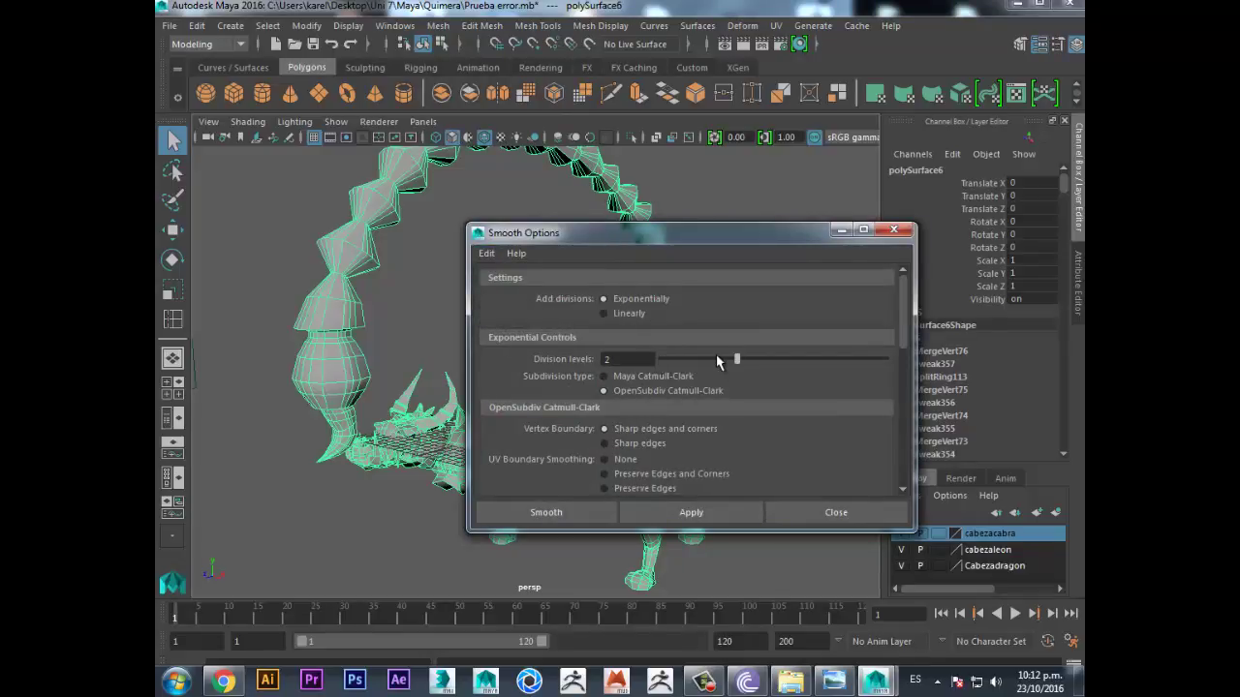
{"action": "left_click", "coordinate": [591, 514]}
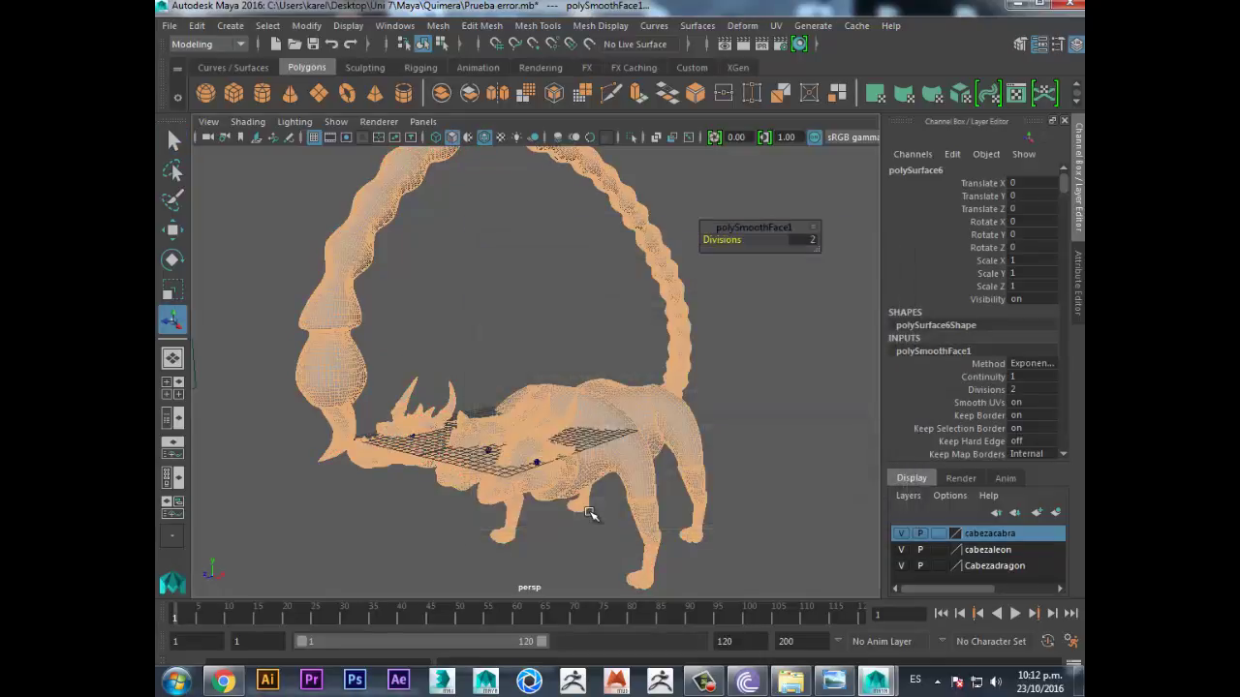
{"action": "key", "text": "q"}
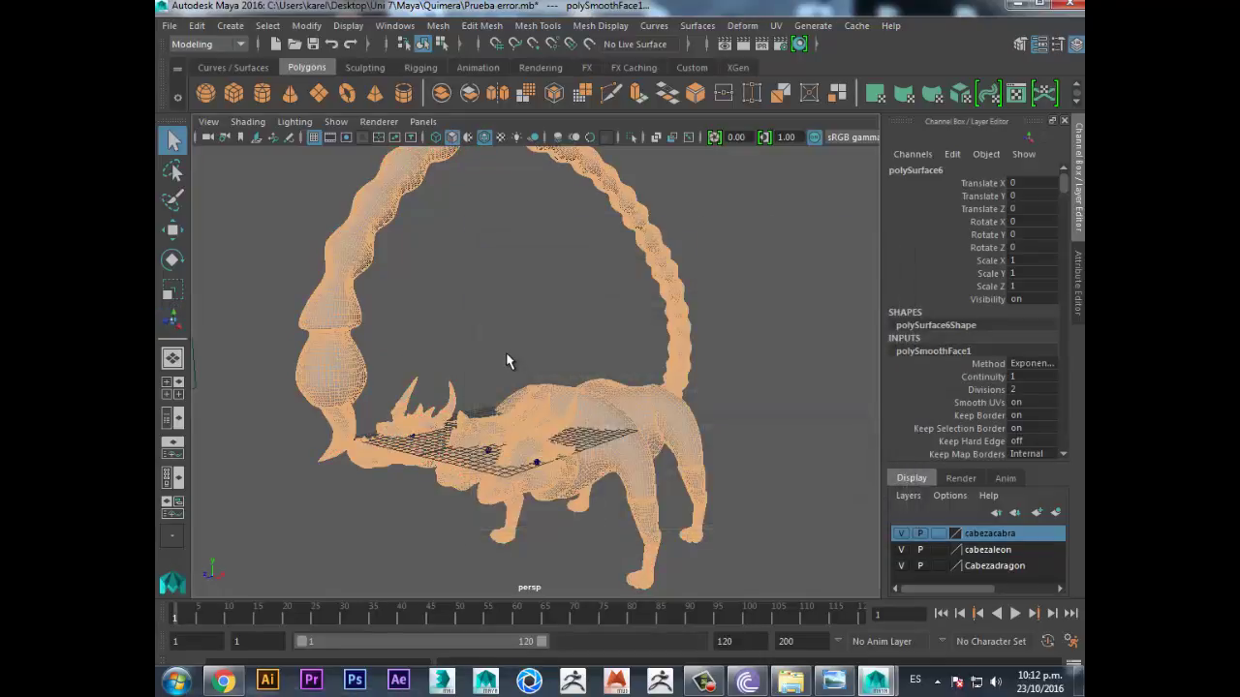
{"action": "left_click", "coordinate": [524, 364]}
{"action": "left_click_drag", "start_coordinate": [521, 354], "coordinate": [525, 305], "text": "alt"}
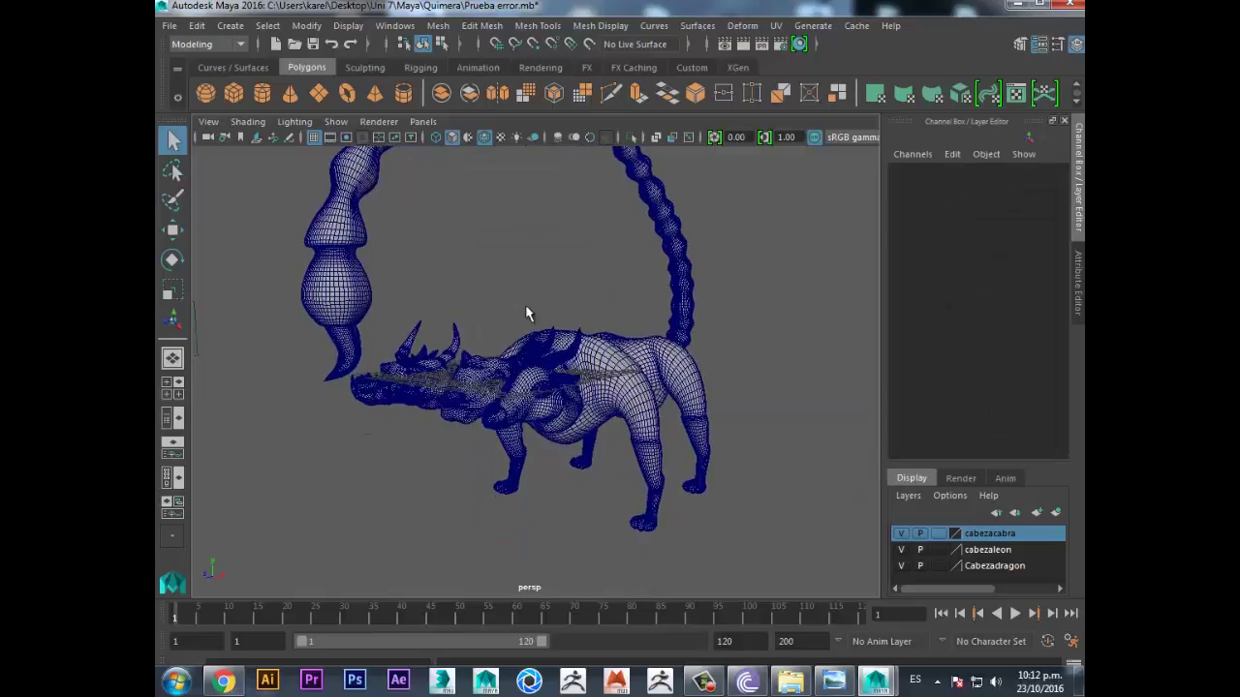
{"action": "scroll", "coordinate": [524, 308], "scroll_direction": "up", "scroll_amount": 3}
{"action": "scroll", "coordinate": [524, 308], "scroll_direction": "up", "scroll_amount": 3}
{"action": "mouse_move", "coordinate": [524, 376]}
{"action": "left_mouse_down", "text": "alt"}
{"action": "mouse_move", "coordinate": [676, 368]}
{"action": "mouse_move", "coordinate": [526, 401]}
{"action": "mouse_move", "coordinate": [518, 390]}
{"action": "mouse_move", "coordinate": [598, 386]}
{"action": "mouse_move", "coordinate": [318, 397]}
{"action": "mouse_move", "coordinate": [330, 402]}
{"action": "left_mouse_up", "text": "alt"}
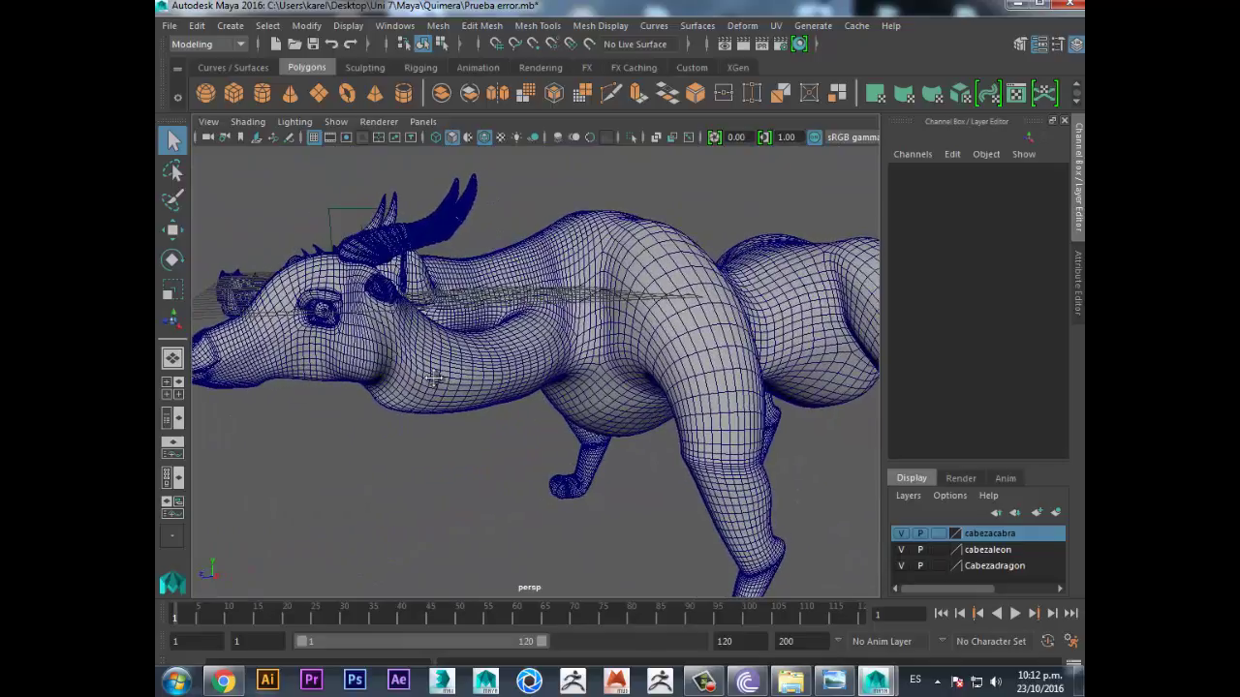
{"action": "left_click_drag", "start_coordinate": [434, 380], "coordinate": [547, 433], "text": "alt"}
{"action": "scroll", "coordinate": [465, 402], "scroll_direction": "up", "scroll_amount": 5}
{"action": "scroll", "coordinate": [479, 405], "scroll_direction": "down", "scroll_amount": 8}
- Show the chimera as its low-poly cage and reselect the mesh
{"action": "left_click", "coordinate": [547, 433]}
{"action": "key", "text": "5"}
{"action": "key", "text": "1"}
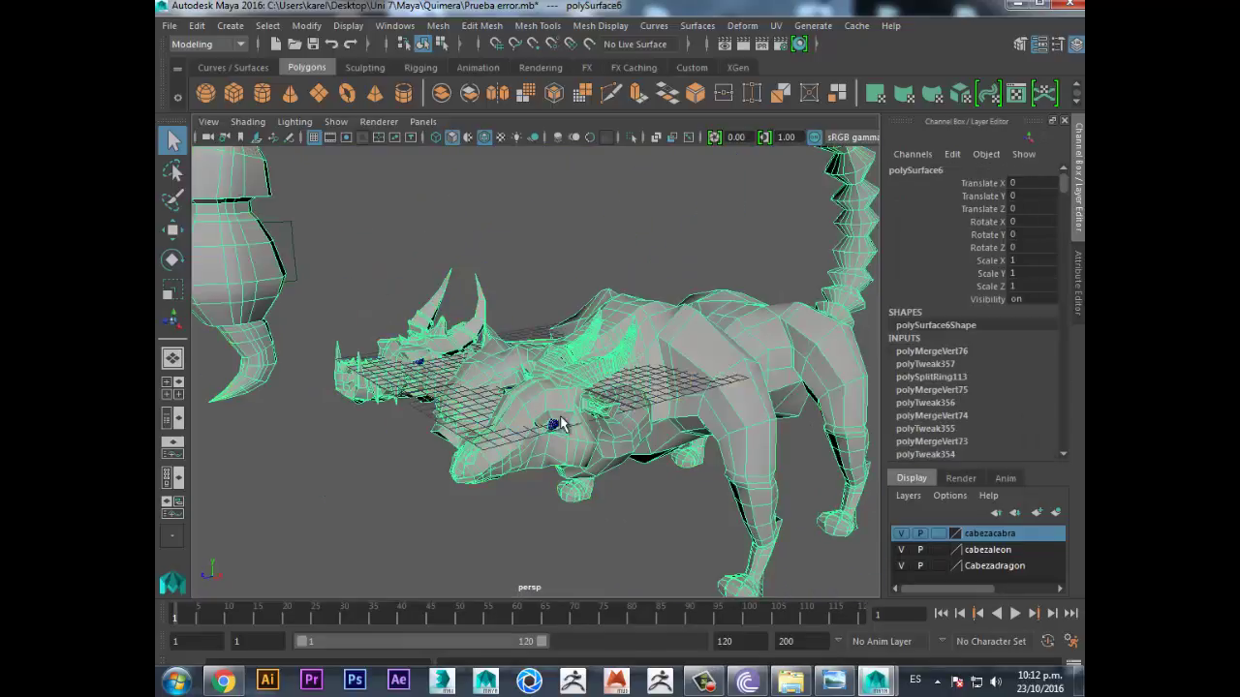
{"action": "left_click", "coordinate": [547, 268]}
{"action": "left_click", "coordinate": [649, 338]}
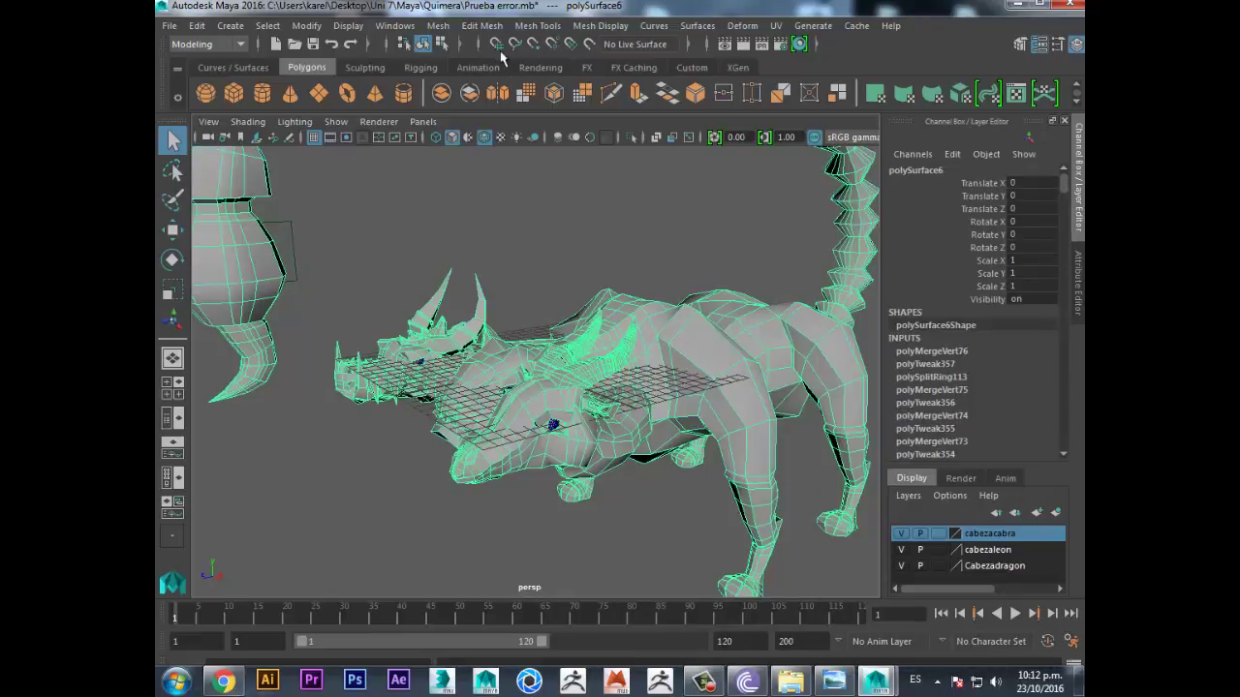
- Smooth the chimera with reset default Smooth settings at one division level
{"action": "left_click", "coordinate": [445, 26]}
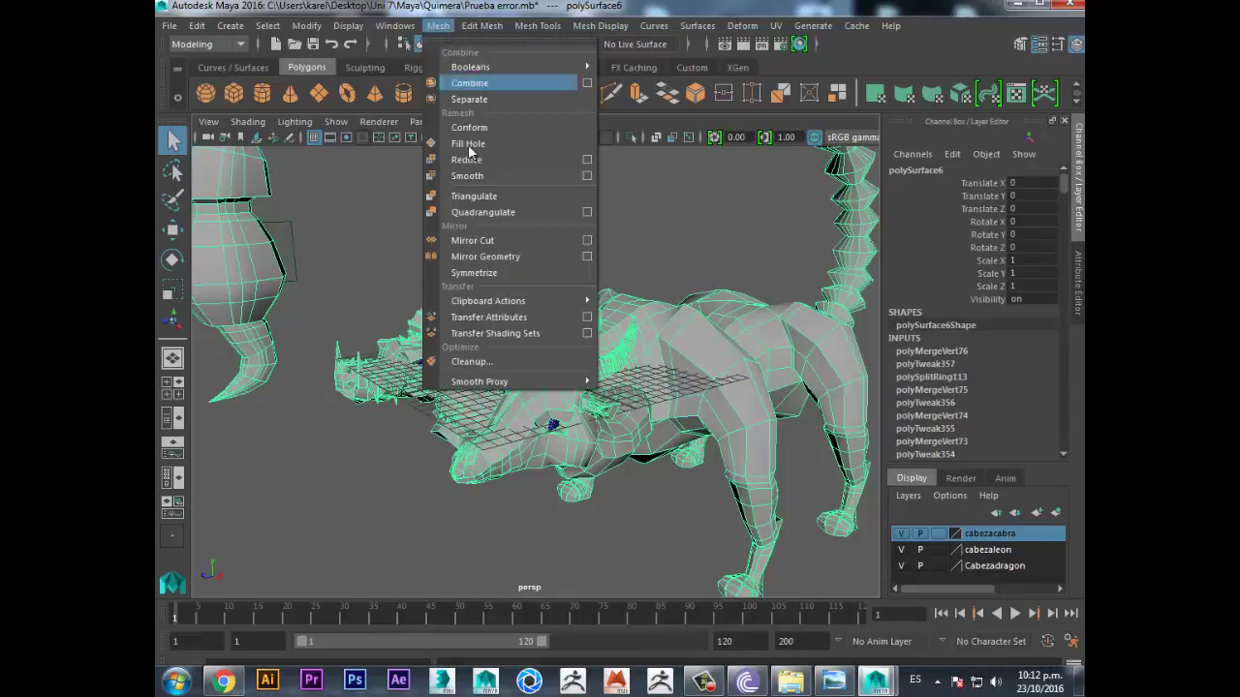
{"action": "left_click", "coordinate": [593, 175]}
{"action": "left_click", "coordinate": [486, 253]}
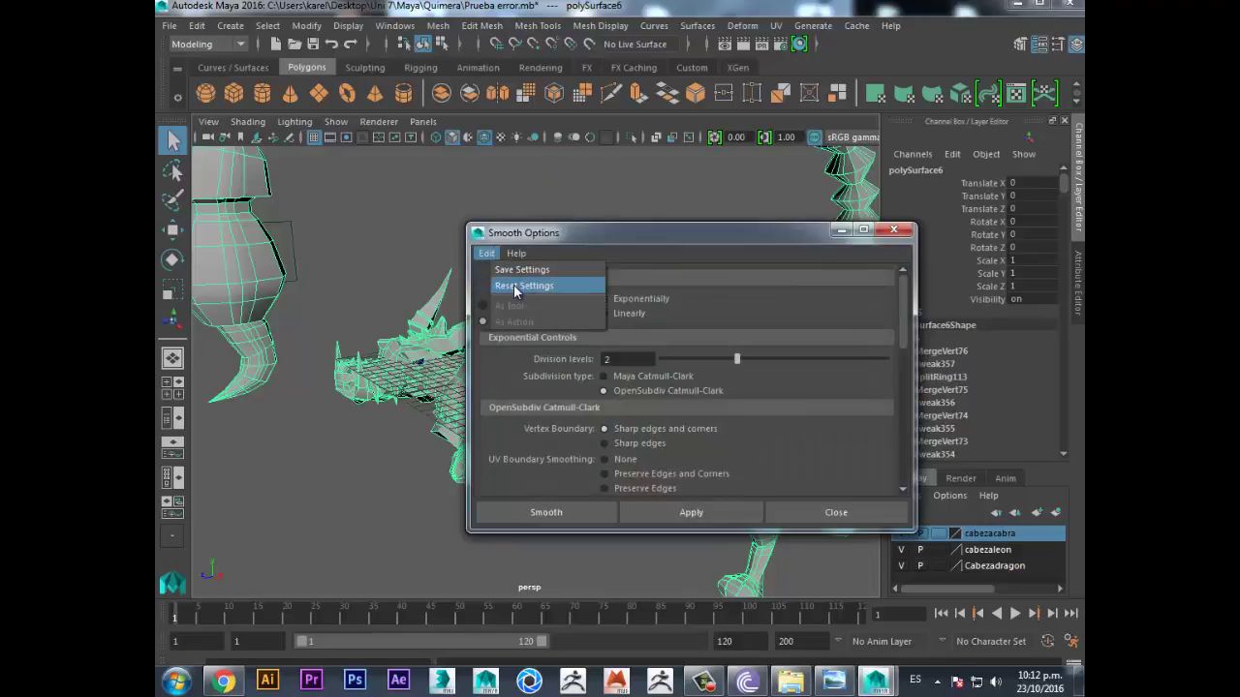
{"action": "left_click", "coordinate": [514, 287]}
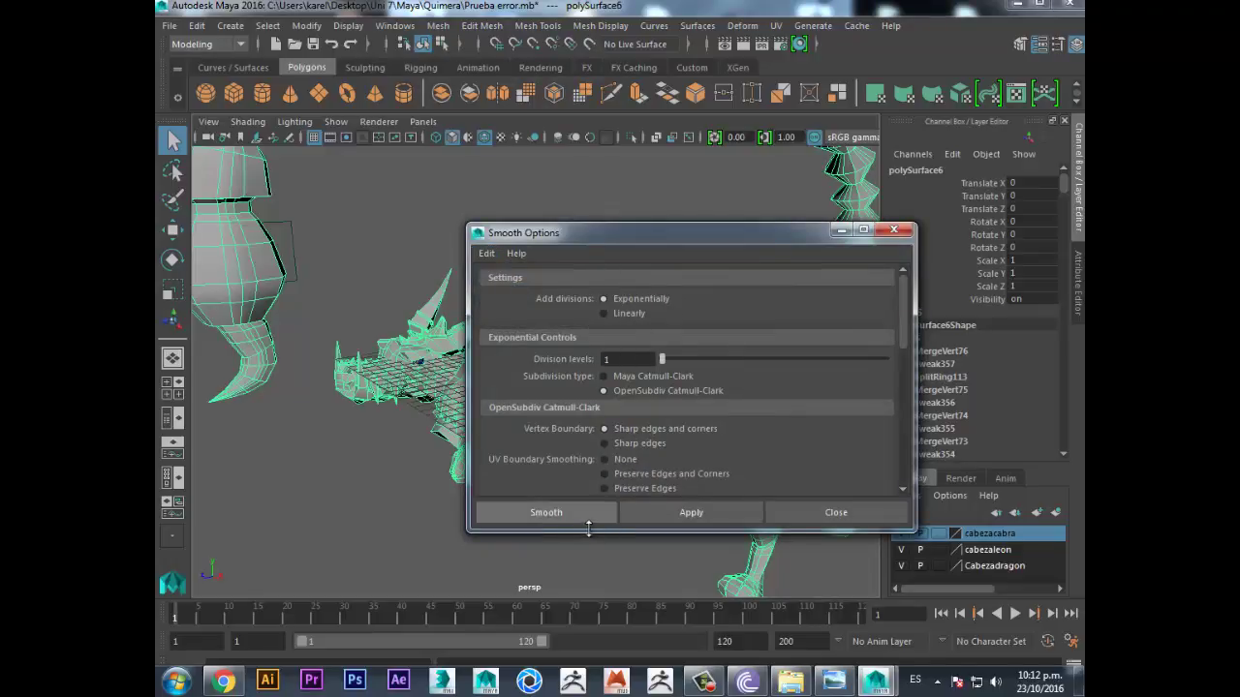
{"action": "left_click", "coordinate": [570, 512]}
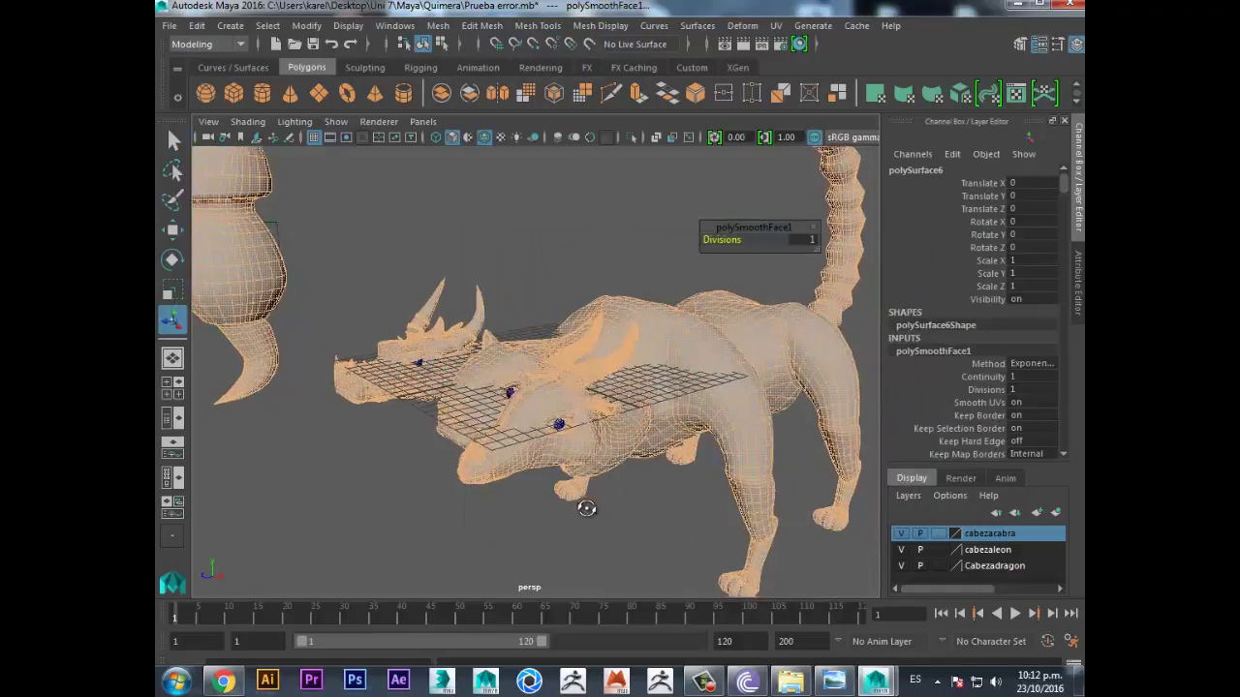
{"action": "key", "text": "q"}
{"action": "left_click", "coordinate": [637, 501]}
- Inspect the smoothed chimera from the front, then open a blank Notepad window
{"action": "mouse_move", "coordinate": [628, 459]}
{"action": "left_mouse_down", "text": "alt"}
{"action": "mouse_move", "coordinate": [548, 381]}
{"action": "mouse_move", "coordinate": [553, 410]}
{"action": "mouse_move", "coordinate": [500, 418]}
{"action": "mouse_move", "coordinate": [521, 413]}
{"action": "mouse_move", "coordinate": [482, 400]}
{"action": "left_mouse_up", "text": "alt"}
{"action": "scroll", "coordinate": [581, 417], "scroll_direction": "up", "scroll_amount": 5}
{"action": "scroll", "coordinate": [500, 419], "scroll_direction": "down", "scroll_amount": 3}
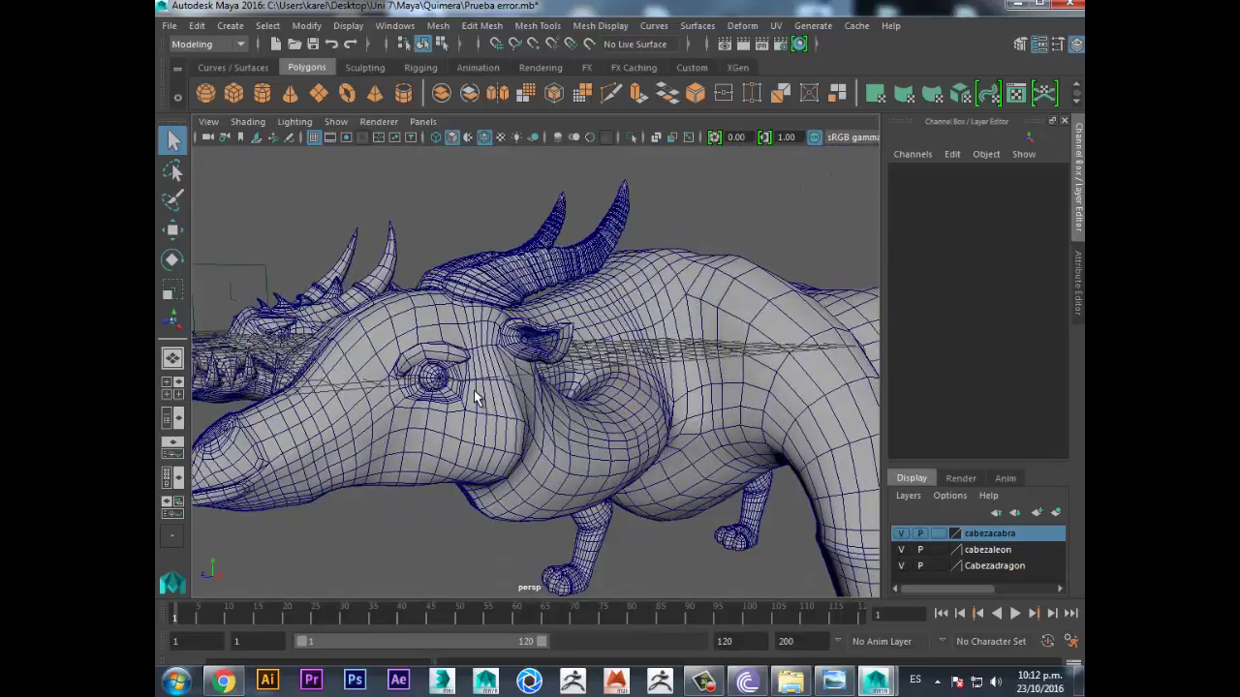
{"action": "scroll", "coordinate": [484, 397], "scroll_direction": "up", "scroll_amount": 2}
{"action": "scroll", "coordinate": [489, 396], "scroll_direction": "up", "scroll_amount": 2}
{"action": "scroll", "coordinate": [492, 392], "scroll_direction": "up", "scroll_amount": 2}
{"action": "scroll", "coordinate": [493, 392], "scroll_direction": "up", "scroll_amount": 1}
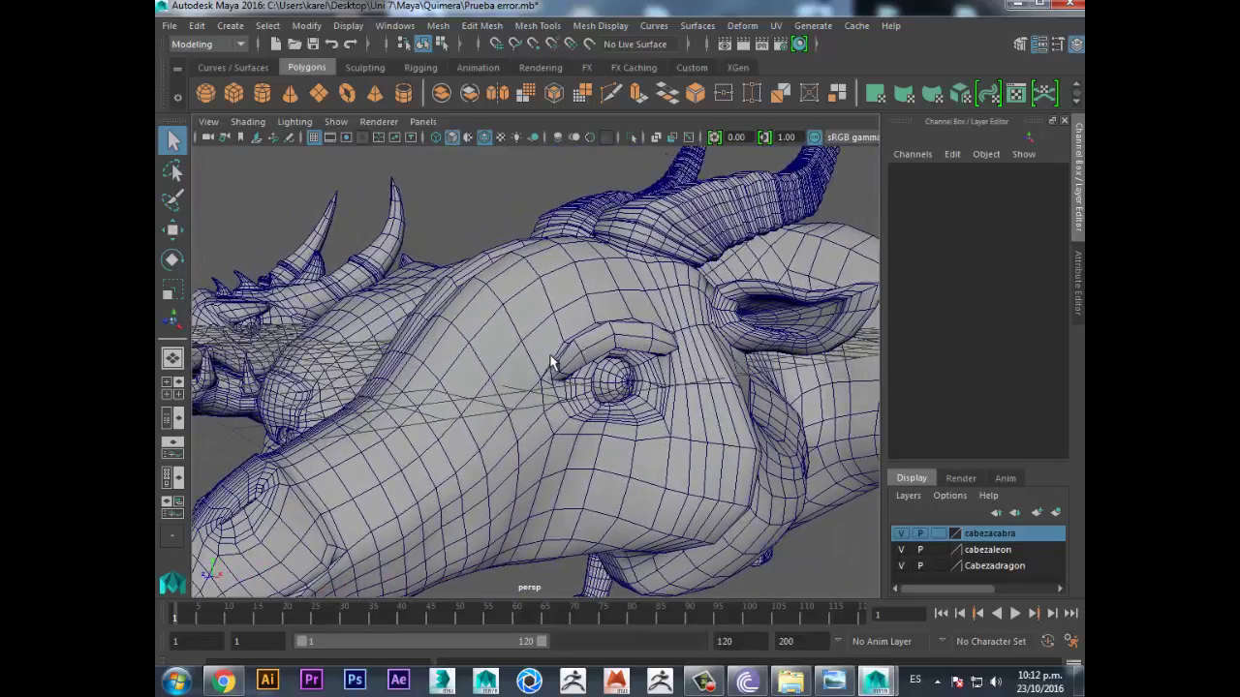
{"action": "scroll", "coordinate": [581, 350], "scroll_direction": "up", "scroll_amount": 3}
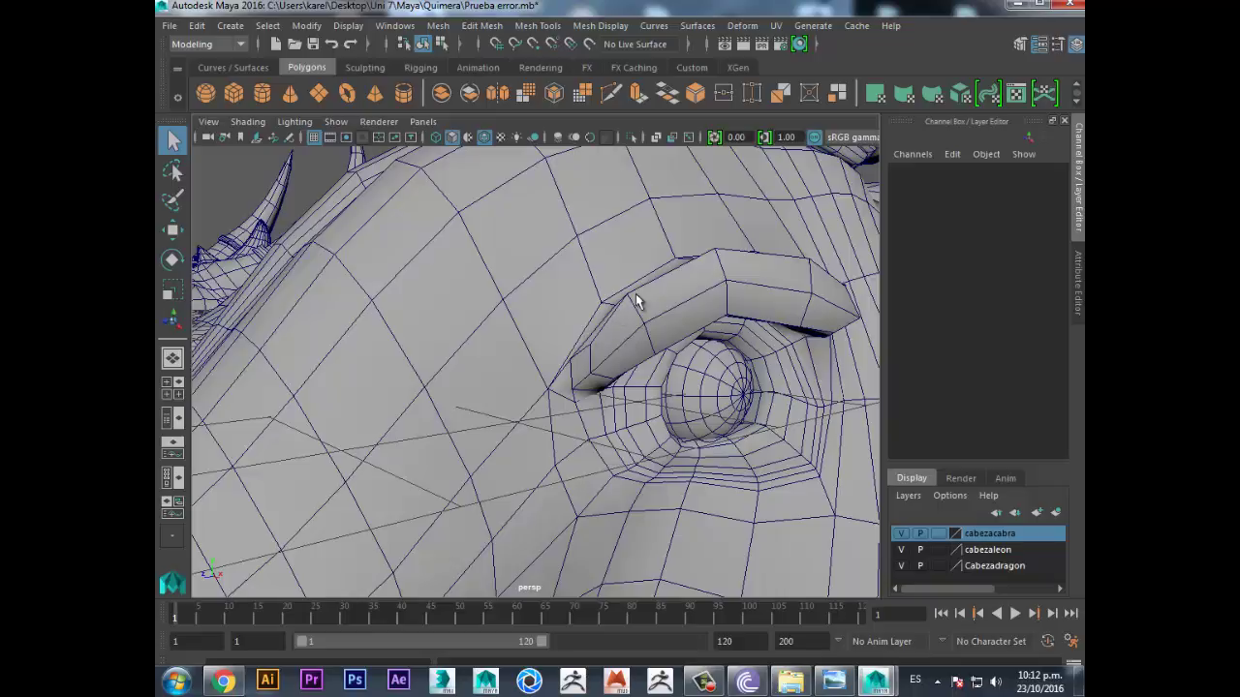
{"action": "scroll", "coordinate": [668, 335], "scroll_direction": "down", "scroll_amount": 3}
{"action": "scroll", "coordinate": [664, 340], "scroll_direction": "down", "scroll_amount": 4}
{"action": "left_click", "coordinate": [665, 344]}
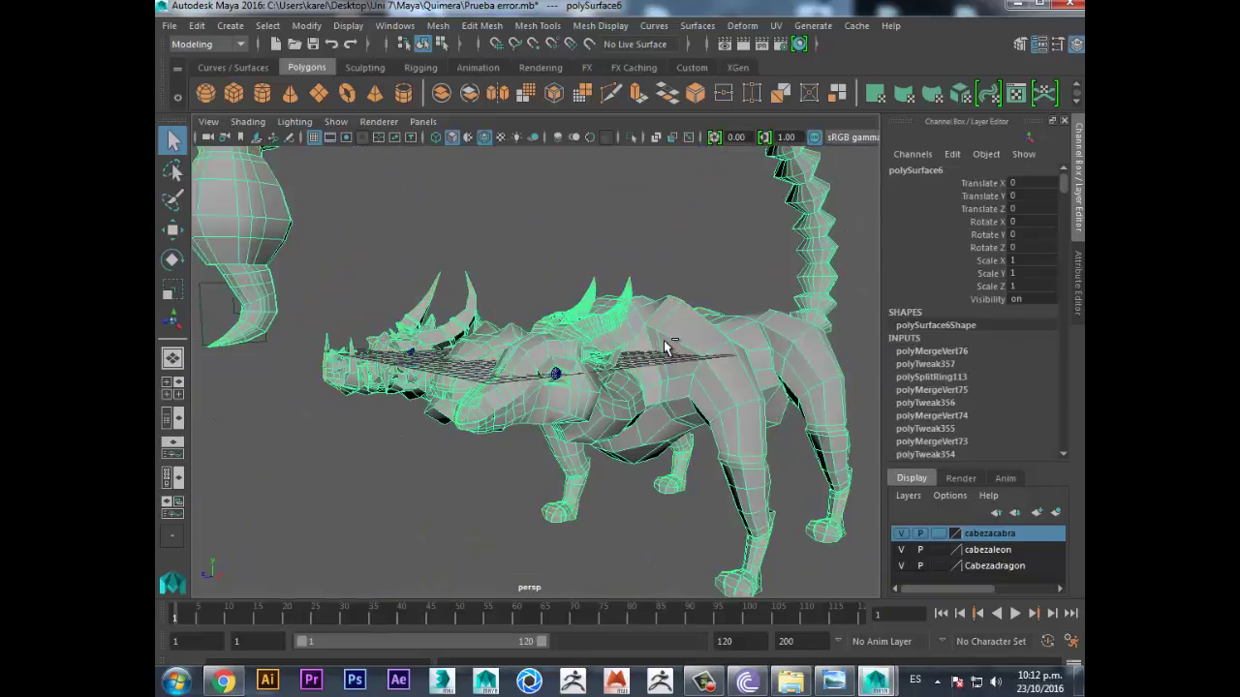
{"action": "left_click", "coordinate": [474, 240]}
{"action": "left_click_drag", "start_coordinate": [474, 240], "coordinate": [490, 253], "text": "alt"}
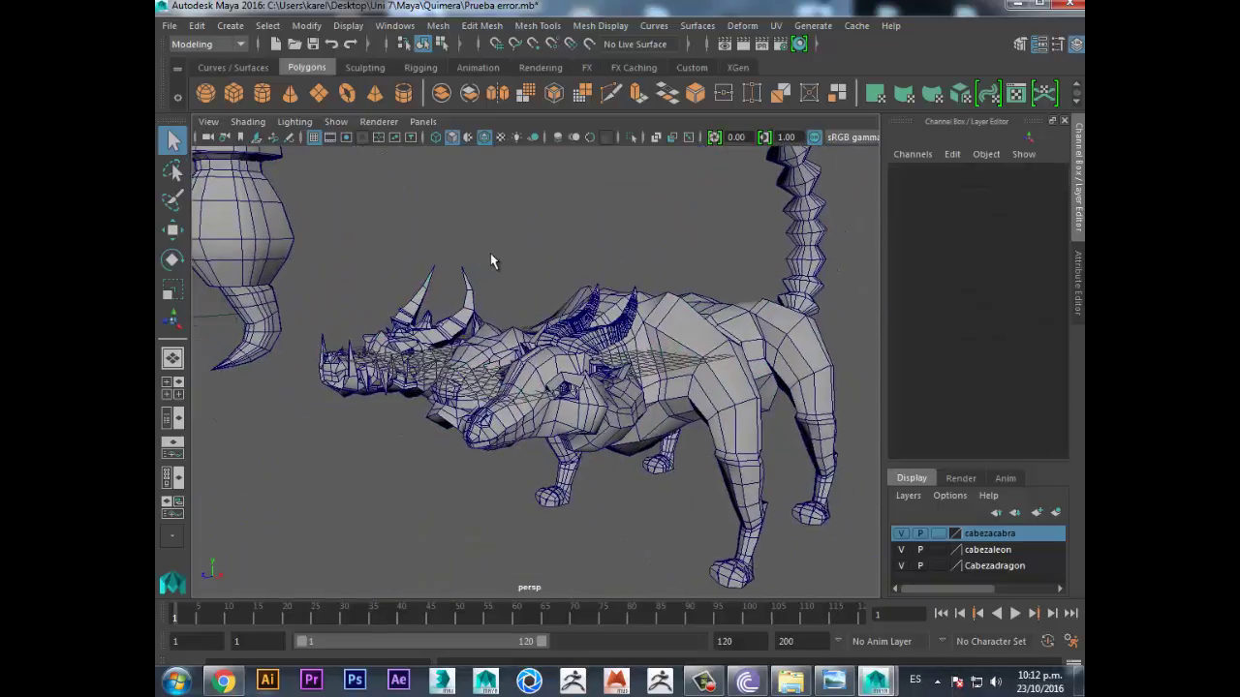
{"action": "left_click", "coordinate": [712, 688]}
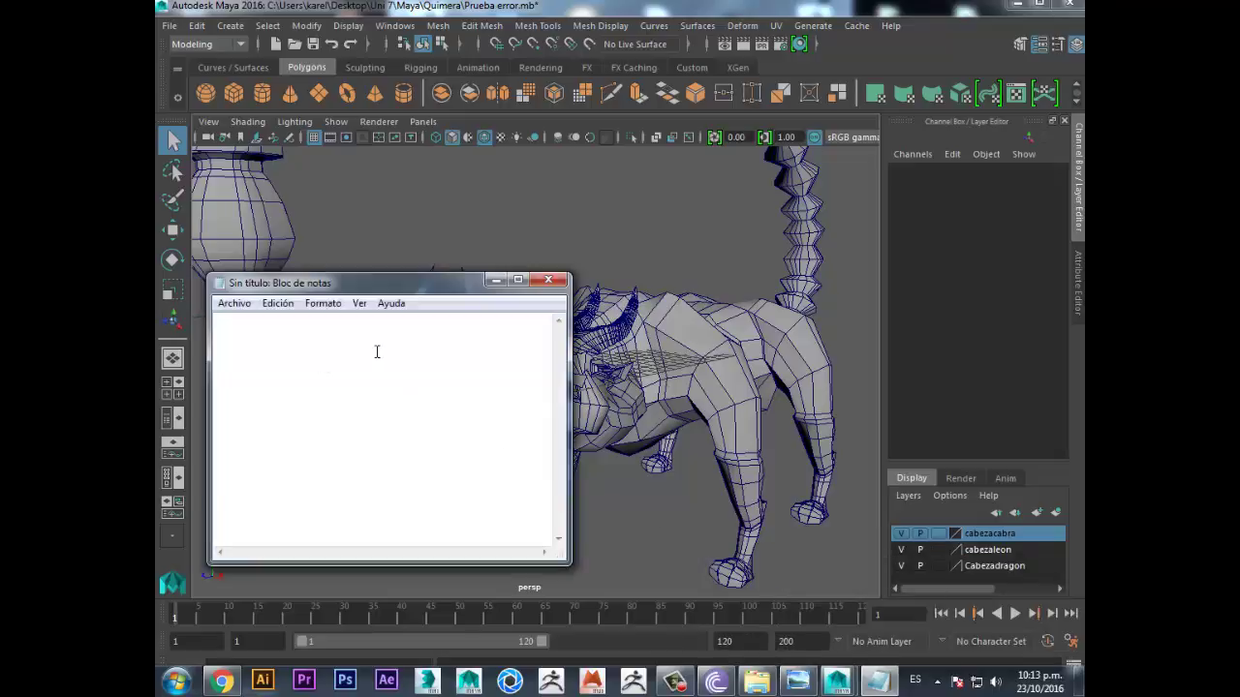
- Write the opening line saying Smooth is applied last to soften the whole body
{"action": "type", "text": "ELSMOOTH"}
{"action": "type", "text": " SE APLICA AL"}
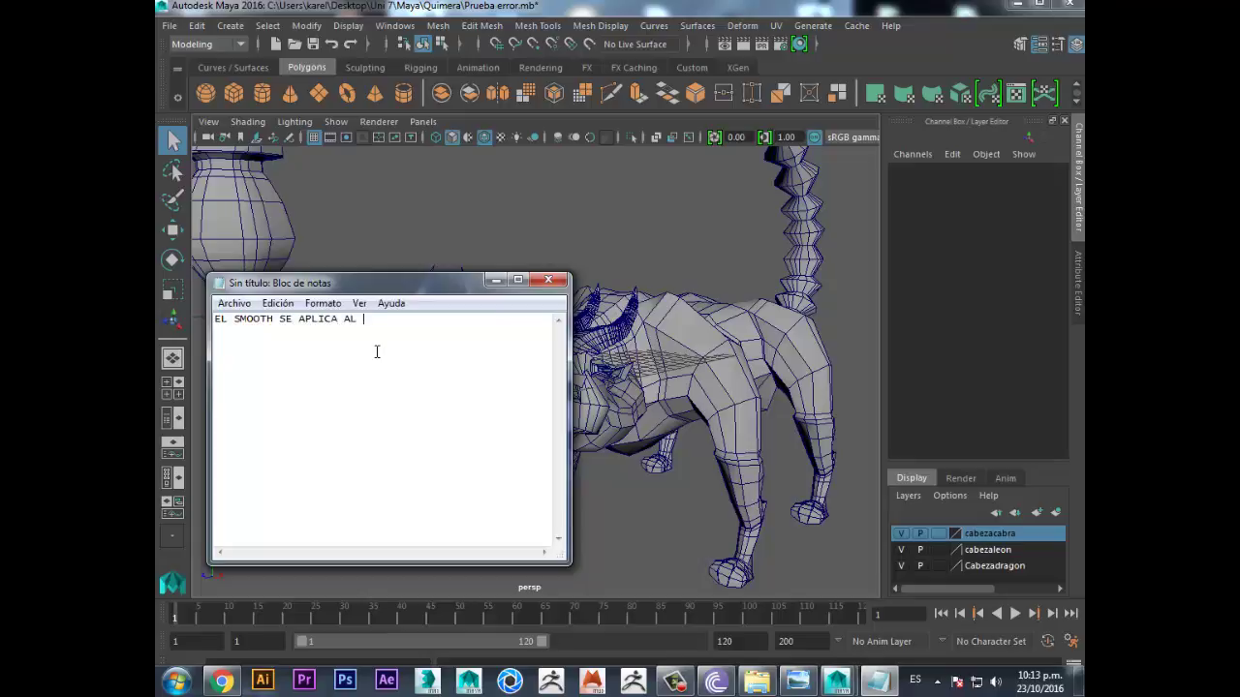
{"action": "type", "text": "IMPO"}
{"action": "type", "text": "ARA SUAVIZAR T"}
{"action": "type", "text": "OD"}
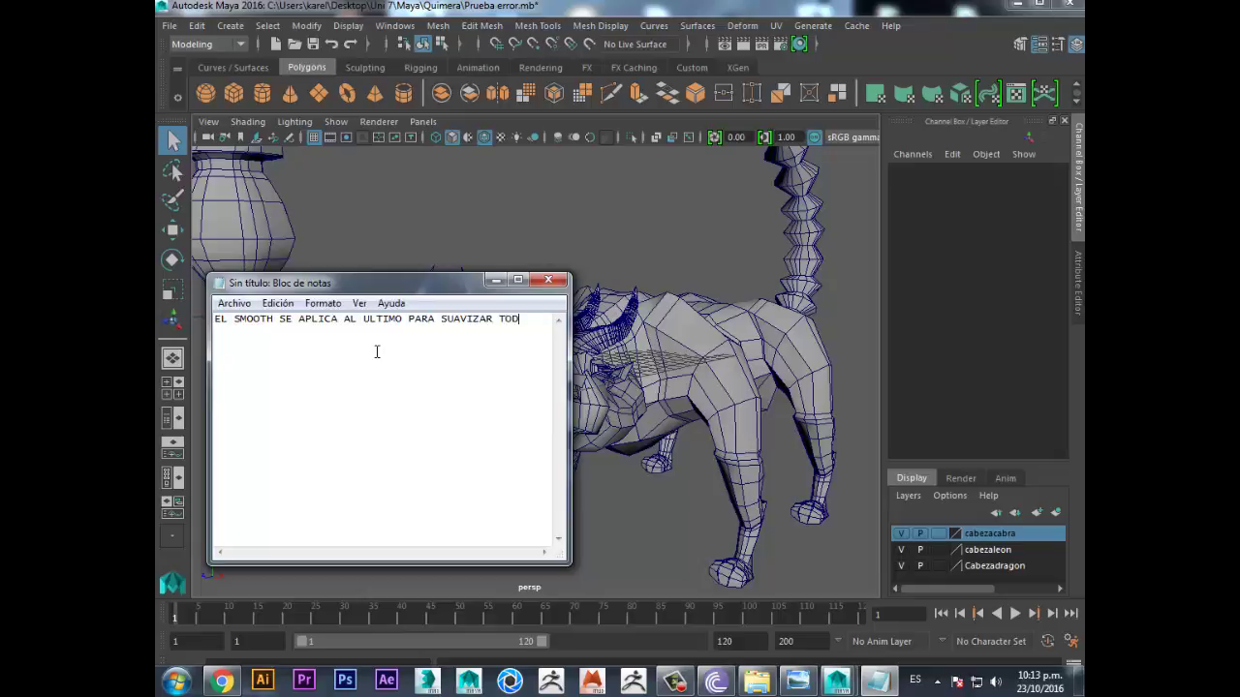
{"action": "type", "text": "OEL CUERPO"}
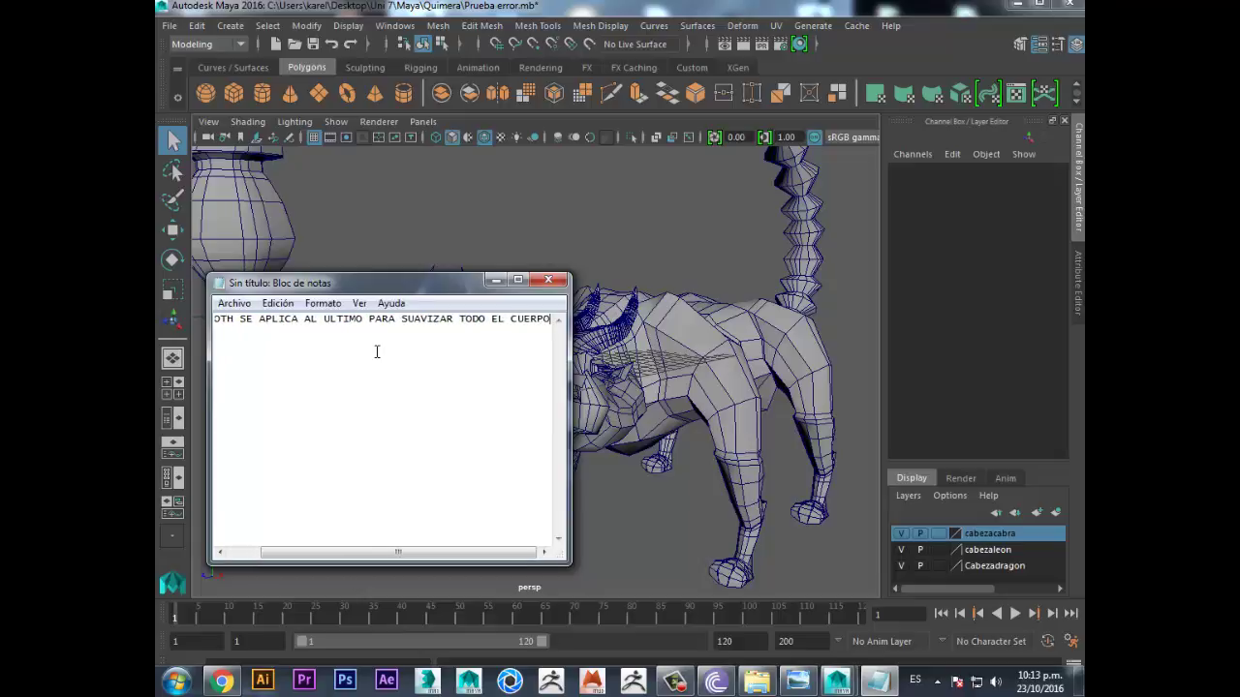
{"action": "key", "text": "Return"}
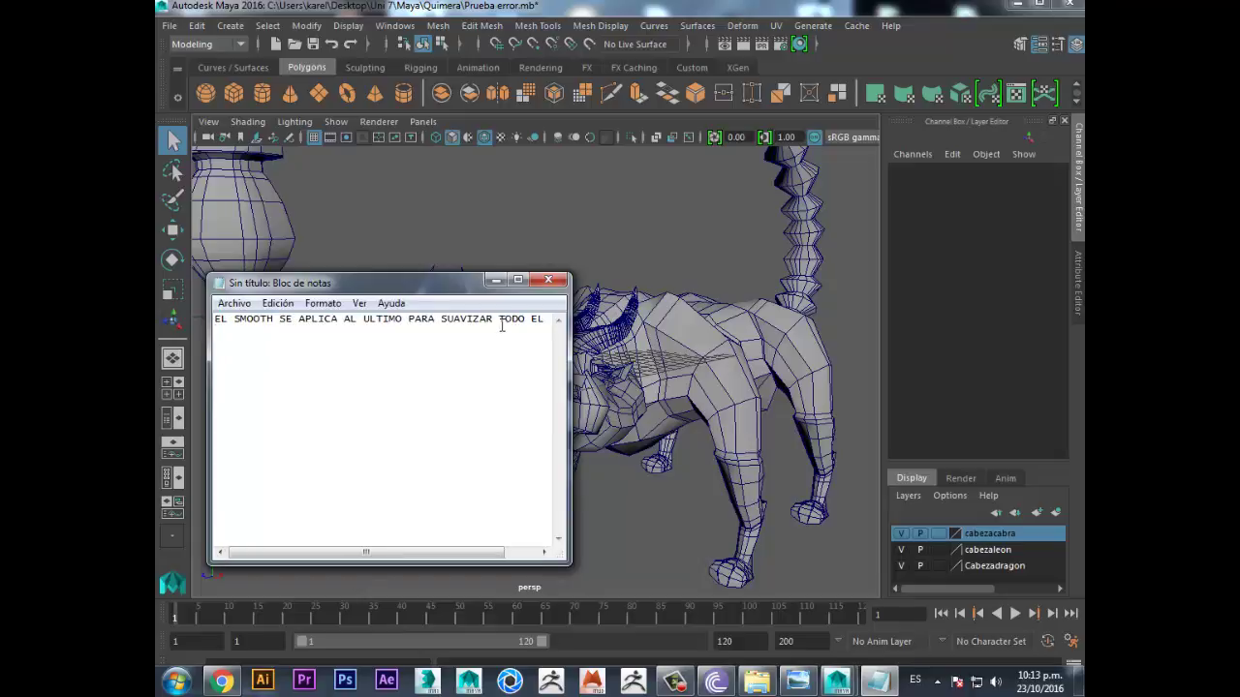
{"action": "left_click", "coordinate": [496, 320]}
{"action": "key", "text": "Return"}
{"action": "left_click", "coordinate": [332, 334]}
{"action": "type", "text": ","}
{"action": "key", "text": "Return"}
- Add that applying Smooth depends on machine power: level 1 for weak, 2 for powerful
{"action": "type", "text": "UANDO SE APL"}
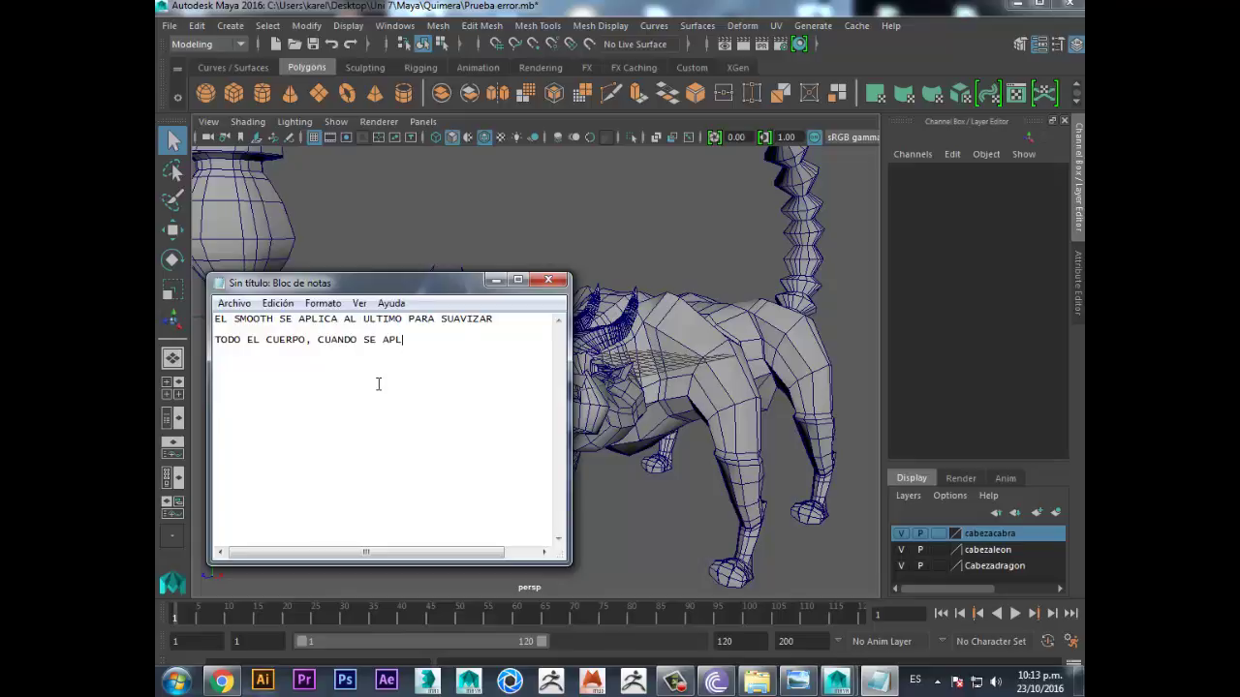
{"action": "type", "text": "ICA SMOOTH, S"}
{"action": "type", "text": "E DEBE CONSIDERAR"}
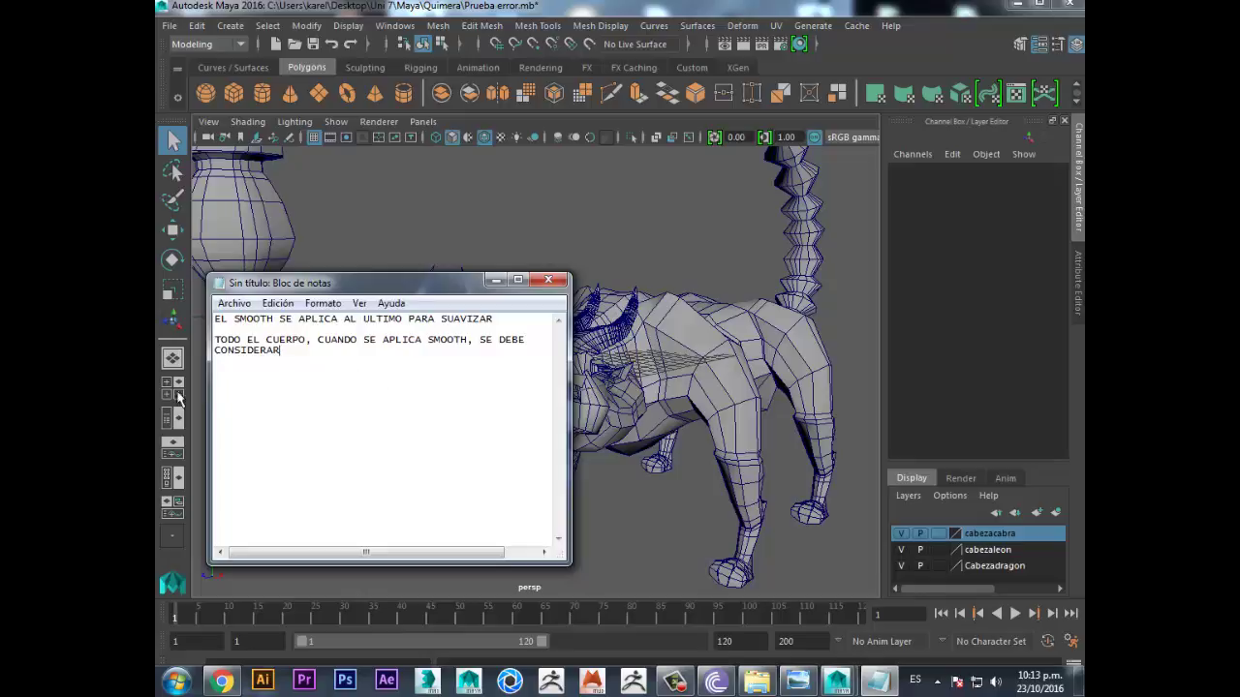
{"action": "left_click", "coordinate": [216, 353]}
{"action": "key", "text": "BackSpace"}
{"action": "key", "text": "Return"}
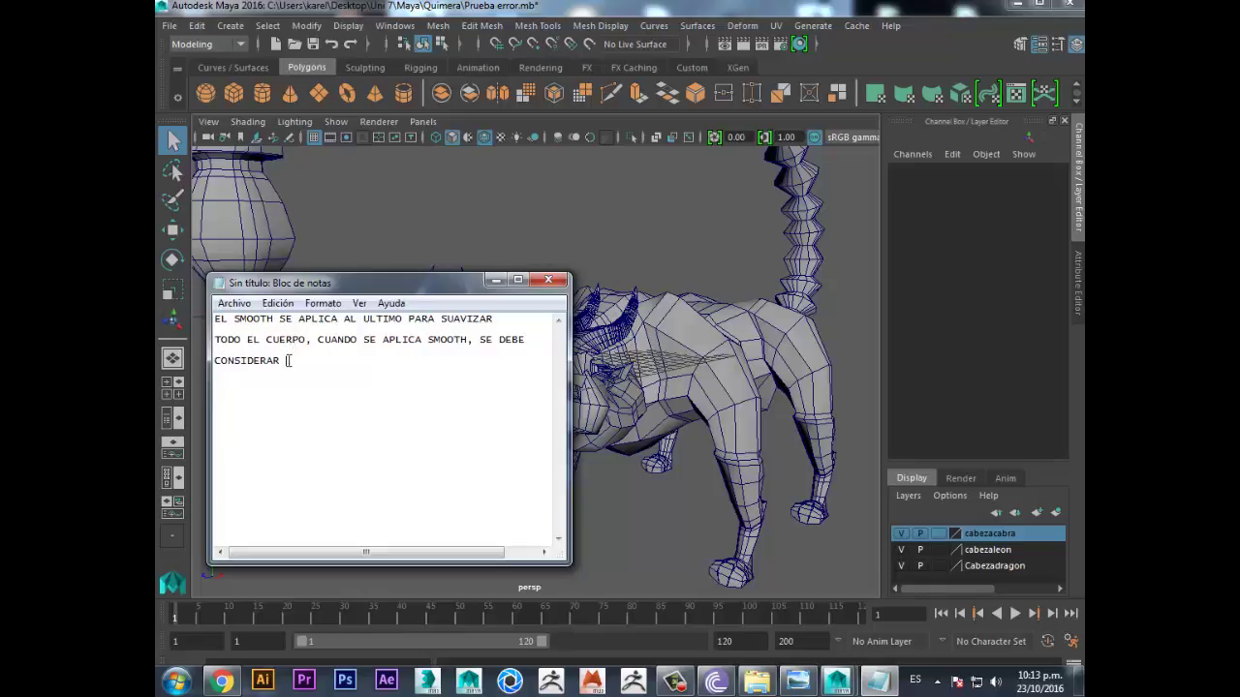
{"action": "type", "text": "QUE TAN "}
{"action": "type", "text": "UINA"}
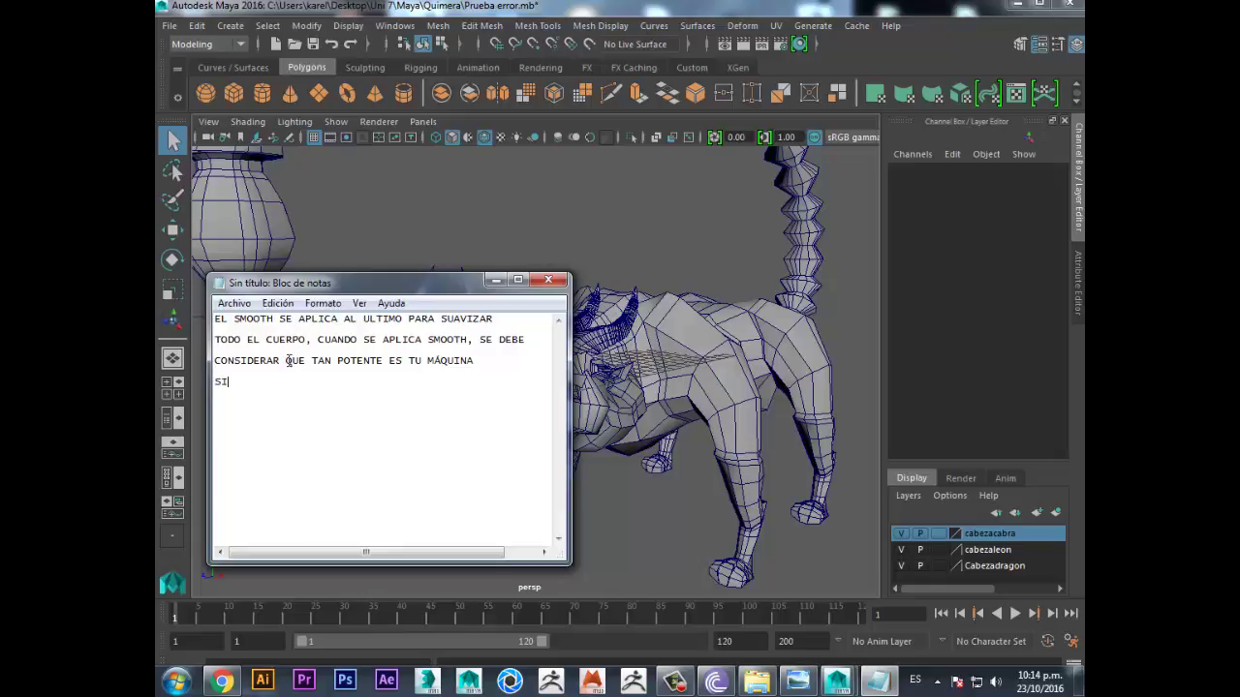
{"action": "key", "text": "BackSpace"}
{"action": "key", "text": "BackSpace"}
{"action": "type", "text": "NO"}
{"action": "type", "text": " TIENES UNA M"}
{"action": "type", "text": "ÁQUINA"}
{"action": "type", "text": " BUENA, PONLO"}
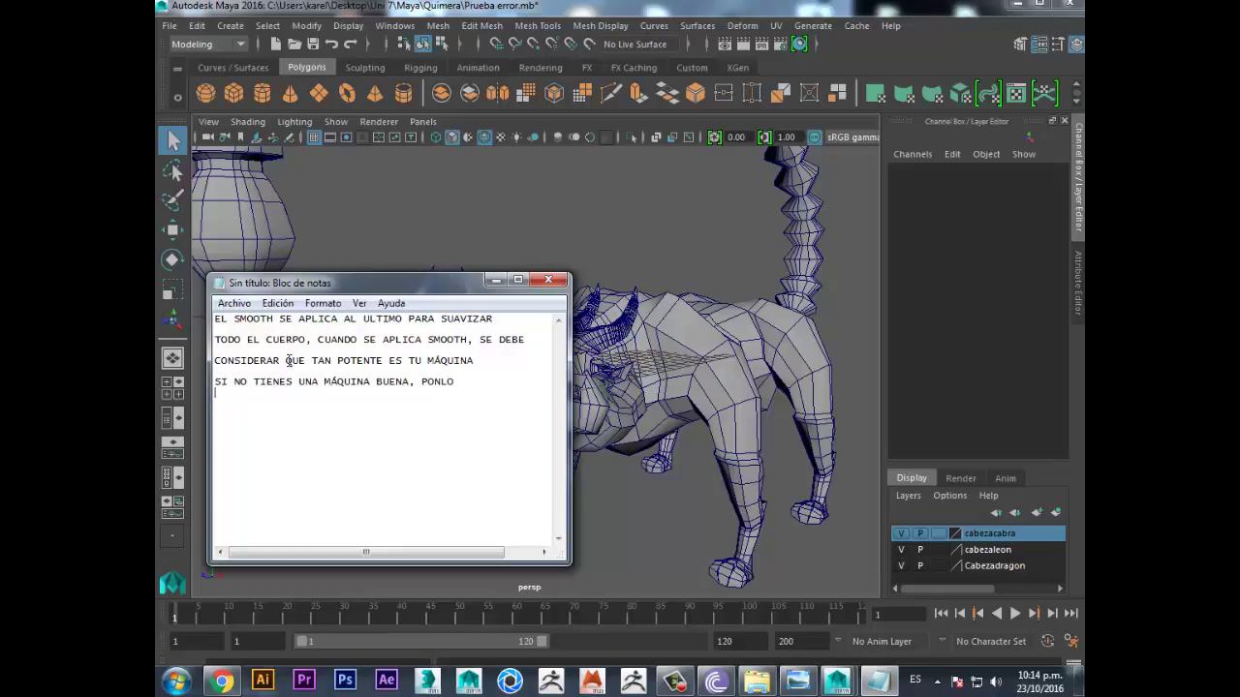
{"action": "type", "text": "LAMENTE A 1 E"}
{"action": "type", "text": "N SMOTTH, ASÍ"}
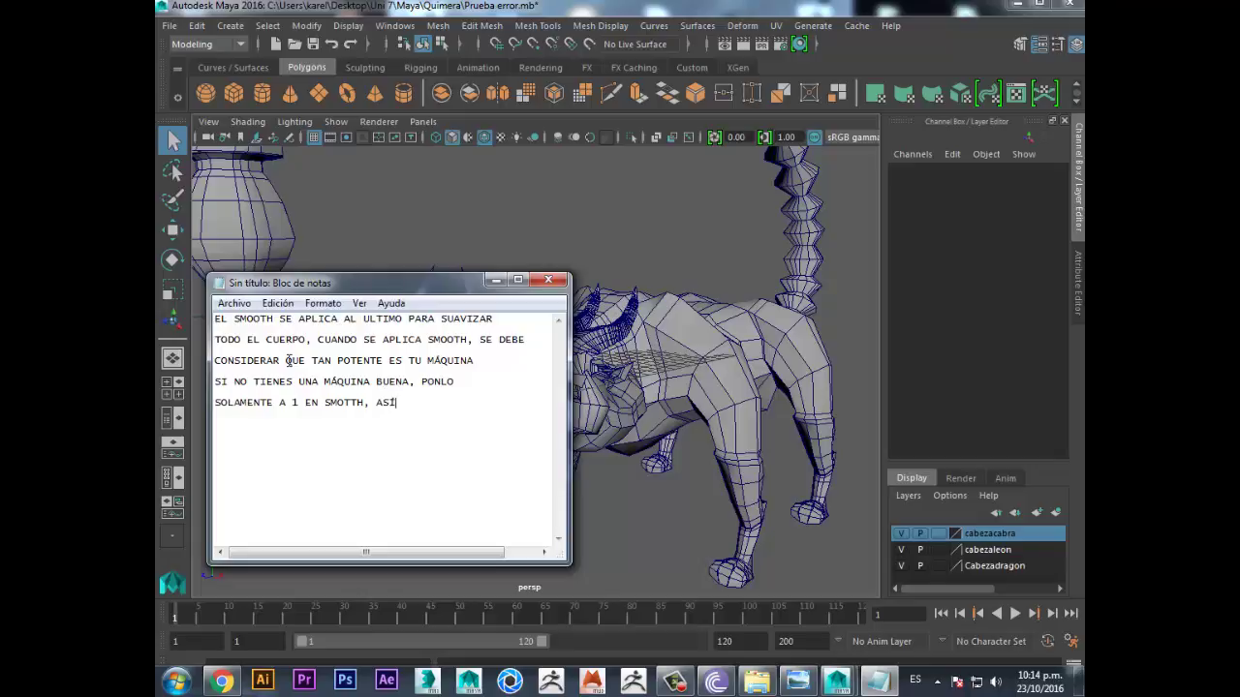
{"action": "type", "text": " T6ENDRA M"}
{"action": "type", "text": "ENOS"}
{"action": "type", "text": "TRAB"}
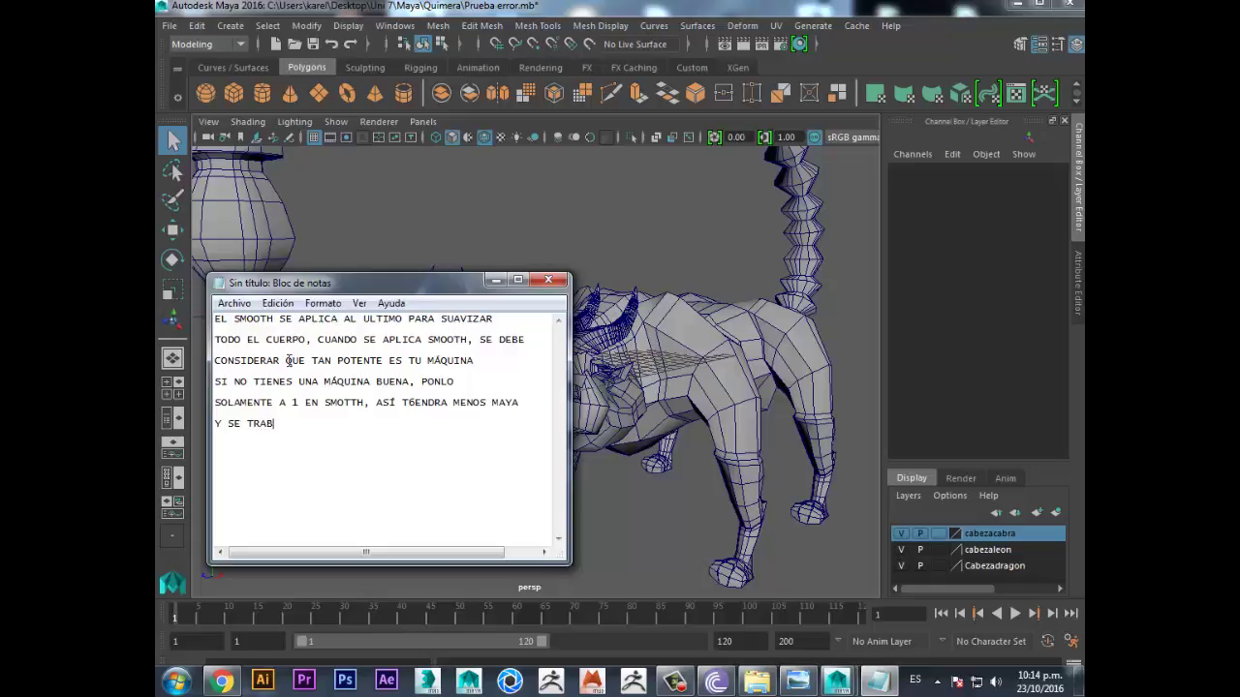
{"action": "type", "text": "MENOS"}
{"action": "type", "text": "ENES UNA"}
{"action": "type", "text": " BUEN"}
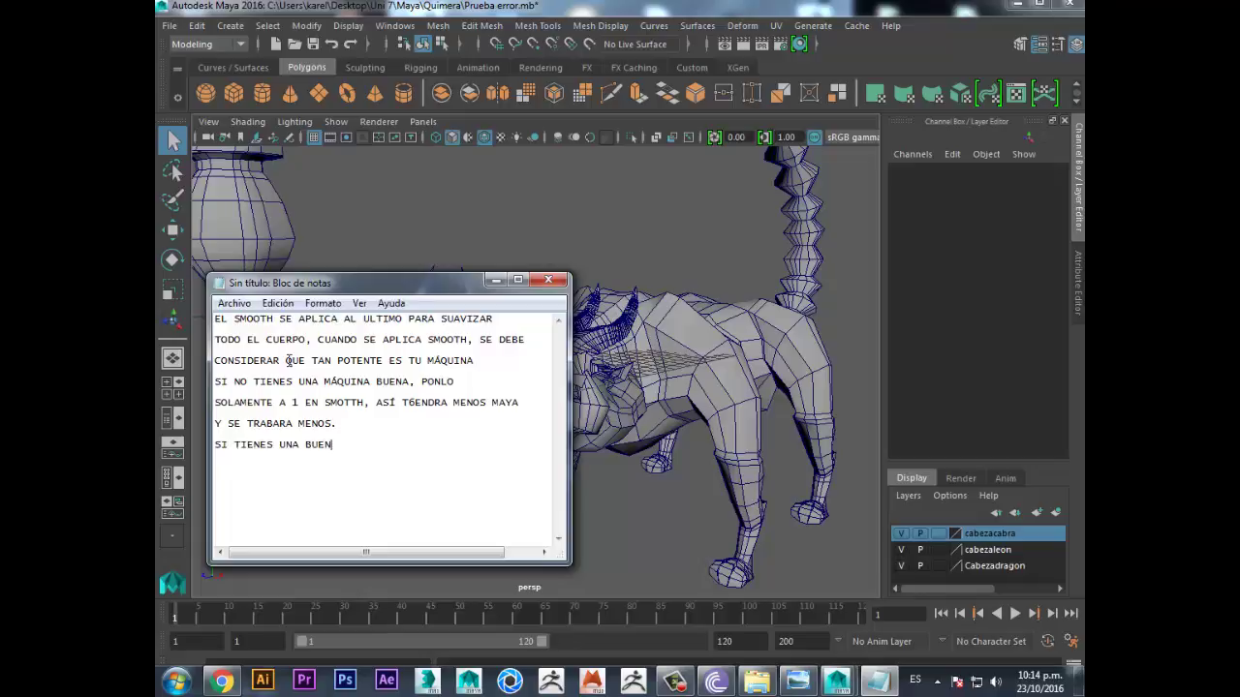
{"action": "type", "text": "NA PONLO A 2 "}
{"action": "type", "text": "EN SMOOTH."}
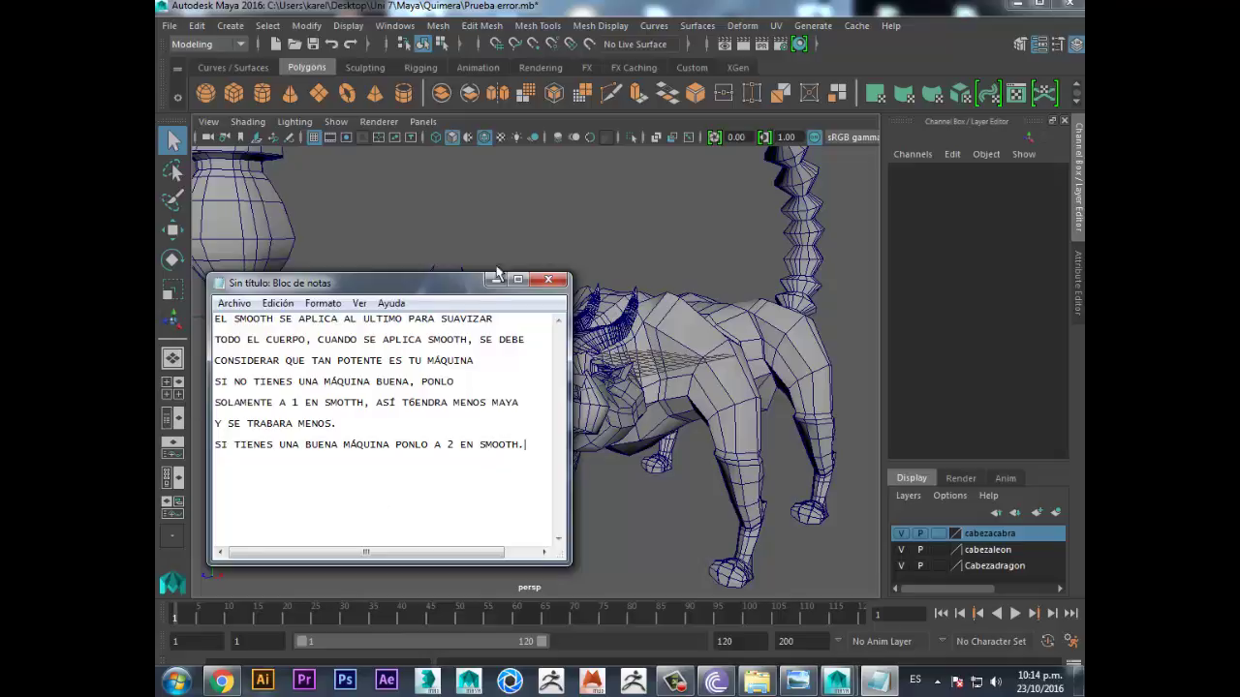
- Back in Maya, smooth the chimera from reset Smooth settings with Division levels 2
{"action": "left_click", "coordinate": [173, 140]}
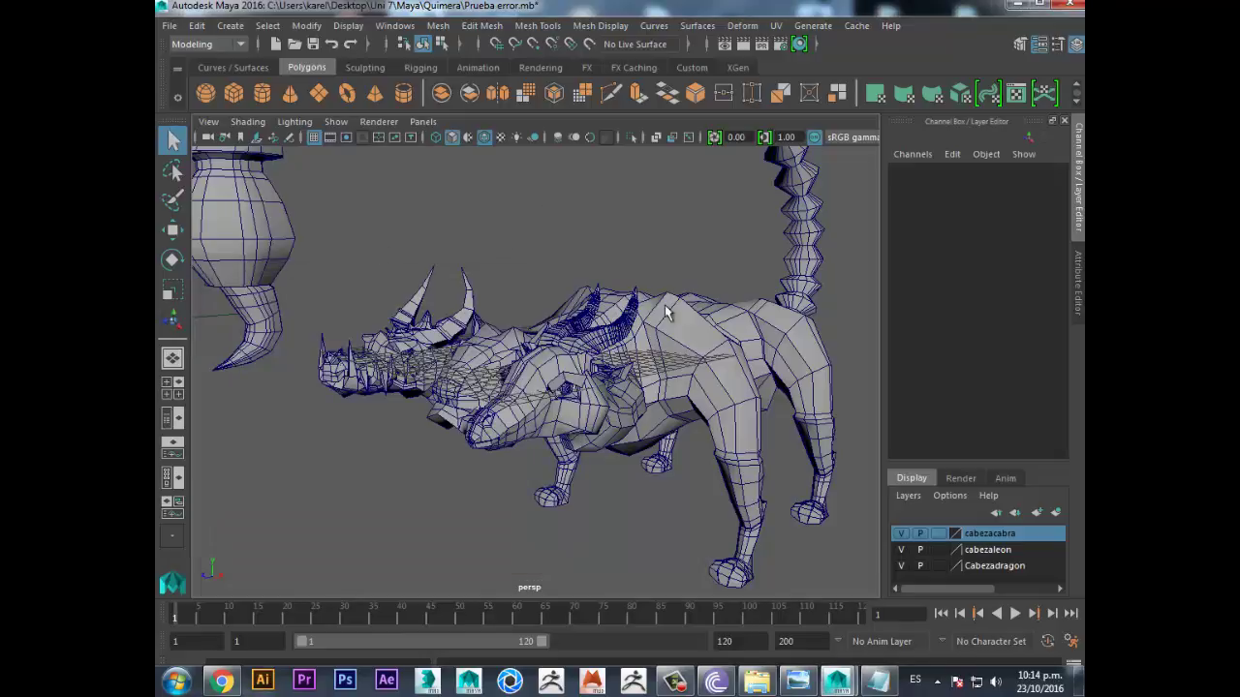
{"action": "left_click", "coordinate": [687, 380]}
{"action": "left_click_drag", "start_coordinate": [688, 380], "coordinate": [562, 404], "text": "alt"}
{"action": "left_click_drag", "start_coordinate": [648, 388], "coordinate": [574, 355], "text": "alt"}
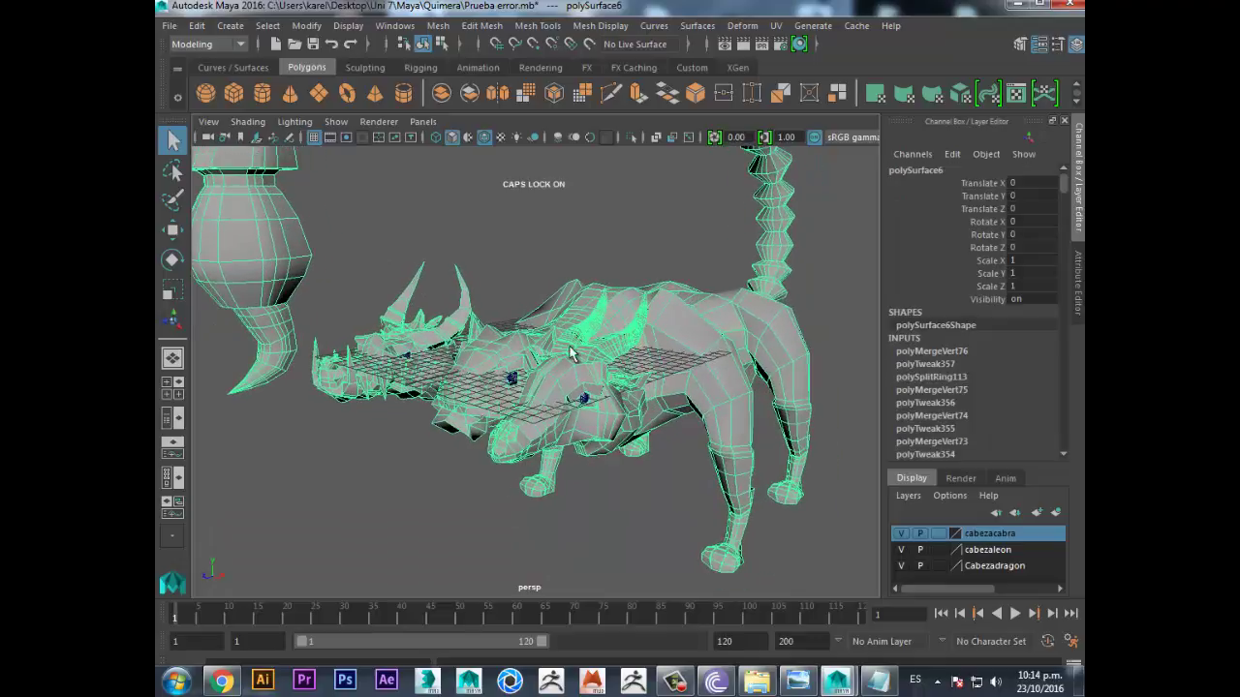
{"action": "left_click", "coordinate": [438, 25]}
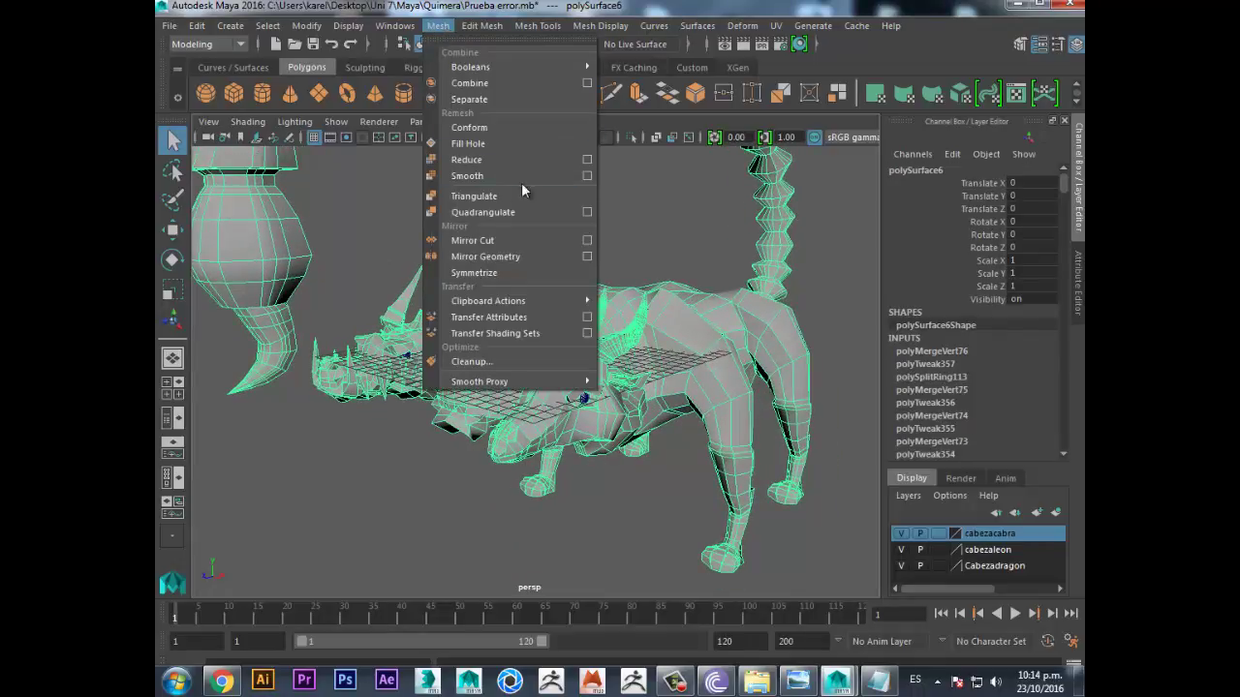
{"action": "left_click", "coordinate": [587, 175]}
{"action": "left_click", "coordinate": [487, 253]}
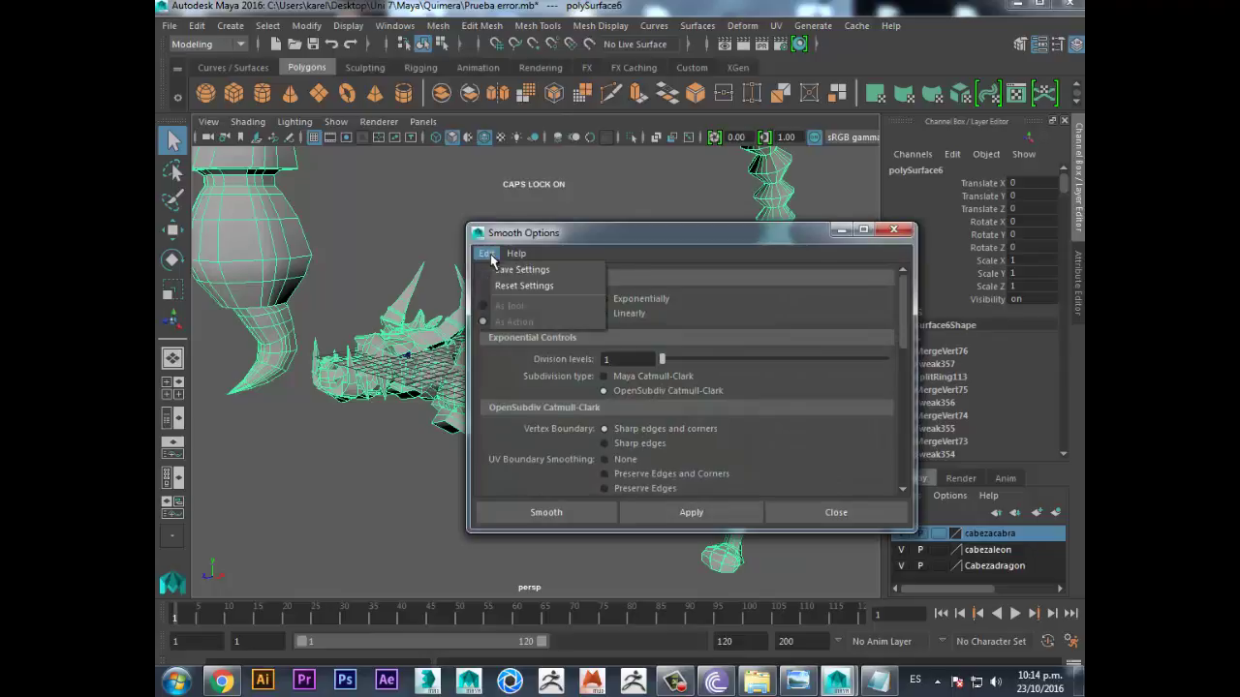
{"action": "left_click", "coordinate": [523, 286]}
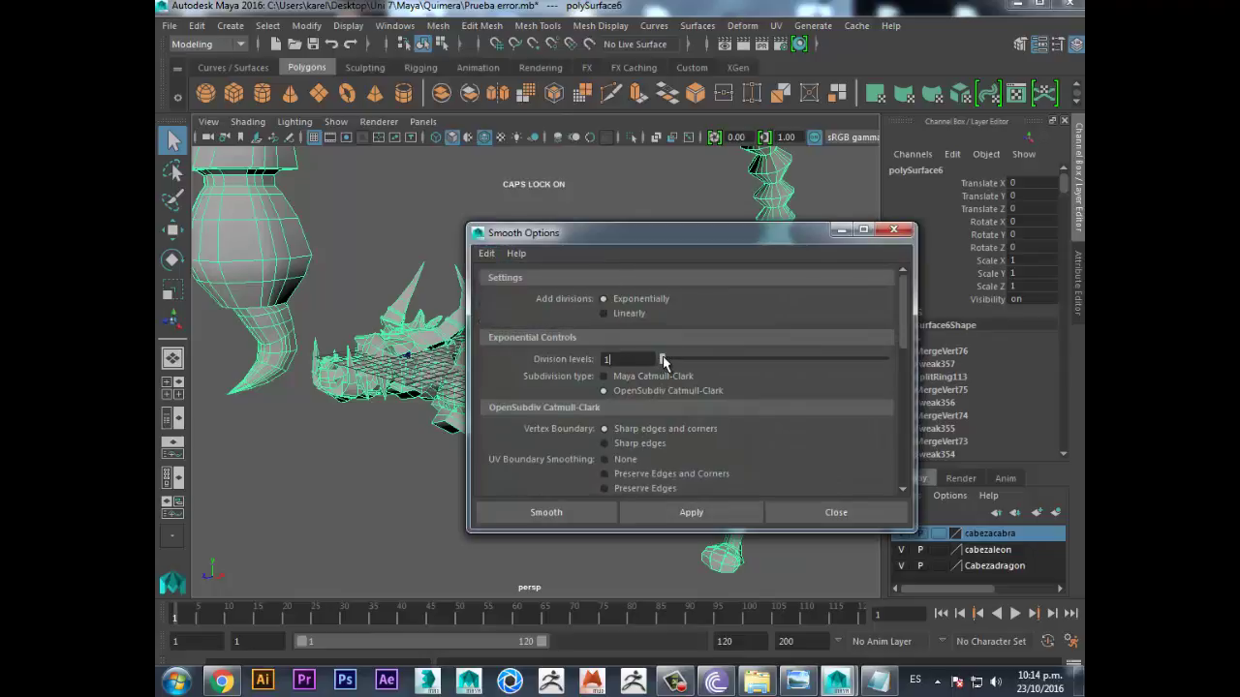
{"action": "left_click_drag", "start_coordinate": [664, 359], "coordinate": [705, 364]}
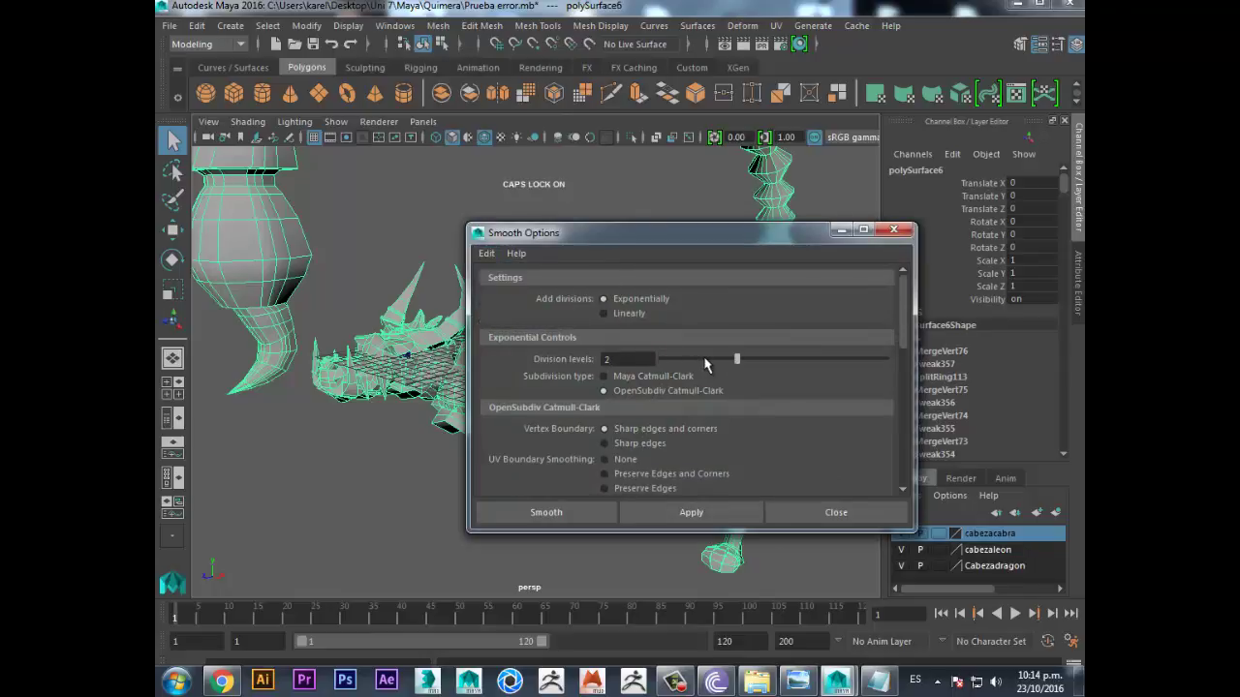
{"action": "left_click", "coordinate": [580, 512]}
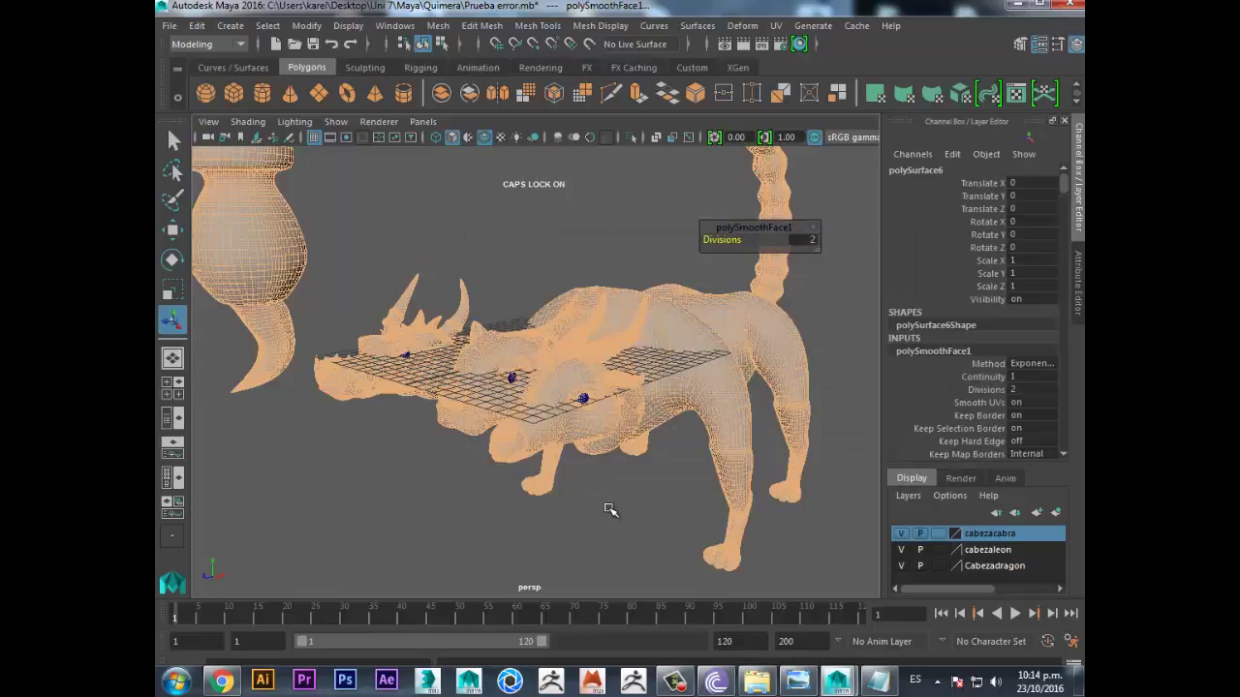
- Deselect the smoothed chimera and orbit and zoom to view its three heads
{"action": "left_click", "coordinate": [611, 510]}
{"action": "key", "text": "q"}
{"action": "left_click_drag", "start_coordinate": [605, 508], "coordinate": [642, 487], "text": "alt"}
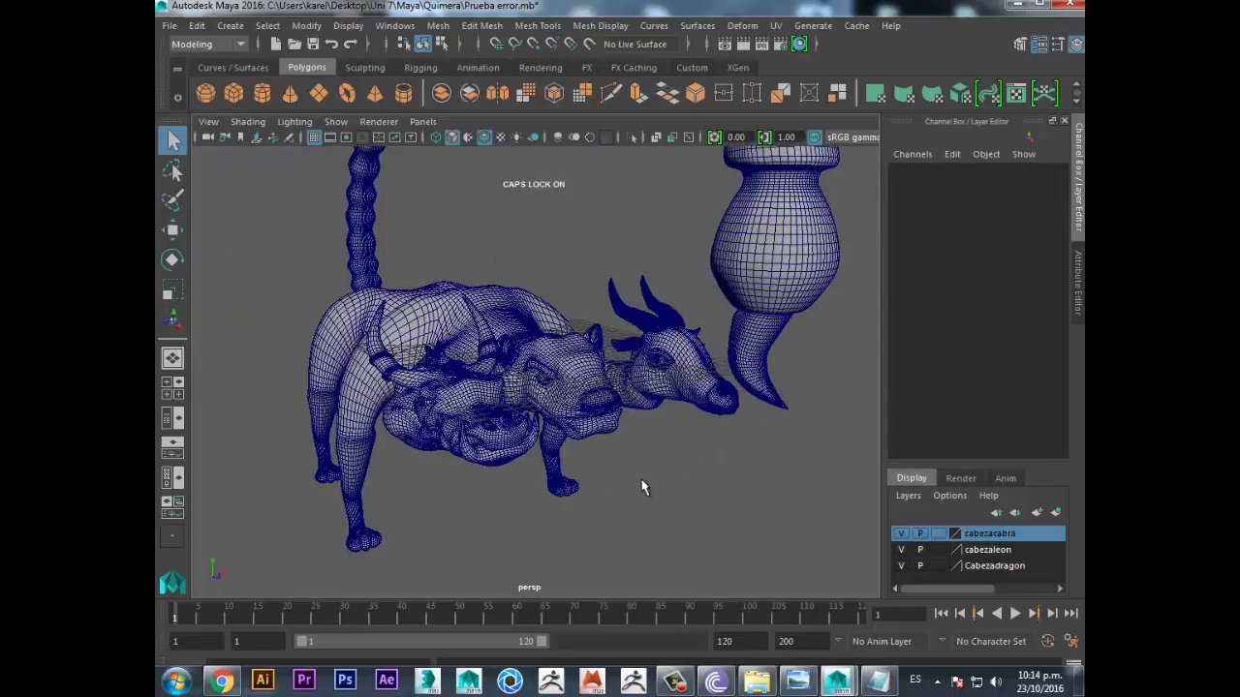
{"action": "scroll", "coordinate": [598, 429], "scroll_direction": "up", "scroll_amount": 3}
{"action": "scroll", "coordinate": [598, 430], "scroll_direction": "up", "scroll_amount": 3}
{"action": "scroll", "coordinate": [636, 442], "scroll_direction": "up", "scroll_amount": 3}
{"action": "mouse_move", "coordinate": [637, 443]}
{"action": "left_mouse_down", "text": "alt"}
{"action": "mouse_move", "coordinate": [351, 445]}
{"action": "mouse_move", "coordinate": [440, 433]}
{"action": "mouse_move", "coordinate": [448, 465]}
{"action": "mouse_move", "coordinate": [490, 436]}
{"action": "mouse_move", "coordinate": [471, 471]}
{"action": "mouse_move", "coordinate": [512, 471]}
{"action": "left_mouse_up", "text": "alt"}
{"action": "scroll", "coordinate": [440, 433], "scroll_direction": "down", "scroll_amount": 5}
{"action": "scroll", "coordinate": [493, 475], "scroll_direction": "up", "scroll_amount": 3}
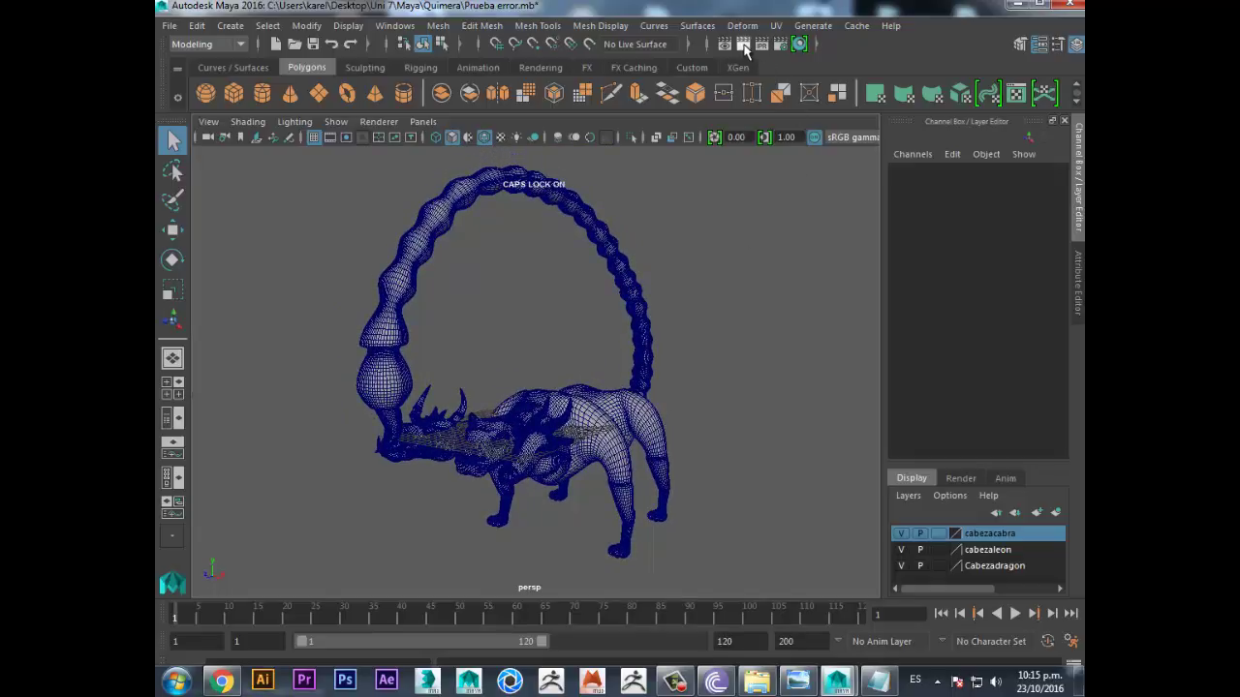
{"action": "left_click", "coordinate": [675, 681]}
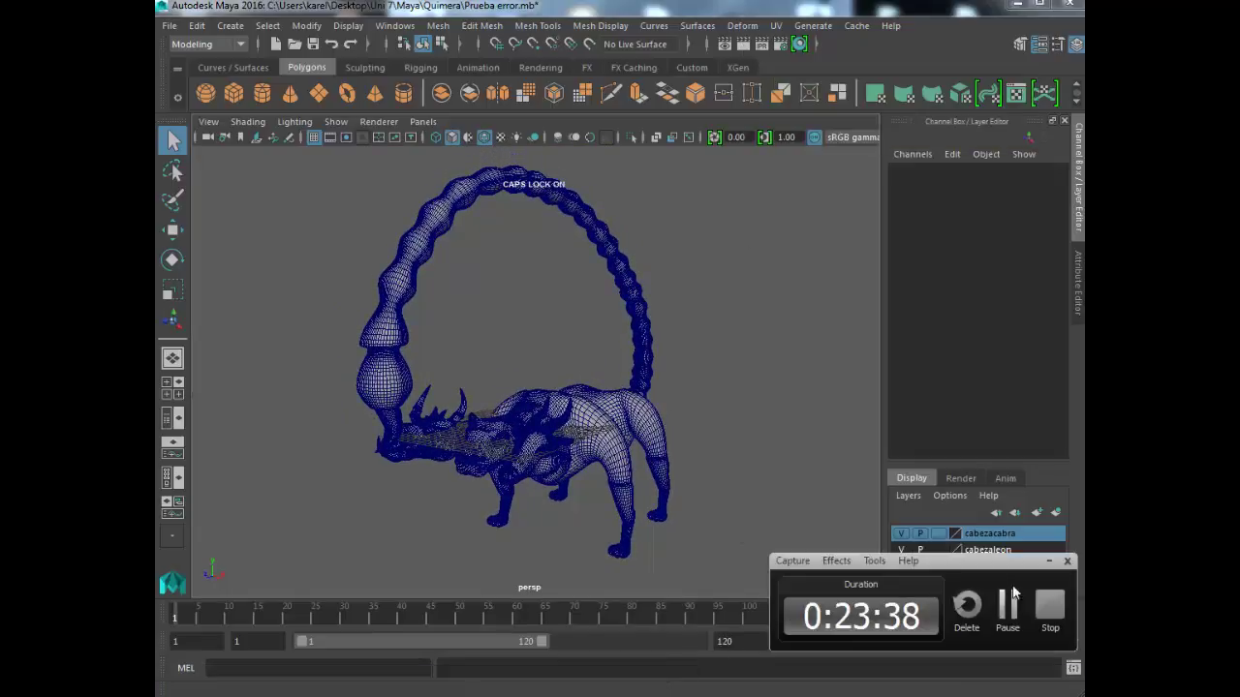
{"action": "left_click", "coordinate": [1048, 561]}
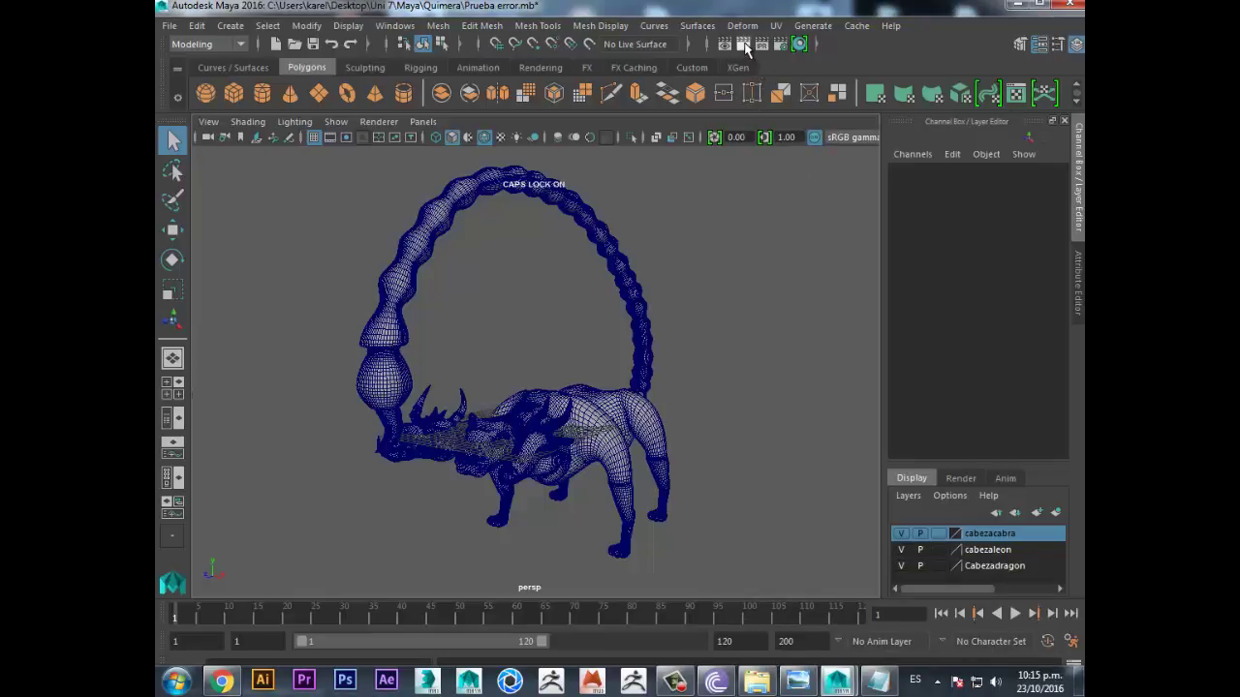
{"action": "left_click", "coordinate": [743, 44]}
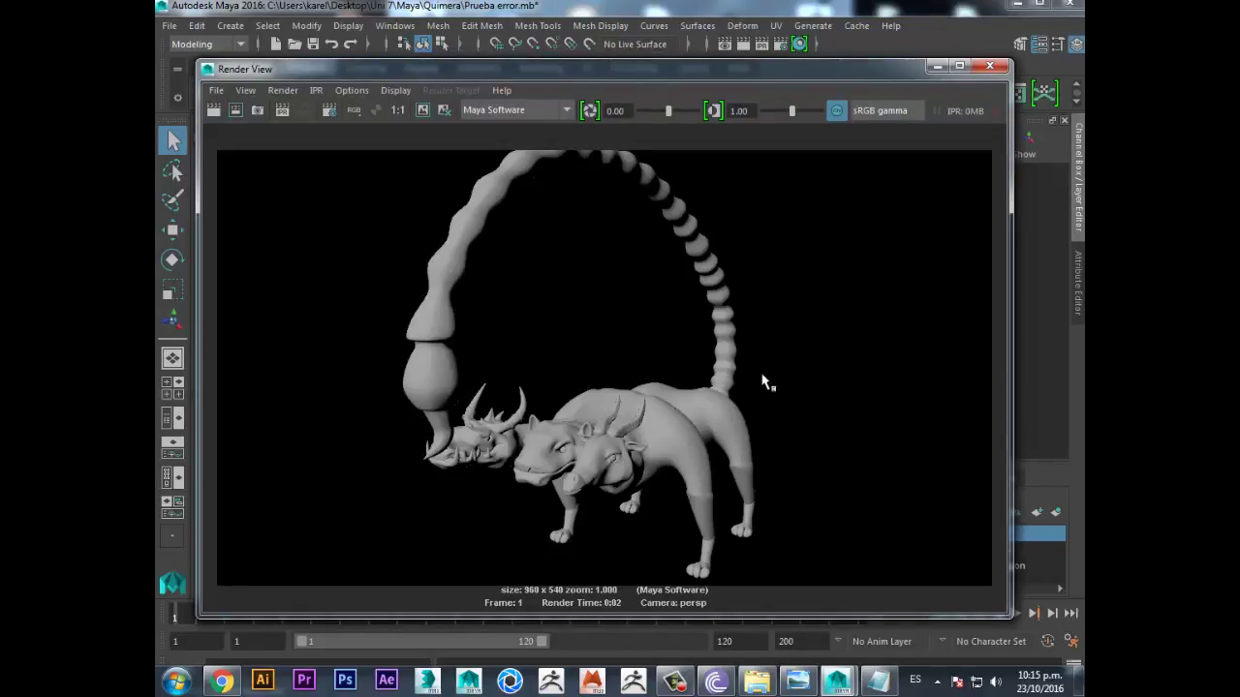
{"action": "left_click", "coordinate": [990, 66]}
{"action": "scroll", "coordinate": [599, 455], "scroll_direction": "up", "scroll_amount": 3}
{"action": "scroll", "coordinate": [581, 427], "scroll_direction": "up", "scroll_amount": 3}
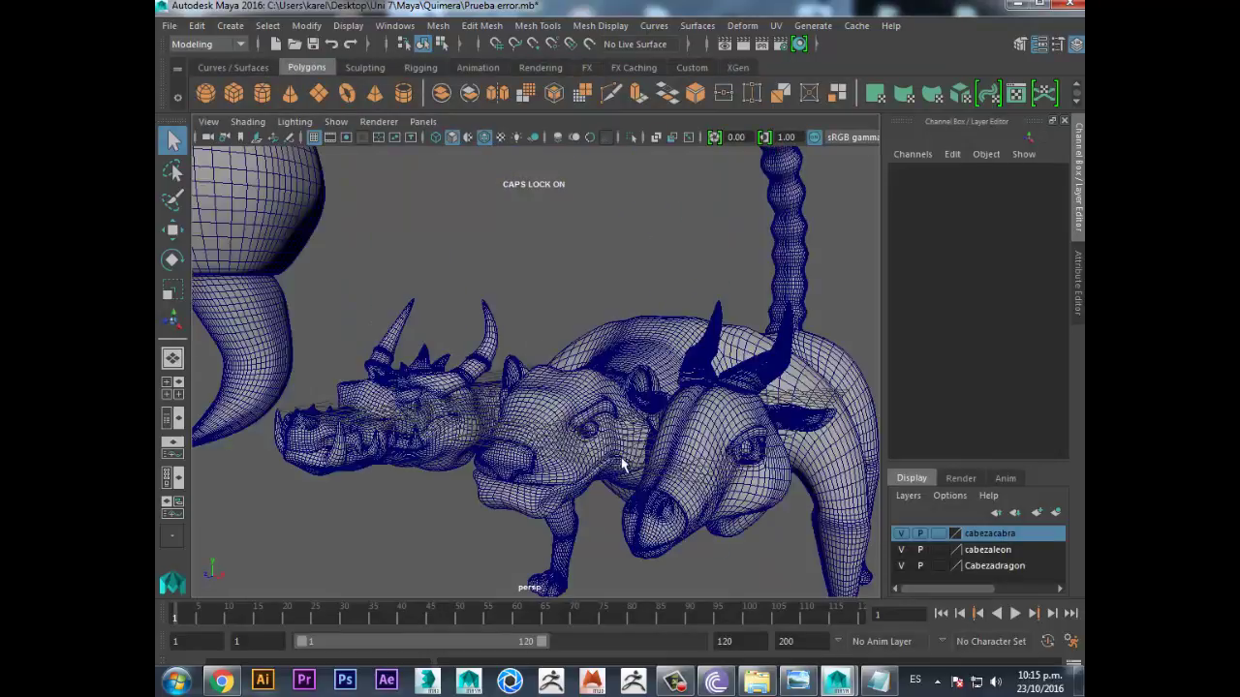
{"action": "scroll", "coordinate": [662, 446], "scroll_direction": "up", "scroll_amount": 2}
{"action": "left_click_drag", "start_coordinate": [662, 446], "coordinate": [649, 443], "text": "alt"}
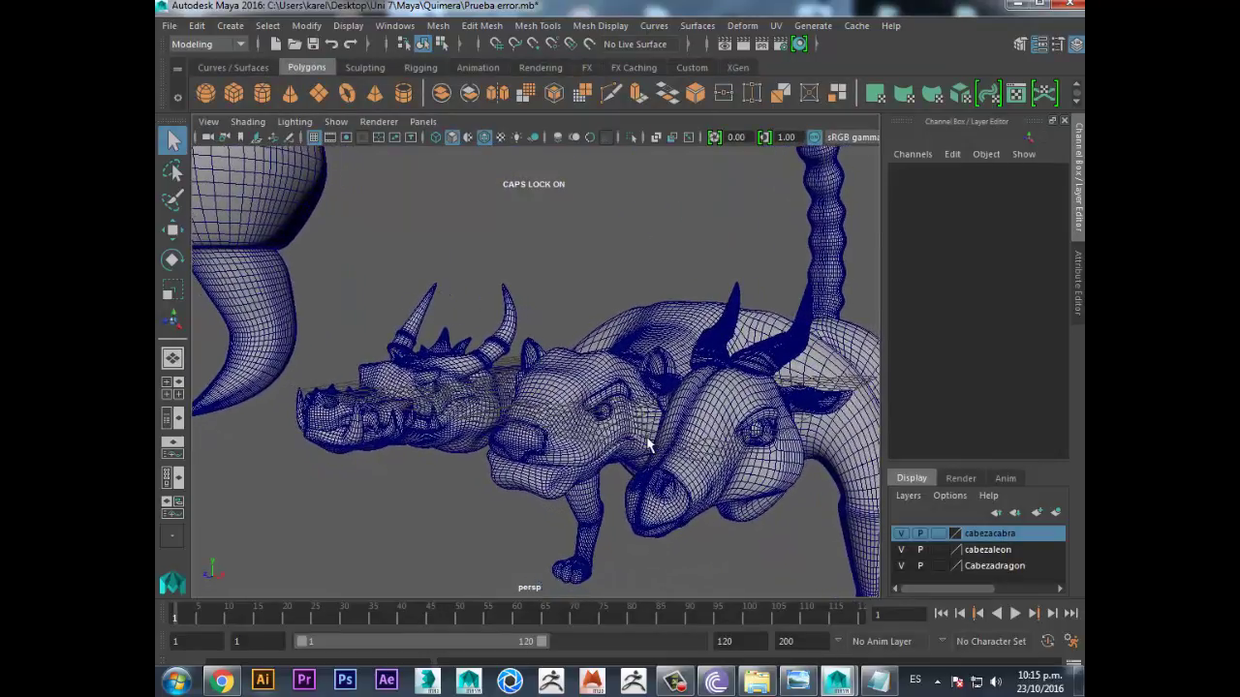
{"action": "left_click", "coordinate": [743, 46]}
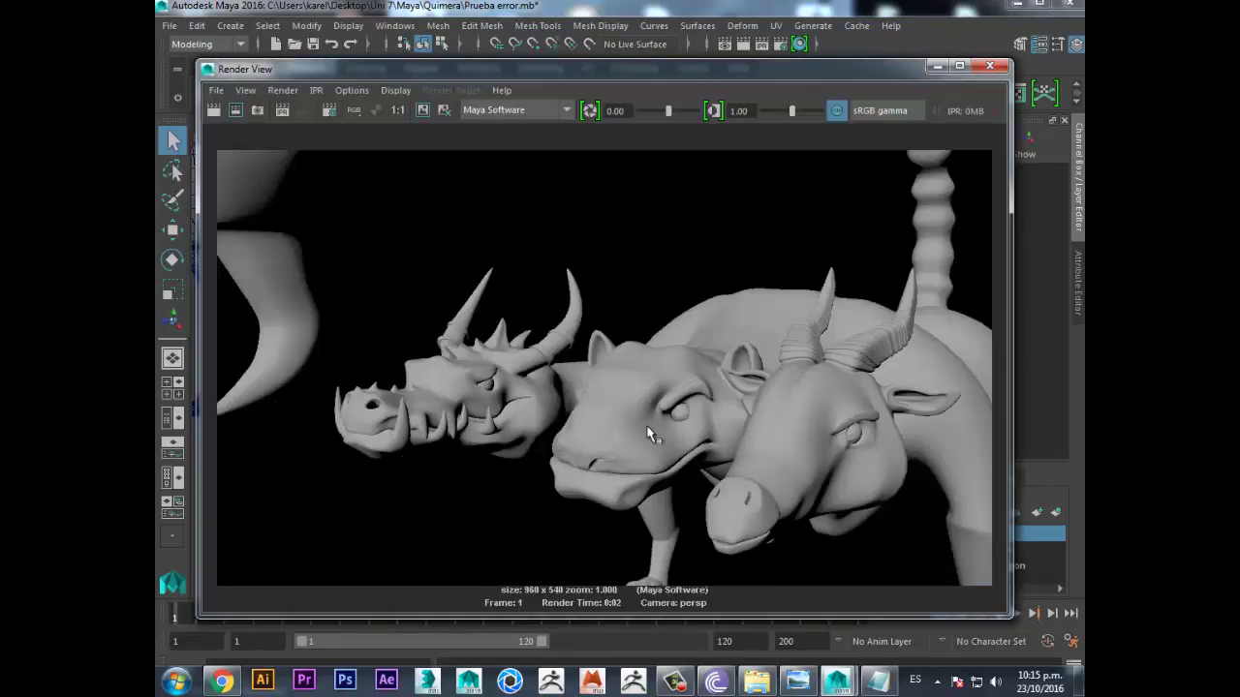
{"action": "left_click", "coordinate": [990, 65]}
{"action": "mouse_move", "coordinate": [543, 378]}
{"action": "left_mouse_down", "text": "alt"}
{"action": "mouse_move", "coordinate": [658, 385]}
{"action": "mouse_move", "coordinate": [608, 415]}
{"action": "mouse_move", "coordinate": [678, 526]}
{"action": "left_mouse_up", "text": "alt"}
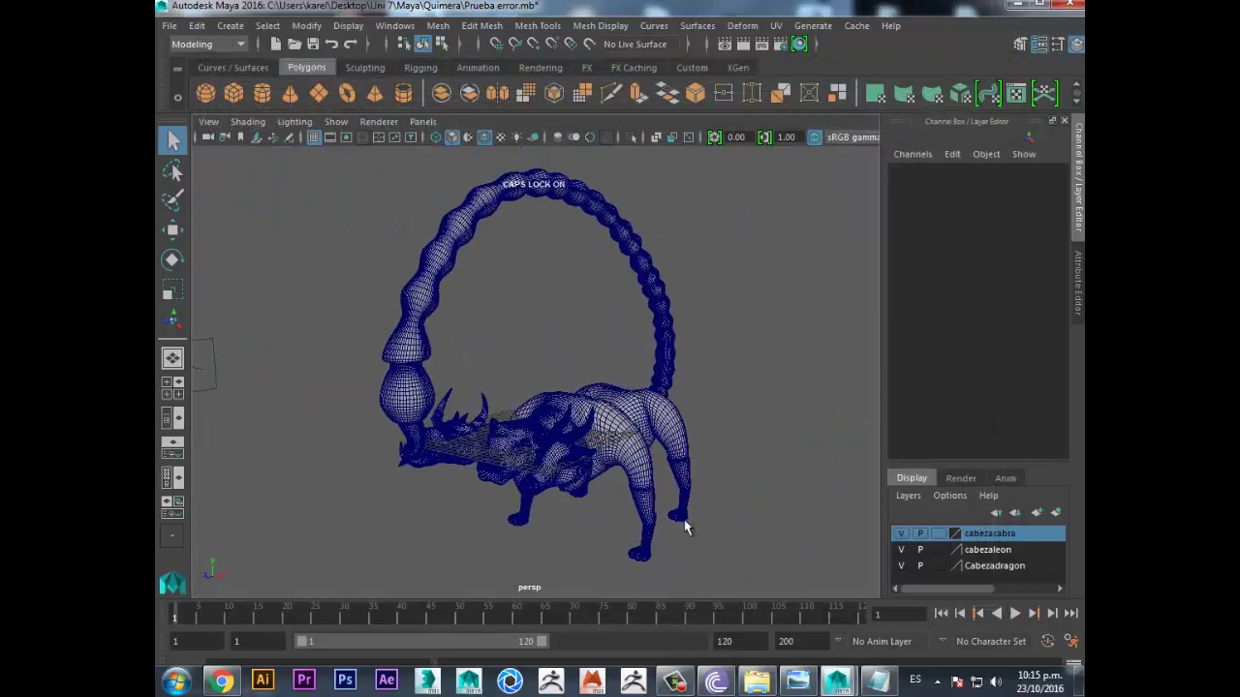
{"action": "left_click", "coordinate": [797, 680]}
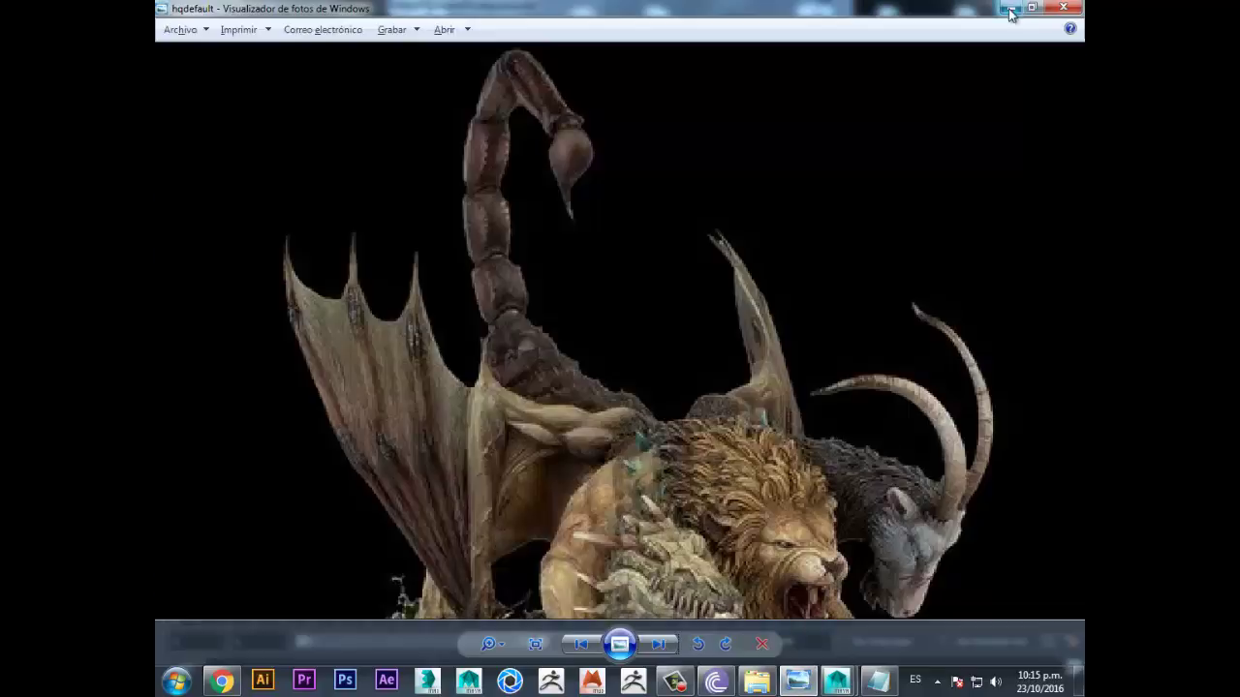
{"action": "left_click", "coordinate": [1064, 6]}
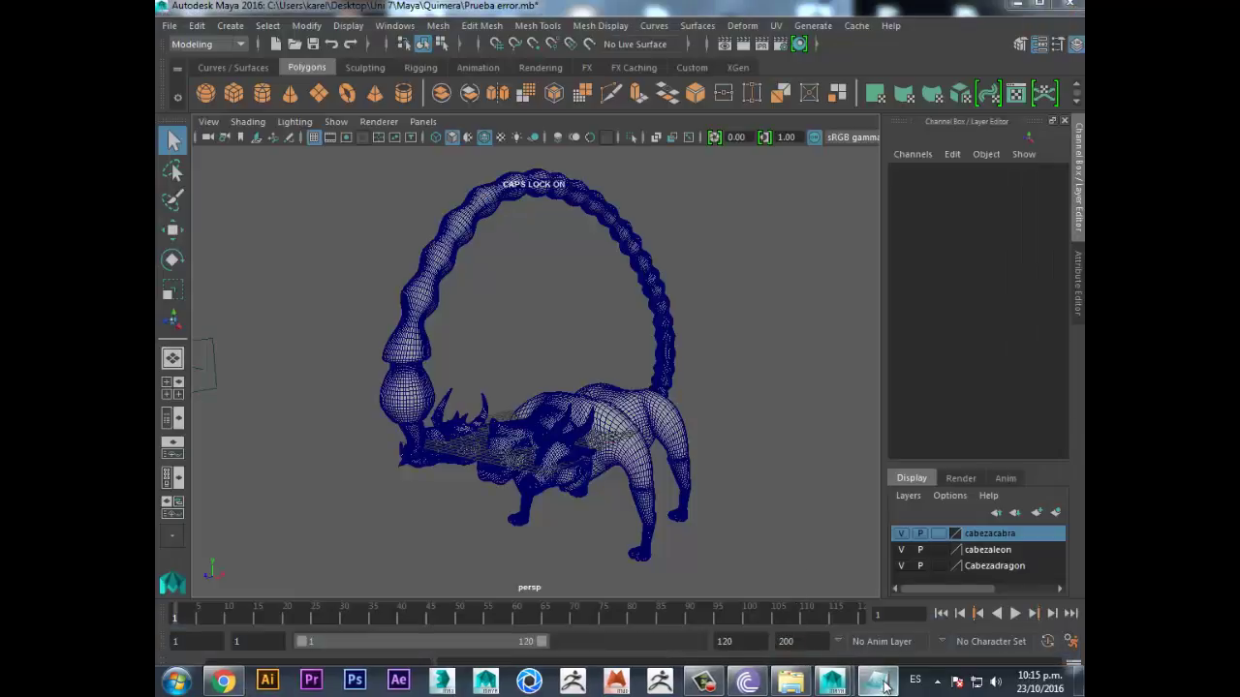
{"action": "left_click", "coordinate": [875, 681]}
- Replace the notes with a message offering a character-painting tutorial and asking viewers to subscribe
{"action": "left_click_drag", "start_coordinate": [526, 448], "coordinate": [222, 303]}
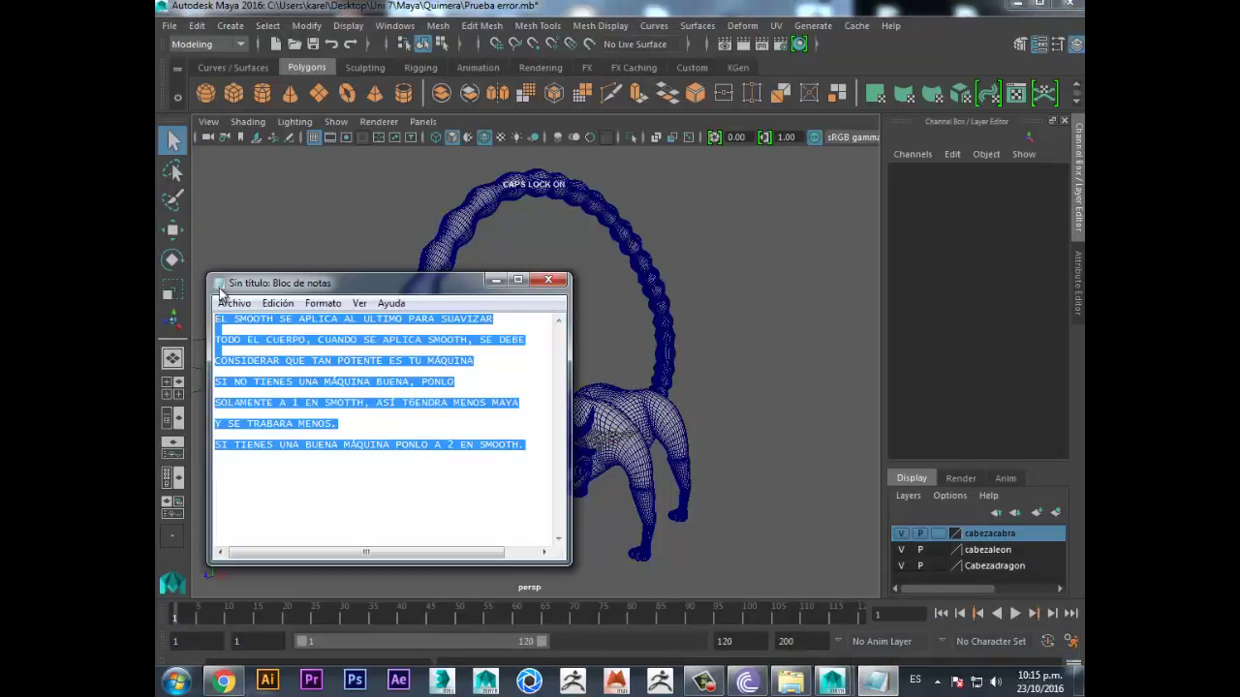
{"action": "key", "text": "Delete"}
{"action": "type", "text": "SI"}
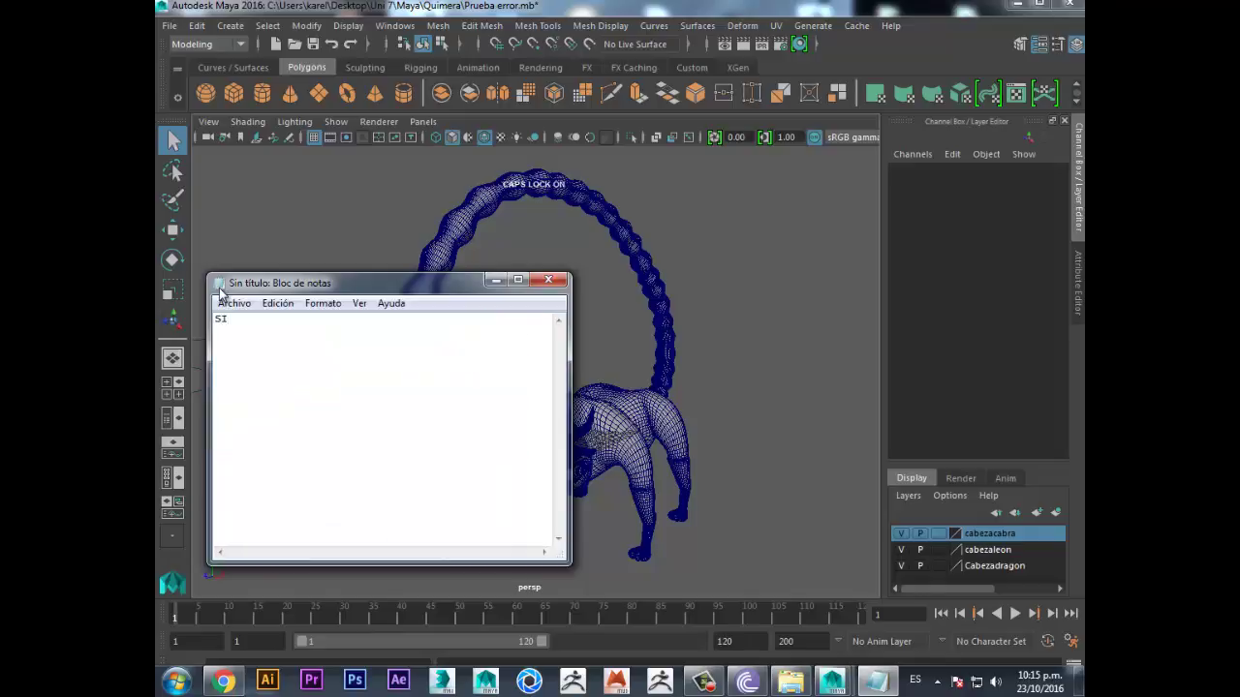
{"action": "type", "text": " TE INTERESA "}
{"action": "type", "text": "QUE HAGA EL T"}
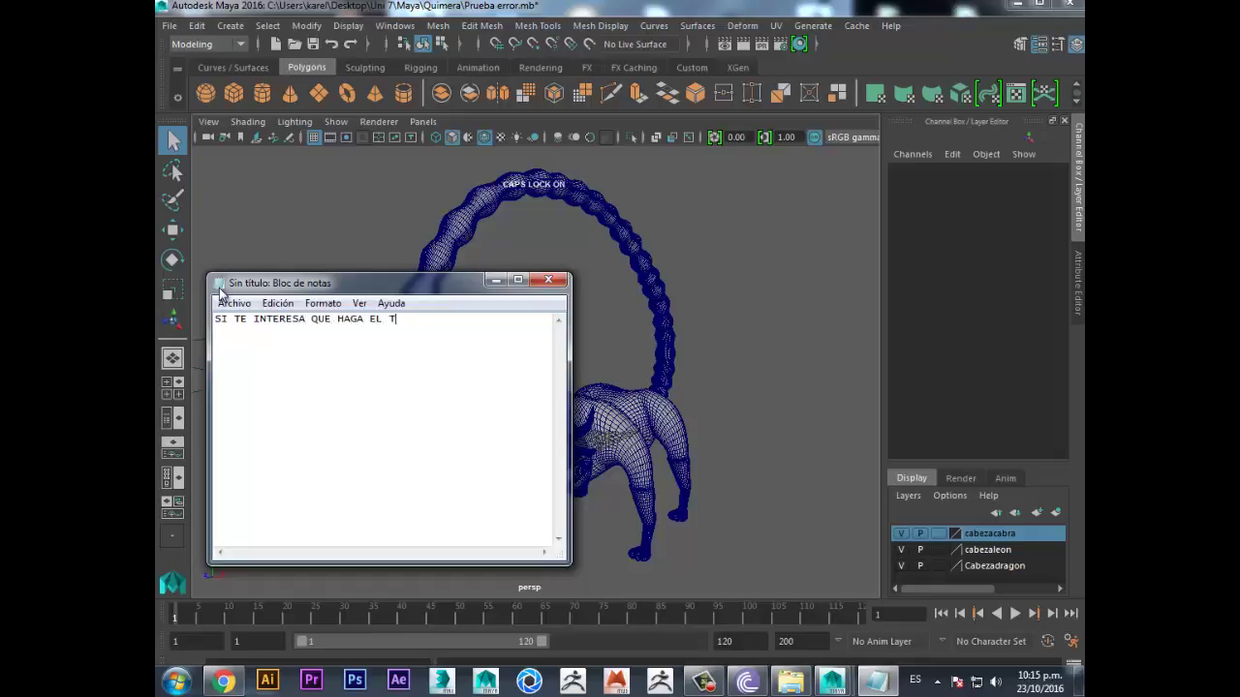
{"action": "type", "text": "UTORIAL DE  "}
{"action": "type", "text": "COMO"}
{"action": "type", "text": " PINTAR EL PER"}
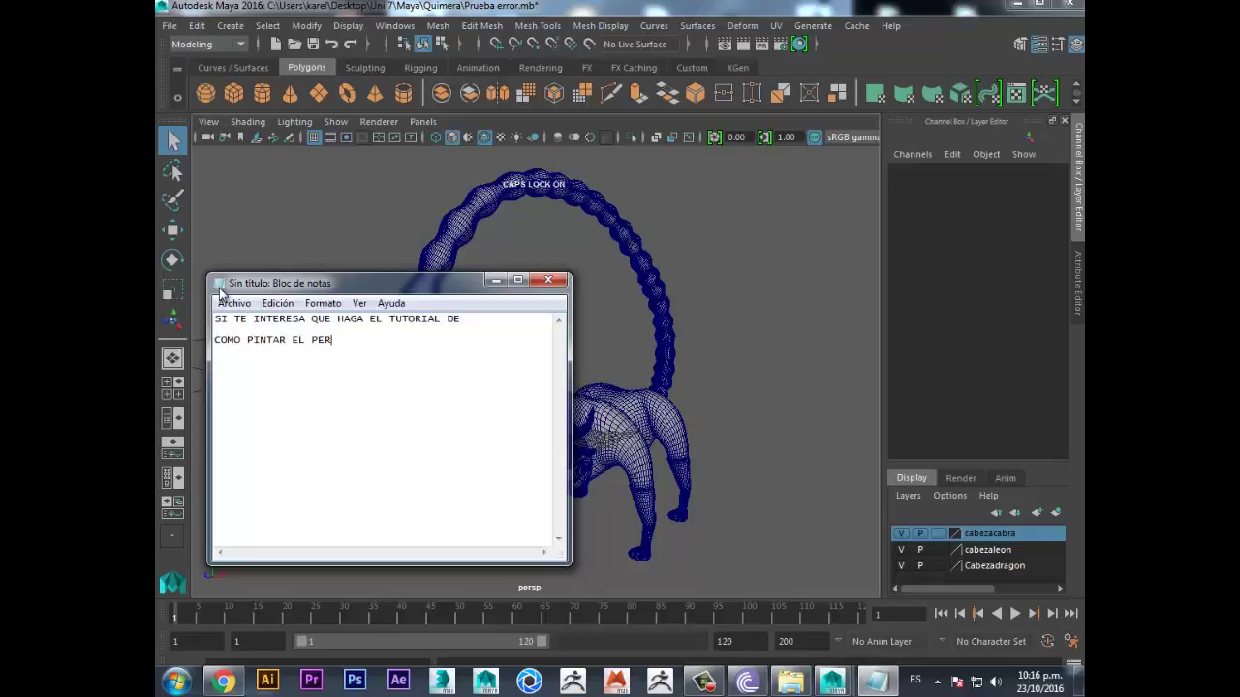
{"action": "type", "text": "SONAJE  "}
{"action": "type", "text": "SUCRIBITE"}
{"action": "type", "text": " A MI CANAL"}
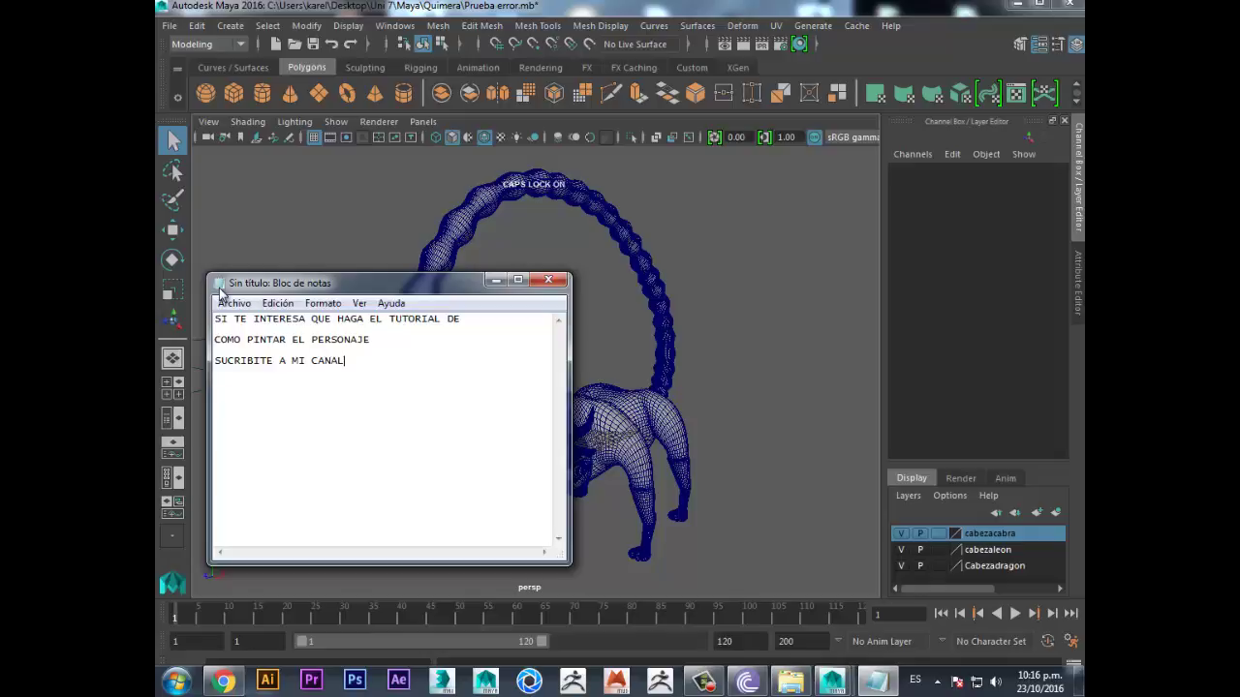
{"action": "type", "text": ", DALE L"}
{"action": "type", "text": "IKE A TODOS MIS  "}
{"action": "type", "text": "TUTORIA"}
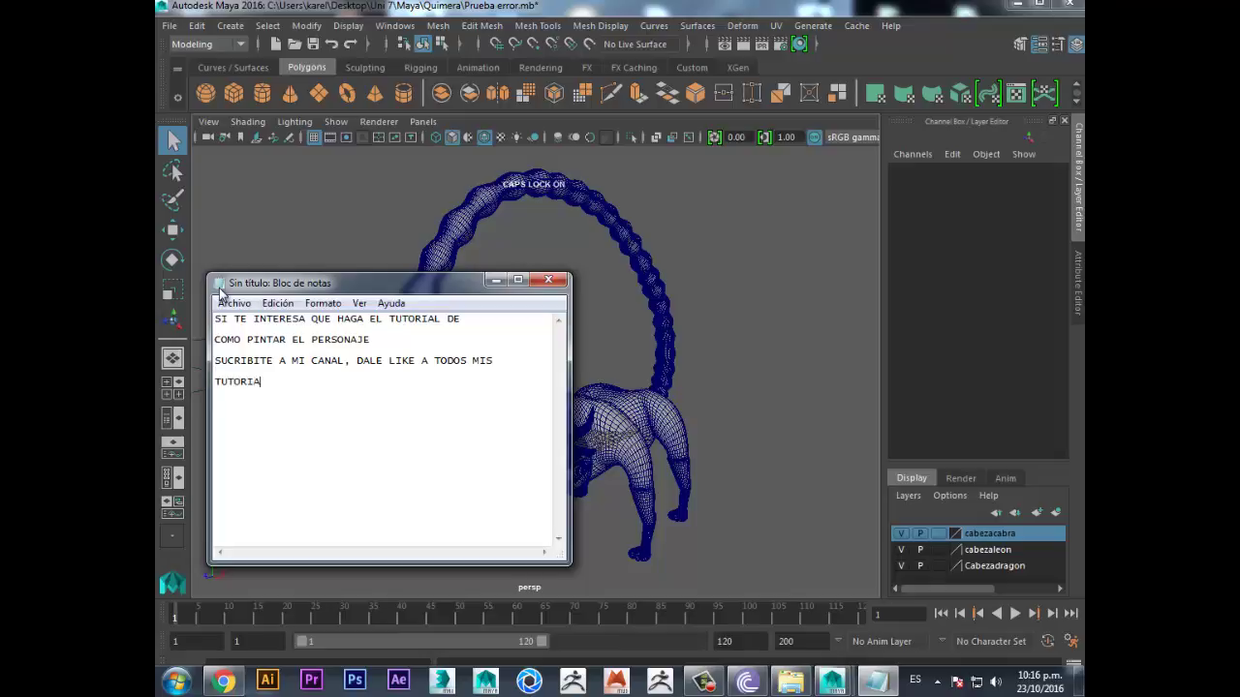
{"action": "type", "text": "LES DE LA QUIMERA Y COMPARTE"}
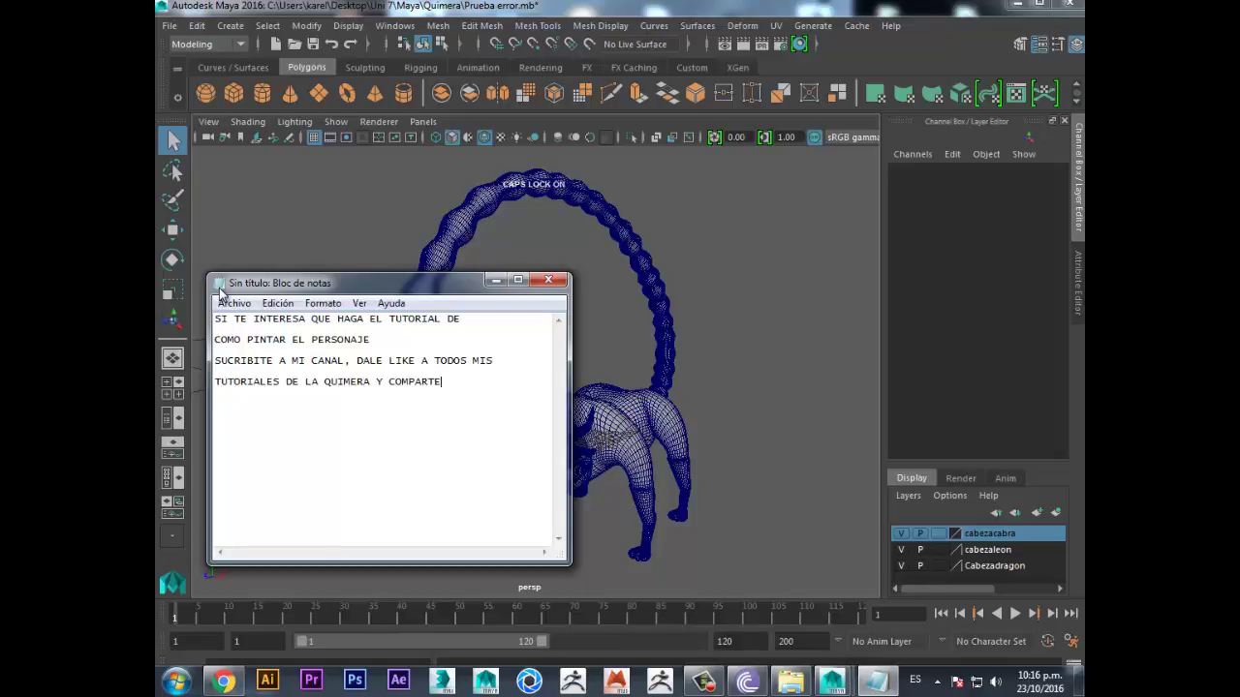
{"action": "type", "text": " CON TODOS"}
- Finish the message asking viewers to share it, add a signed farewell, and zoom the Maya view
{"action": "key", "text": "Return"}
{"action": "type", "text": "US CONTACTOS, ASÍ"}
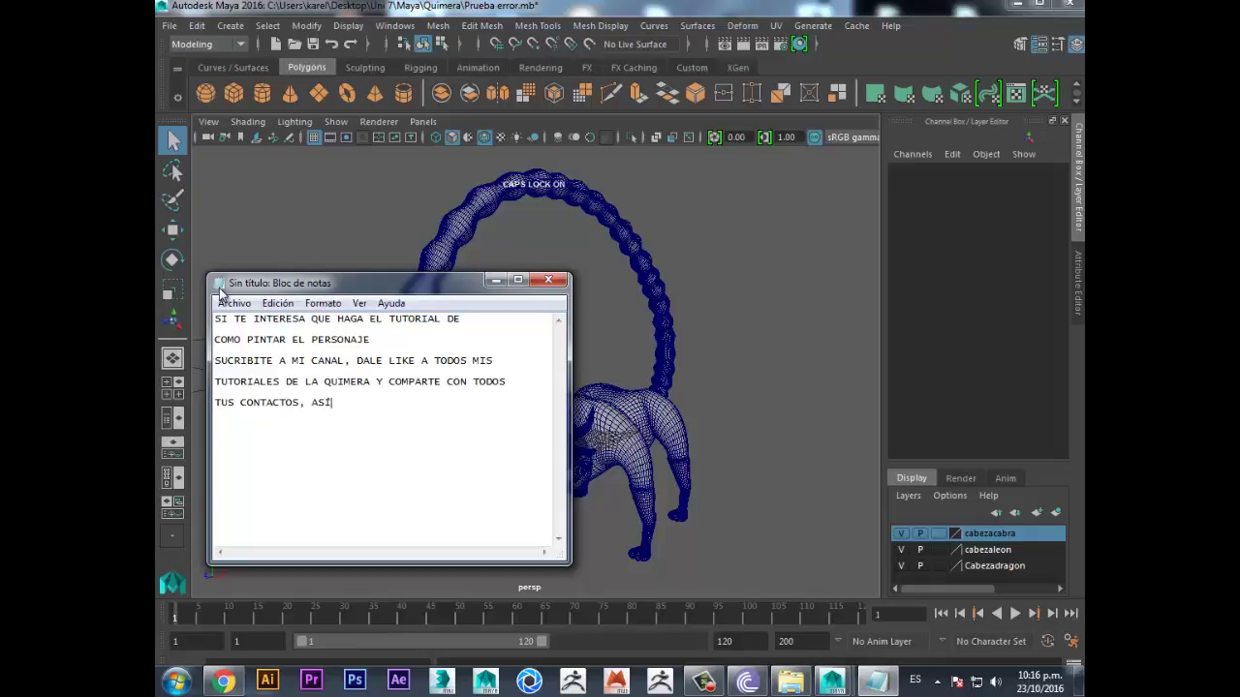
{"action": "type", "text": " ME"}
{"action": "type", "text": "EMOS HA"}
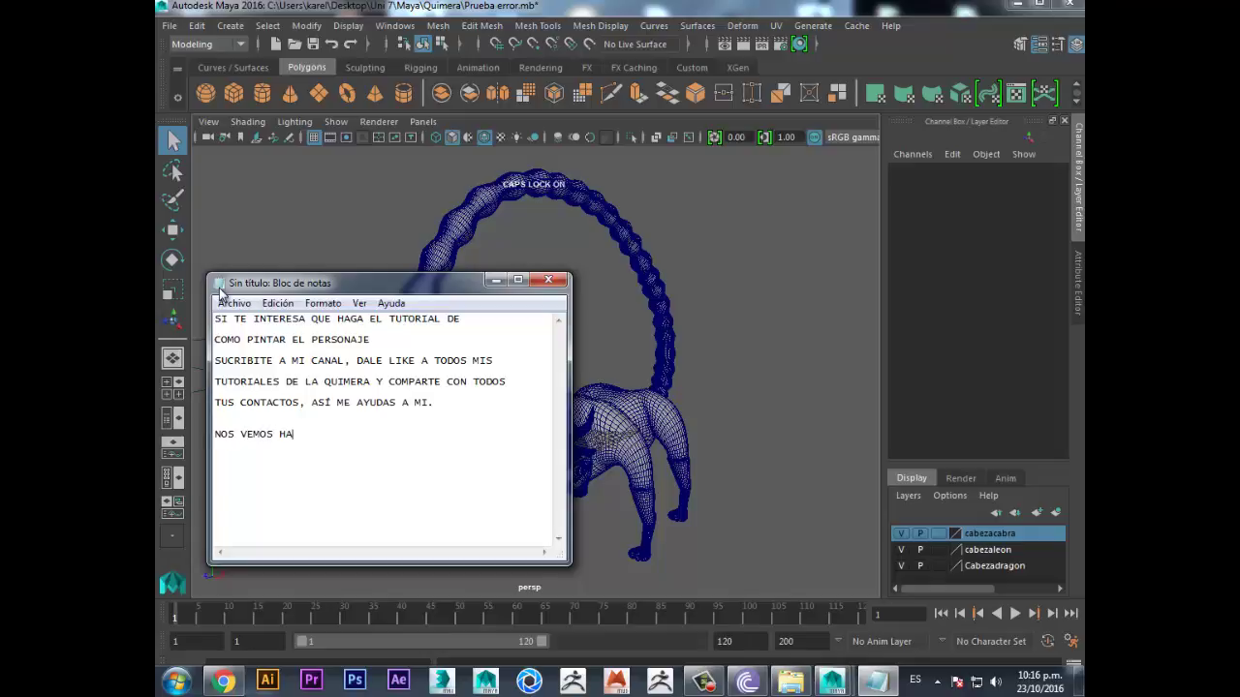
{"action": "type", "text": "STA LA PR"}
{"action": "type", "text": "ÓXIMA  S"}
{"action": "type", "text": "E DESPIDE SU AMI"}
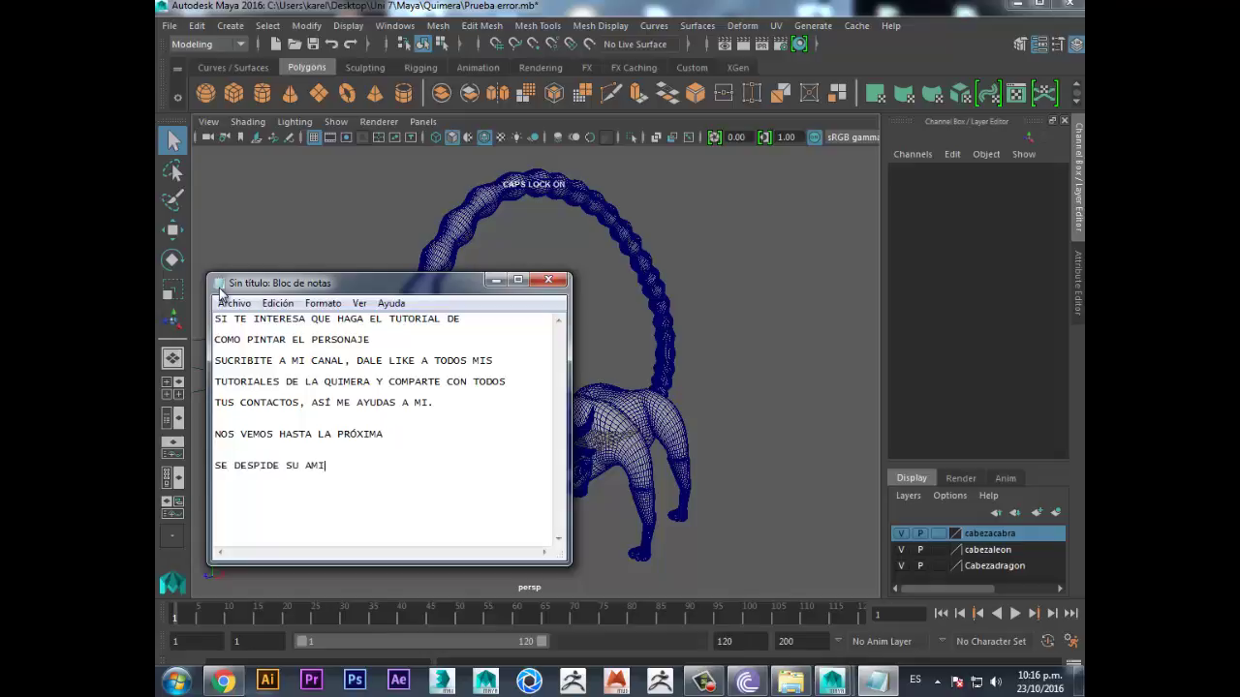
{"action": "type", "text": "GO MANZANO MANZ"}
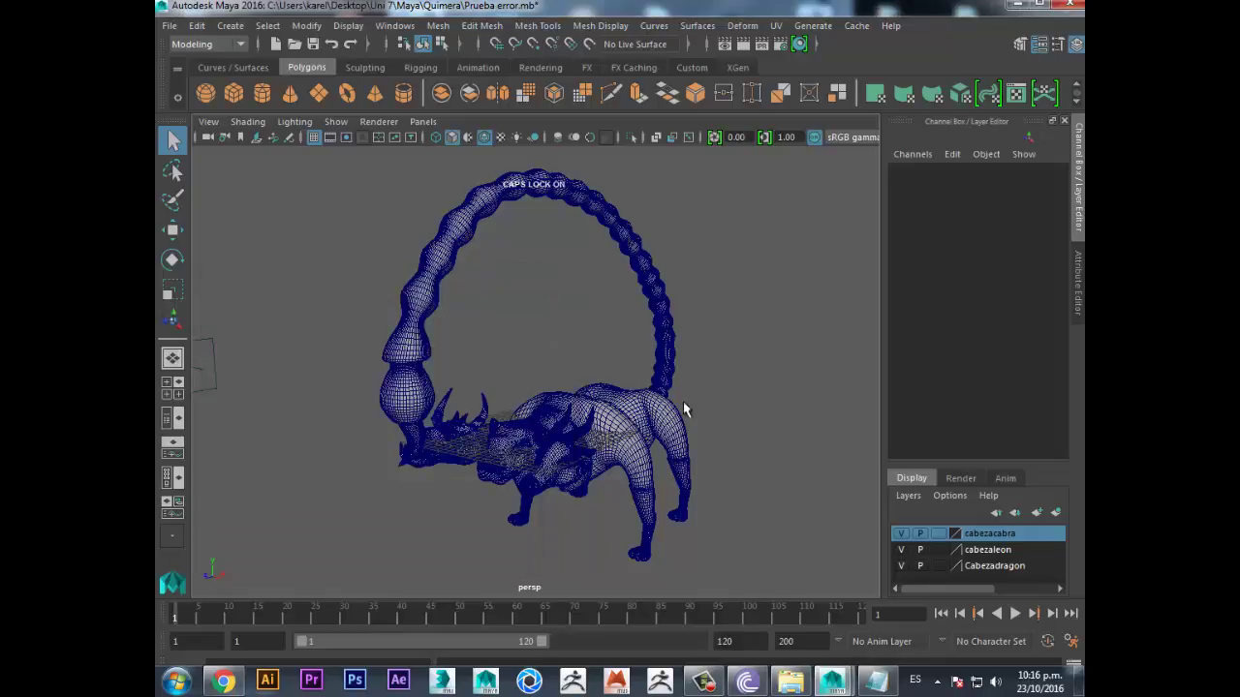
{"action": "scroll", "coordinate": [585, 482], "scroll_direction": "up", "scroll_amount": 2}
{"action": "scroll", "coordinate": [591, 455], "scroll_direction": "up", "scroll_amount": 2}
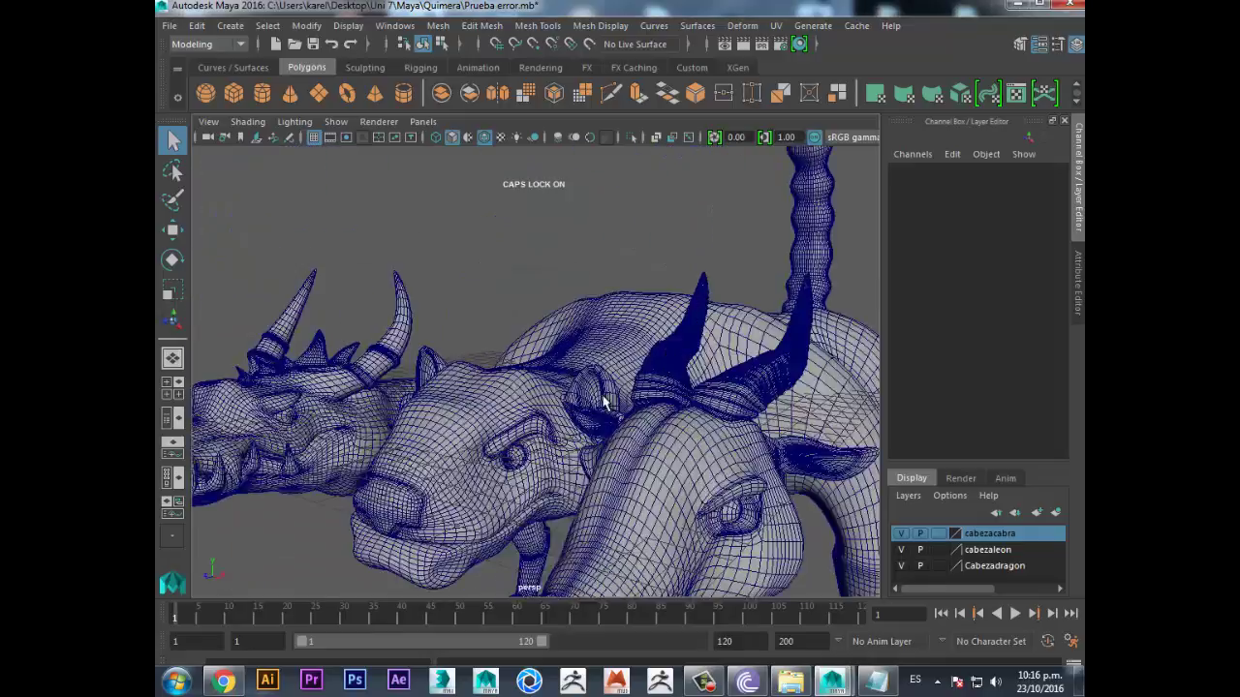
{"action": "scroll", "coordinate": [603, 388], "scroll_direction": "up", "scroll_amount": 2}
{"action": "scroll", "coordinate": [619, 390], "scroll_direction": "up", "scroll_amount": 2}
{"action": "scroll", "coordinate": [620, 390], "scroll_direction": "down", "scroll_amount": 1}
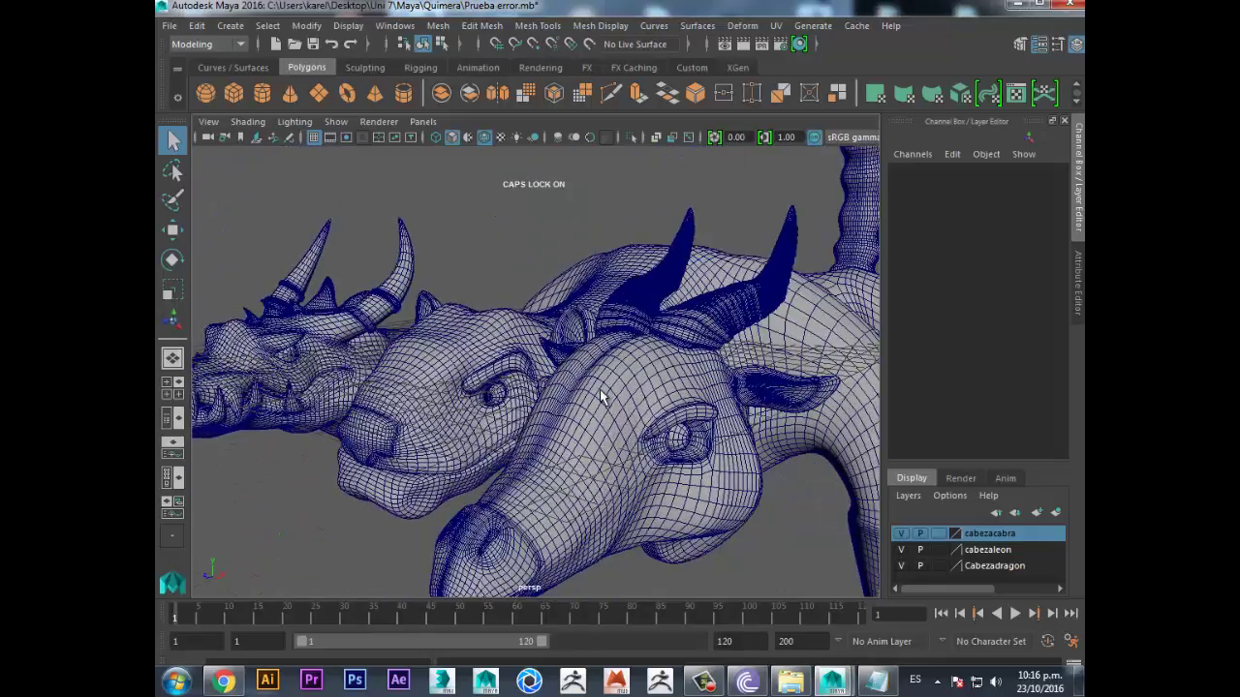